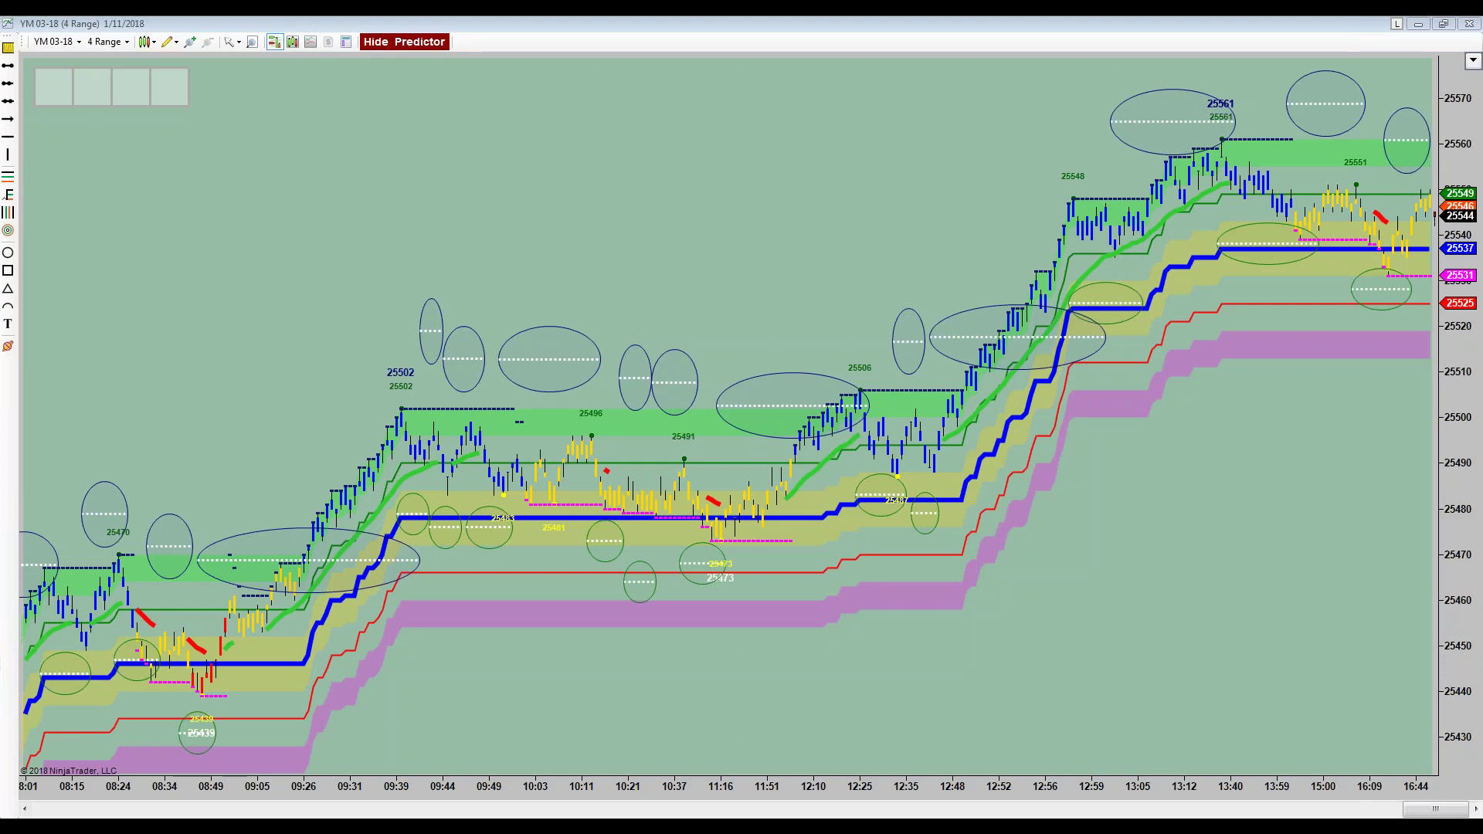
# - Add a text note in the empty area above the early-morning price bars, headed "Decision points for trading:"
pyautogui.moveTo(258, 272); pyautogui.dragTo(796, 268)
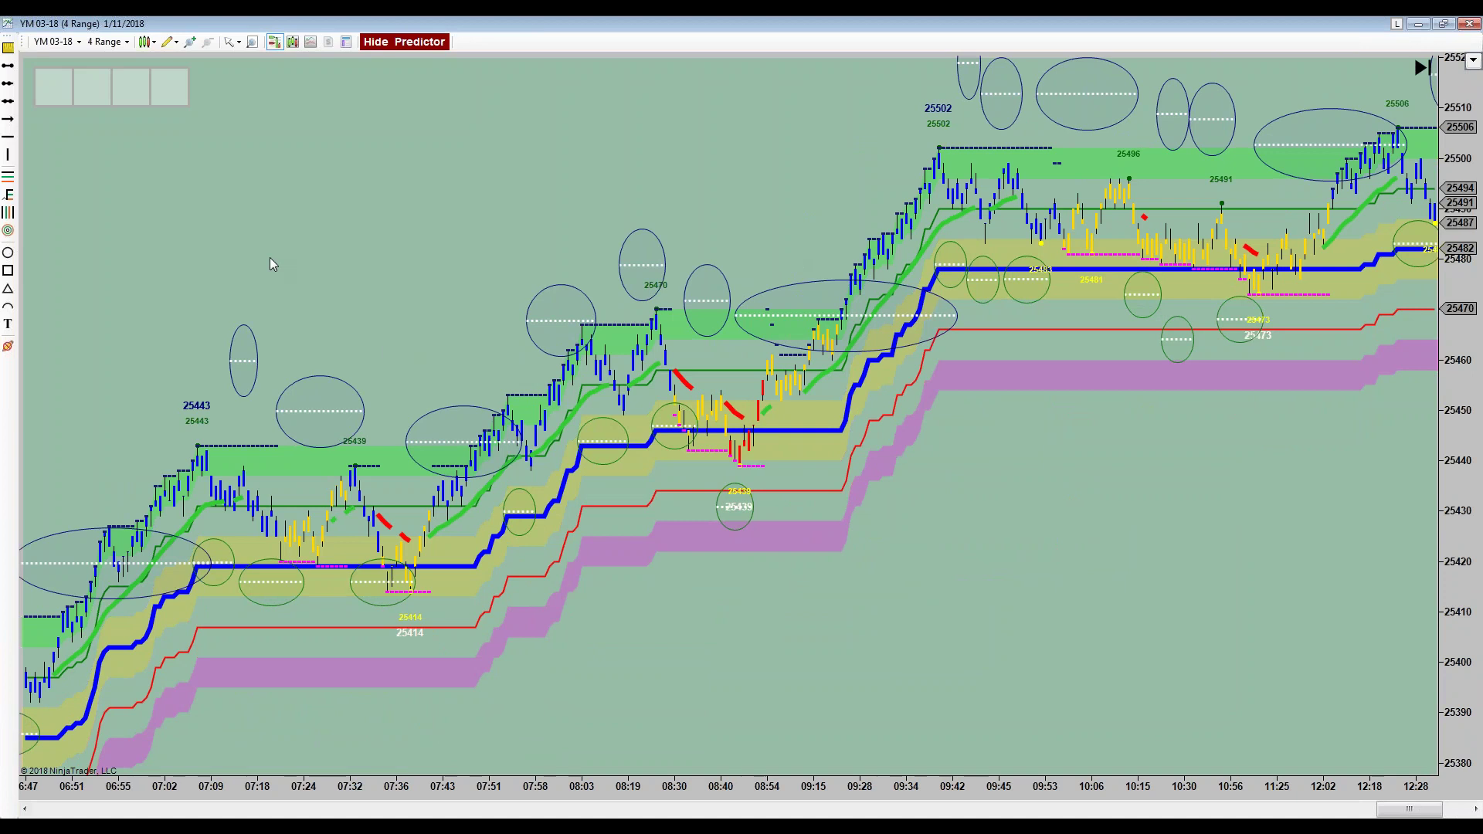
pyautogui.moveTo(256, 257); pyautogui.dragTo(802, 258)
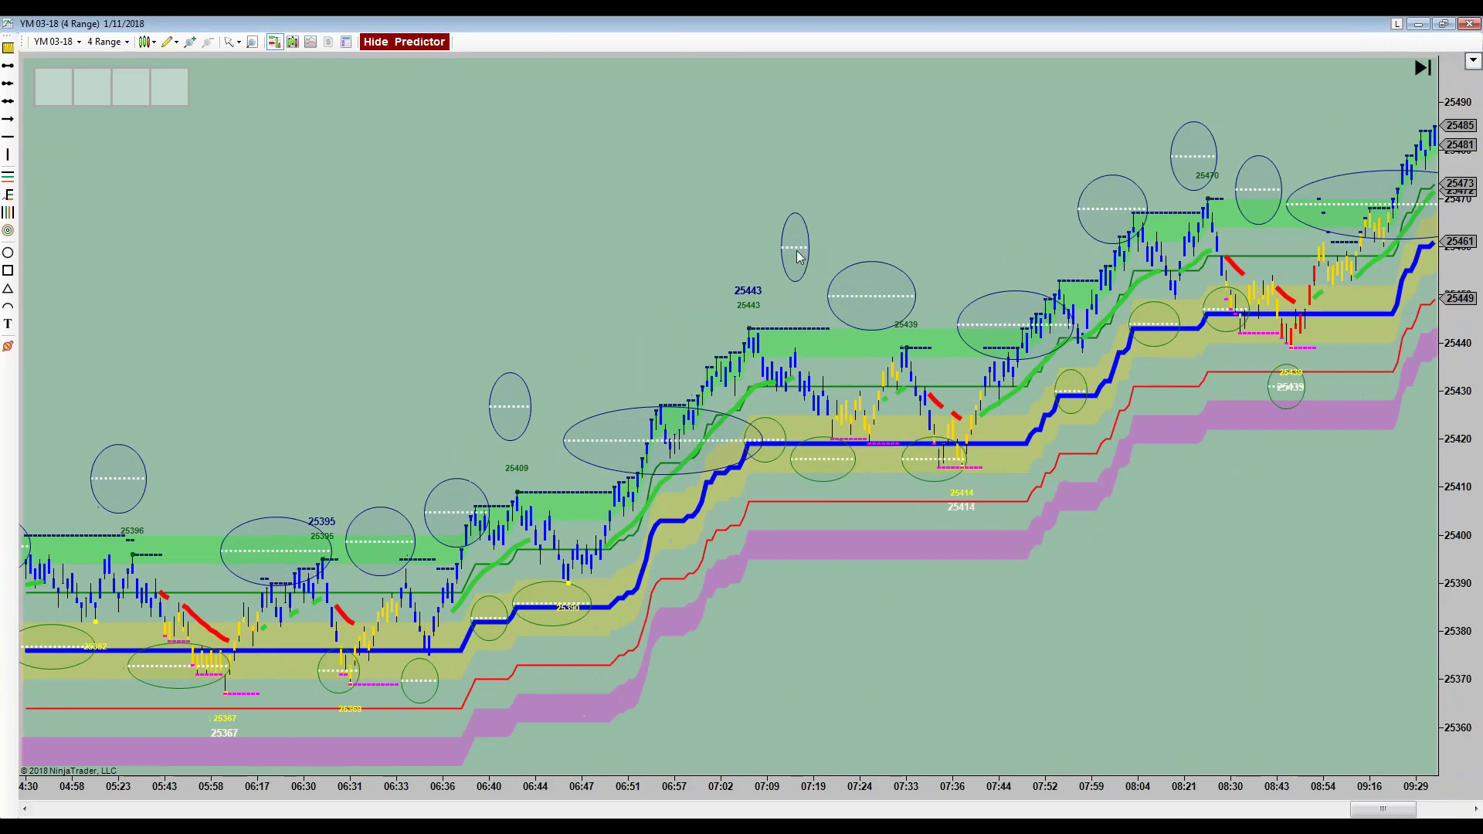
pyautogui.moveTo(397, 291); pyautogui.dragTo(533, 295)
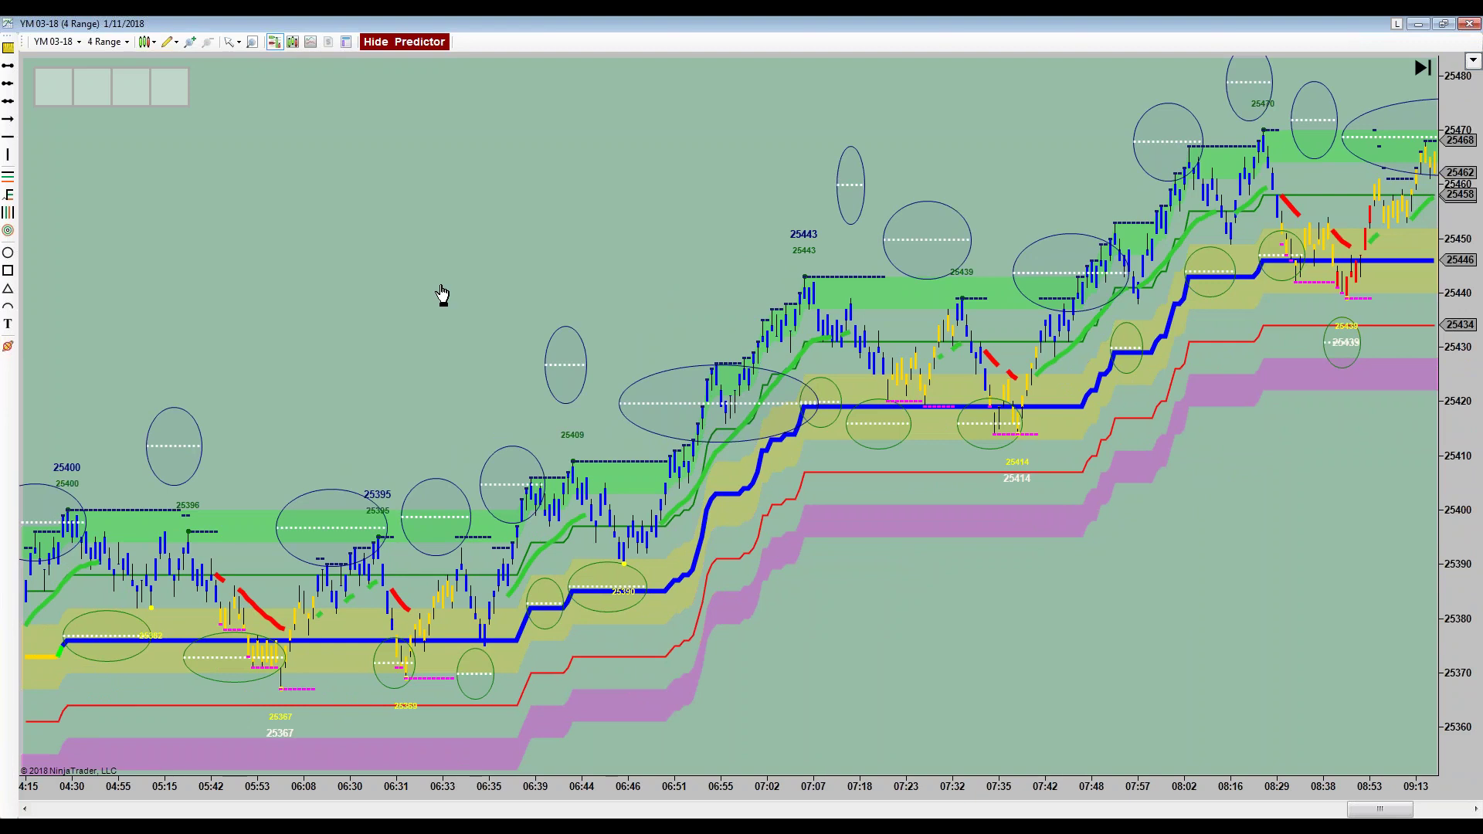
pyautogui.moveTo(441, 288); pyautogui.dragTo(568, 291)
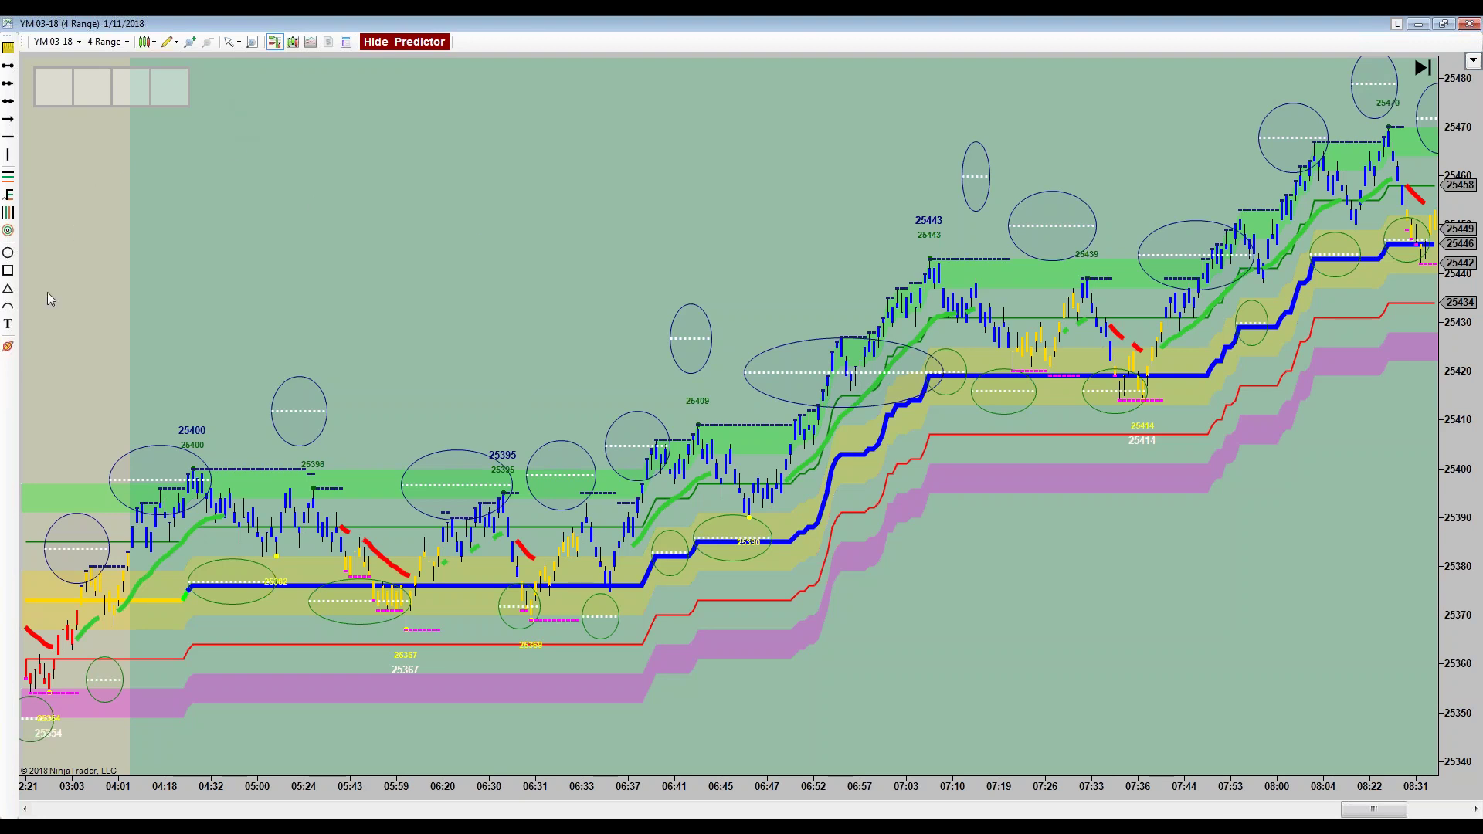
pyautogui.click(8, 323)
pyautogui.click(513, 172)
pyautogui.moveTo(623, 245); pyautogui.dragTo(542, 178)
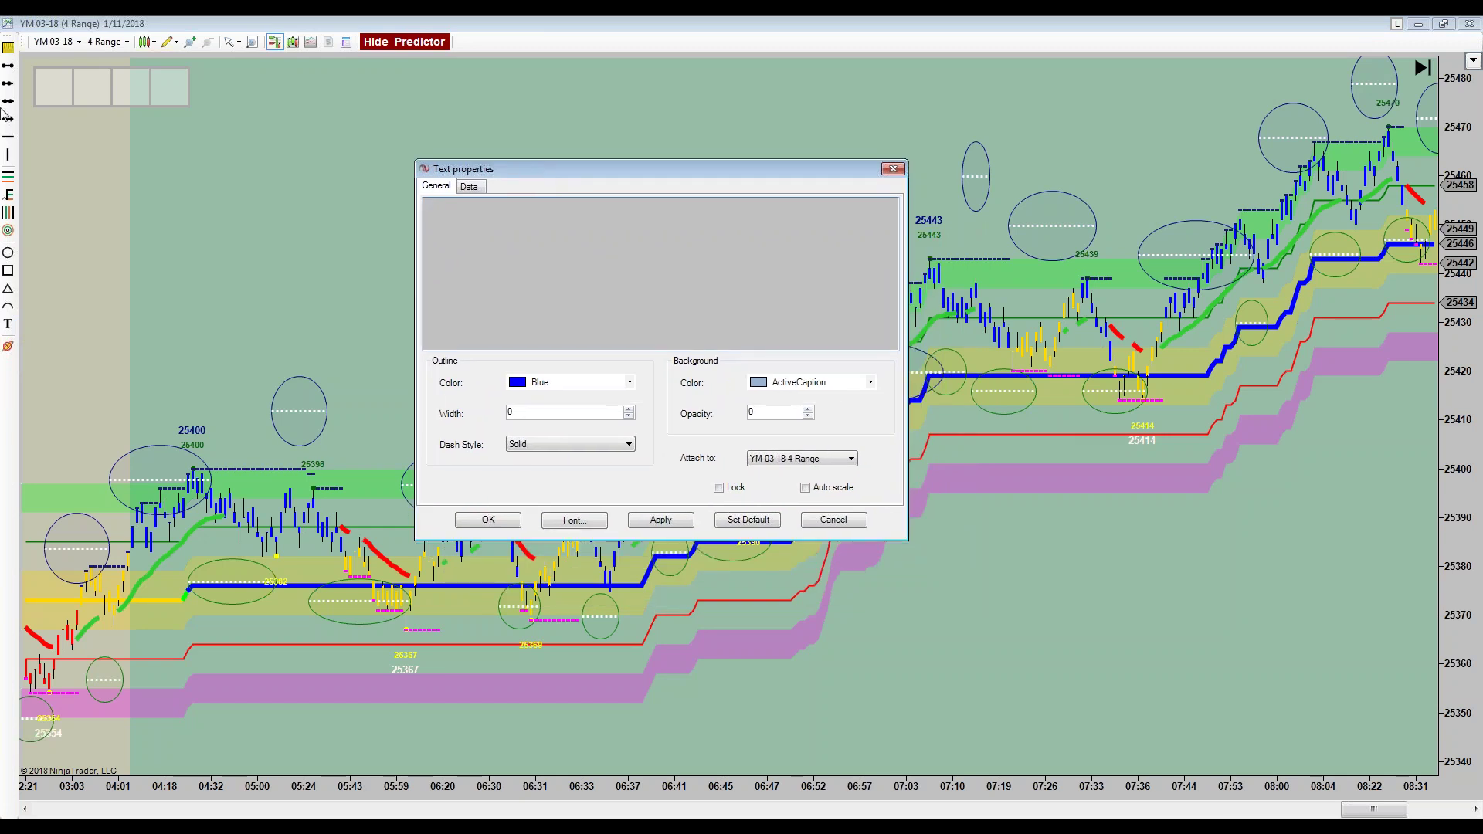
pyautogui.write('Decision pont s')
pyautogui.press('BackSpace')
pyautogui.press('BackSpace')
pyautogui.press('BackSpace')
pyautogui.press('BackSpace')
pyautogui.write('ints ')
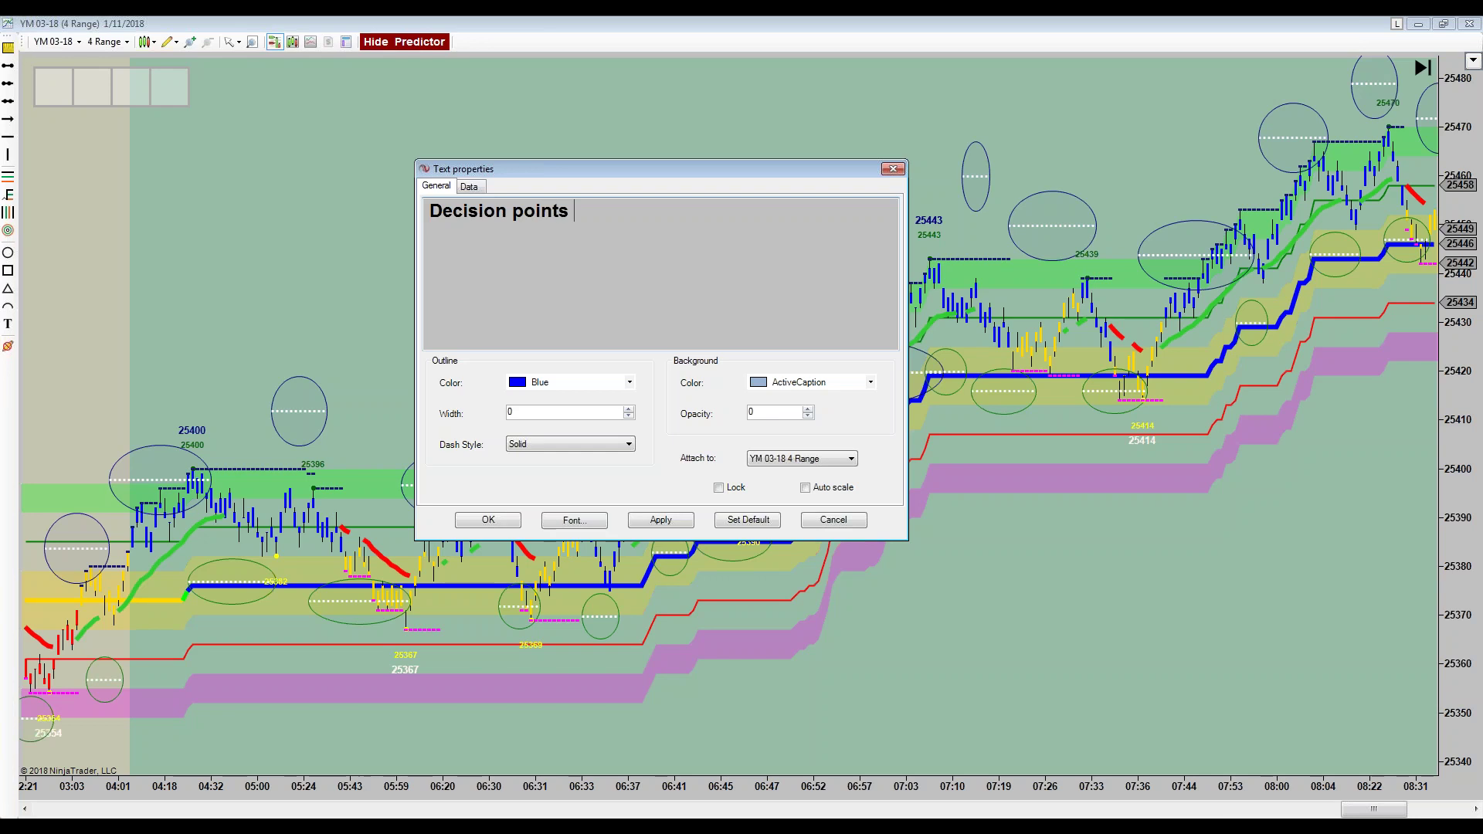
pyautogui.write('for trading:1')
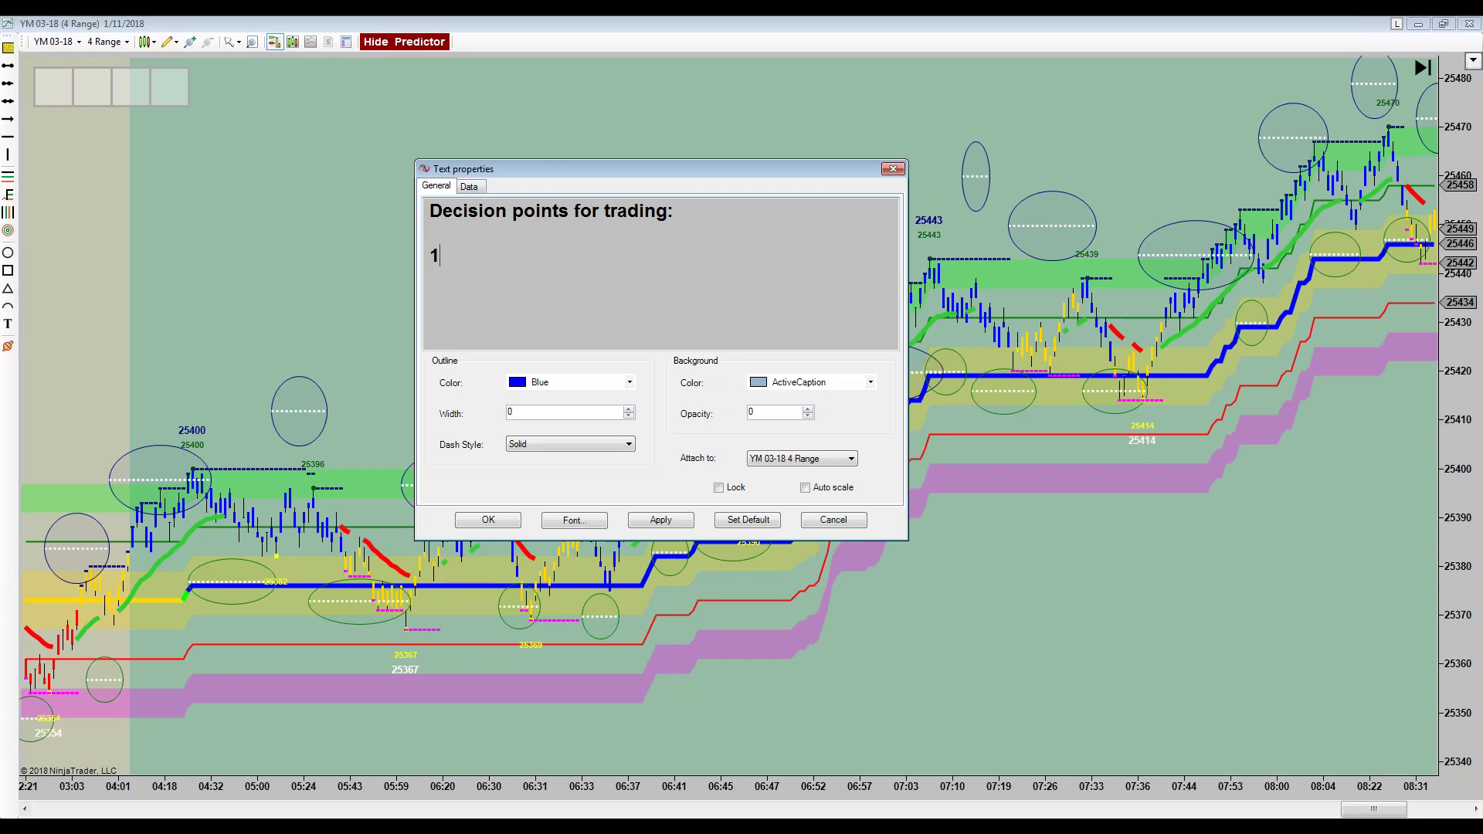
# - Complete the note with the point "1) Trend or no trend (range)" and move it up and left on the chart
pyautogui.write(') Trend or non')
pyautogui.press('BackSpace')
pyautogui.write('trend')
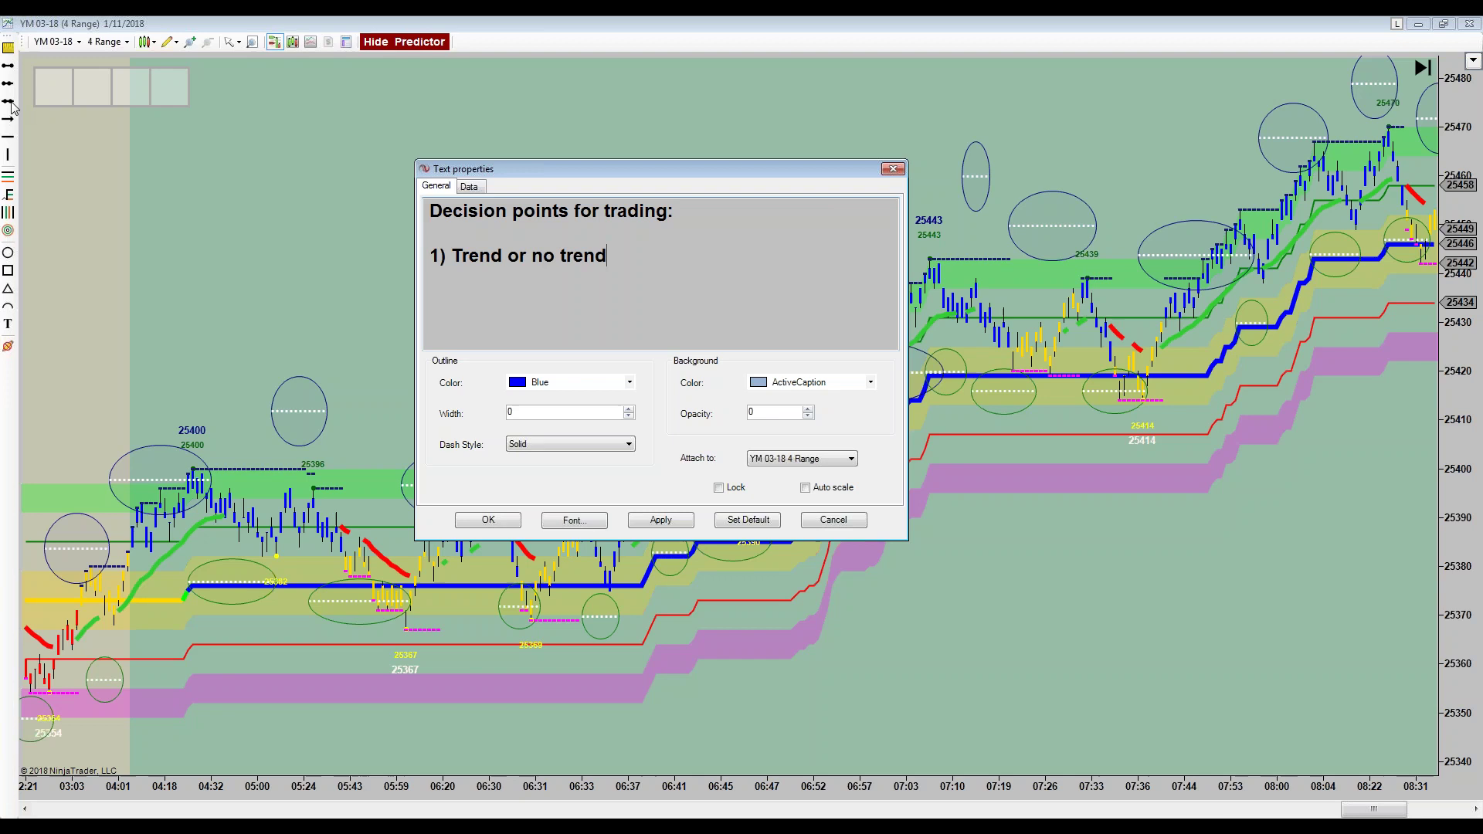
pyautogui.write('(range)')
pyautogui.click(653, 530)
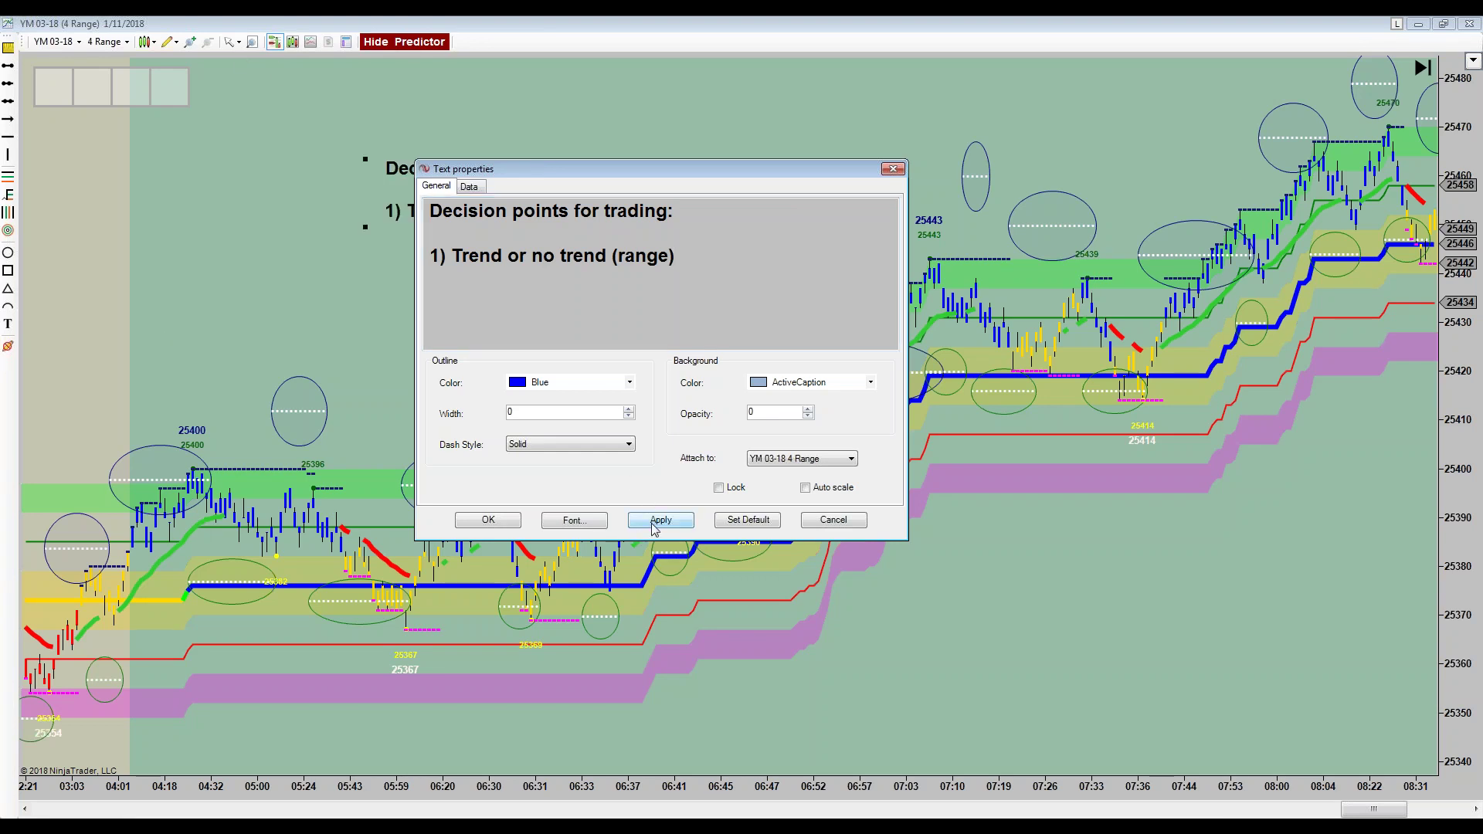
pyautogui.click(499, 522)
pyautogui.click(488, 323)
pyautogui.moveTo(521, 179); pyautogui.dragTo(403, 161)
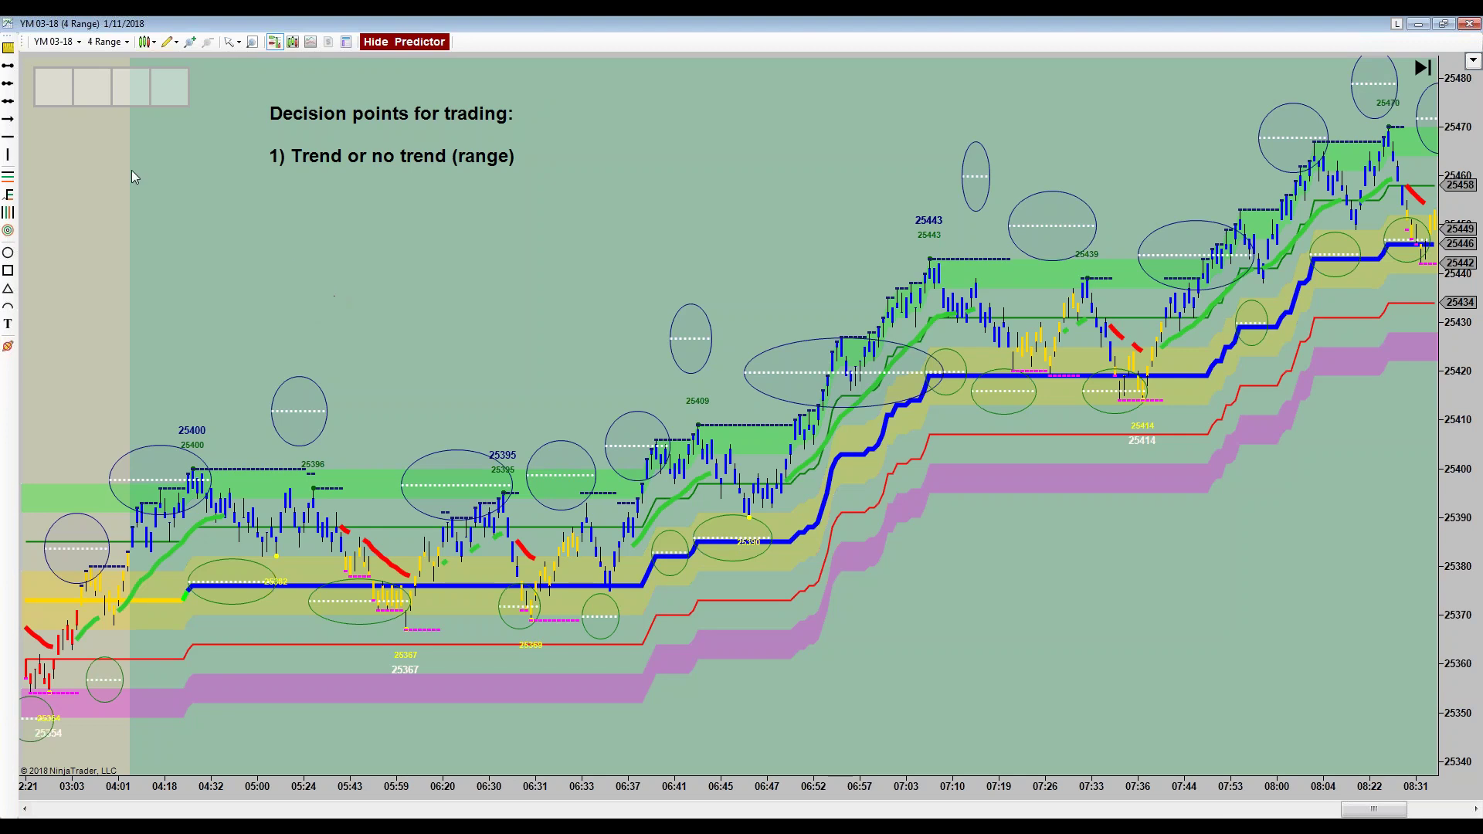
pyautogui.click(57, 43)
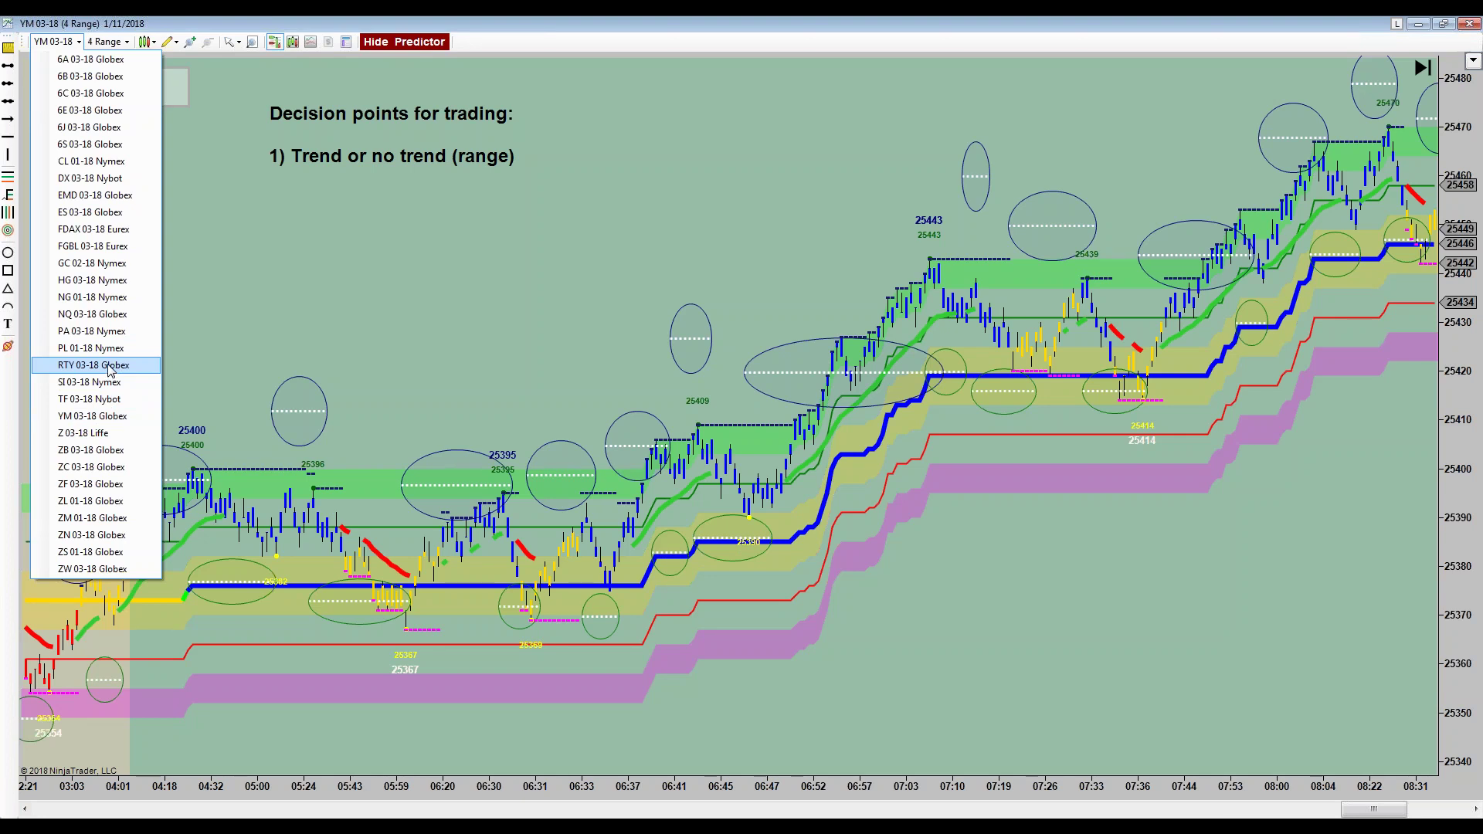
pyautogui.click(239, 322)
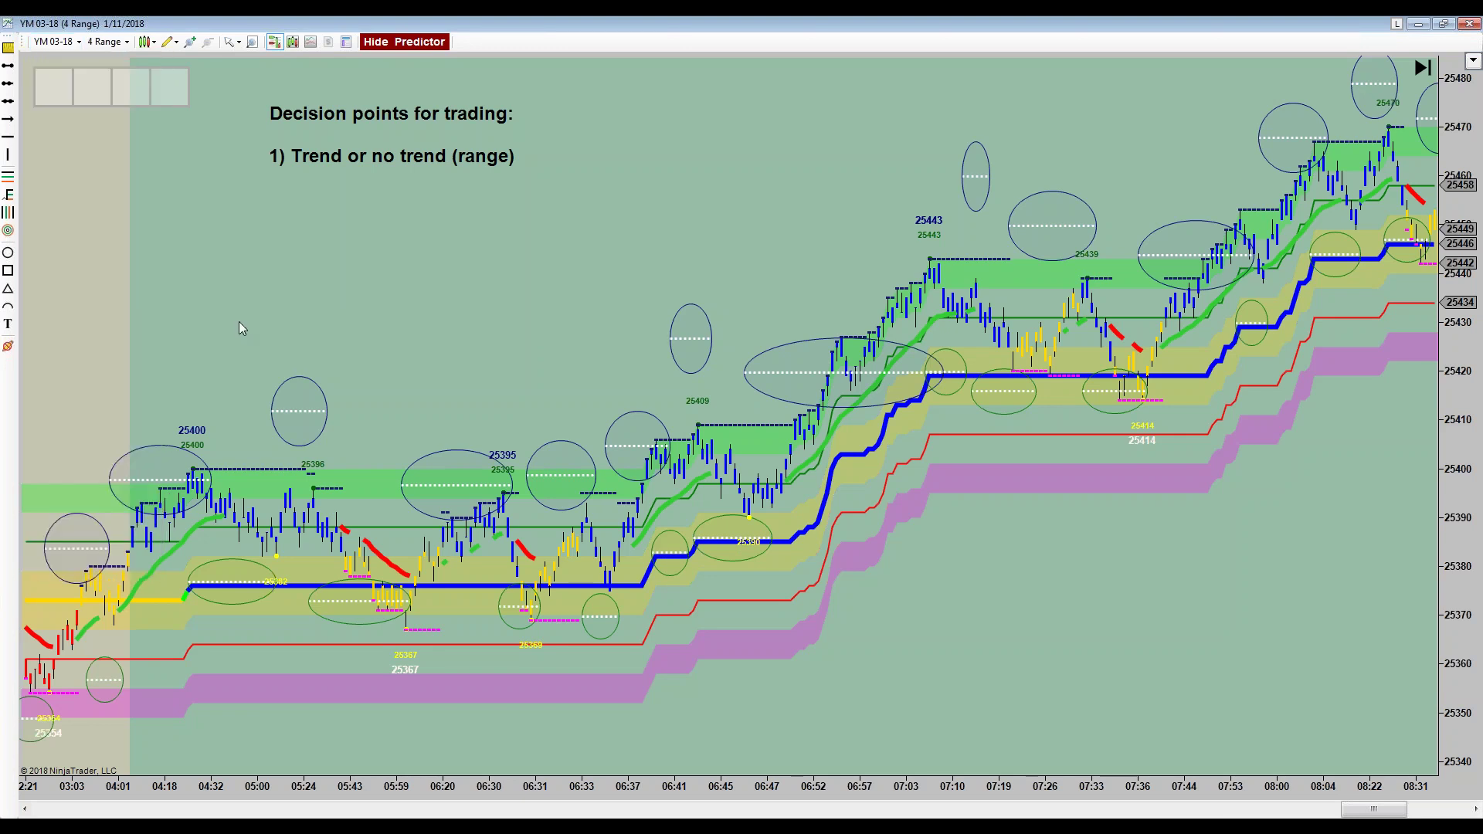
# - Extend the decision points note, after blank lines, with "- Look for very good trade opp's and just 1 or 2 trades"
pyautogui.doubleClick(359, 146)
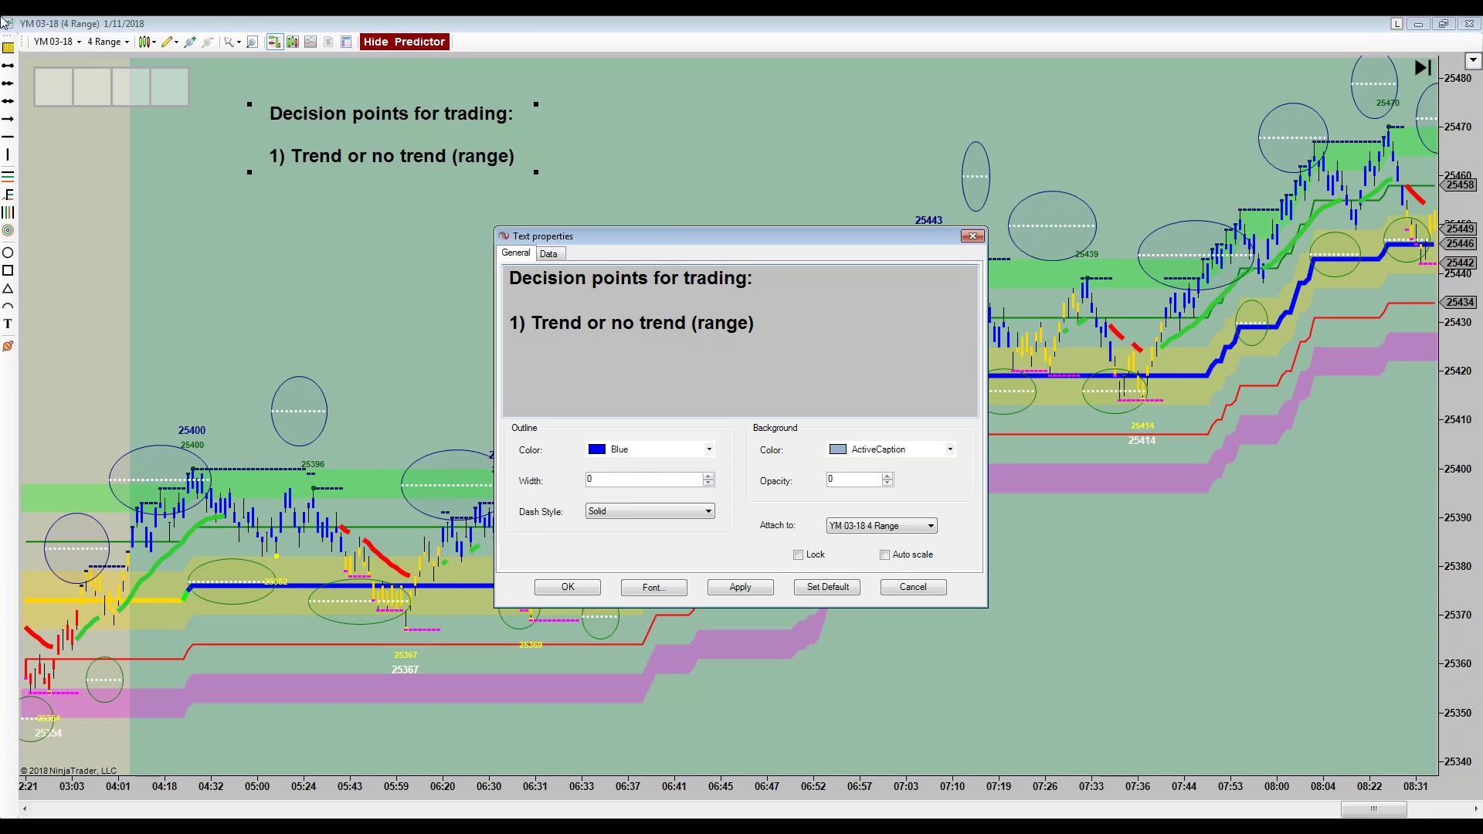
pyautogui.press('Return')
pyautogui.press('Return')
pyautogui.press('Return')
pyautogui.press('Return')
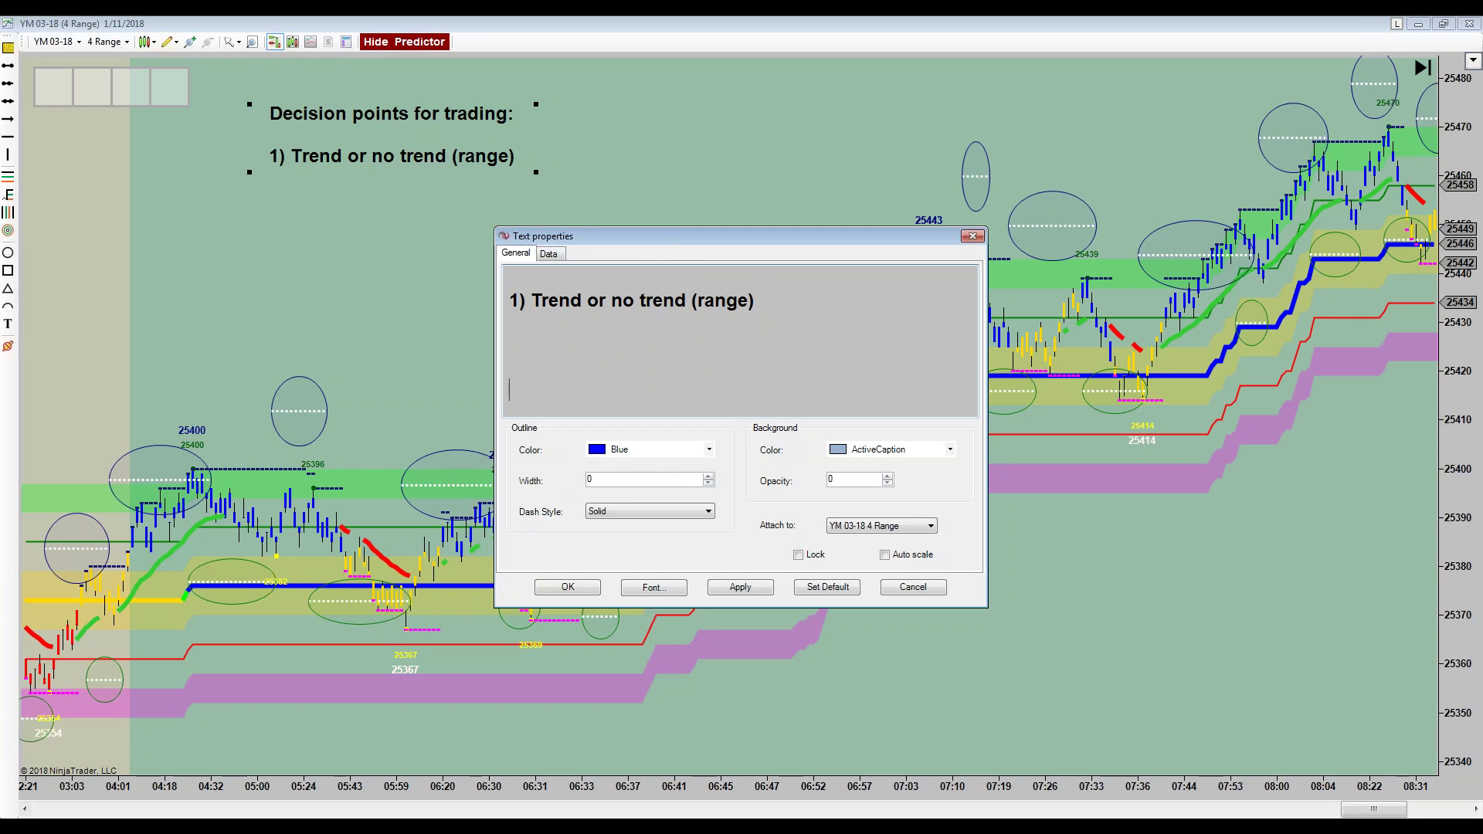
pyautogui.write('- Look for very g')
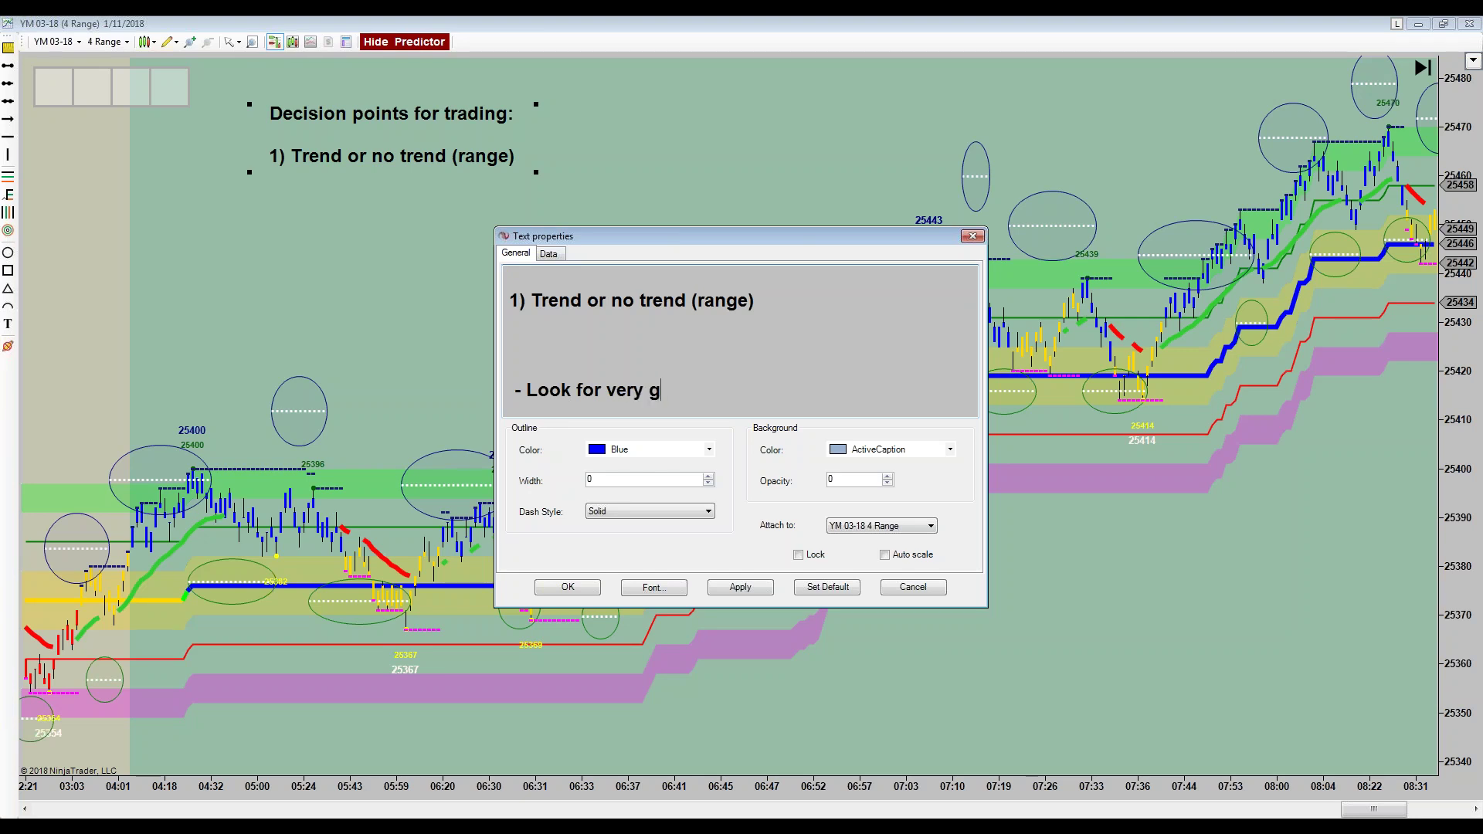
pyautogui.write('ood trade opp')
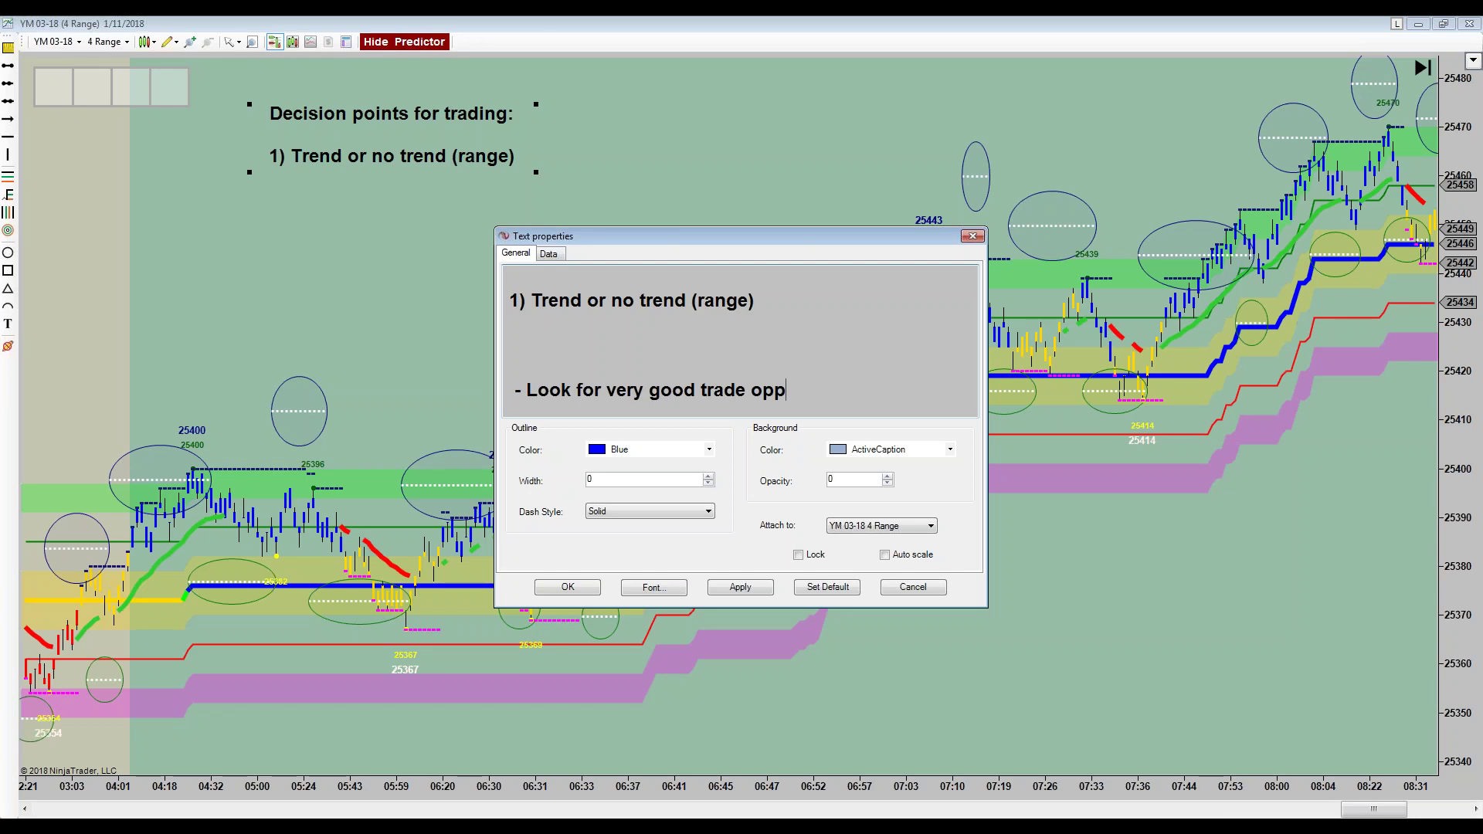
pyautogui.write("'s and just 1 or 2 trades")
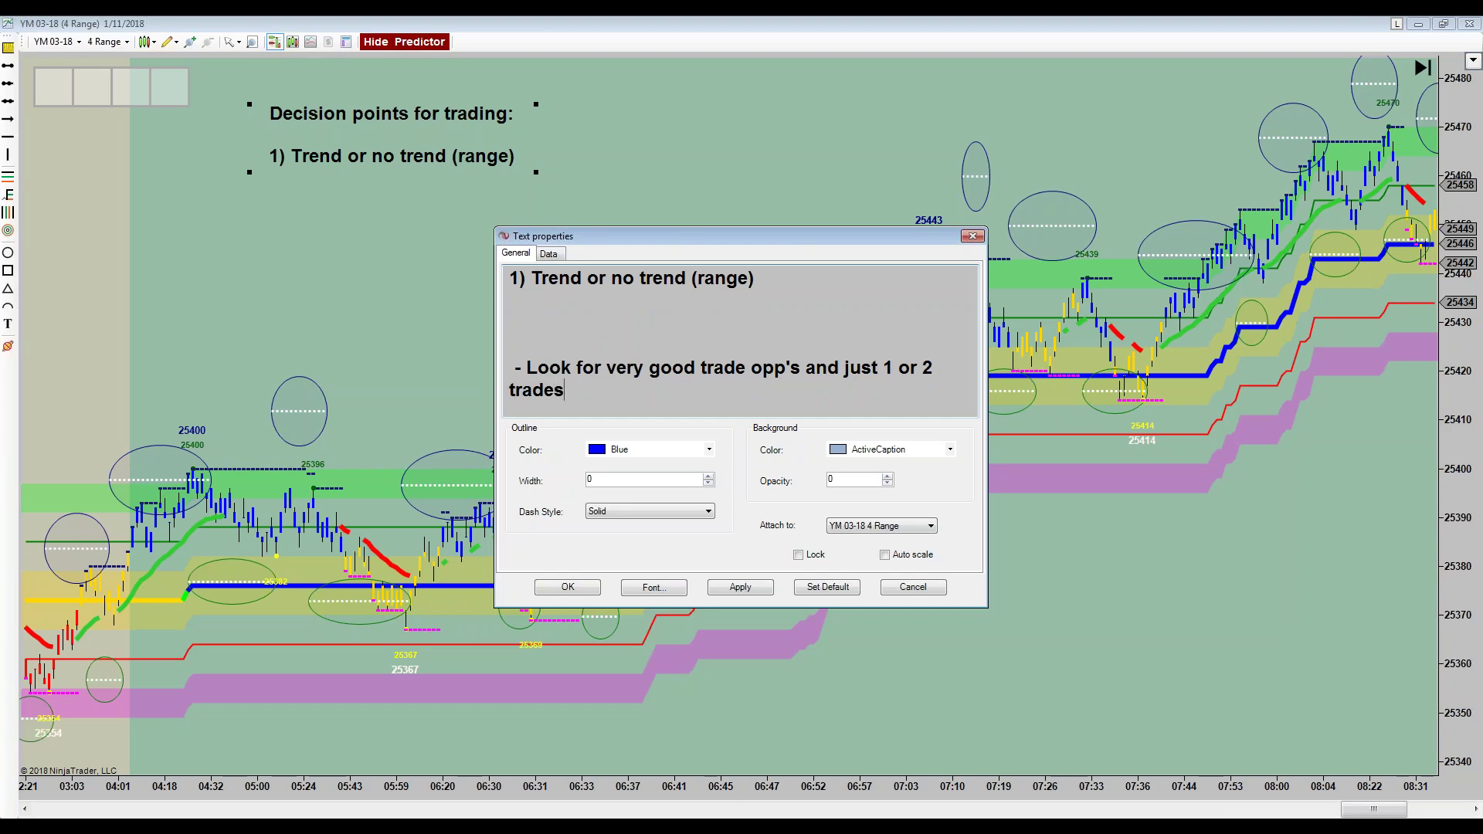
# - Add the line "- Trade goal - > $100 to $200" to the note, apply it and shift the note slightly left
pyautogui.press('Return')
pyautogui.write('-')
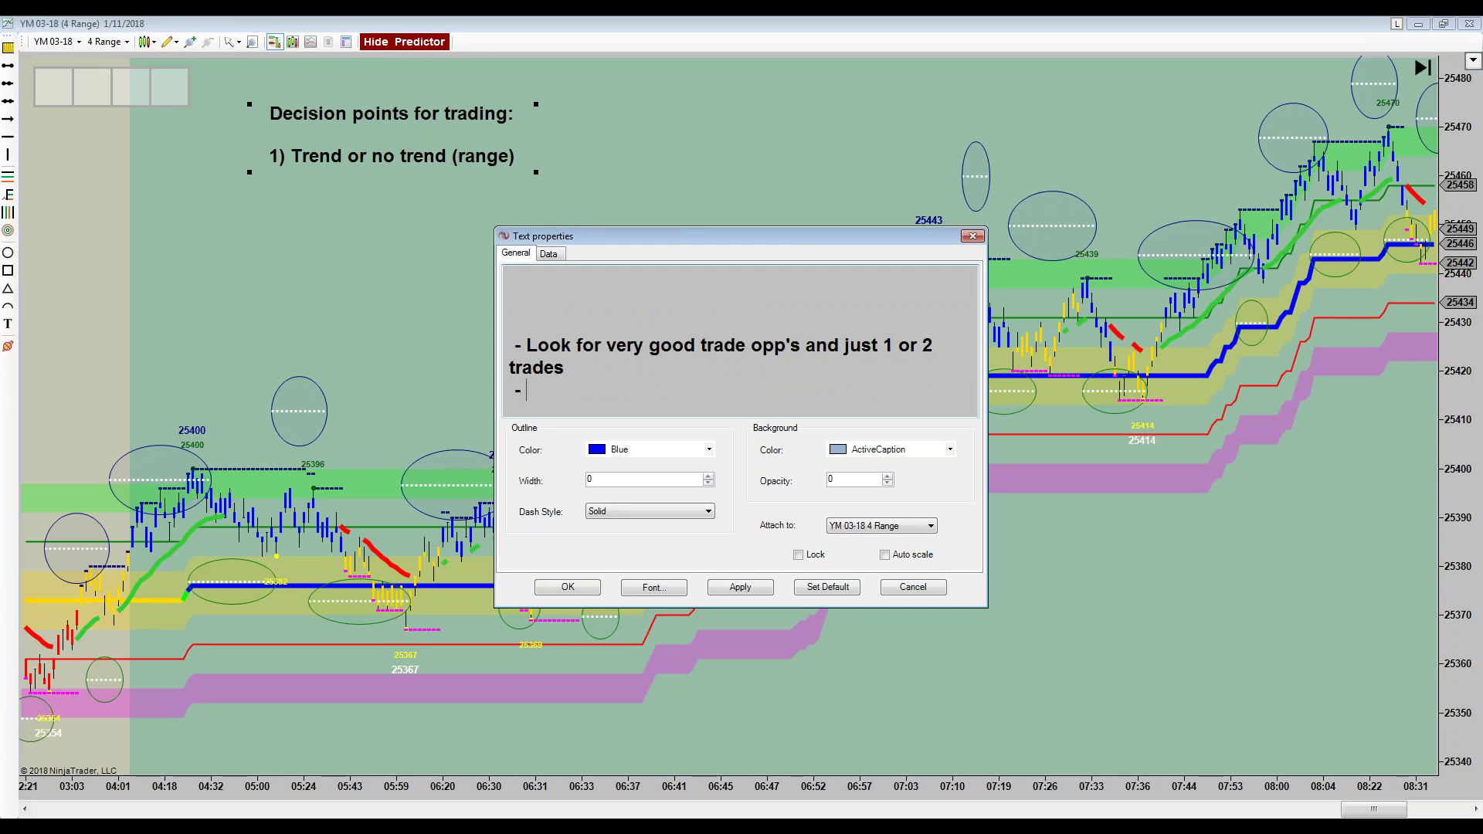
pyautogui.write('Trade goal - > $100 to $200')
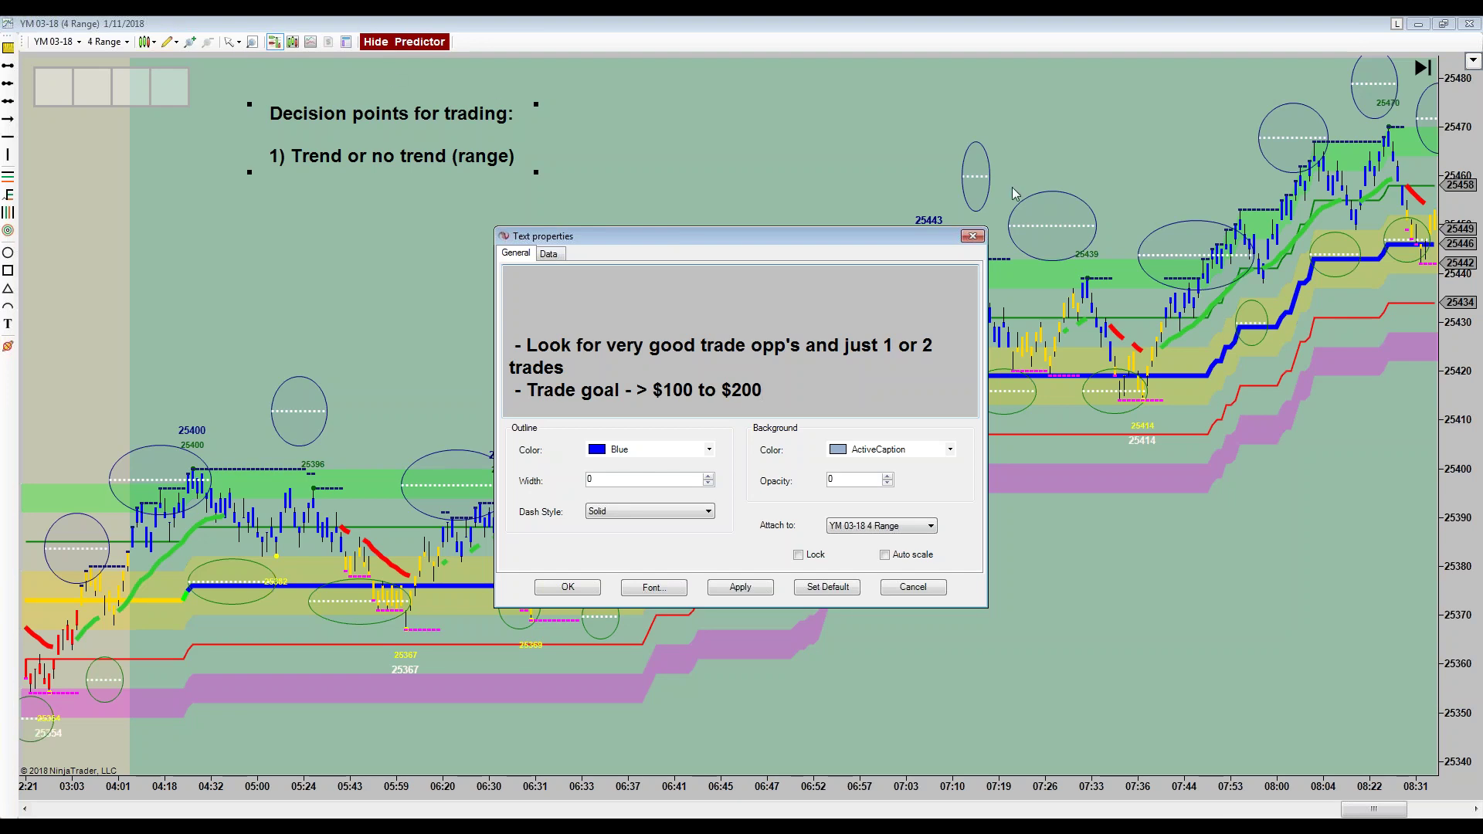
pyautogui.click(730, 588)
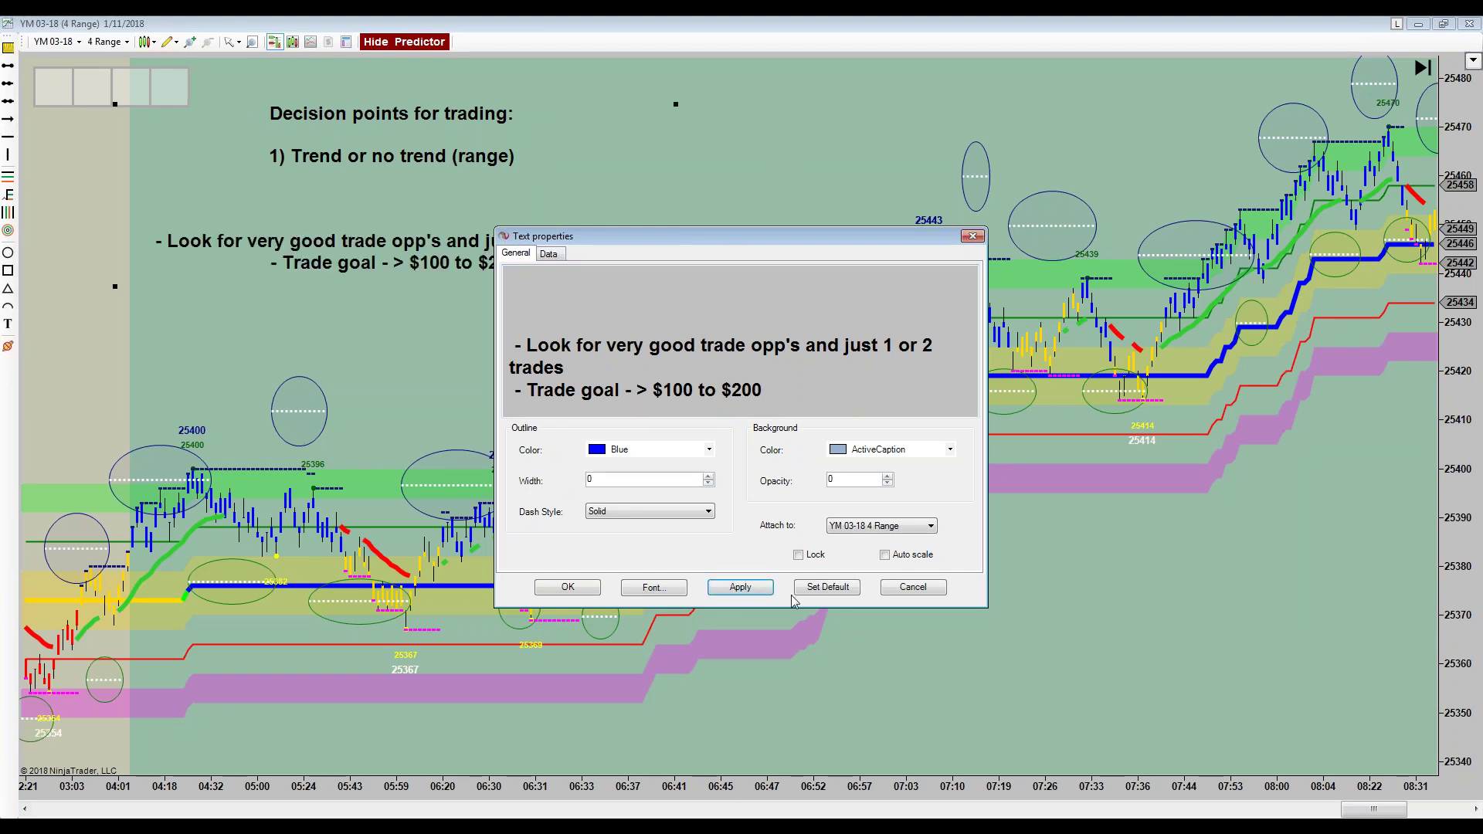
pyautogui.click(888, 592)
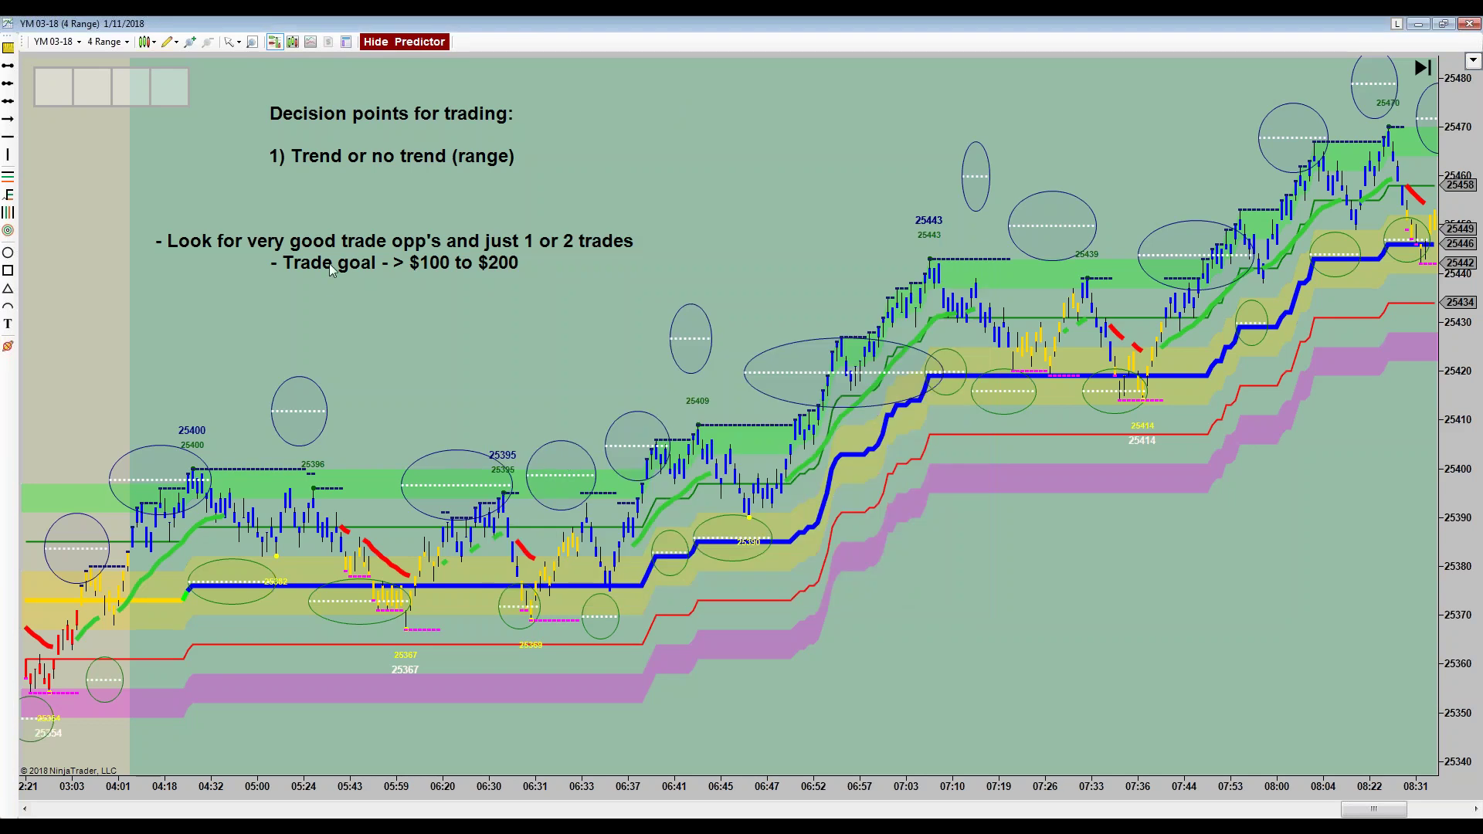
pyautogui.moveTo(366, 156); pyautogui.dragTo(287, 187)
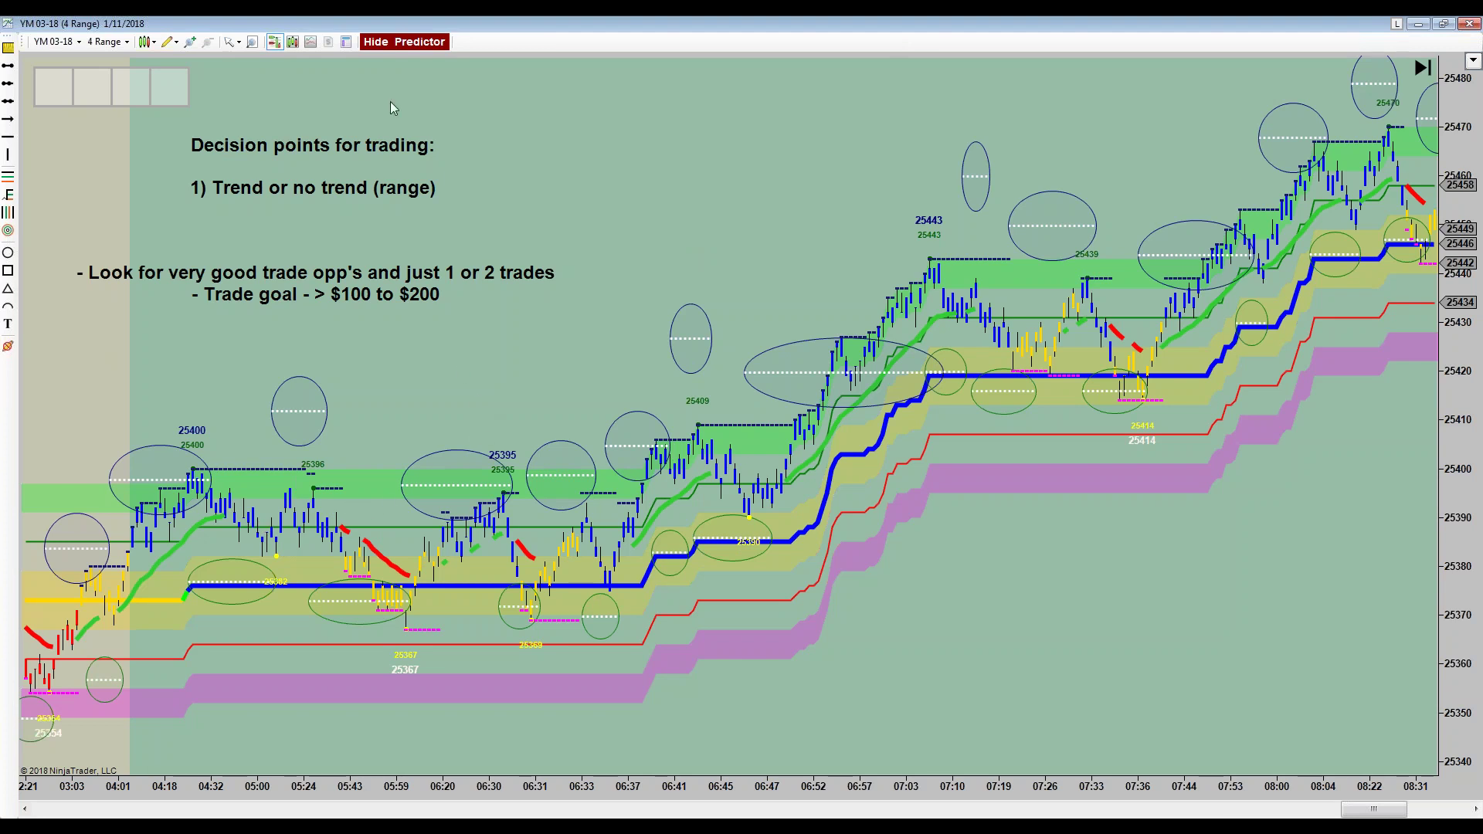
pyautogui.moveTo(326, 248); pyautogui.dragTo(350, 207)
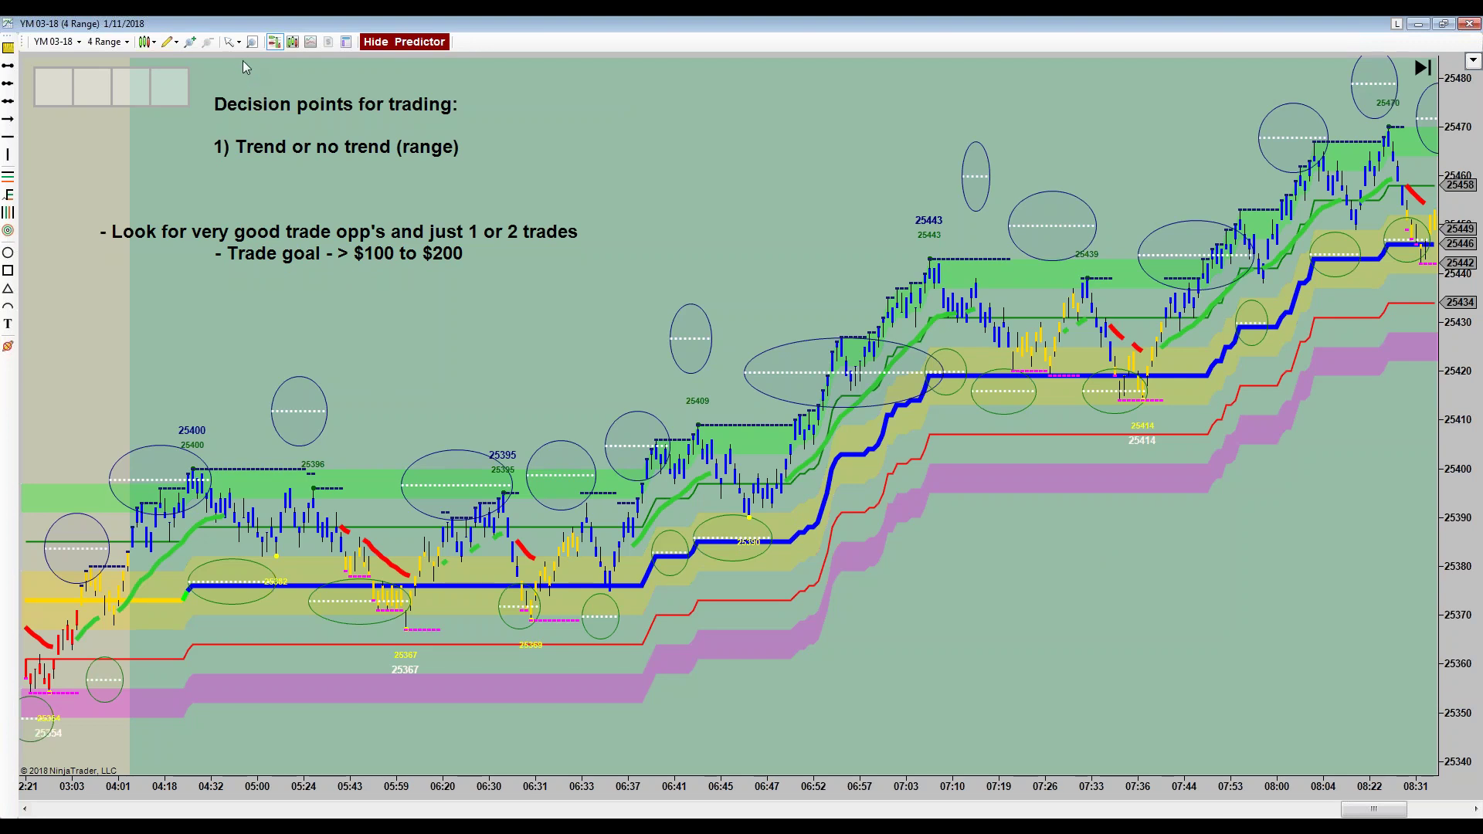
# - Start a second text note in the empty area below the price bands, headed "Market trend is up -> ...?"
pyautogui.click(7, 326)
pyautogui.click(1021, 549)
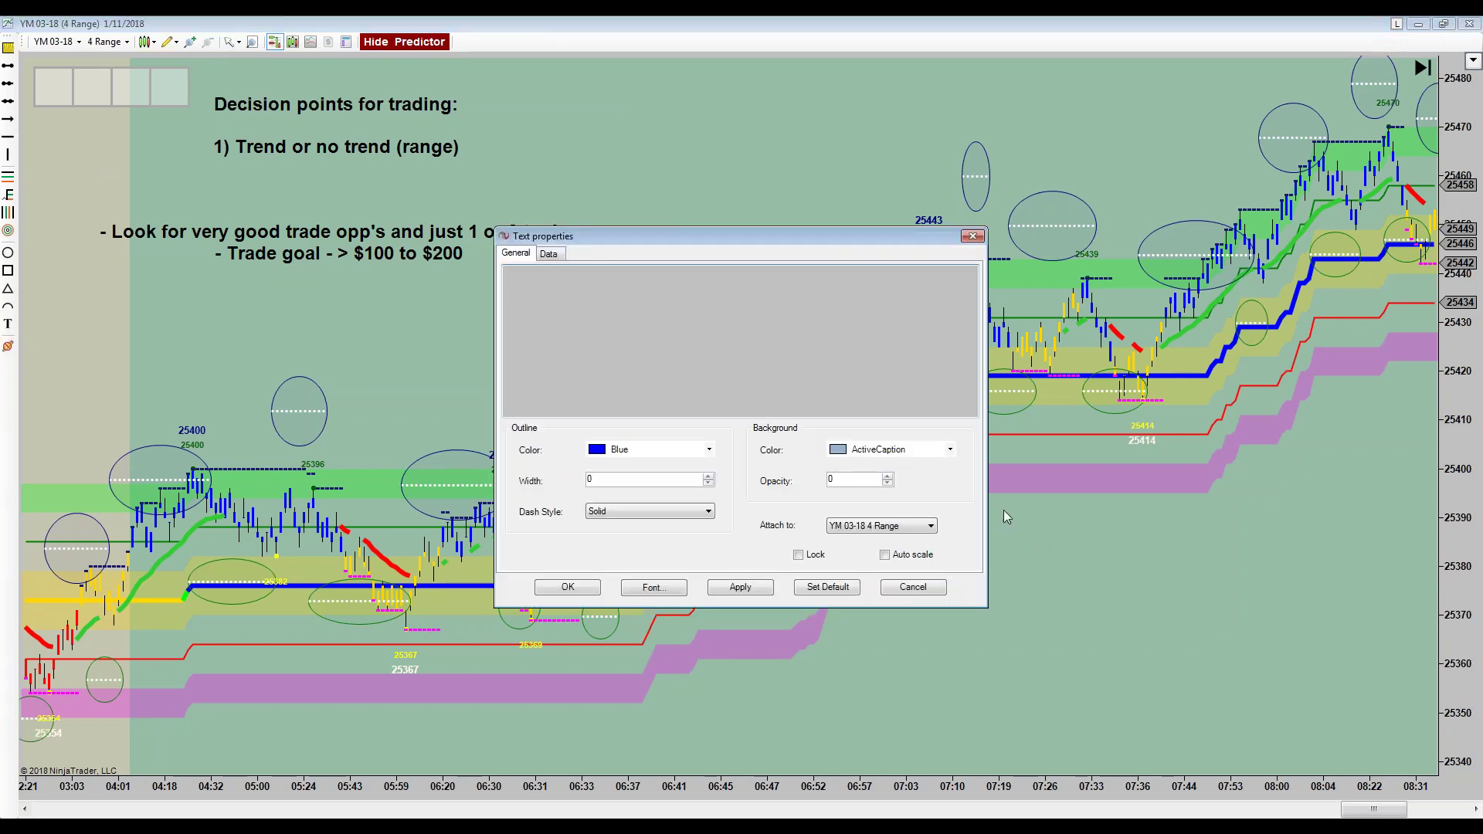
pyautogui.moveTo(777, 241); pyautogui.dragTo(1126, 332)
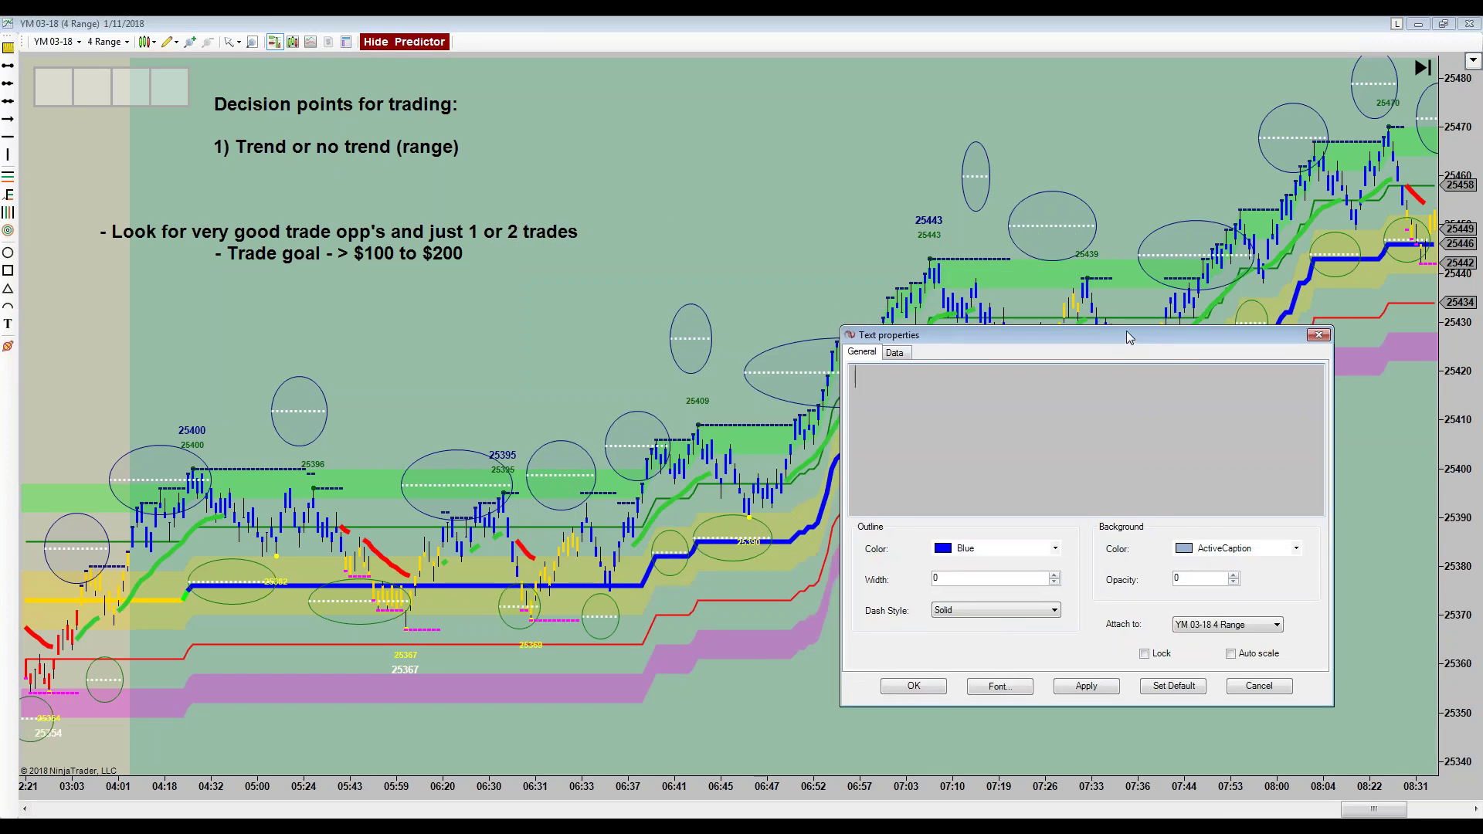
pyautogui.write('arket tren')
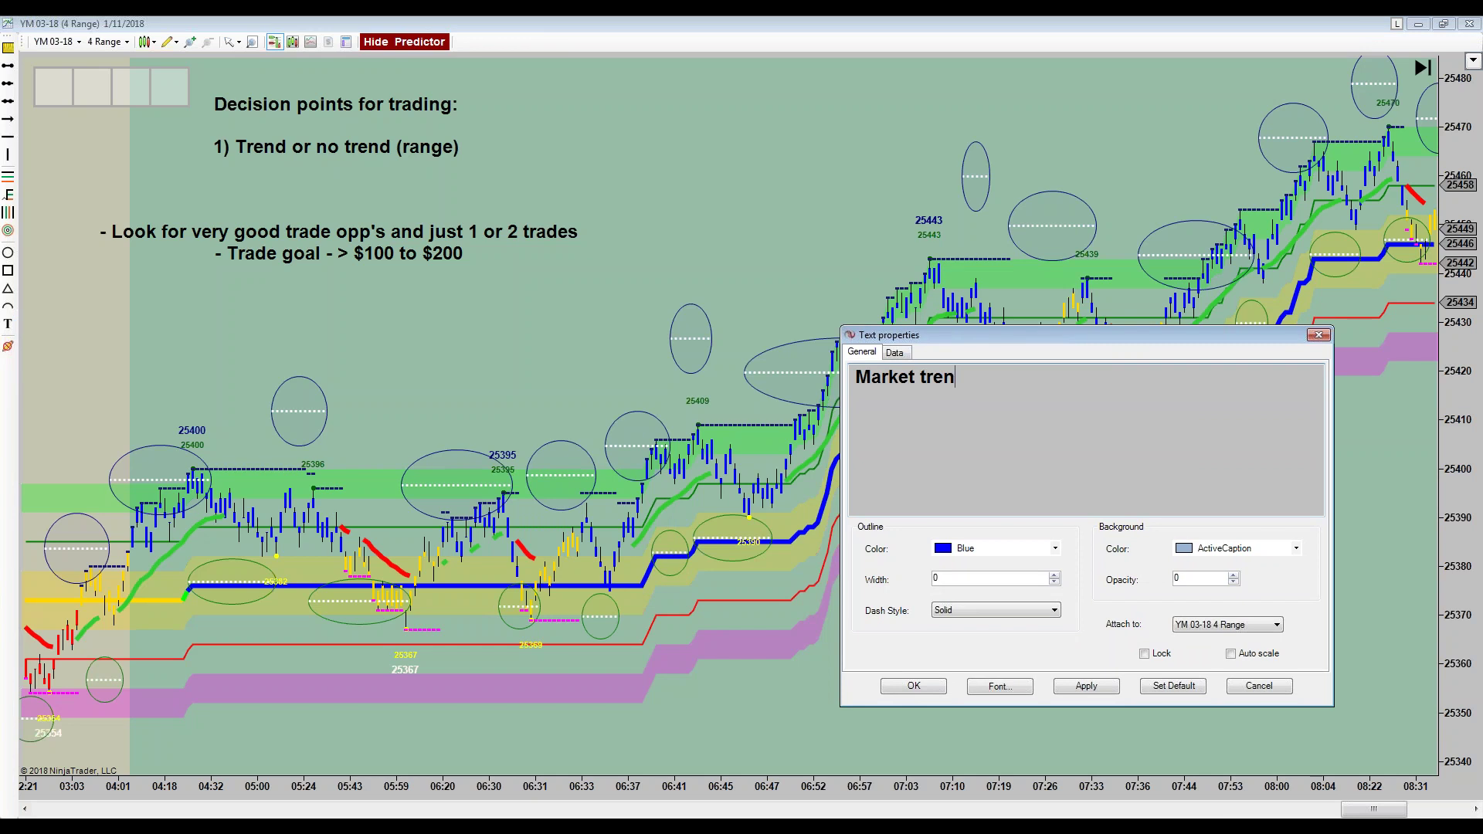
pyautogui.write('d is up -> ...?')
pyautogui.press('Return')
# - Add the line "- Long = Buying retracements to support" to the market trend note and move the note further right
pyautogui.write('-')
pyautogui.write('Buy')
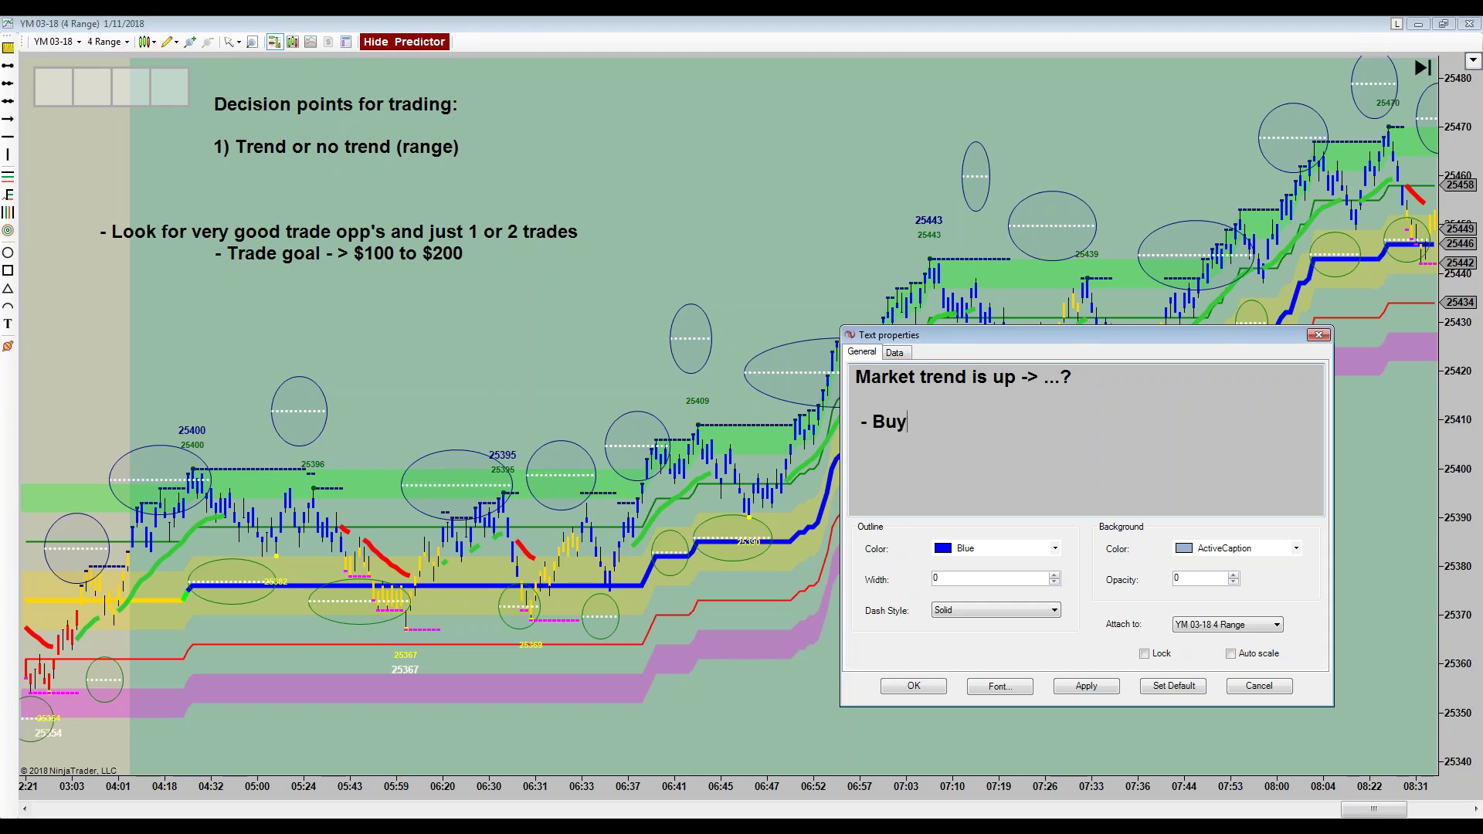
pyautogui.write('ing retra')
pyautogui.write('Lomng')
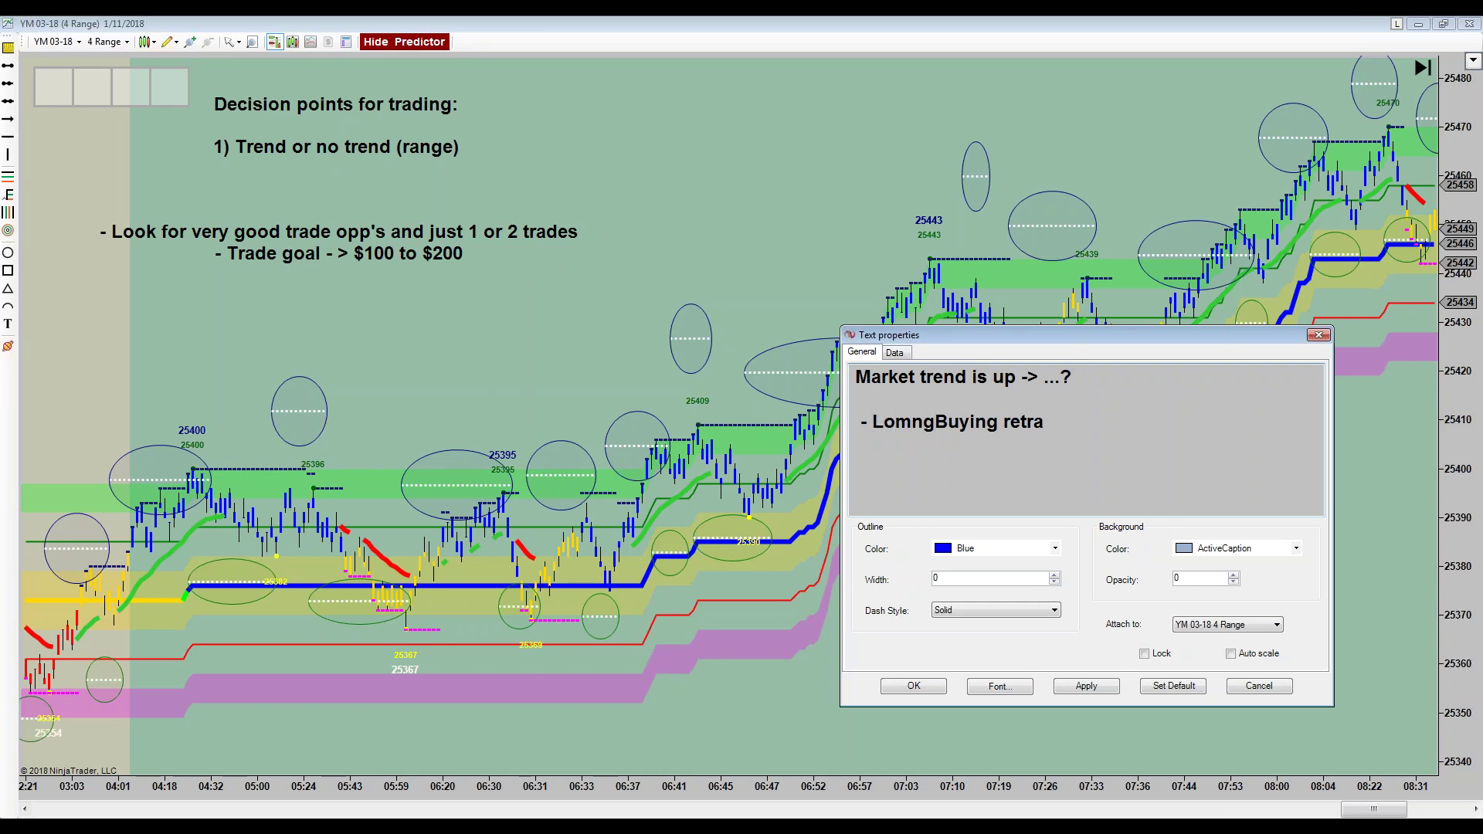
pyautogui.press('BackSpace')
pyautogui.press('BackSpace')
pyautogui.press('BackSpace')
pyautogui.write('ng = Buying retra')
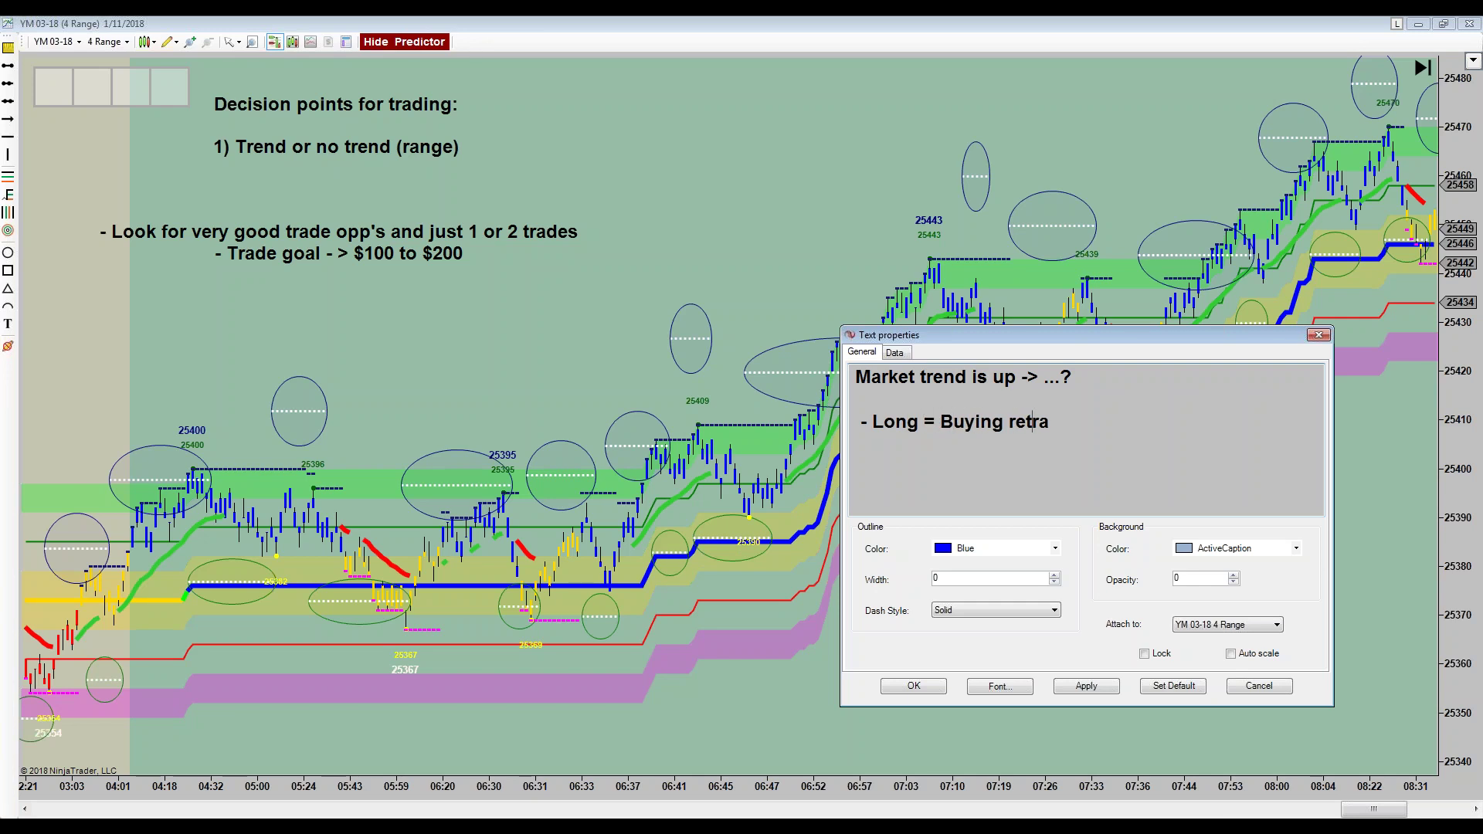
pyautogui.write('cements to su')
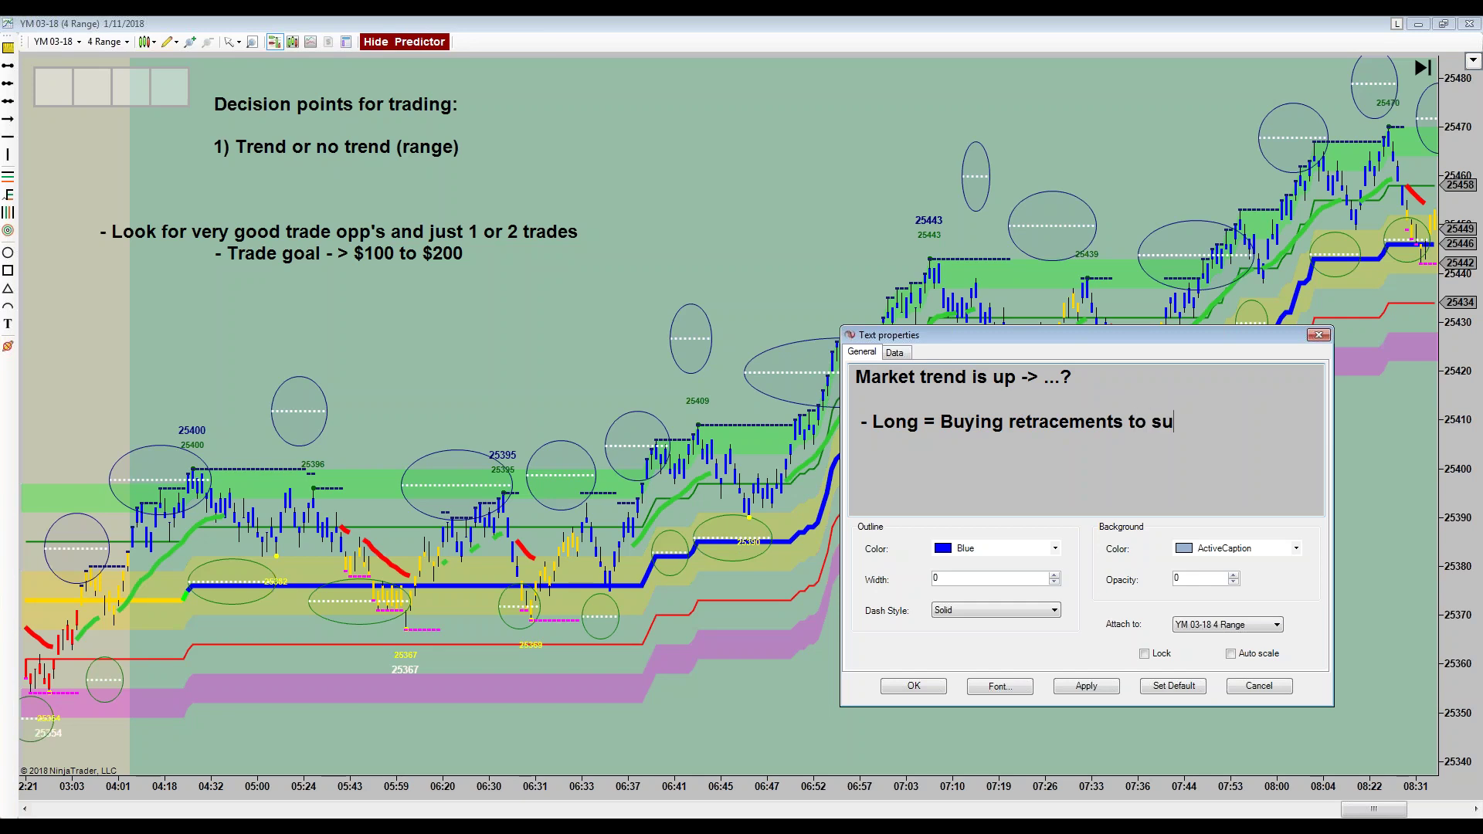
pyautogui.write('pport')
pyautogui.click(942, 687)
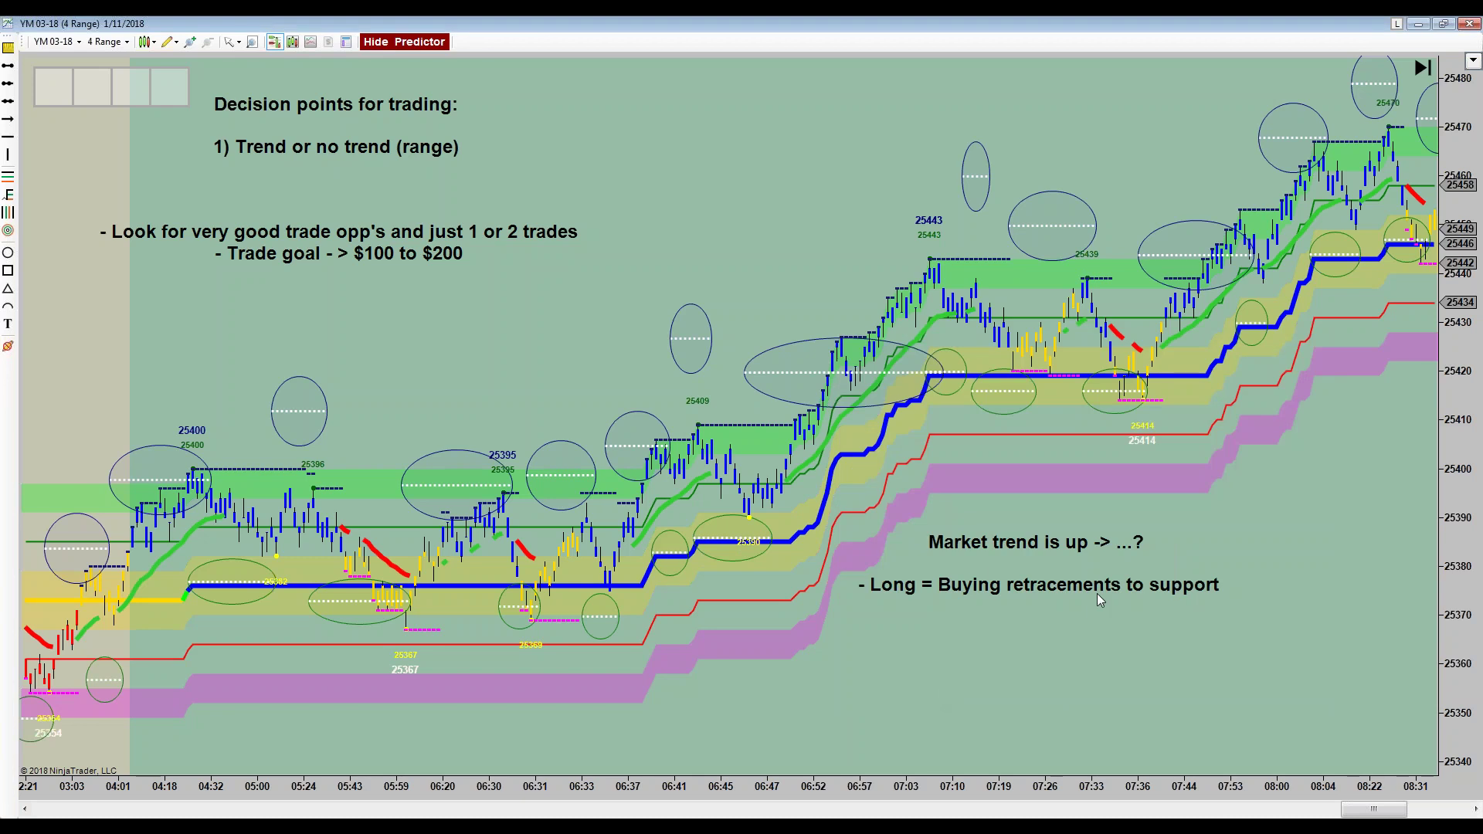
pyautogui.moveTo(1101, 595)
pyautogui.mouseDown()
pyautogui.moveTo(1198, 592)
pyautogui.moveTo(1222, 613)
pyautogui.mouseUp()
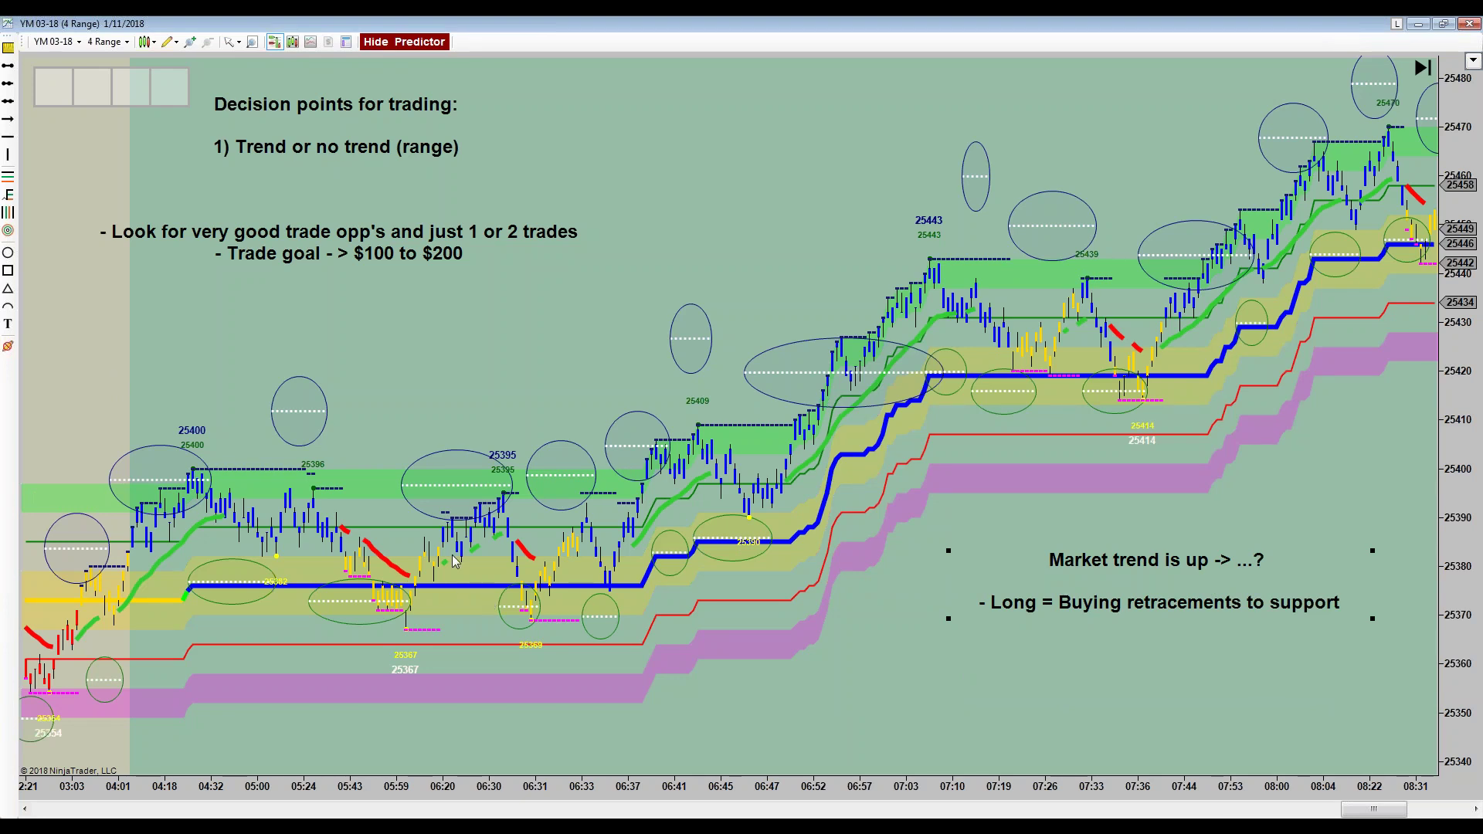
# - Move the decision points note slightly down and left, and mark the chart with a vertical line at about 06:30
pyautogui.moveTo(331, 167)
pyautogui.mouseDown()
pyautogui.moveTo(301, 193)
pyautogui.moveTo(245, 188)
pyautogui.mouseUp()
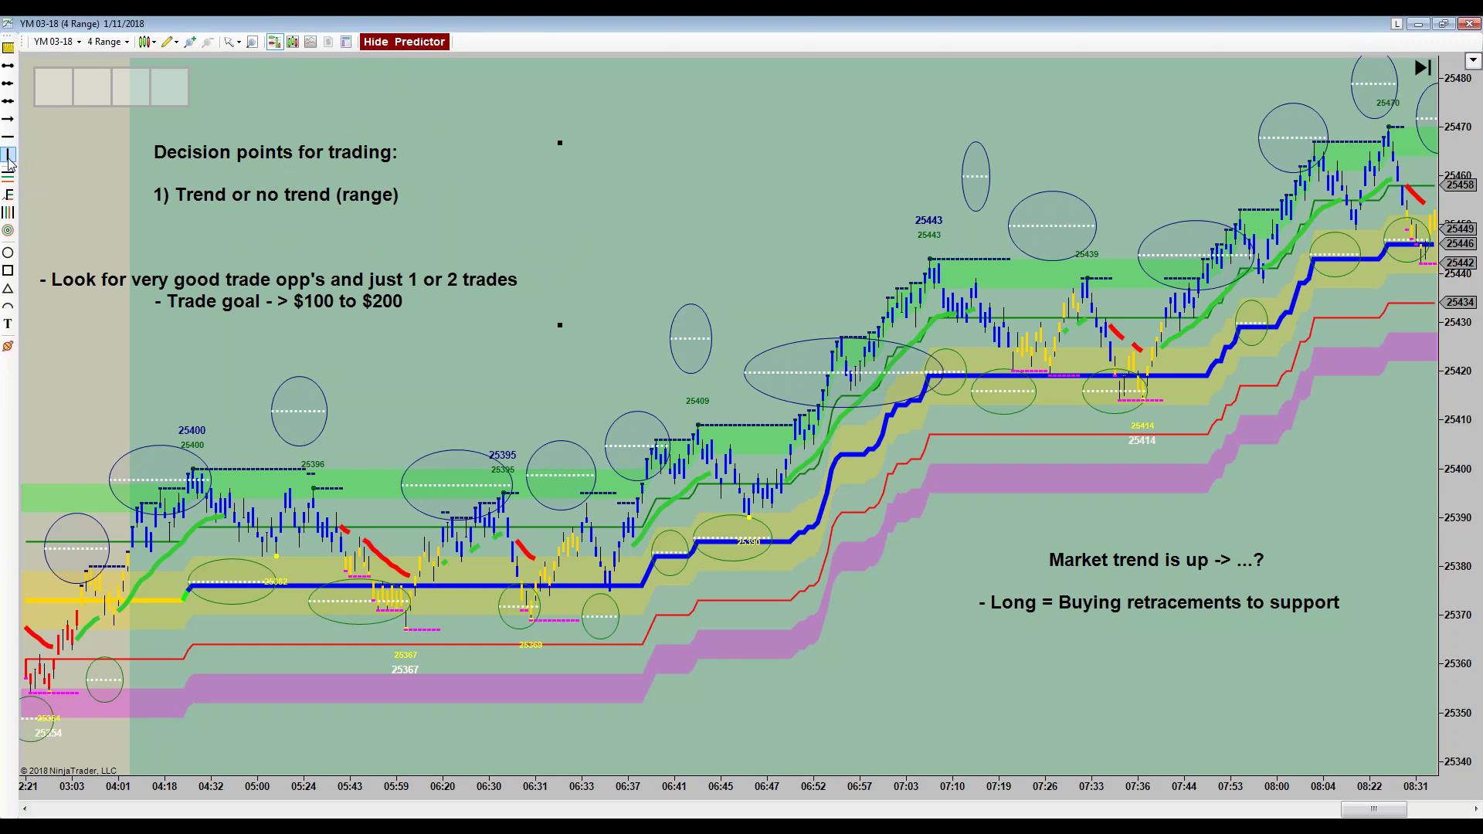
pyautogui.click(503, 596)
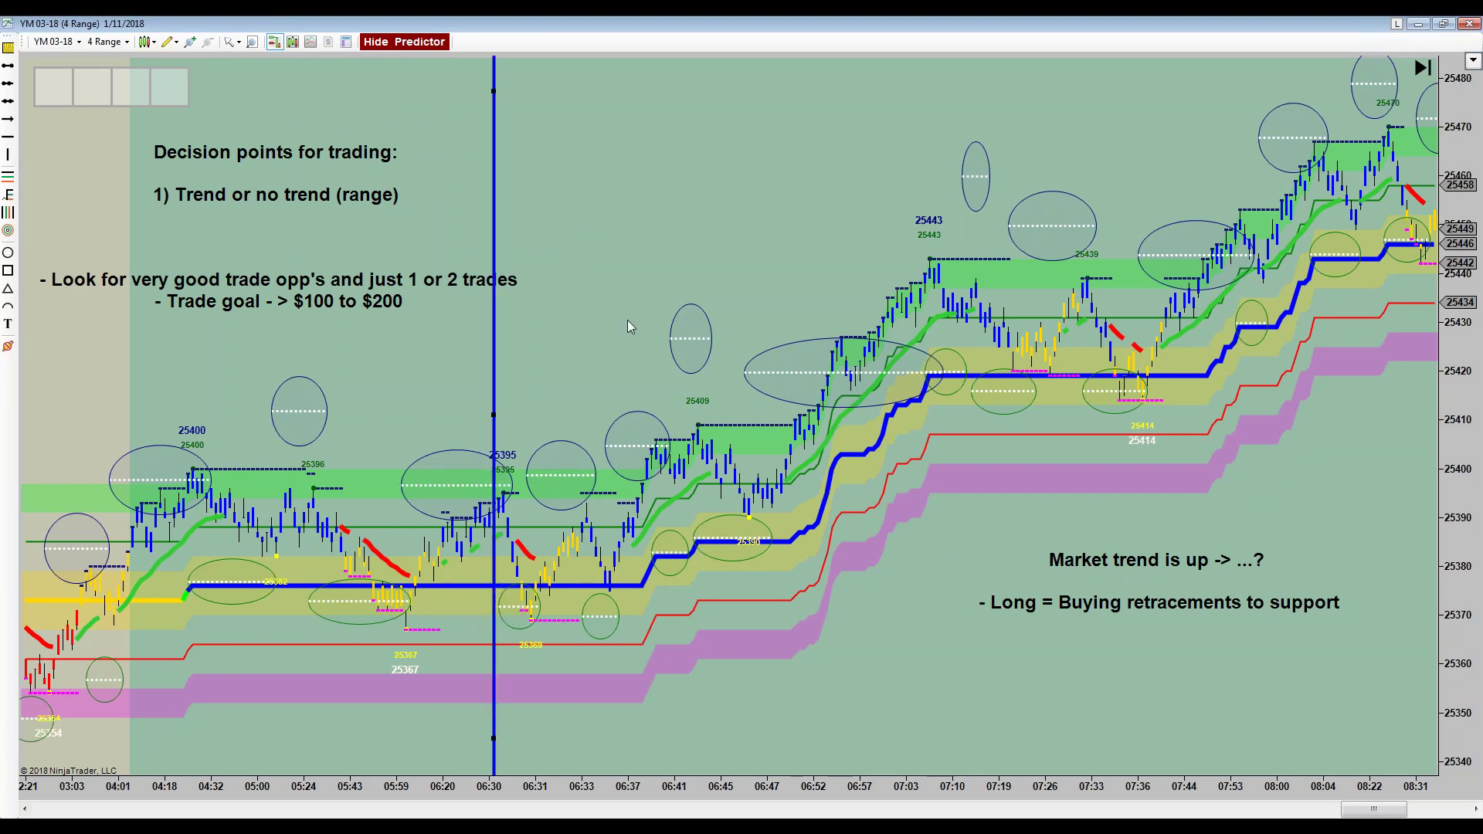
pyautogui.moveTo(653, 194); pyautogui.dragTo(754, 211)
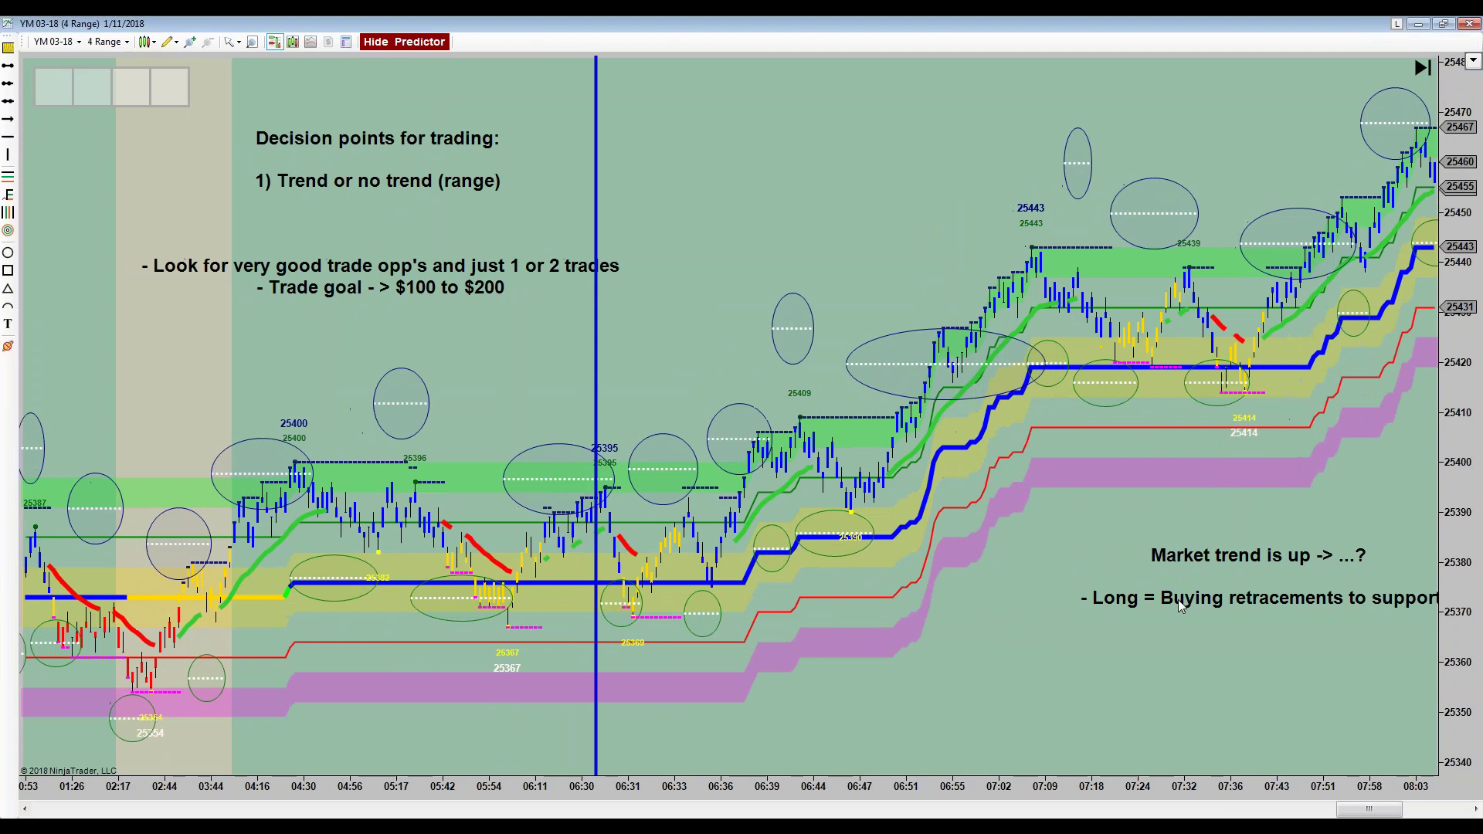
# - Move the market trend note and the decision points note further left, and shift the vertical line to 06:30
pyautogui.click(1169, 604)
pyautogui.moveTo(1169, 605); pyautogui.dragTo(1099, 610)
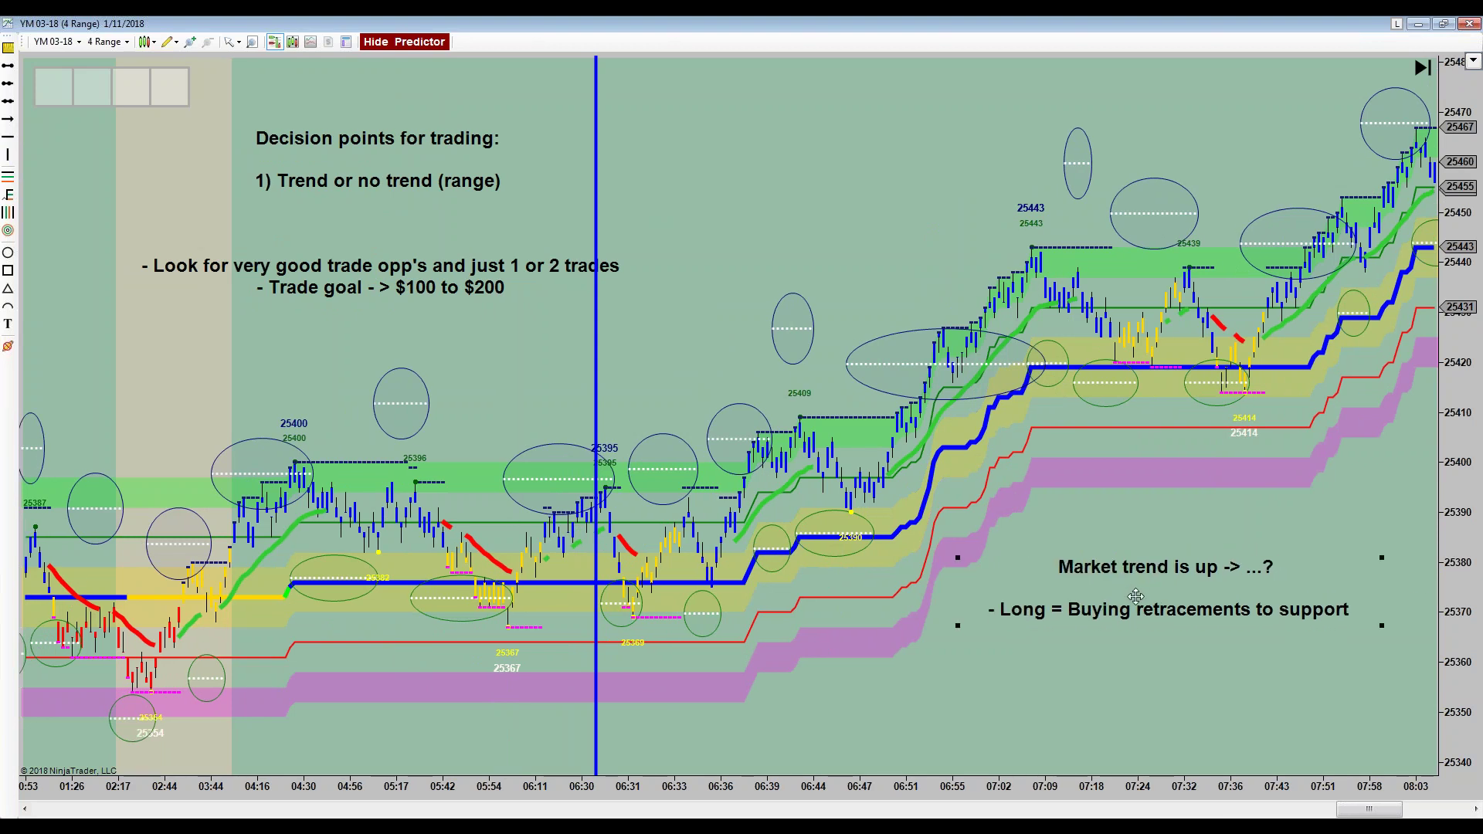
pyautogui.moveTo(392, 198); pyautogui.dragTo(313, 217)
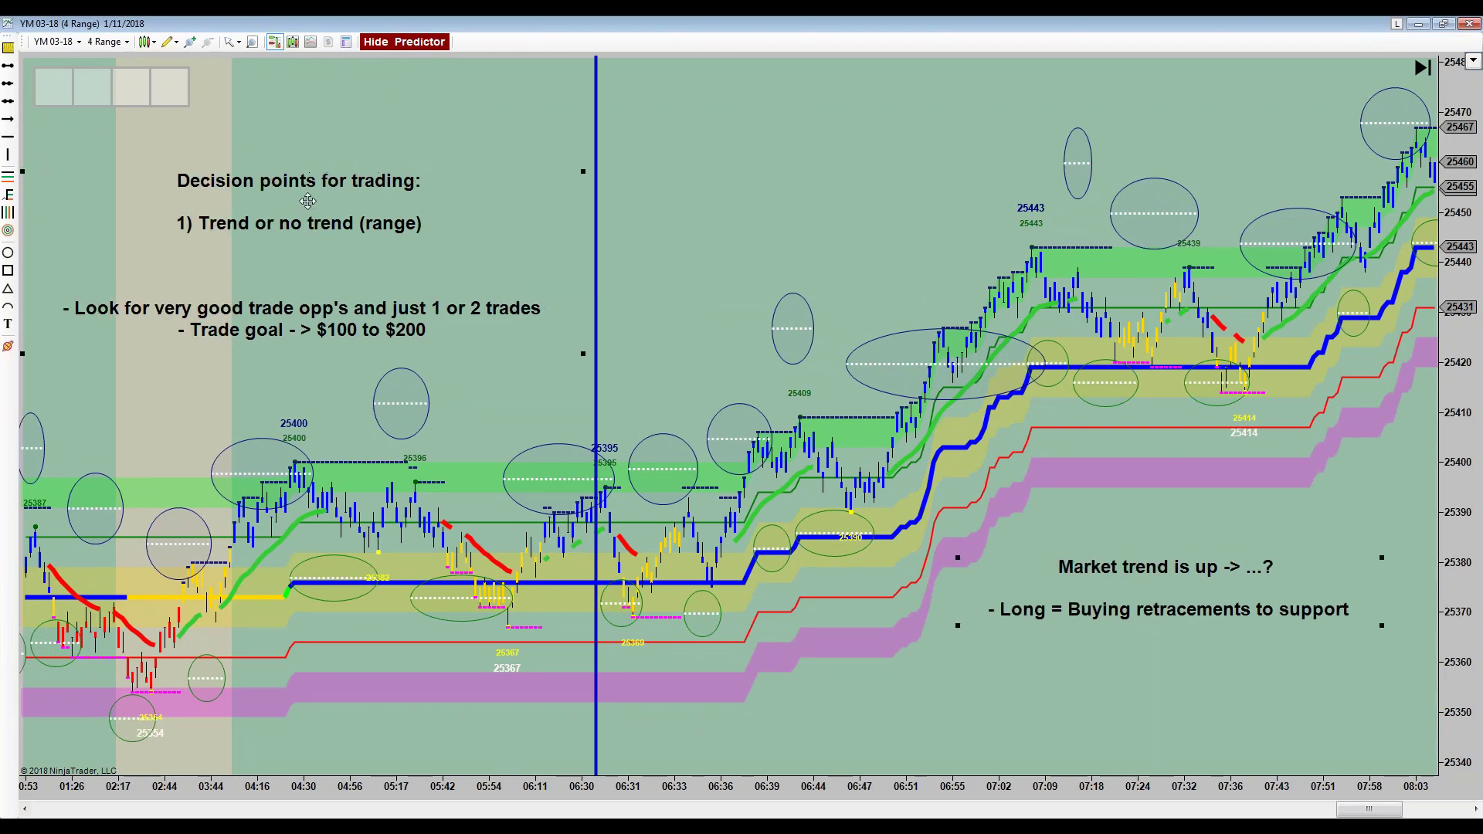
pyautogui.click(856, 209)
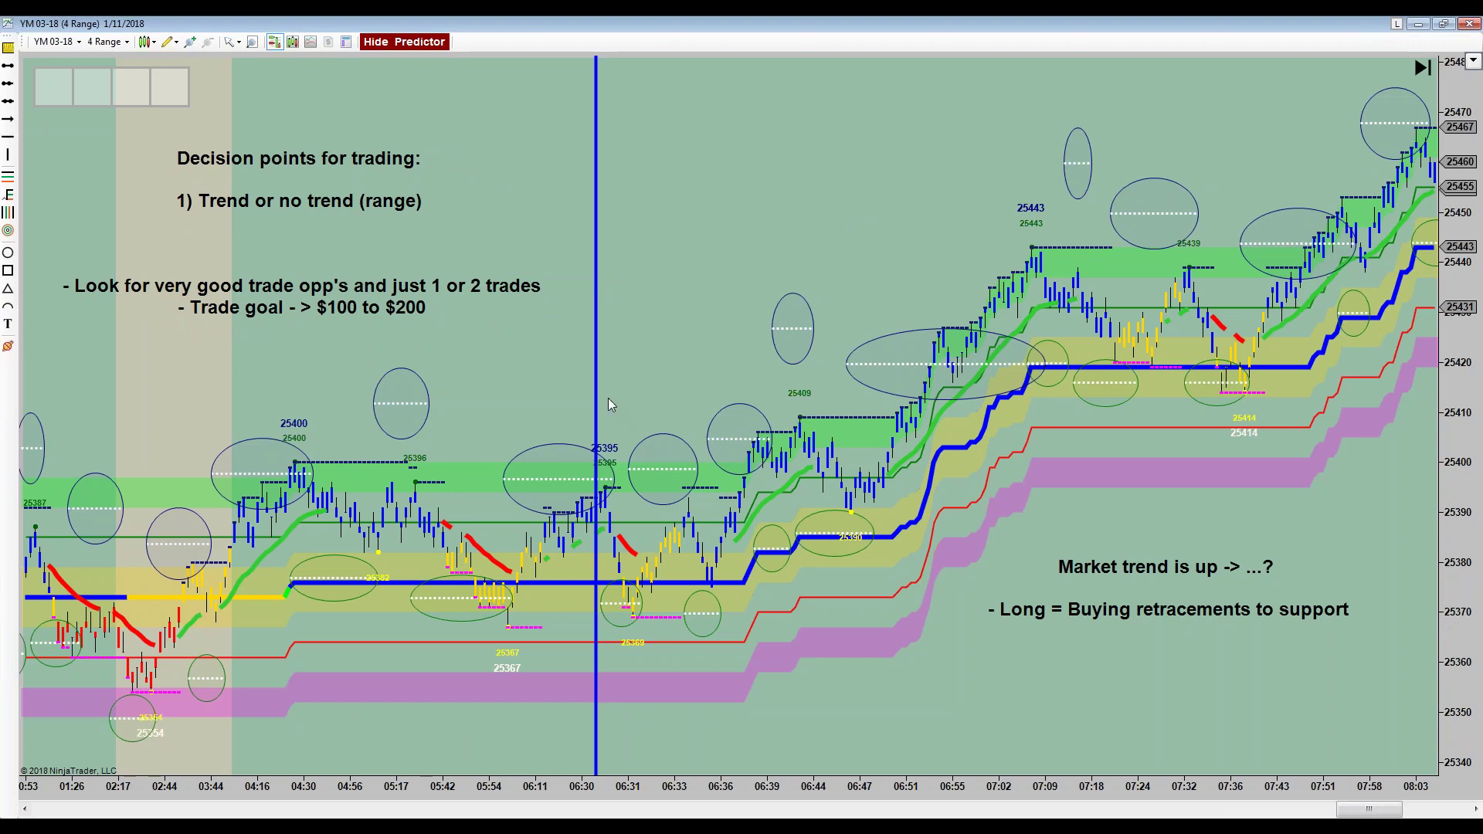
pyautogui.moveTo(597, 397); pyautogui.dragTo(581, 394)
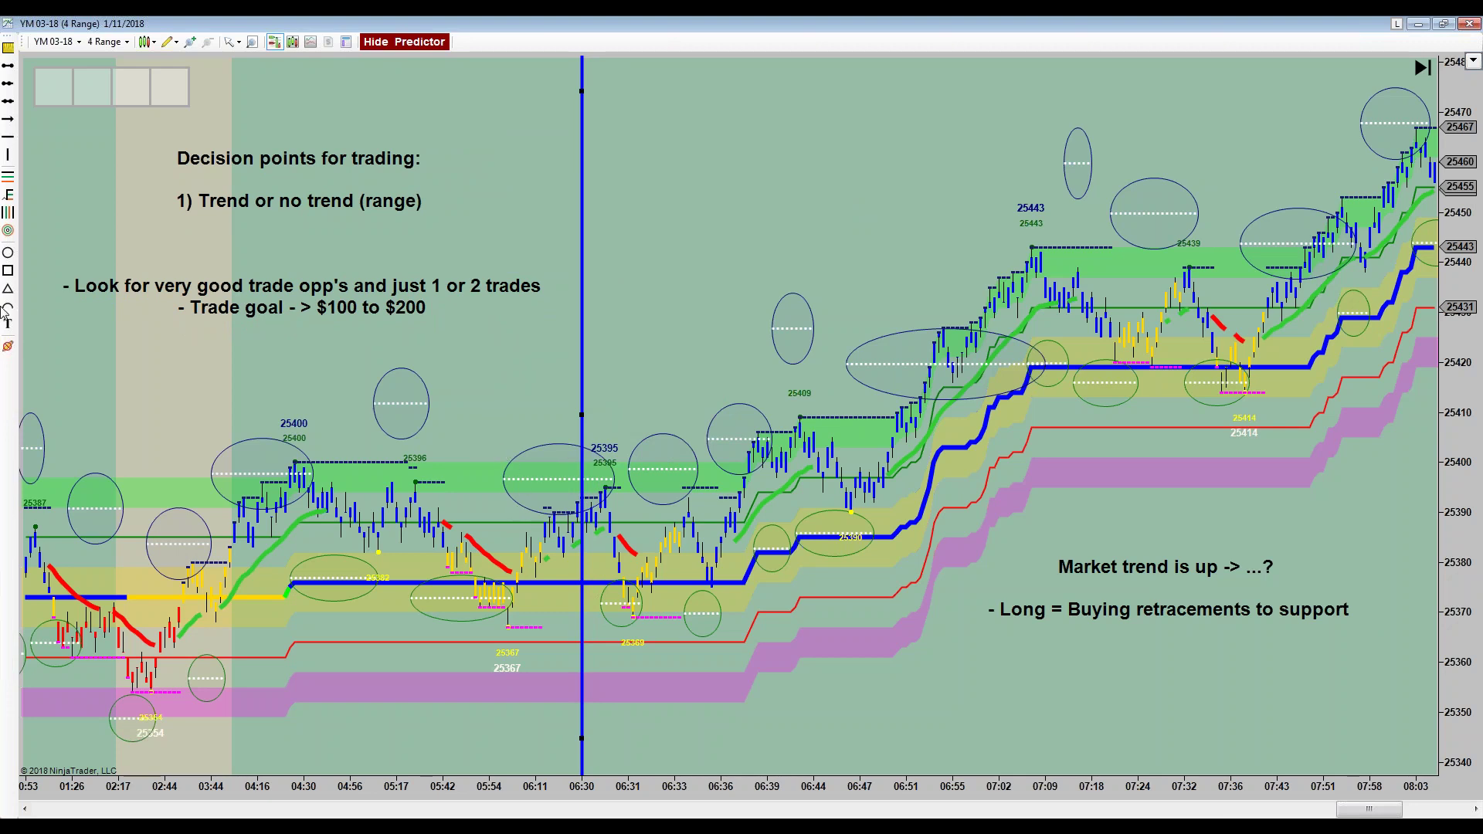
# - Draw two level blue line segments marking the overnight range, one at about 25399 and one at about 25369
pyautogui.click(8, 118)
pyautogui.click(217, 473)
pyautogui.click(712, 471)
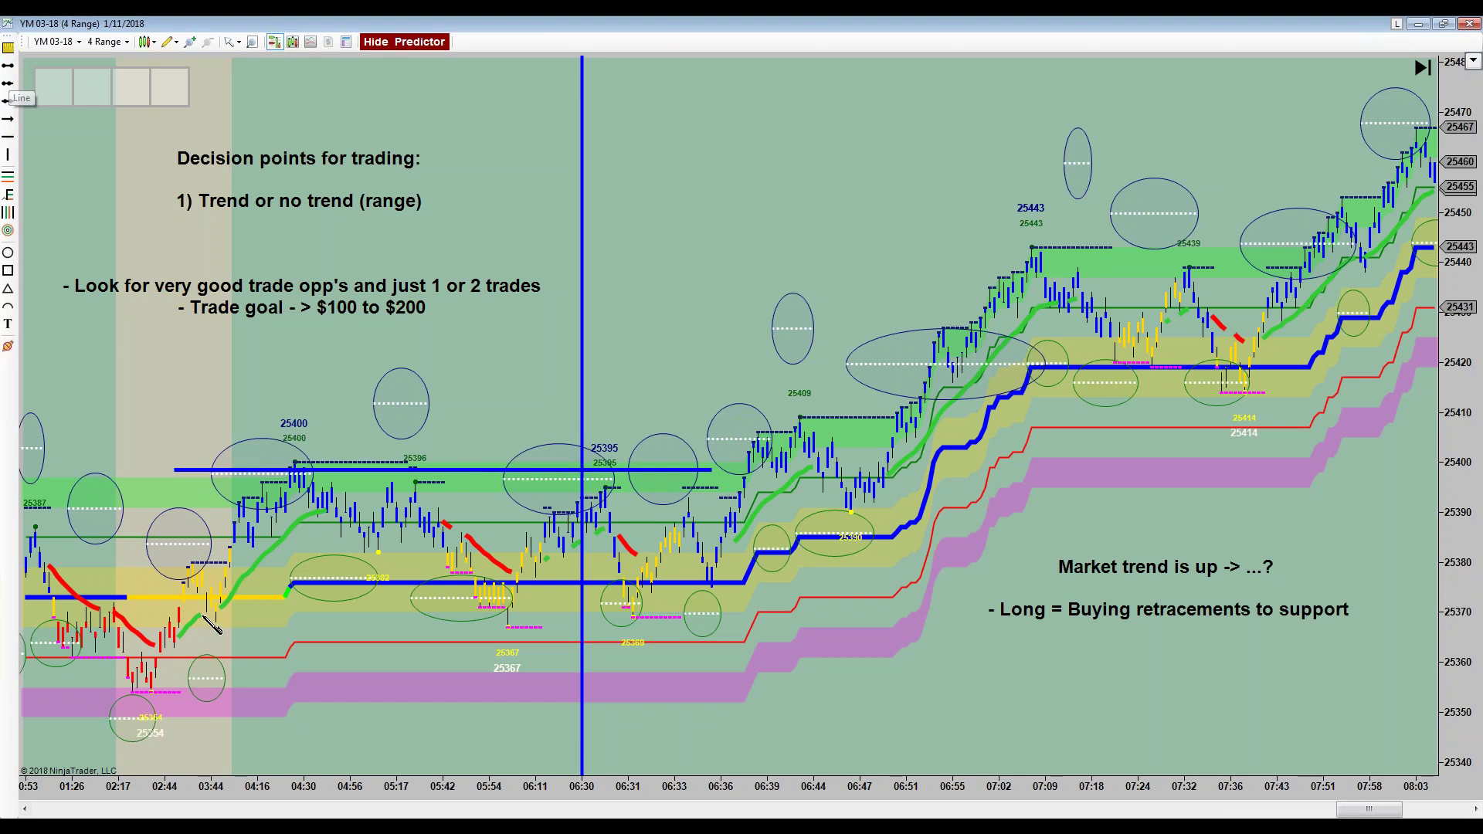
pyautogui.click(698, 617)
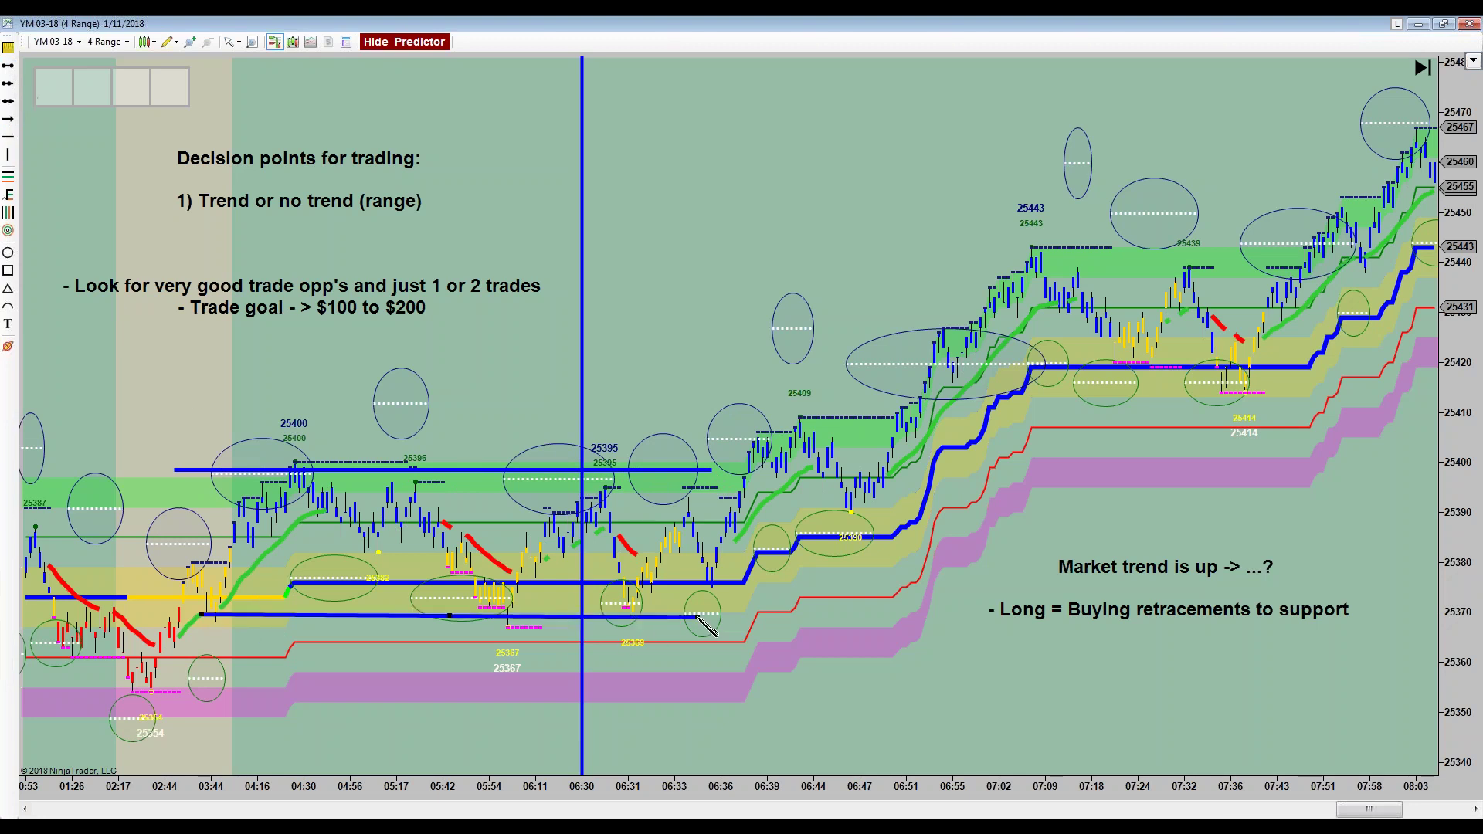
pyautogui.moveTo(698, 616); pyautogui.dragTo(697, 614)
pyautogui.click(698, 614)
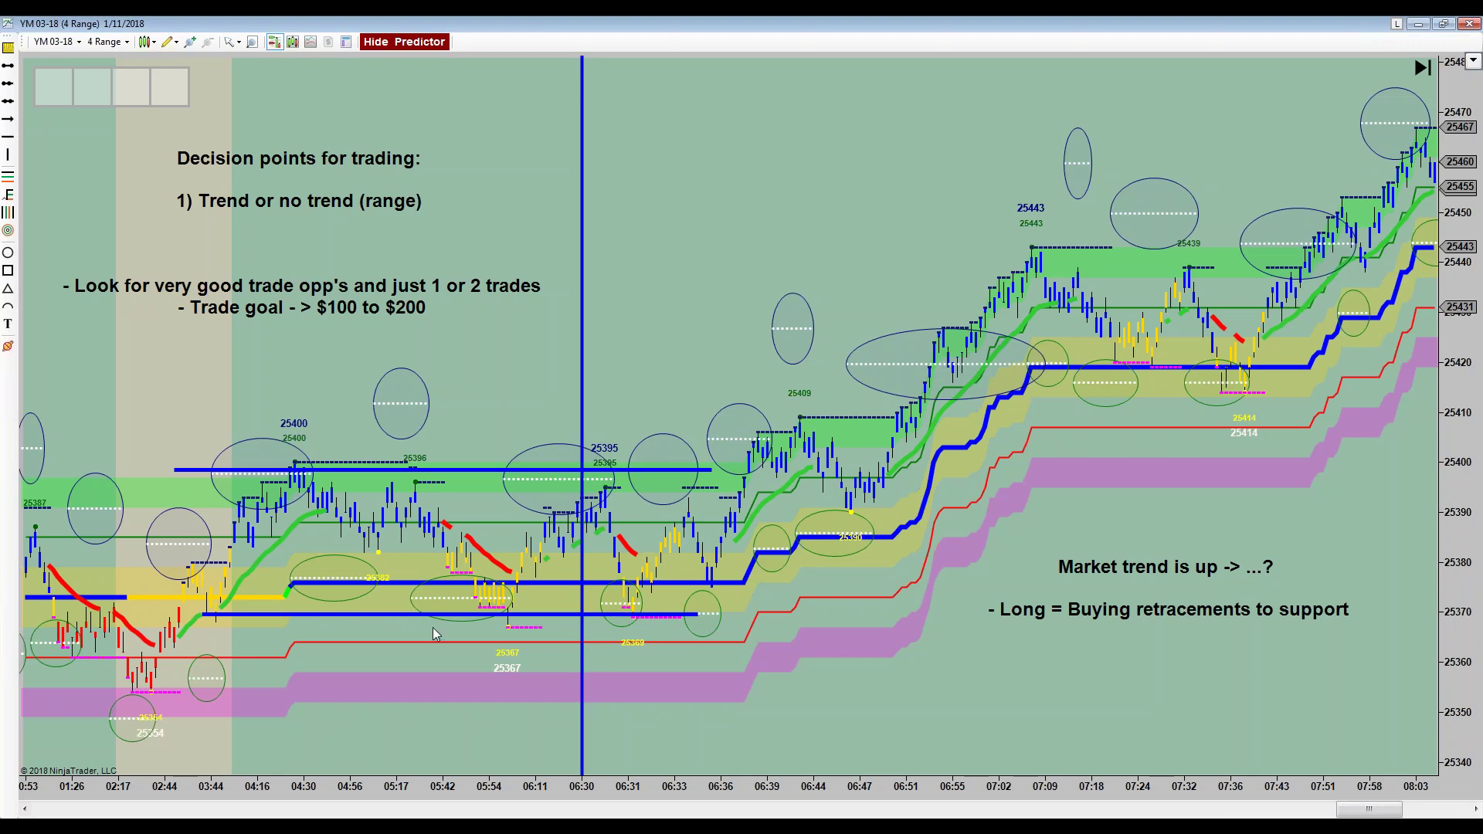
# - Raise the lower blue range line to about 25371 and shift the upper one slightly left
pyautogui.moveTo(412, 614); pyautogui.dragTo(410, 600)
pyautogui.click(447, 469)
pyautogui.moveTo(446, 469); pyautogui.dragTo(419, 470)
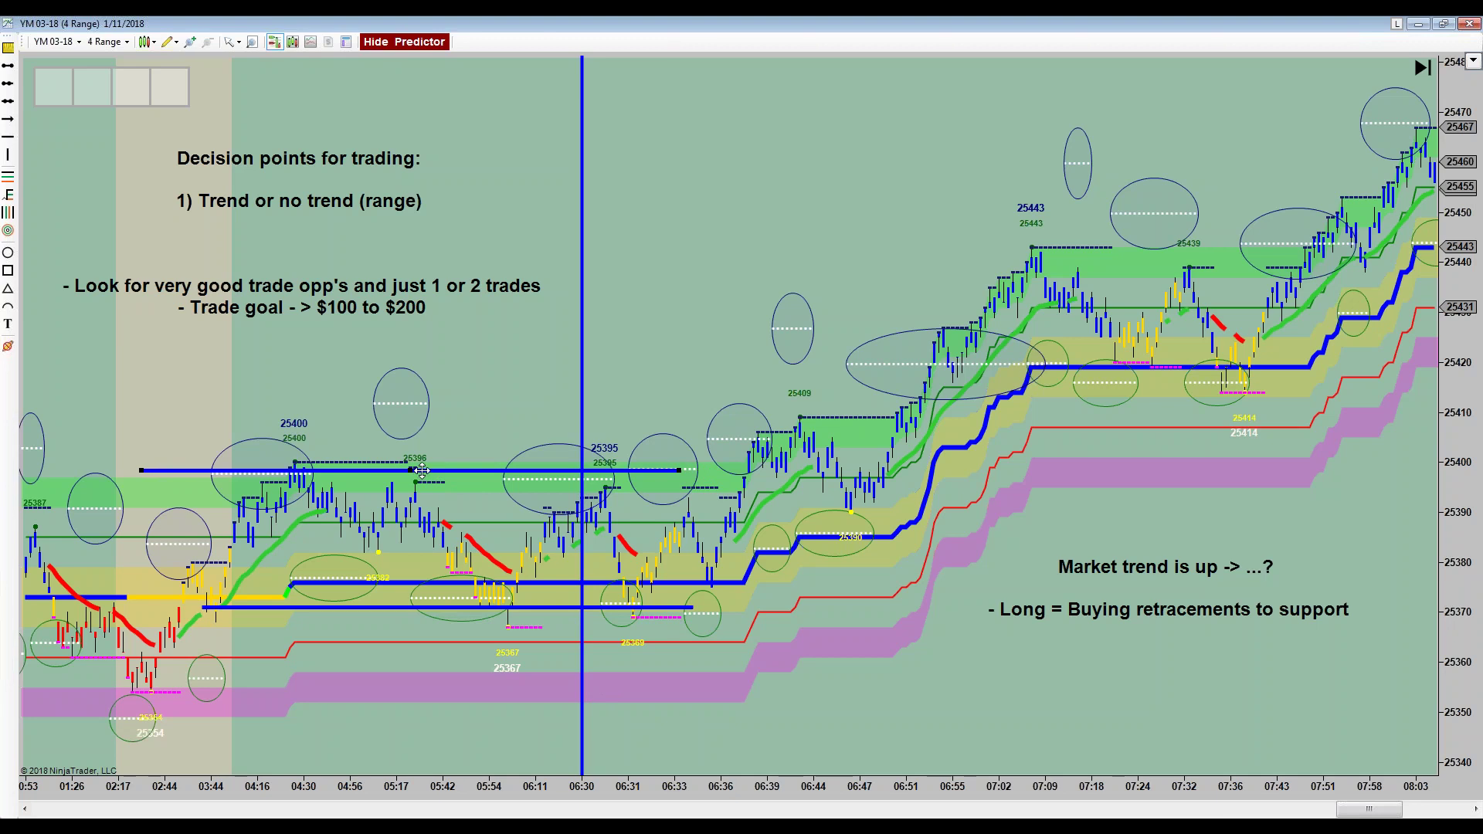
# - Delete both blue range line segments from the chart
pyautogui.moveTo(149, 380); pyautogui.dragTo(965, 440)
pyautogui.moveTo(1474, 307); pyautogui.dragTo(1460, 340)
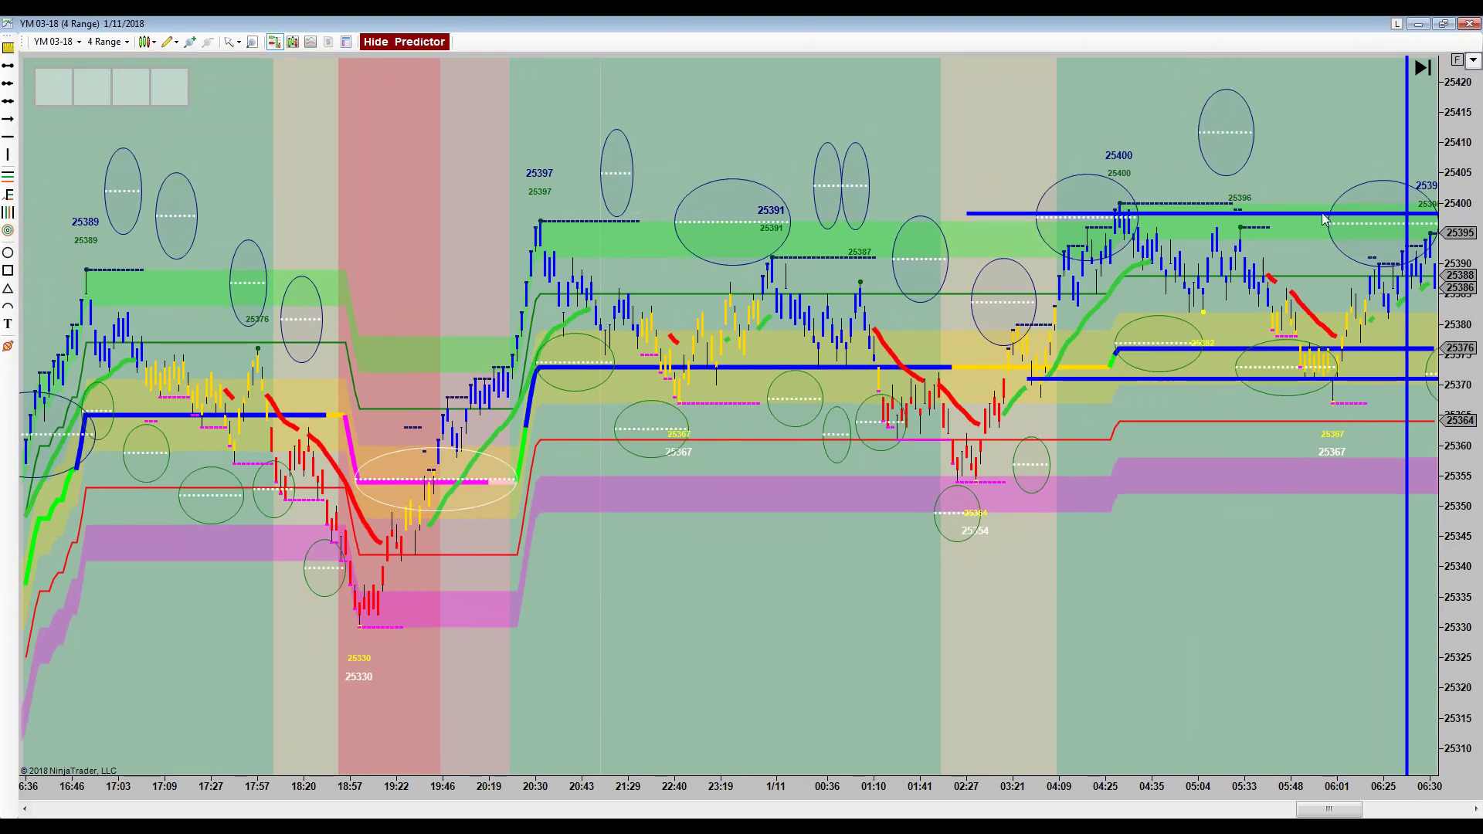
pyautogui.press('Delete')
pyautogui.click(1299, 378)
pyautogui.press('Delete')
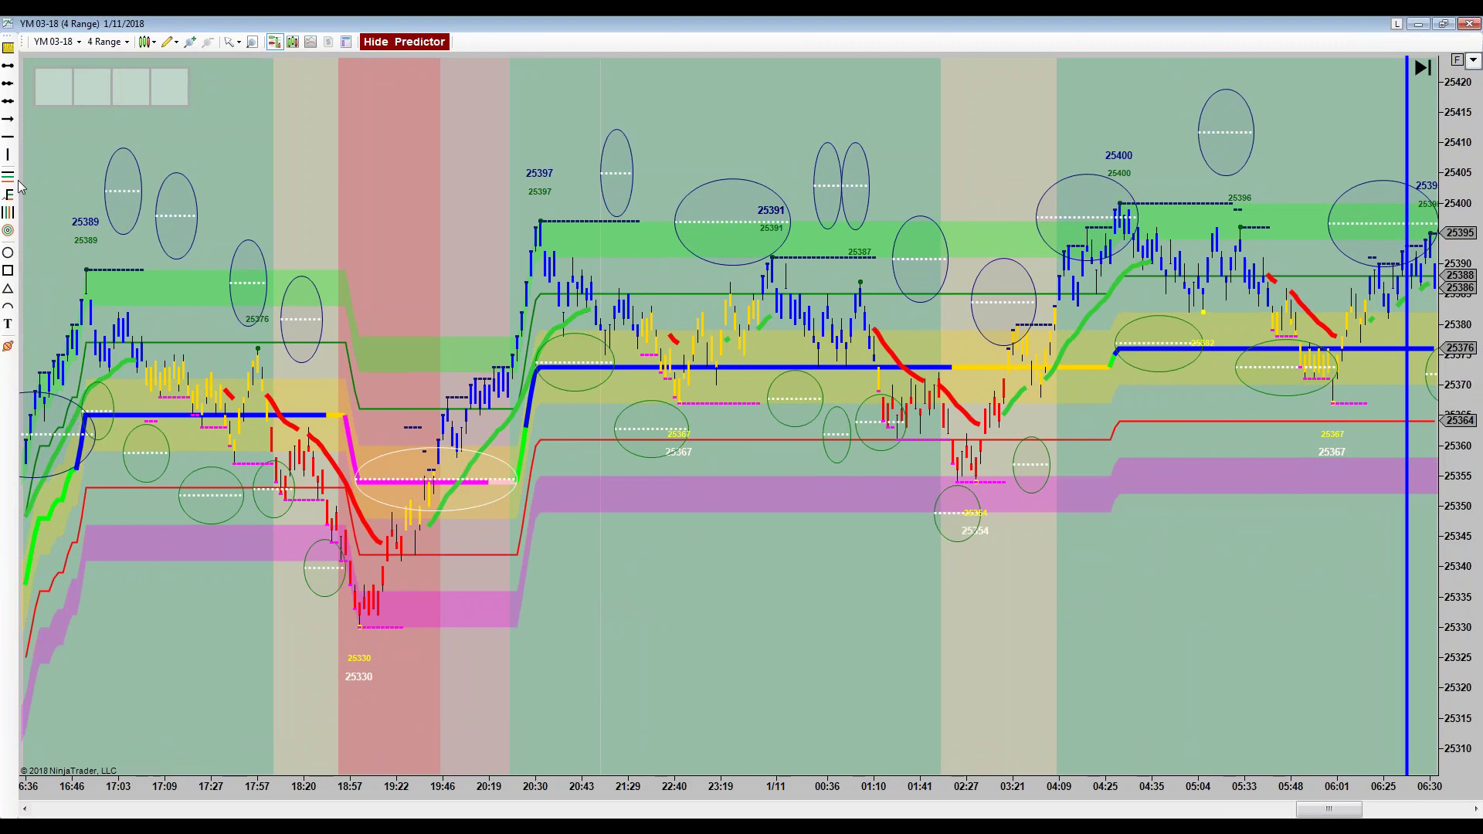
# - Draw full-width horizontal lines at 25398 and 25371 to mark the top and bottom of the range
pyautogui.click(1005, 220)
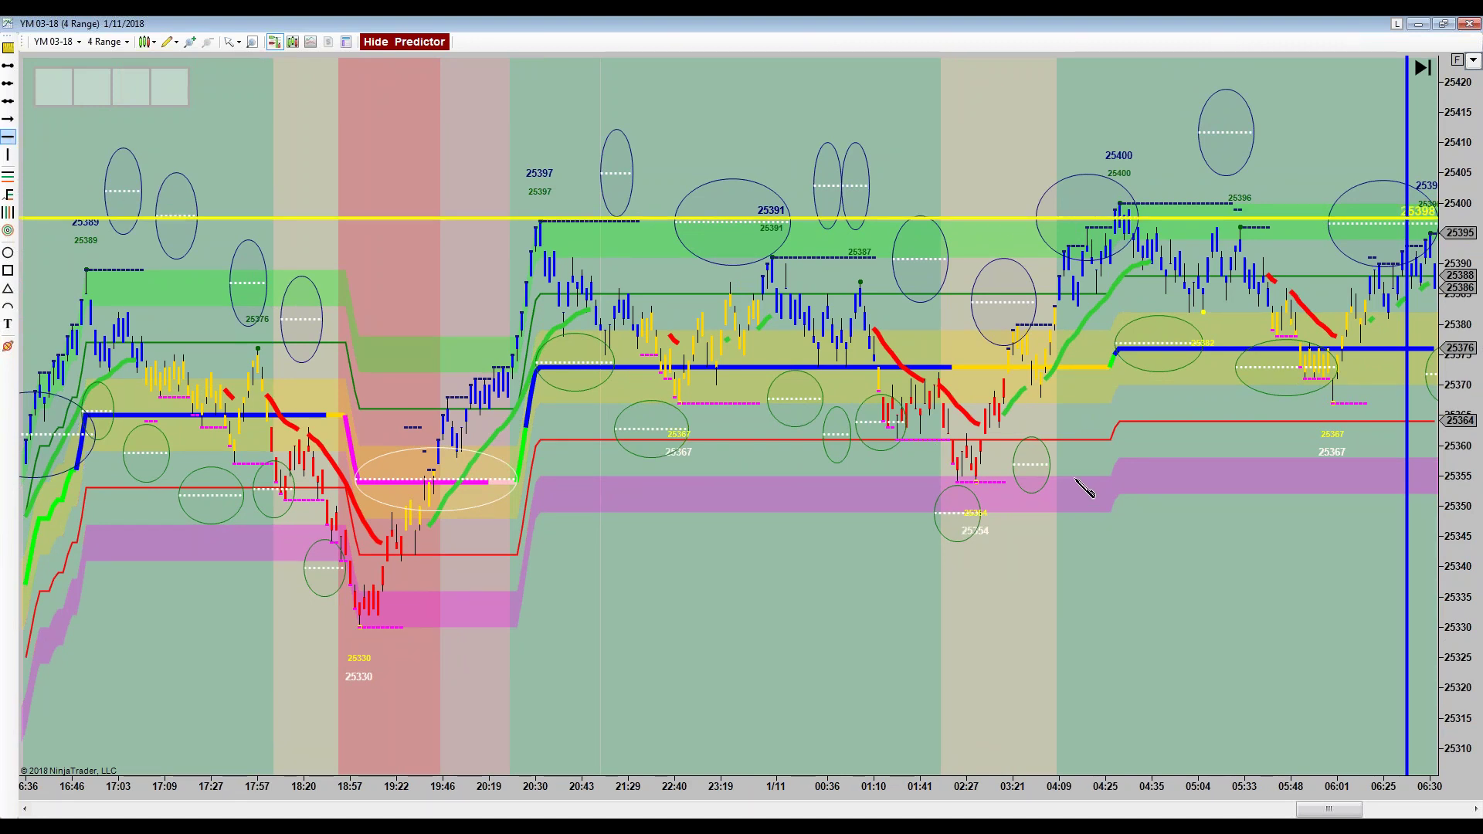
pyautogui.click(1152, 378)
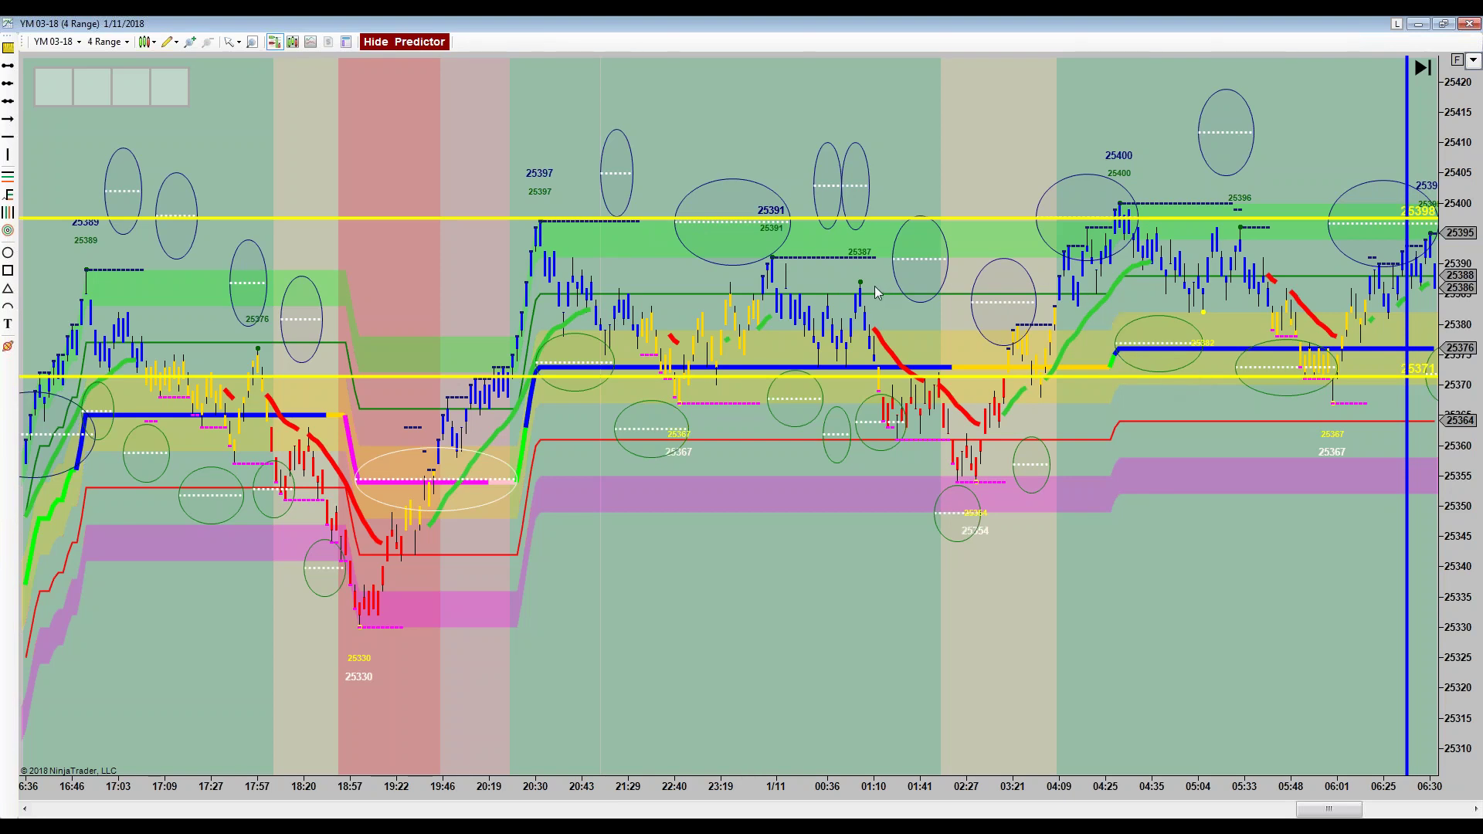
# - Draw an upward arrow from below the price bands to the 25371 line, pointing at the pullback between 05:48 and 06:01
pyautogui.click(10, 120)
pyautogui.click(1310, 540)
pyautogui.click(1314, 479)
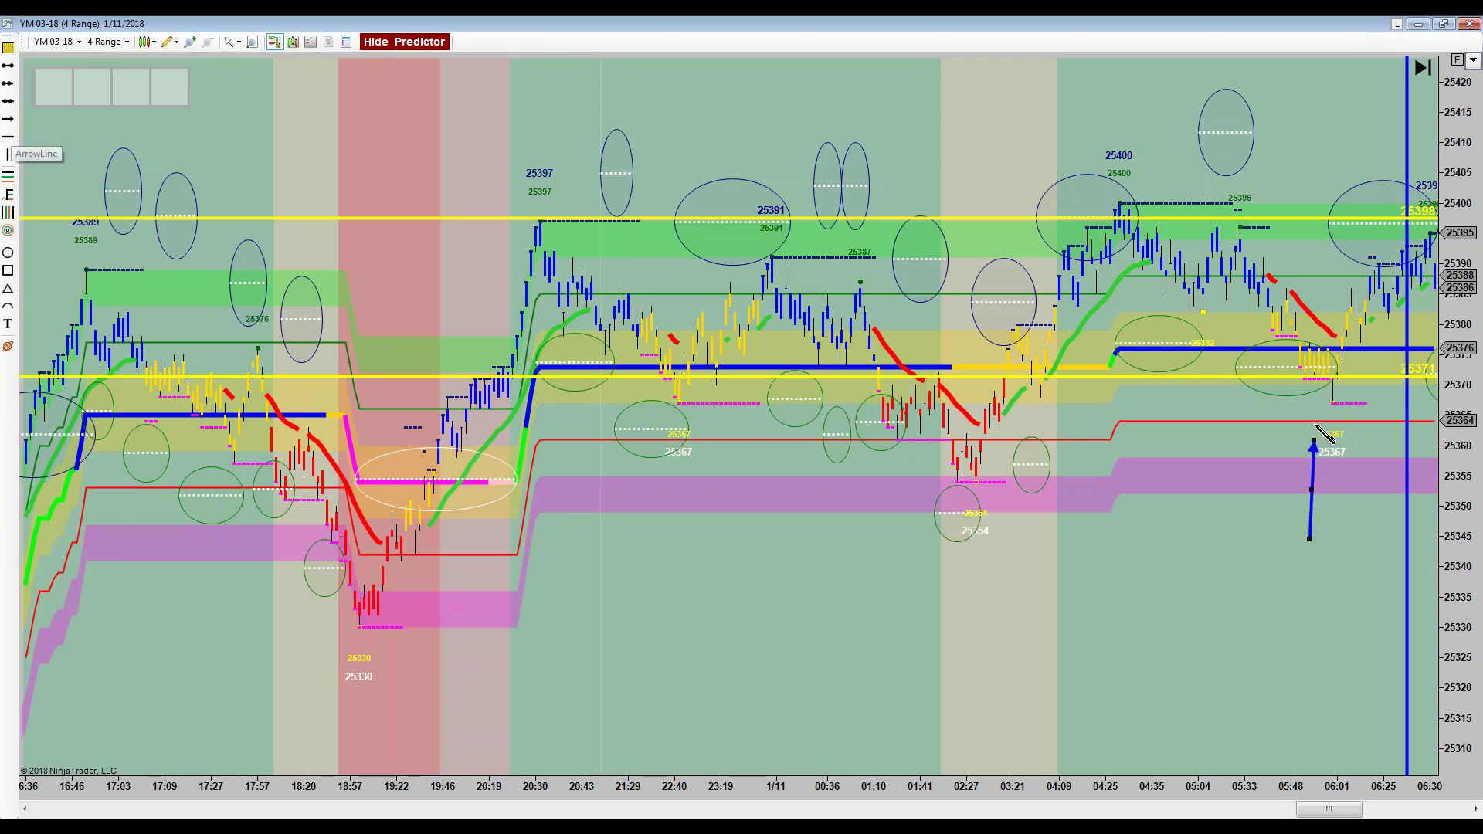
pyautogui.click(1305, 386)
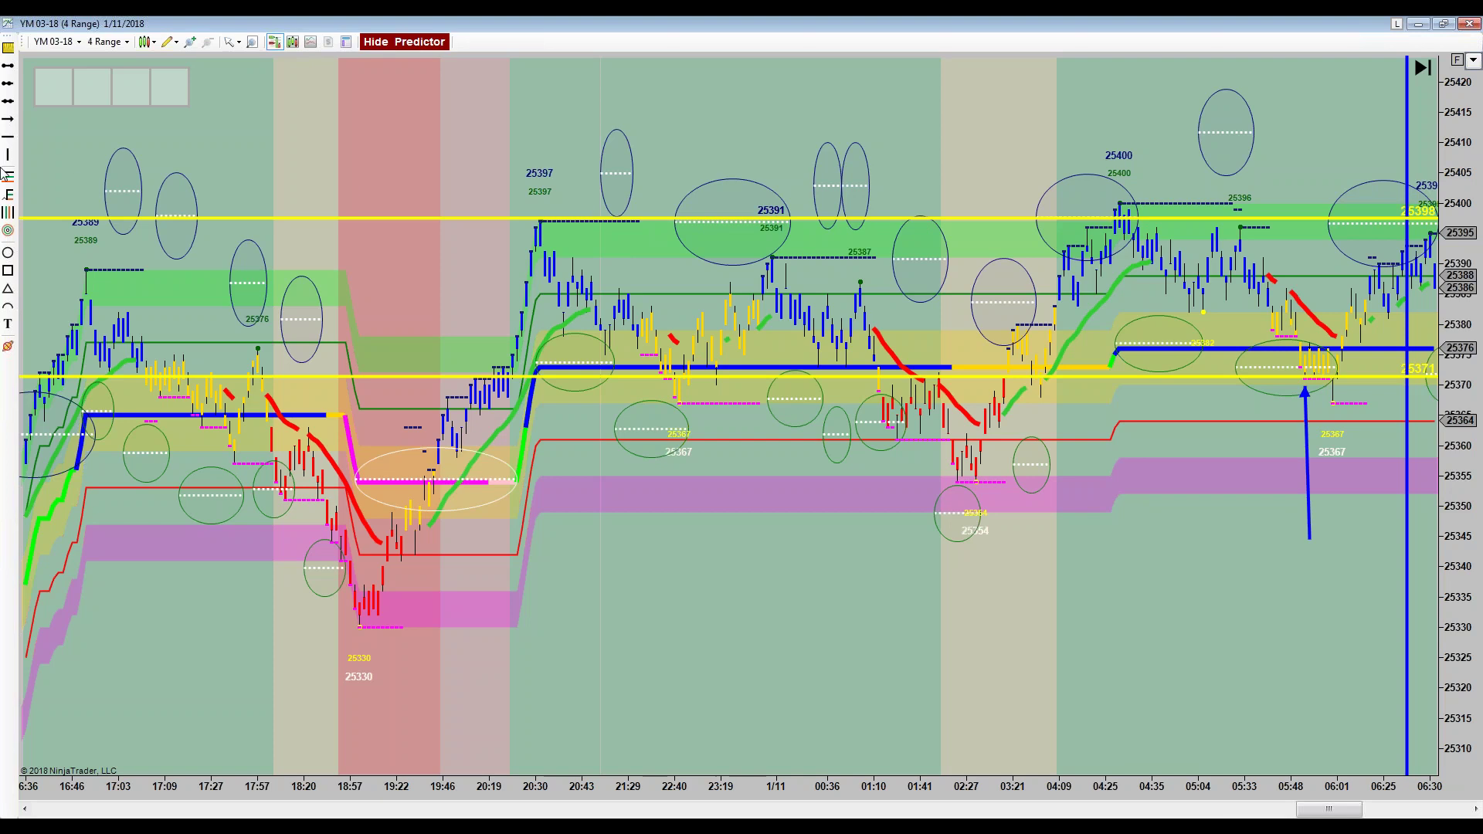
# - Draw an upward arrow along the rally to the 25400 high and a downward arrow from that high to the 25371 line
pyautogui.click(8, 119)
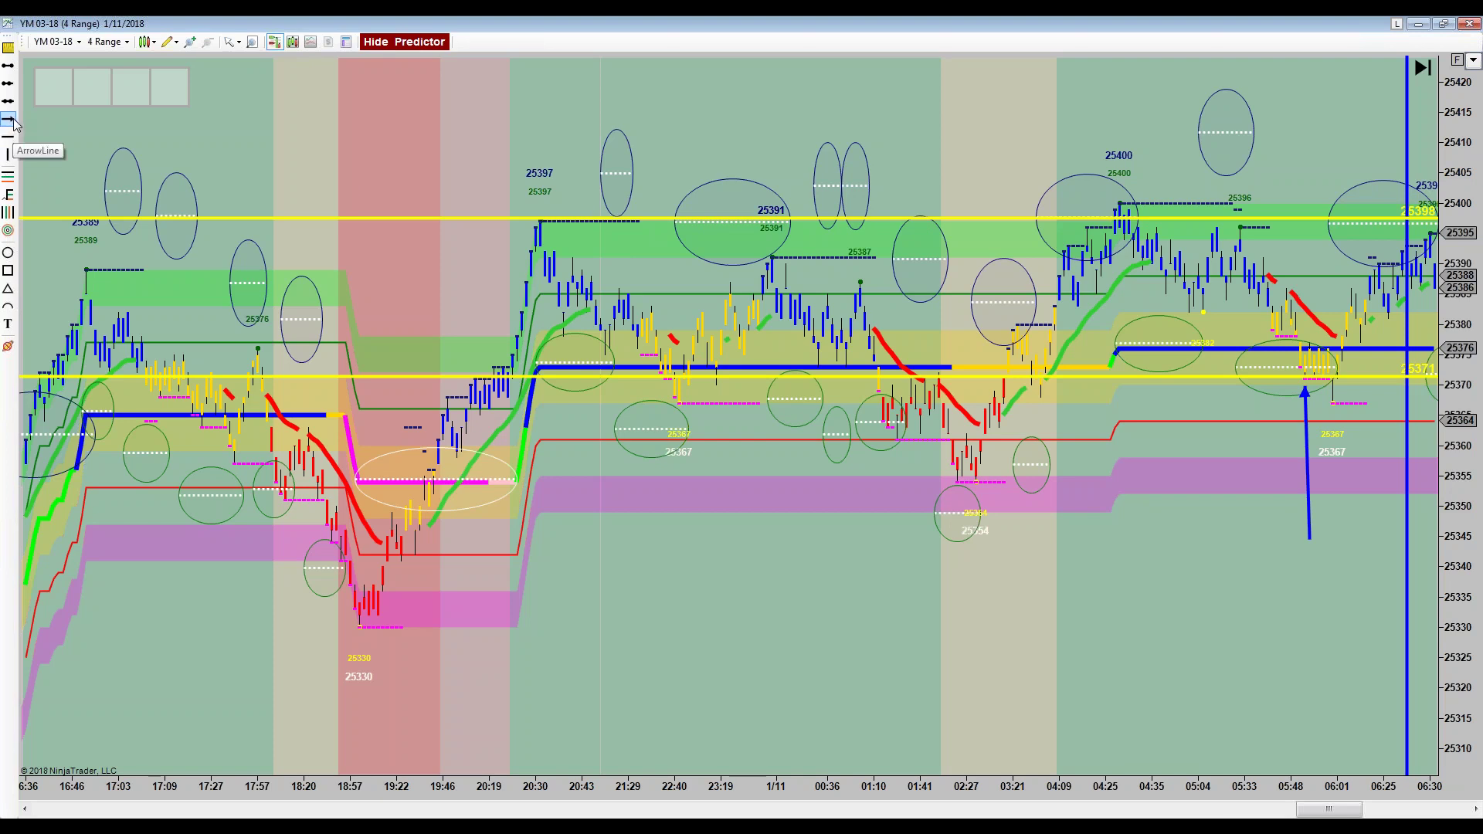
pyautogui.press('Escape')
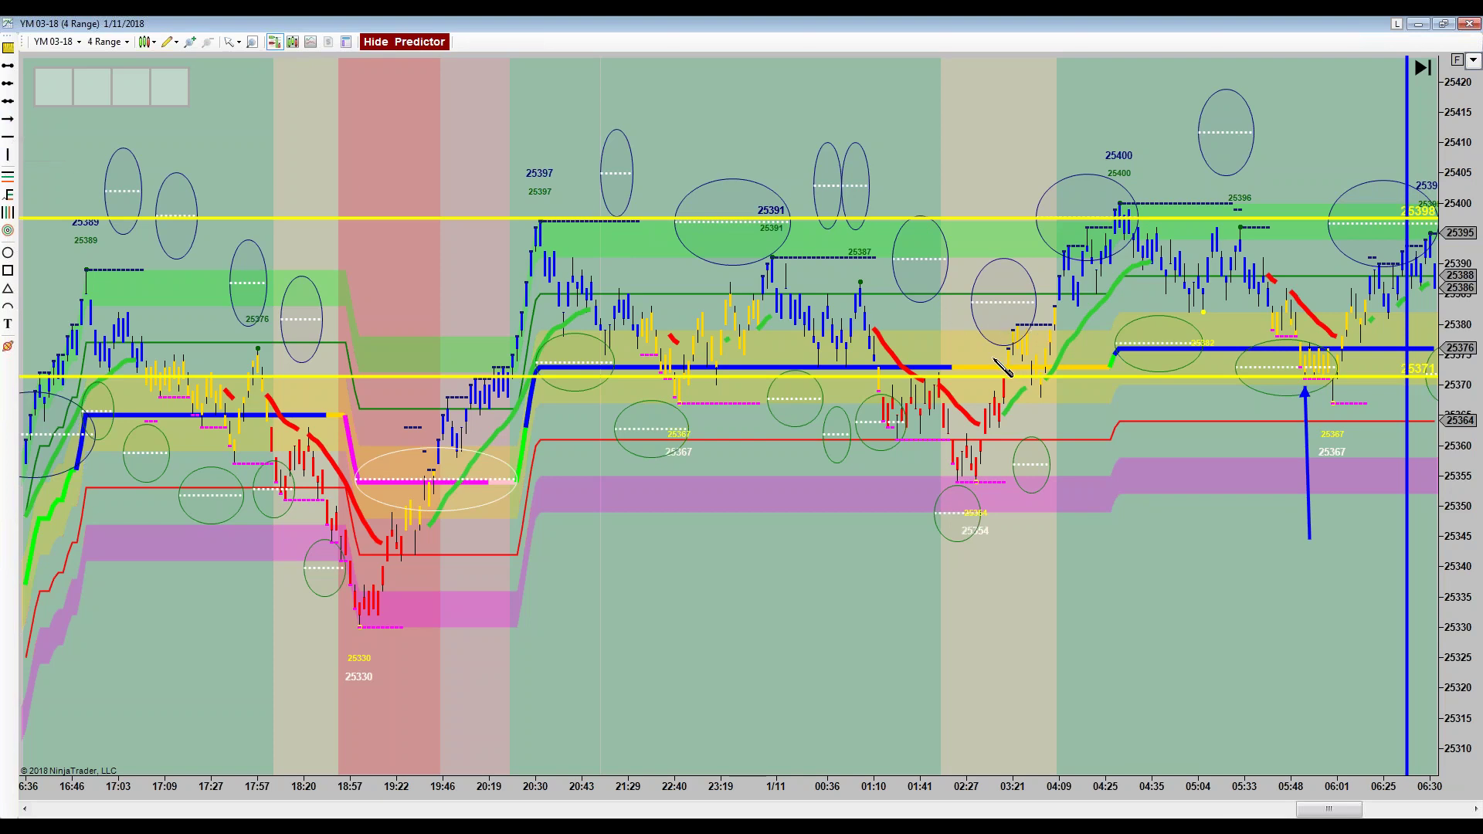
pyautogui.click(994, 358)
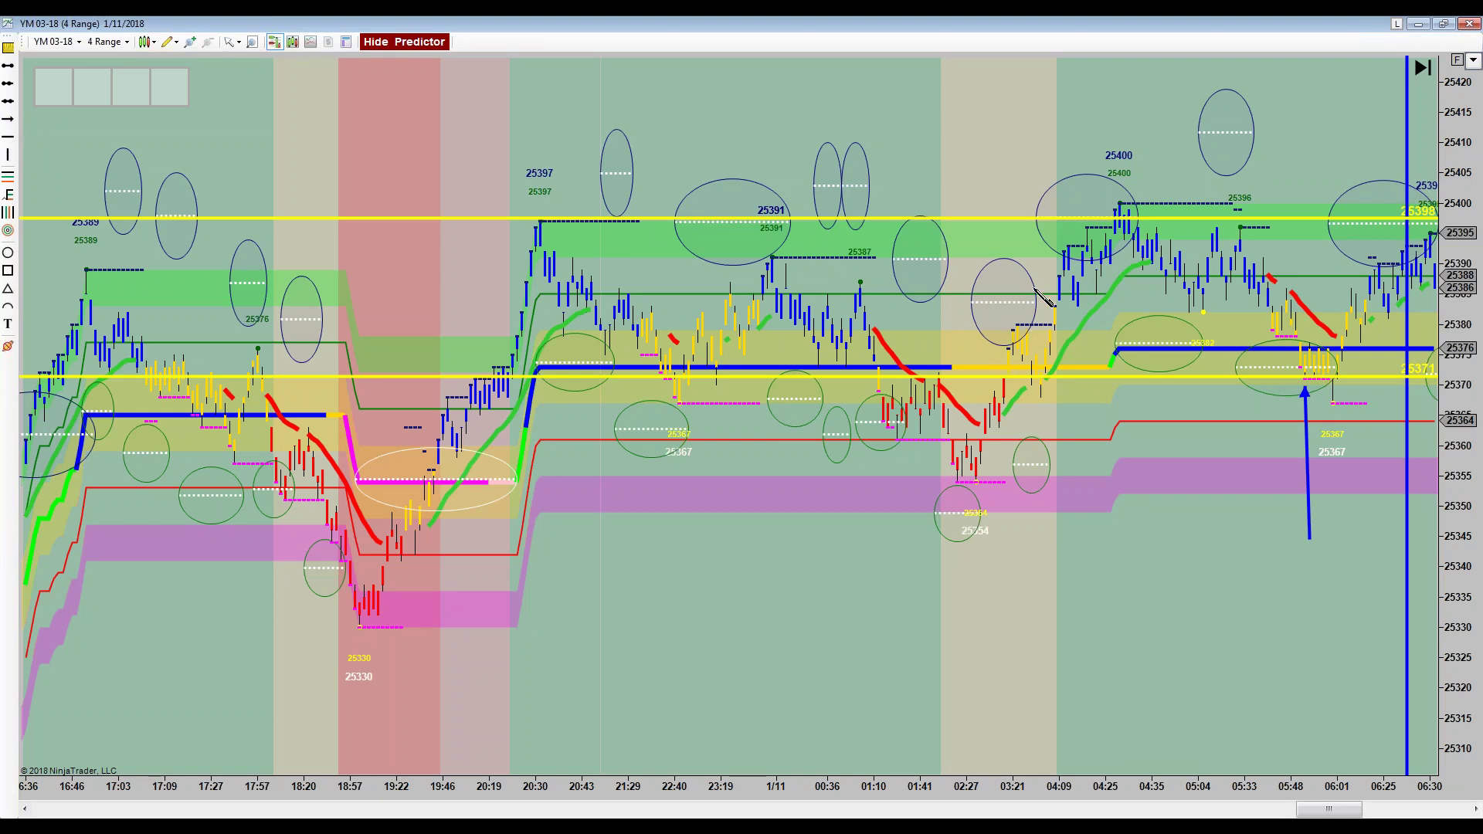
pyautogui.click(1097, 204)
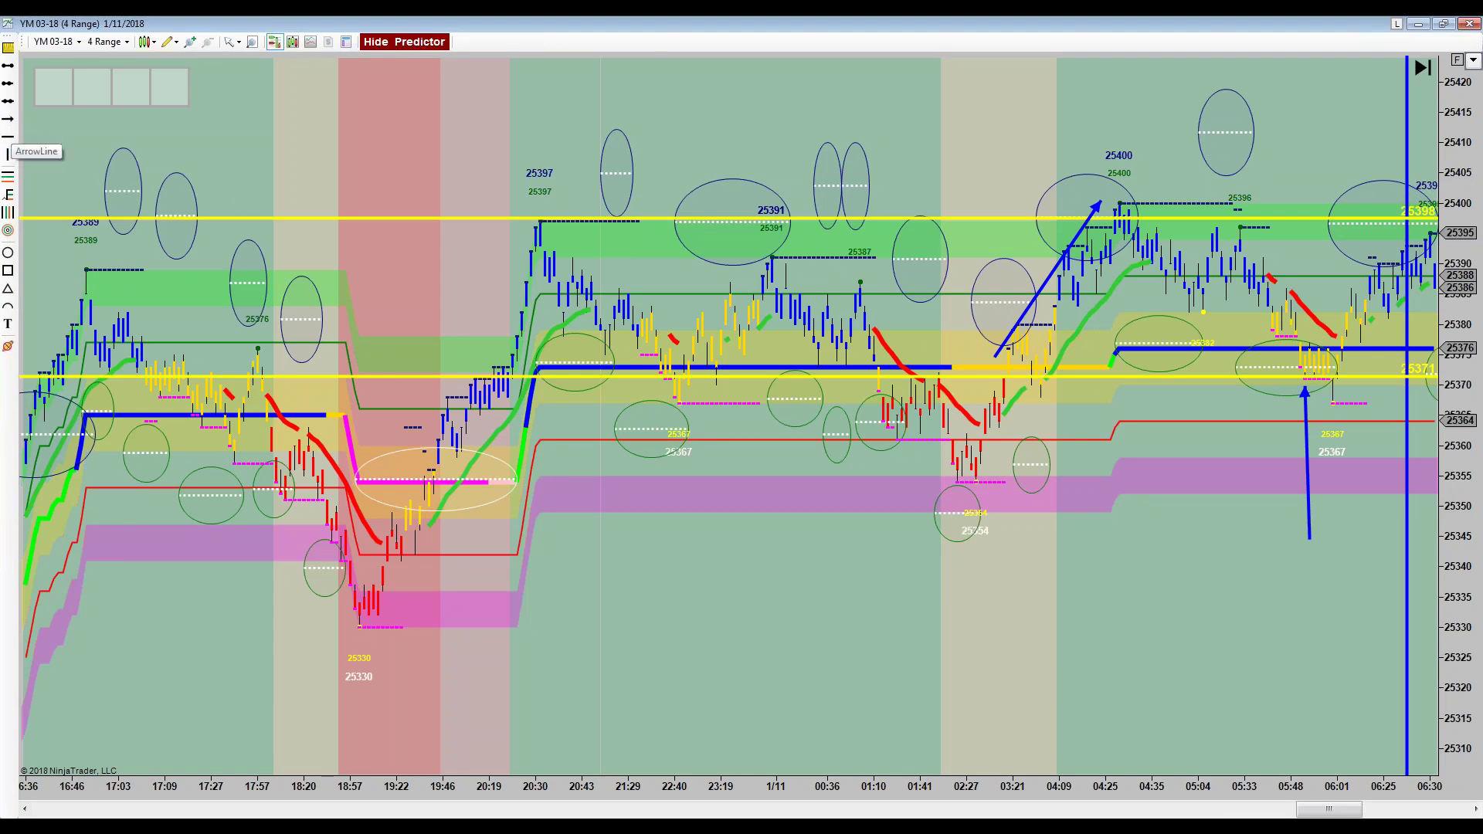
pyautogui.moveTo(1161, 197)
pyautogui.mouseDown()
pyautogui.moveTo(1248, 318)
pyautogui.moveTo(1267, 376)
pyautogui.mouseUp()
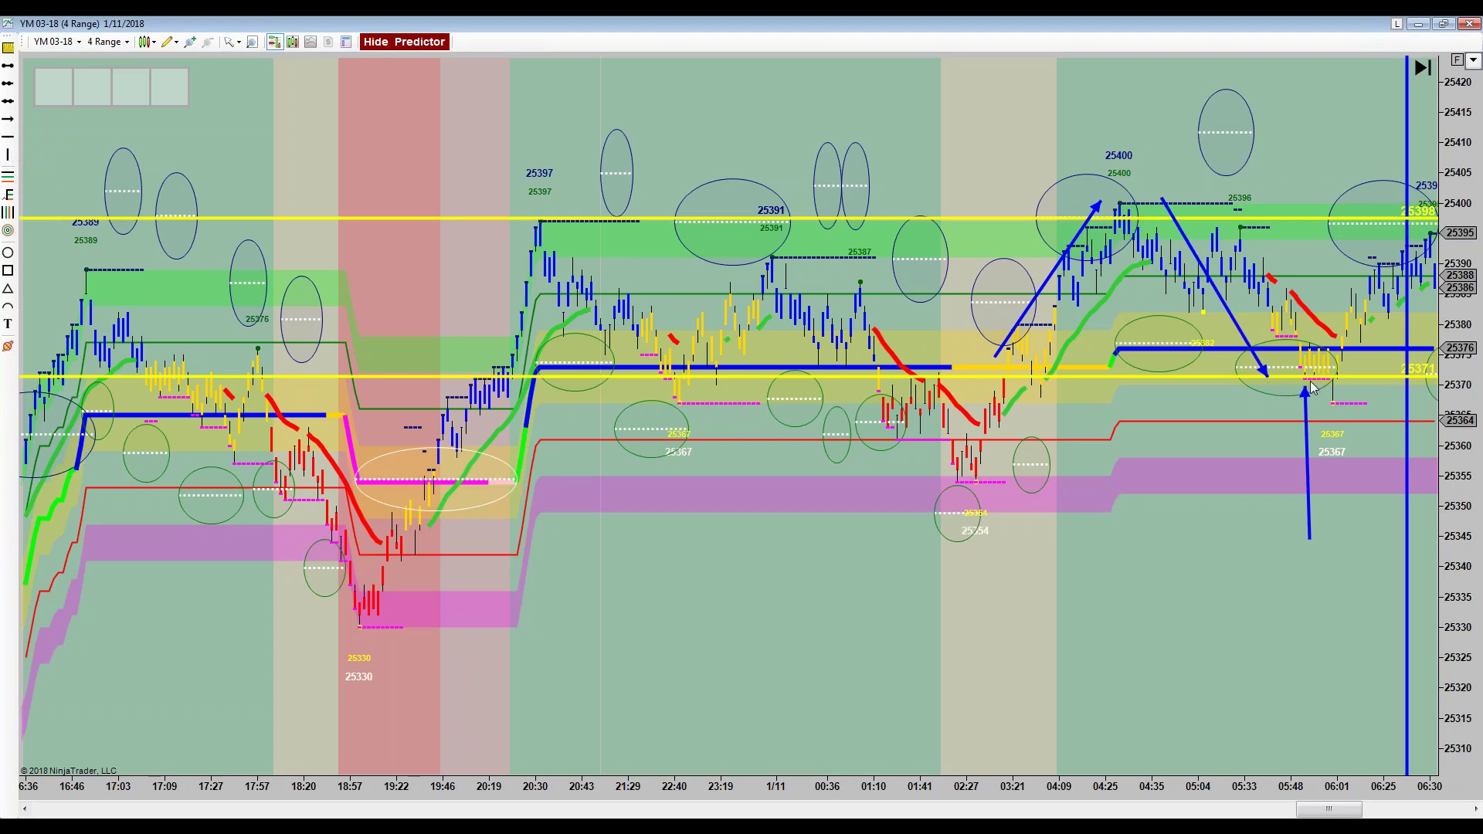
# - Draw rectangles around the bars of the two pullbacks to support, near 05:50 to 06:01 and near 06:31
pyautogui.click(8, 270)
pyautogui.moveTo(1291, 344); pyautogui.dragTo(1347, 379)
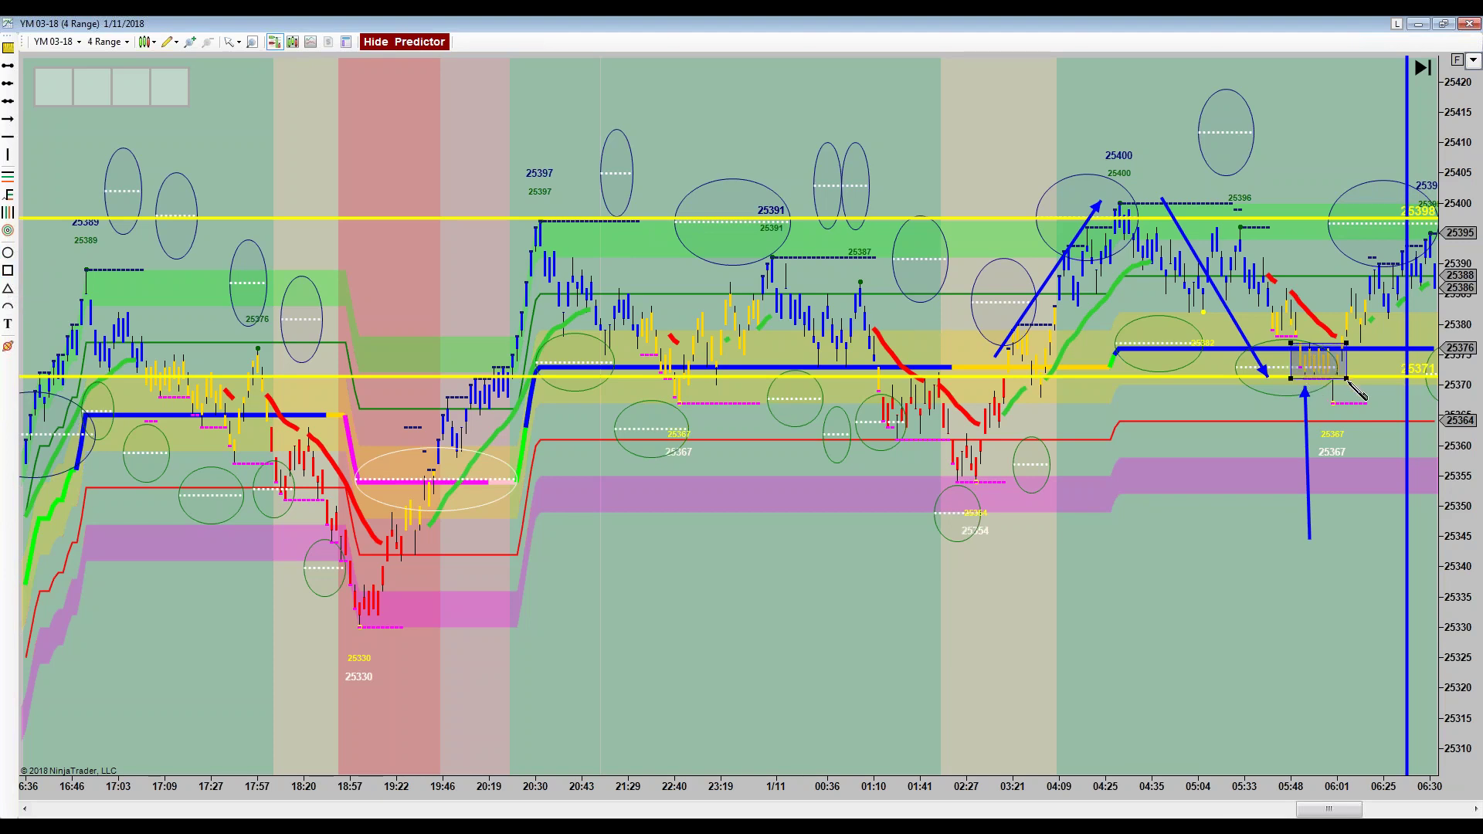
pyautogui.click(1052, 318)
pyautogui.click(1306, 497)
pyautogui.moveTo(1307, 492); pyautogui.dragTo(1312, 484)
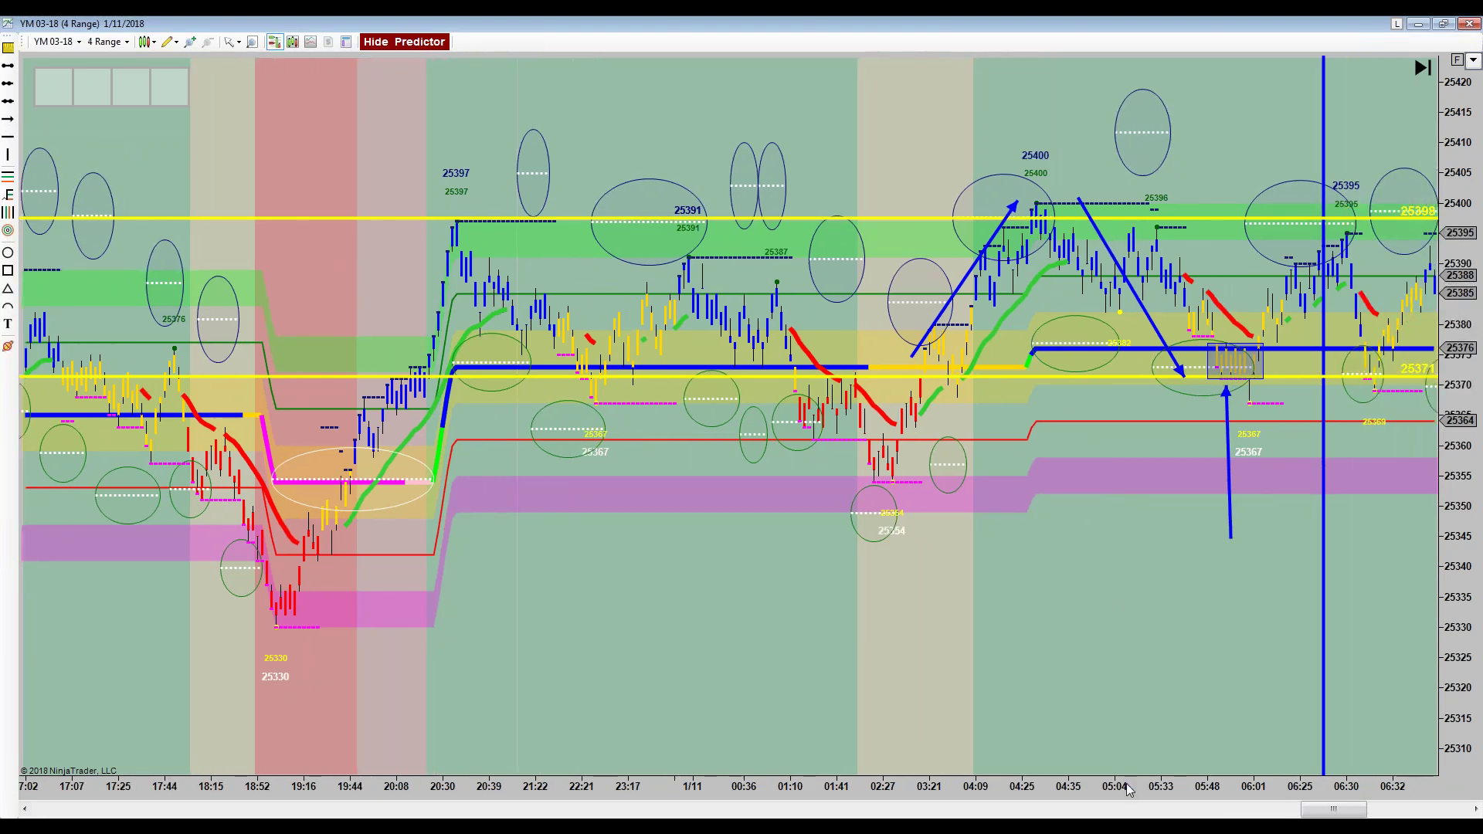
pyautogui.moveTo(1079, 798); pyautogui.dragTo(958, 807)
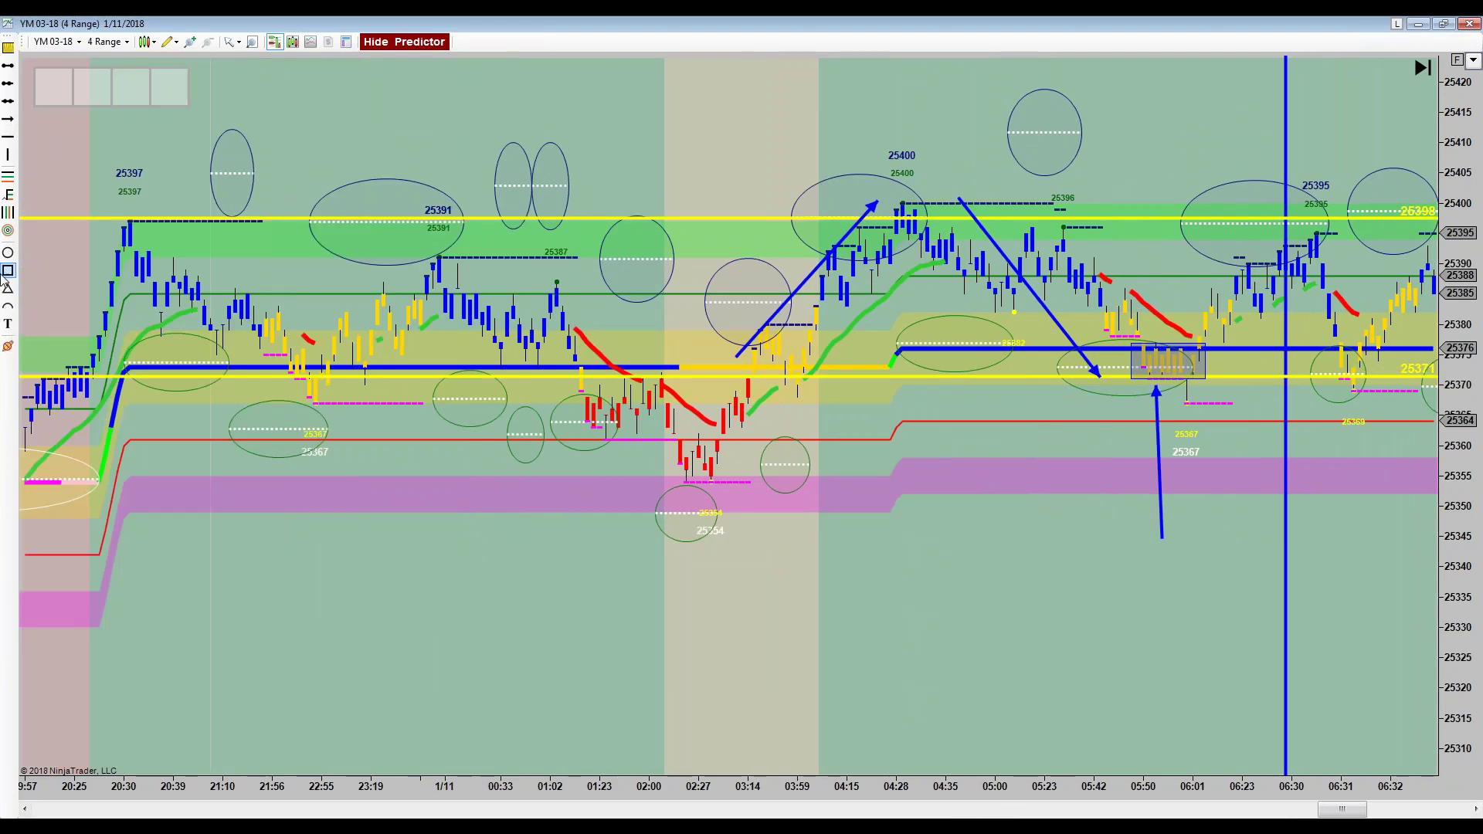
pyautogui.click(1330, 340)
pyautogui.click(1379, 386)
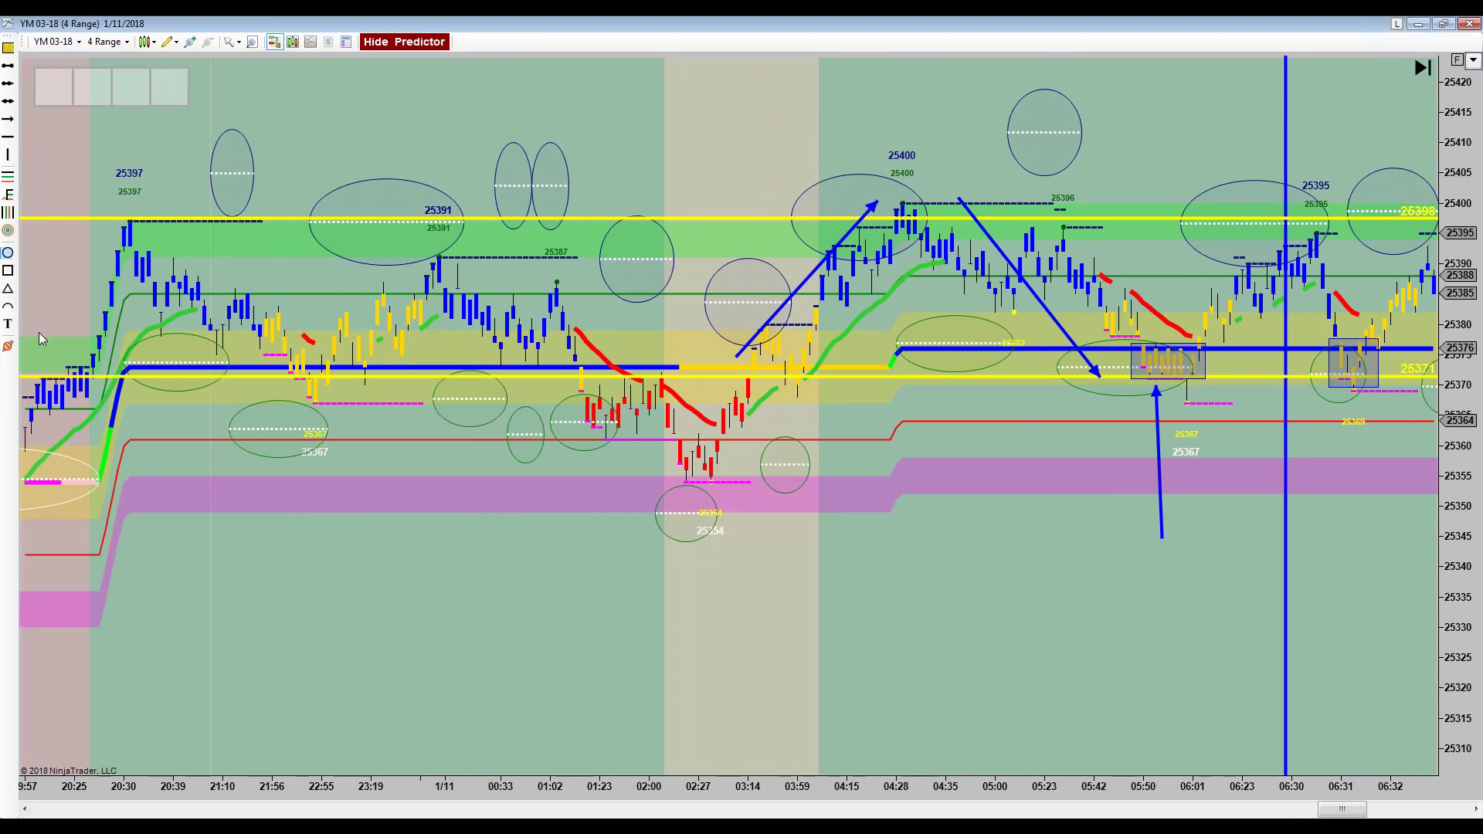
# - Start a text note above the overnight range, headed "Sideways to Up" with the line "- Getting Long from Support"
pyautogui.click(7, 323)
pyautogui.click(588, 161)
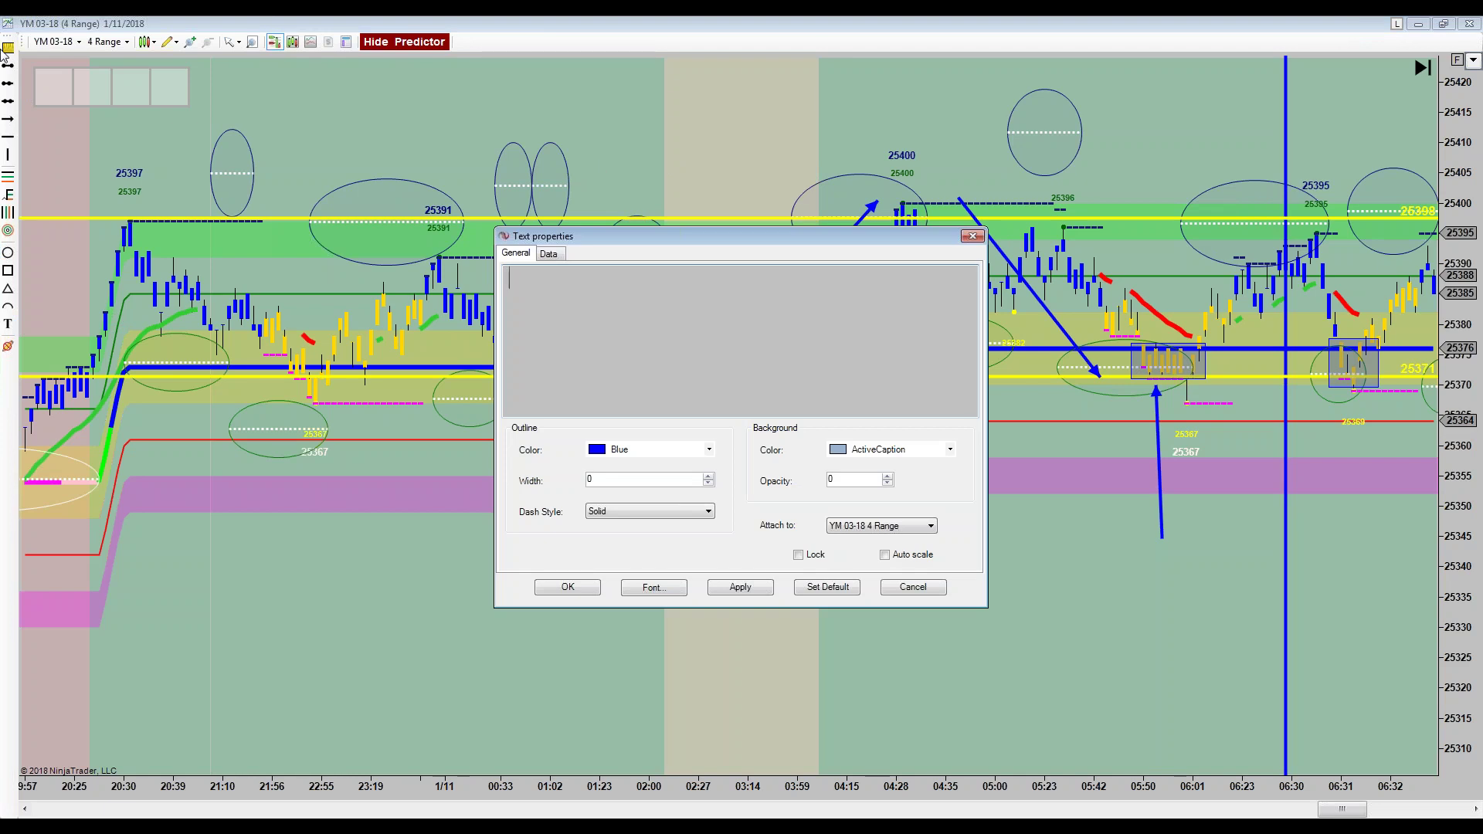
pyautogui.write('Sideway to Up')
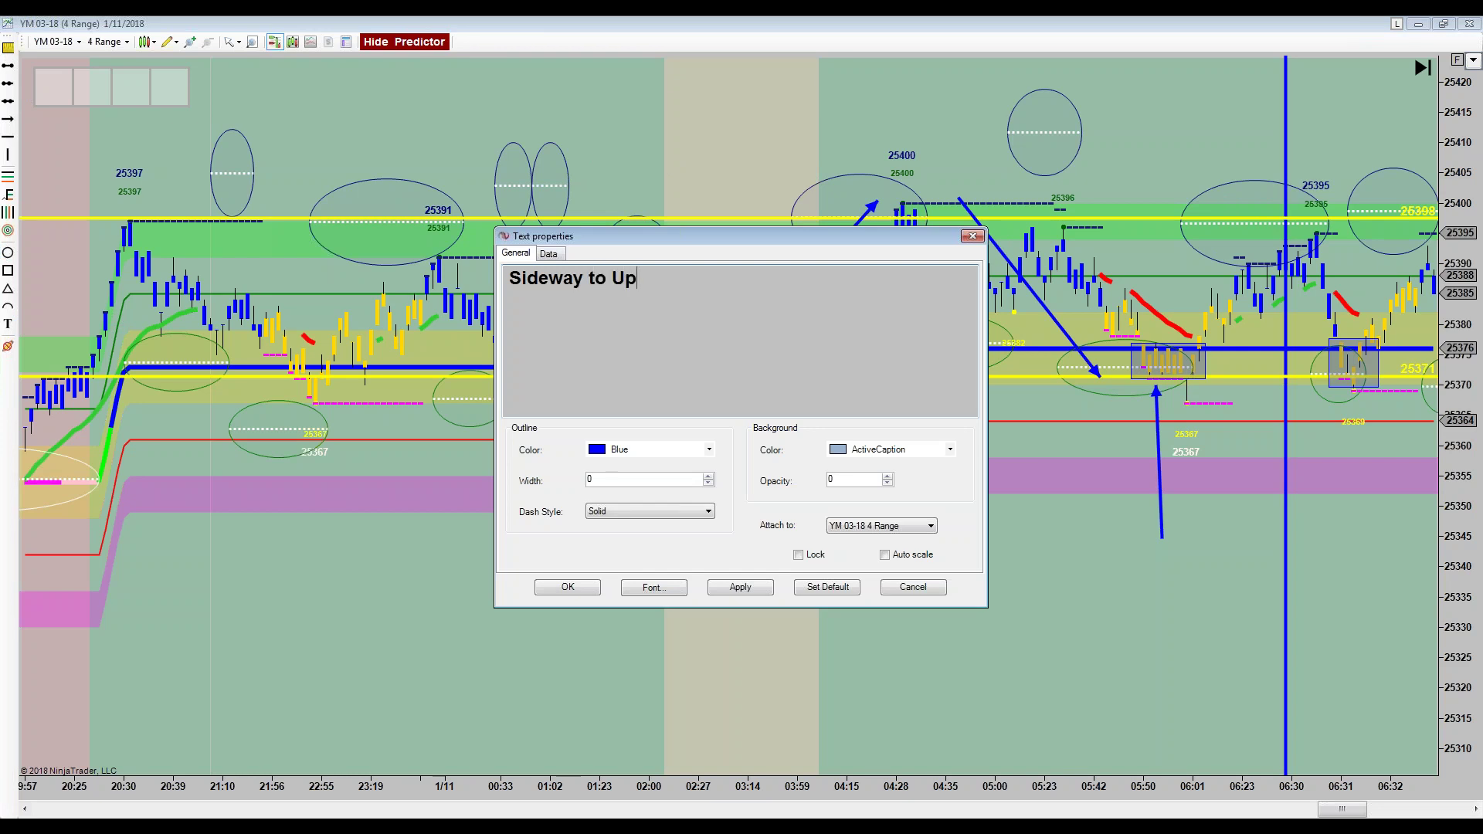
pyautogui.write('s')
pyautogui.write('Gettings')
pyautogui.press('BackSpace')
pyautogui.press('BackSpace')
pyautogui.write('I')
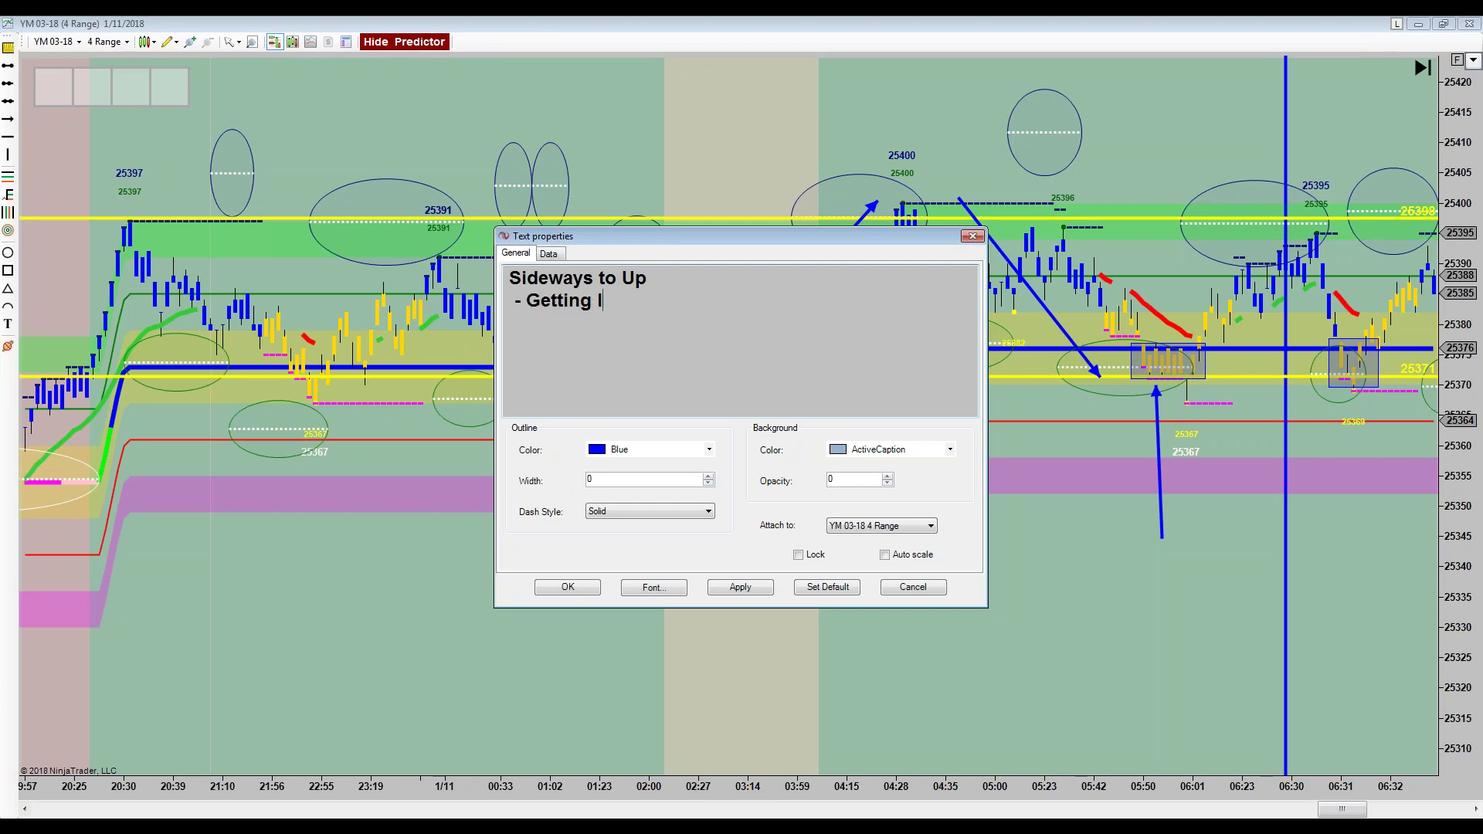
pyautogui.press('BackSpace')
pyautogui.write('Long fromm')
pyautogui.press('BackSpace')
pyautogui.write('Support')
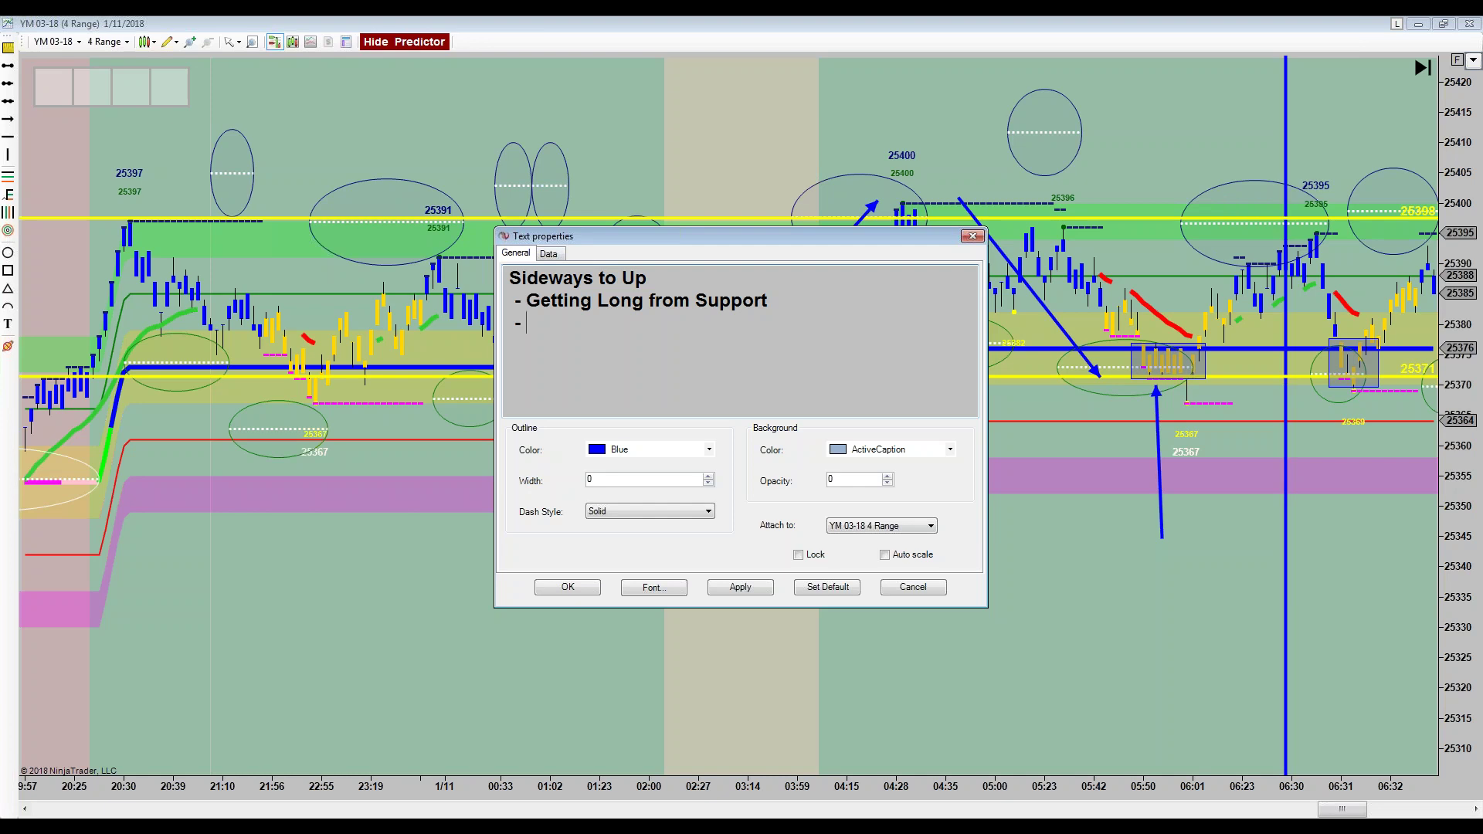
# - Begin another note line with "- May" and extend the heading with "(Rangebound in an Uptrend)", leaving a blank line below it
pyautogui.write('May')
pyautogui.click(679, 277)
pyautogui.press('Return')
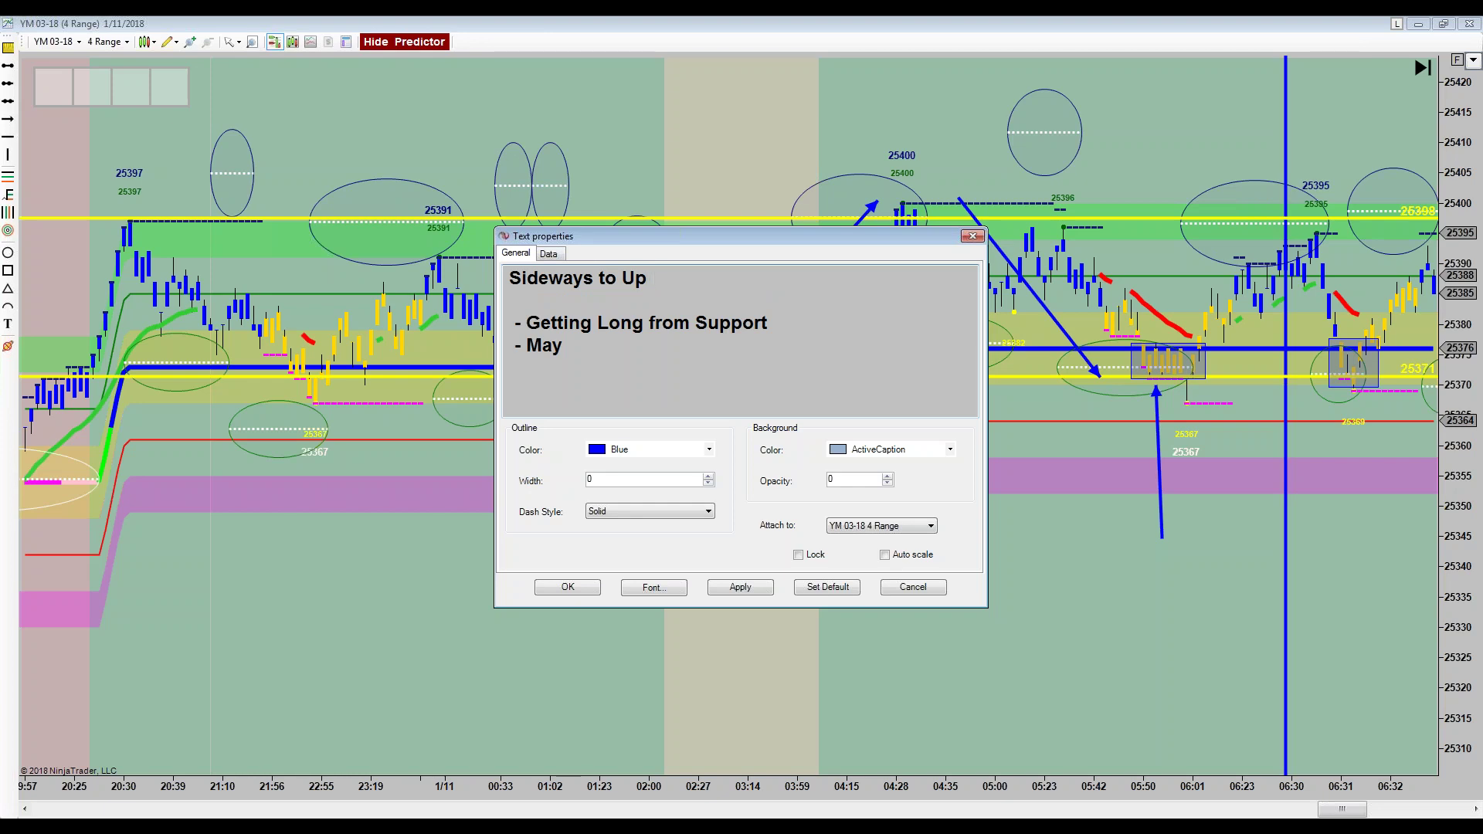
pyautogui.write('(Re')
pyautogui.press('BackSpace')
pyautogui.write('angebound i')
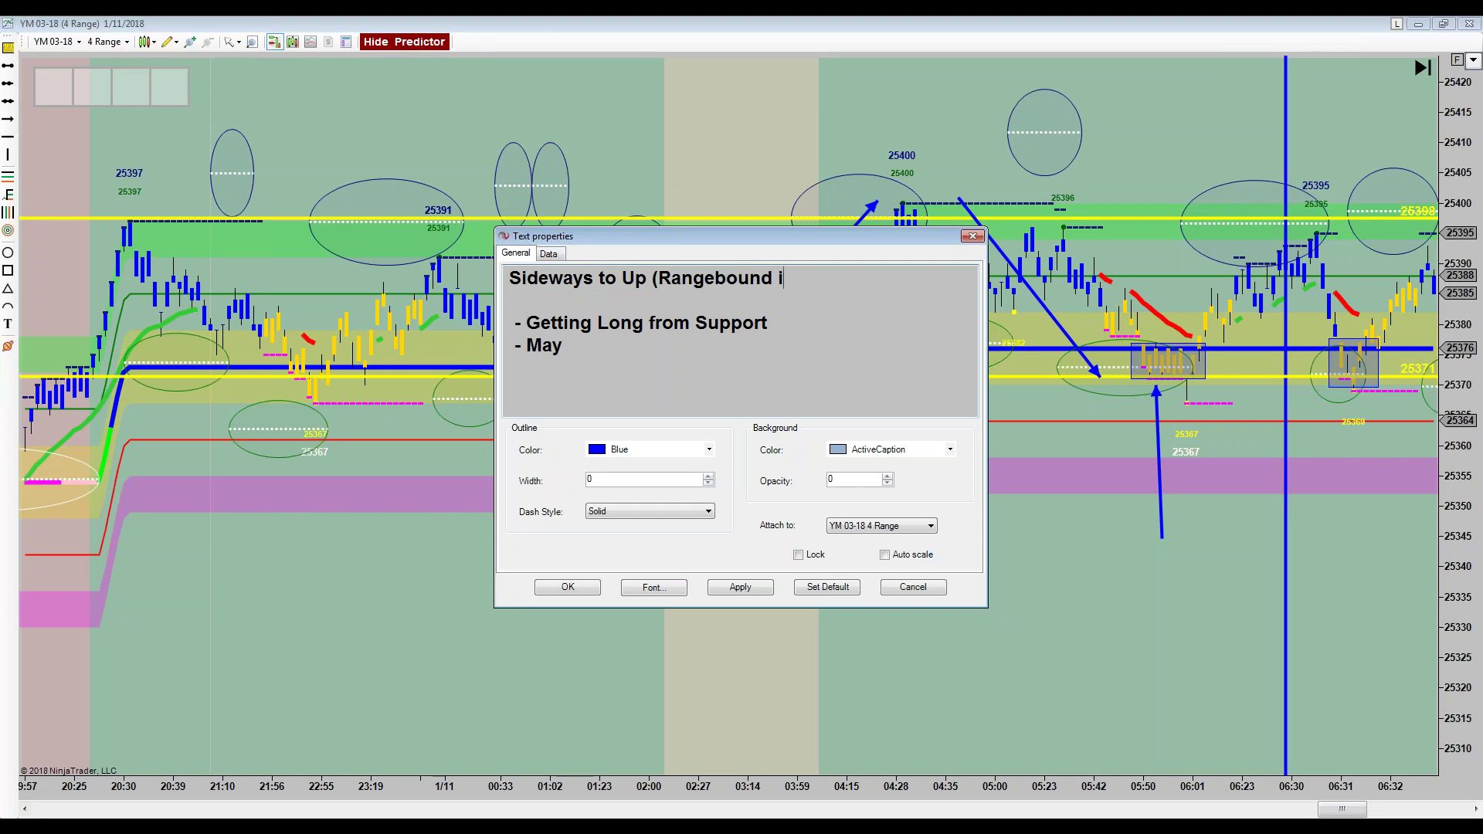
pyautogui.write('n an Uptrend)')
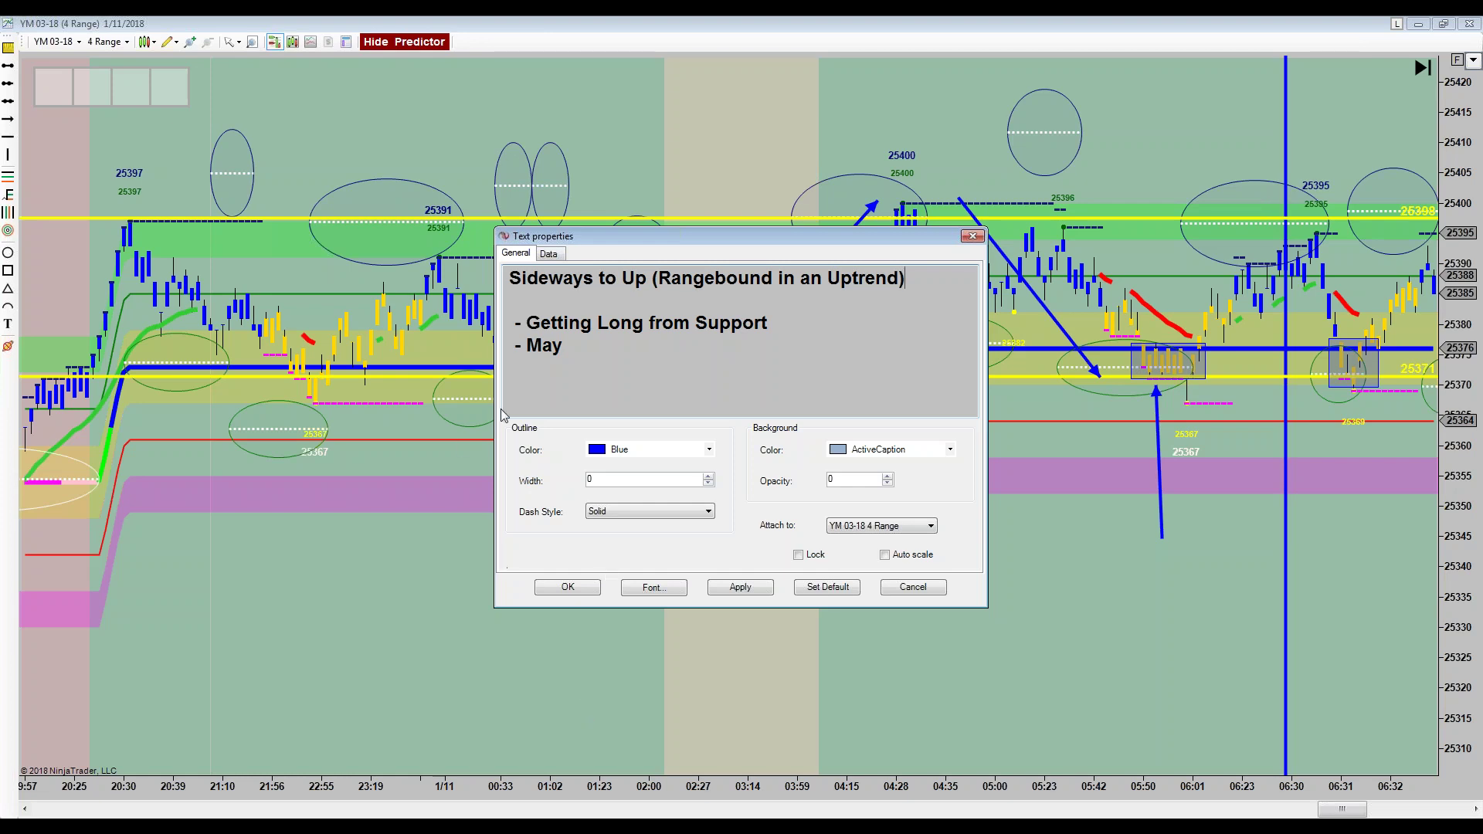
# - Complete the line "- May or may not have a runner", add "- Take profit at the top of range and then trail stop", and place the note
pyautogui.write(' or may not have a')
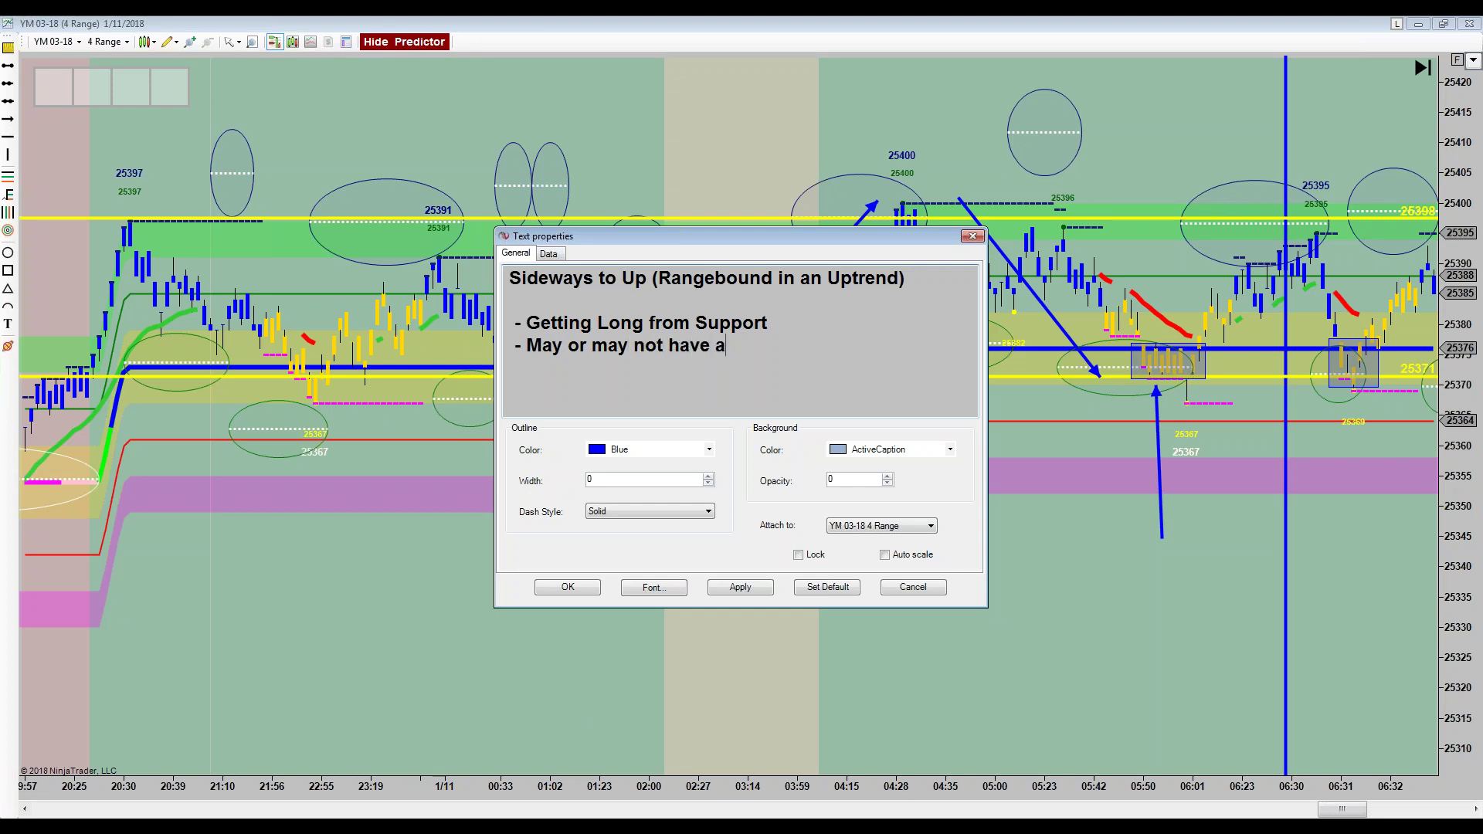
pyautogui.write(' runner')
pyautogui.write('- ')
pyautogui.write('Take')
pyautogui.write(' profit')
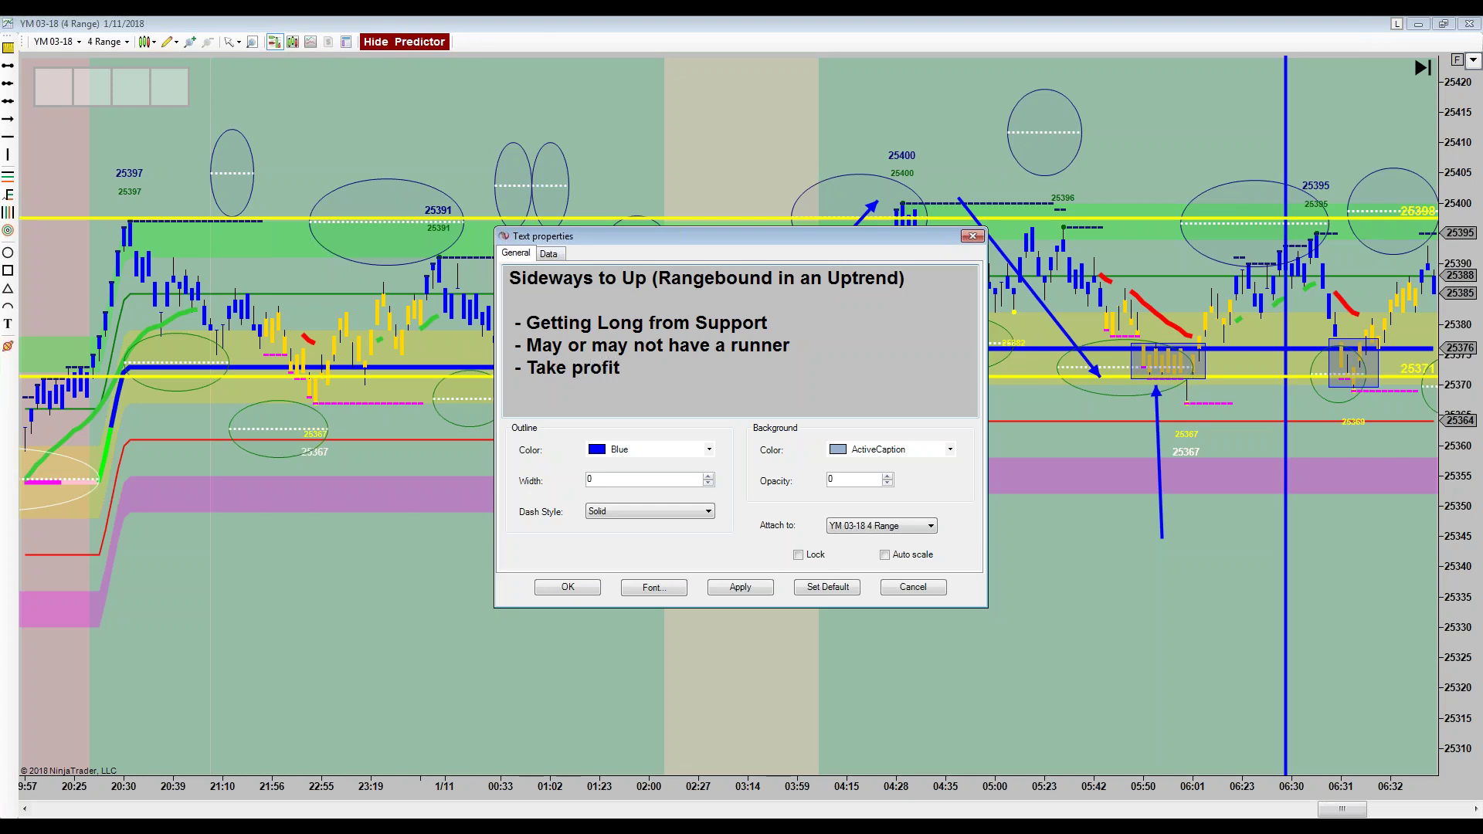
pyautogui.write(' at the top of th')
pyautogui.press('BackSpace')
pyautogui.press('BackSpace')
pyautogui.write('ra')
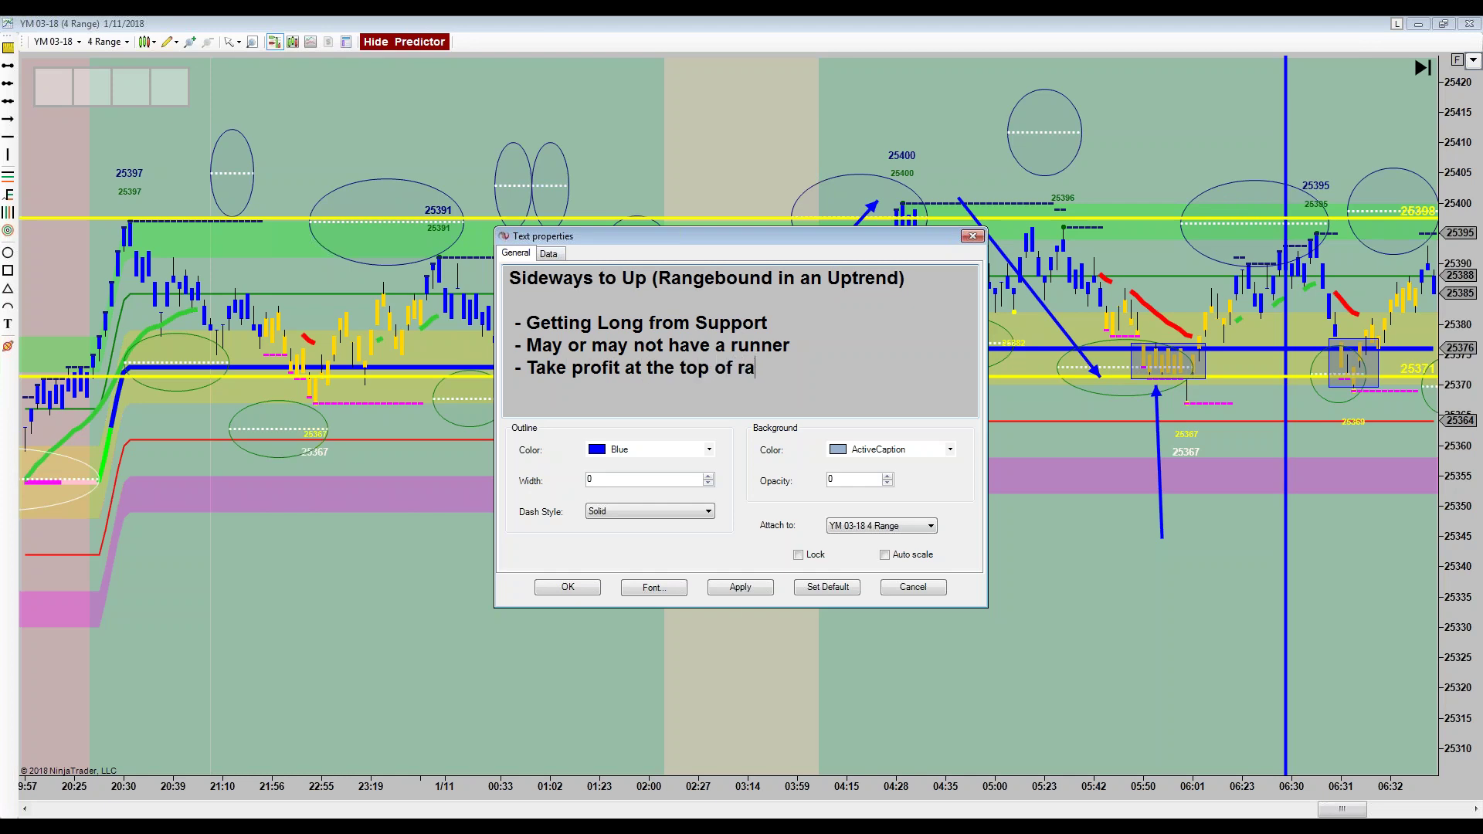
pyautogui.write('nge and then trail stop')
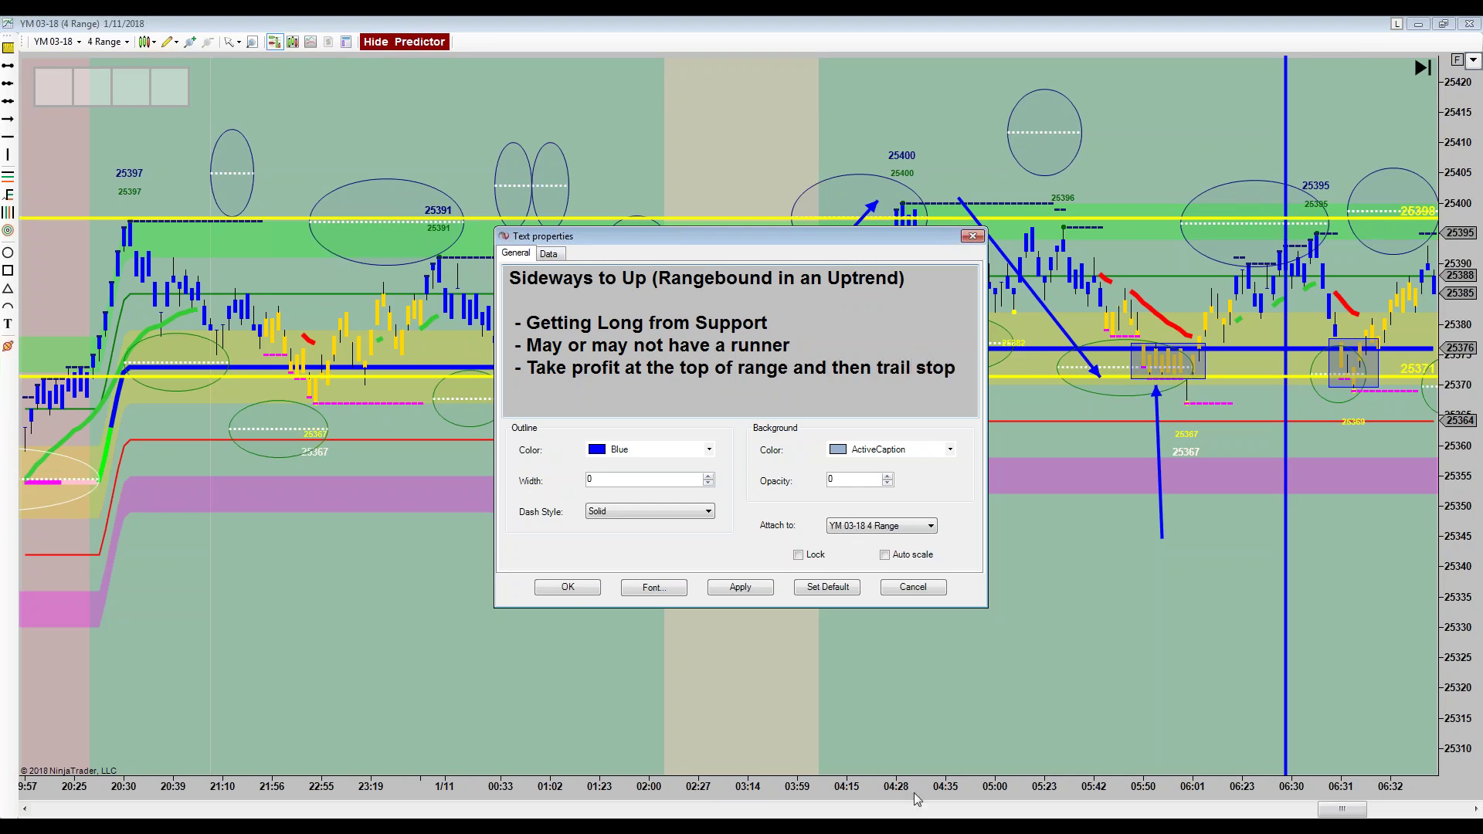
pyautogui.click(581, 587)
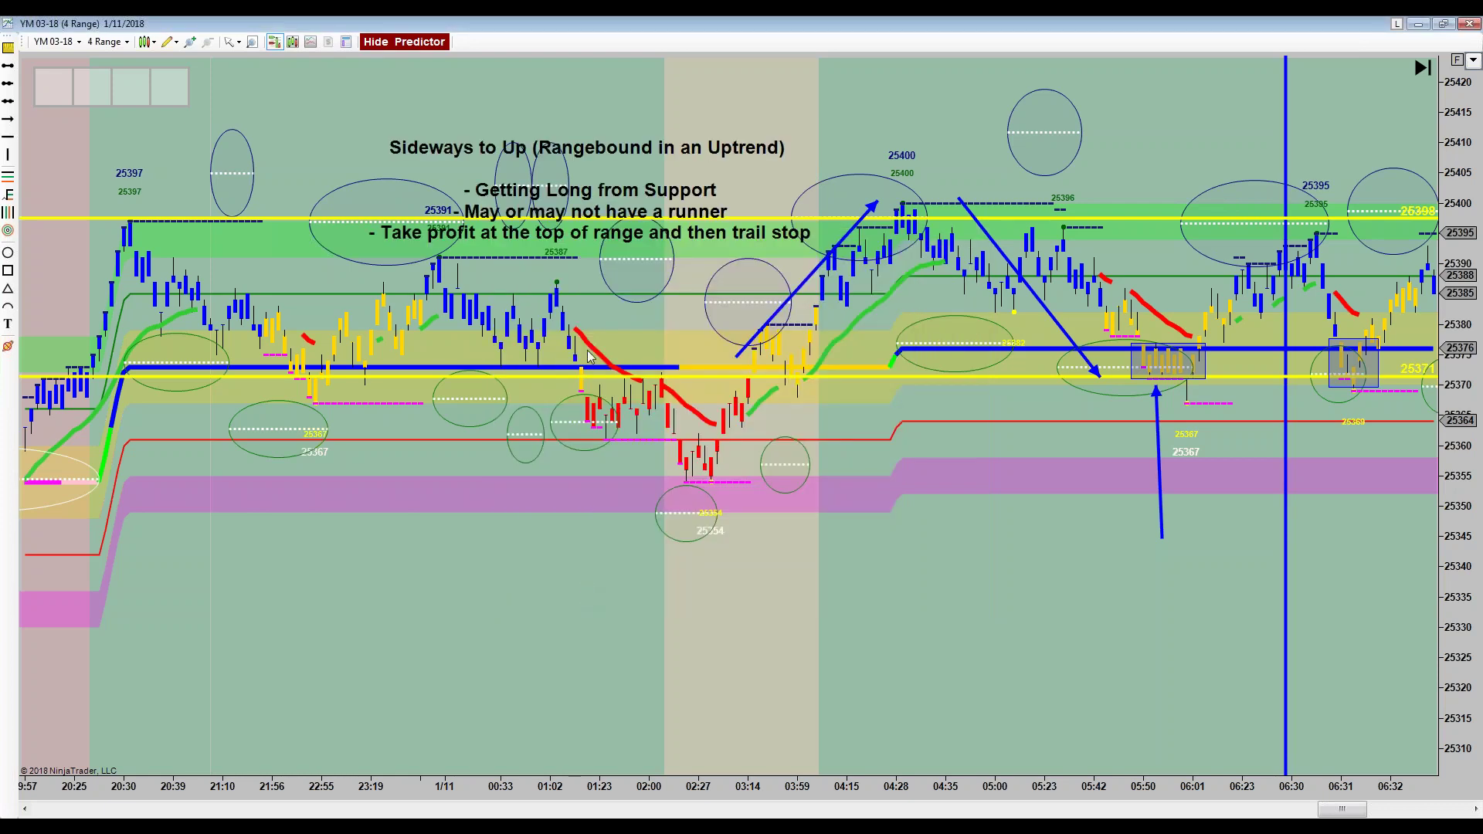
# - Move the "Sideways to Up" note into the empty chart area below the price bars, centred near 03:59
pyautogui.moveTo(614, 154); pyautogui.dragTo(517, 593)
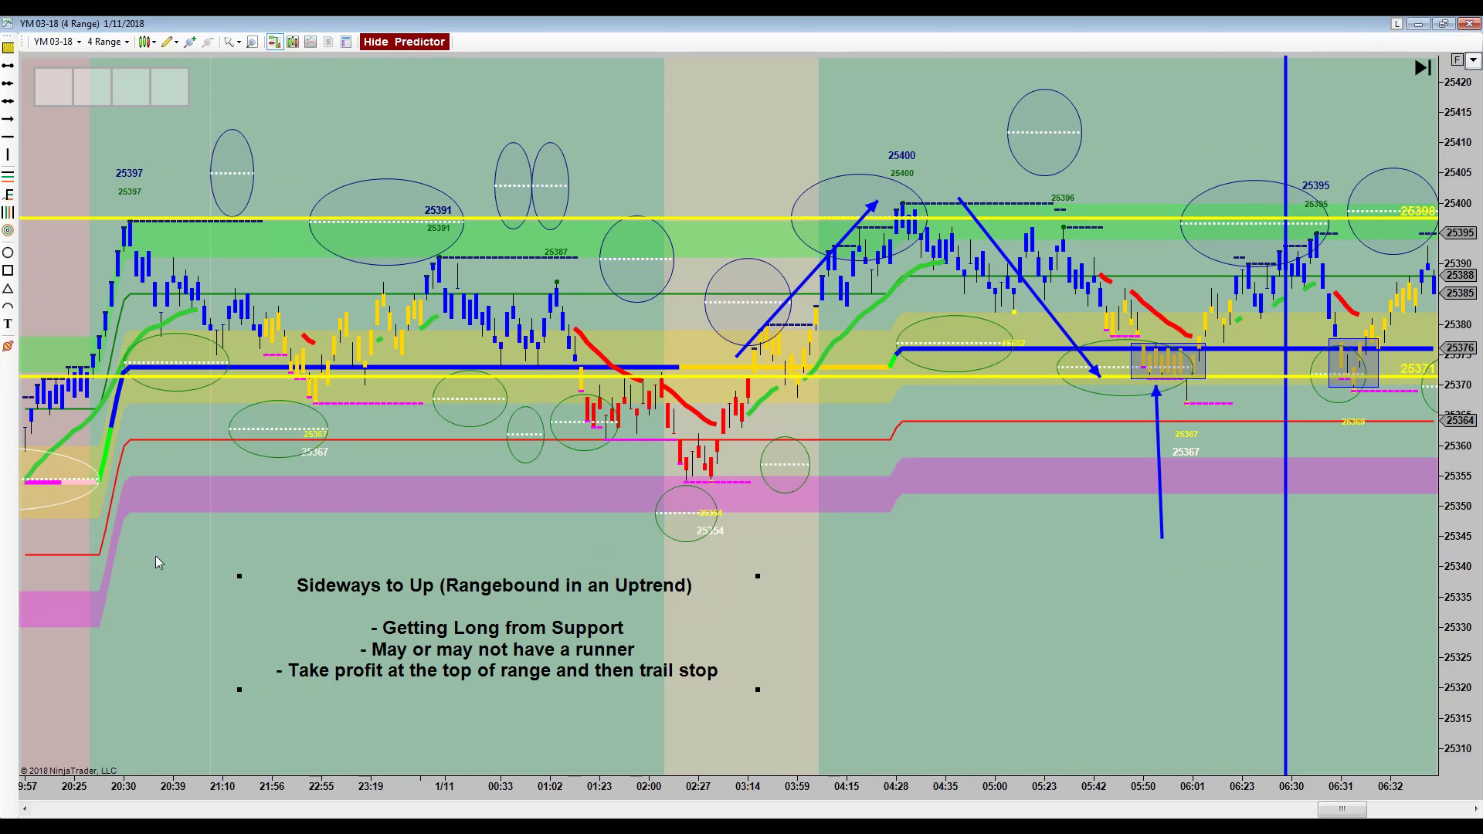
pyautogui.moveTo(508, 620); pyautogui.dragTo(799, 613)
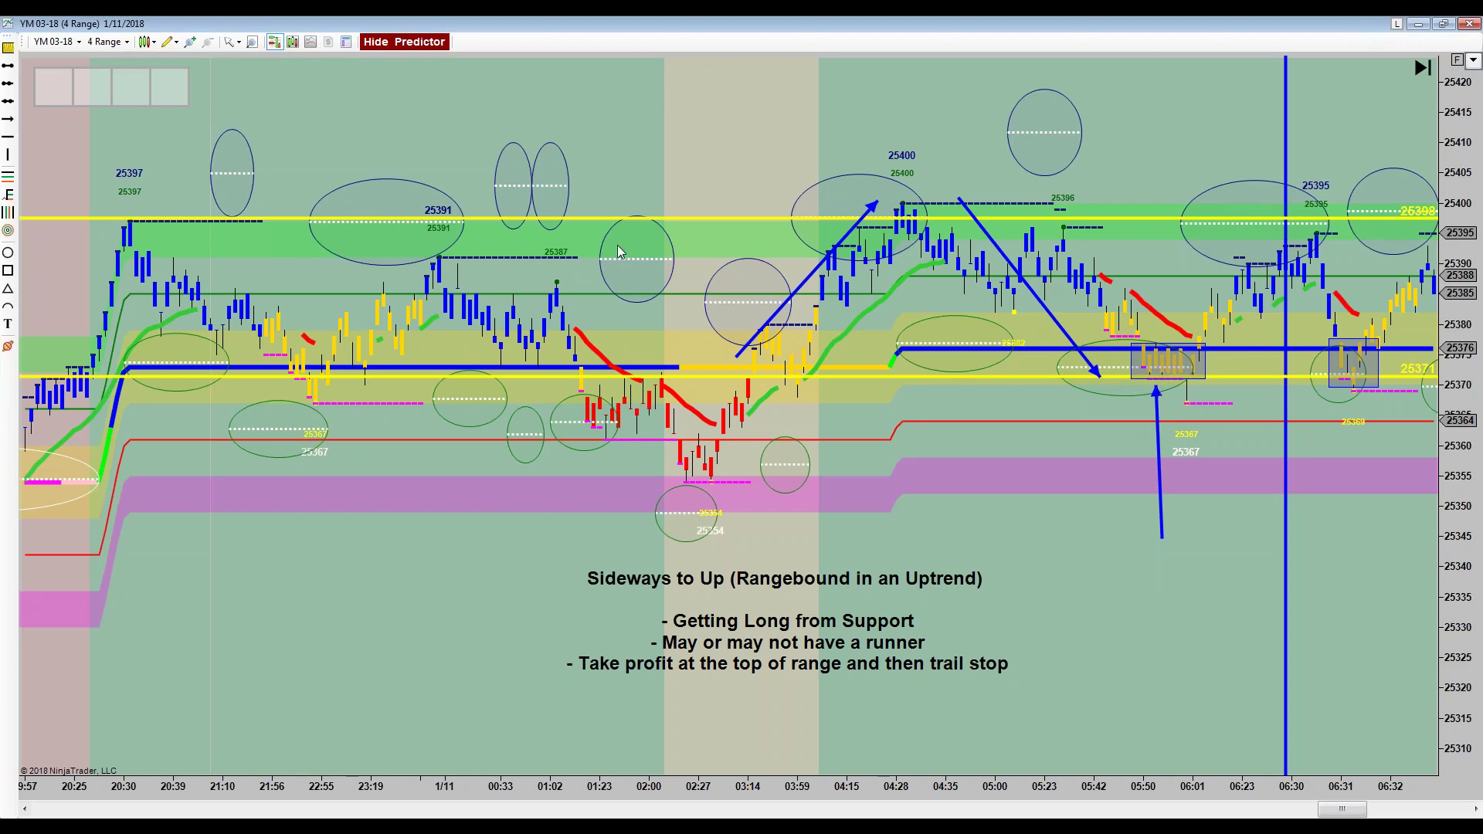
# - Hide the Predictor overlay and draw ellipses around the bars at the 25400 high and the 25395 high near the range top
pyautogui.click(8, 252)
pyautogui.moveTo(890, 221); pyautogui.dragTo(1094, 223)
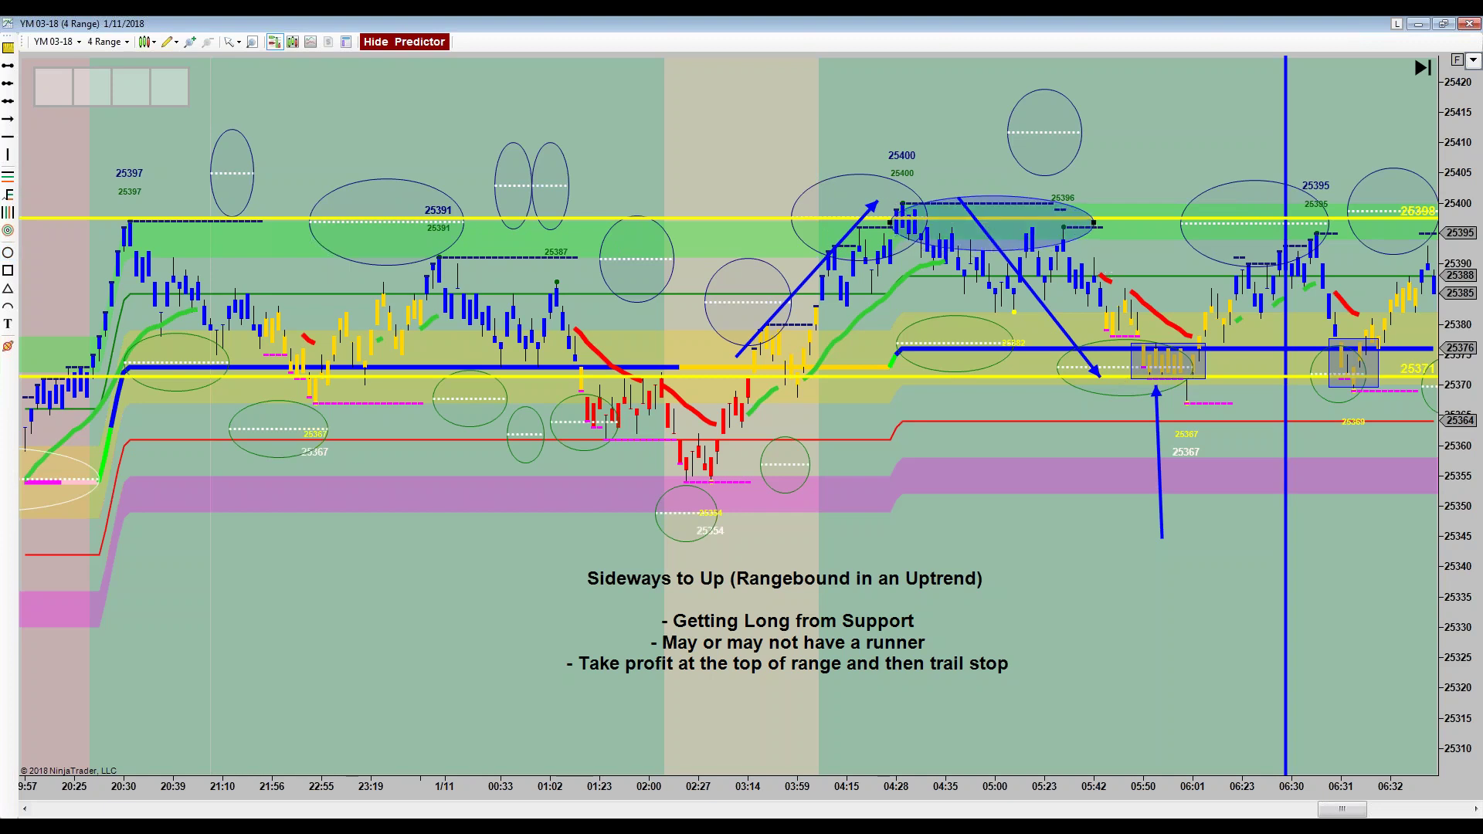
pyautogui.click(379, 46)
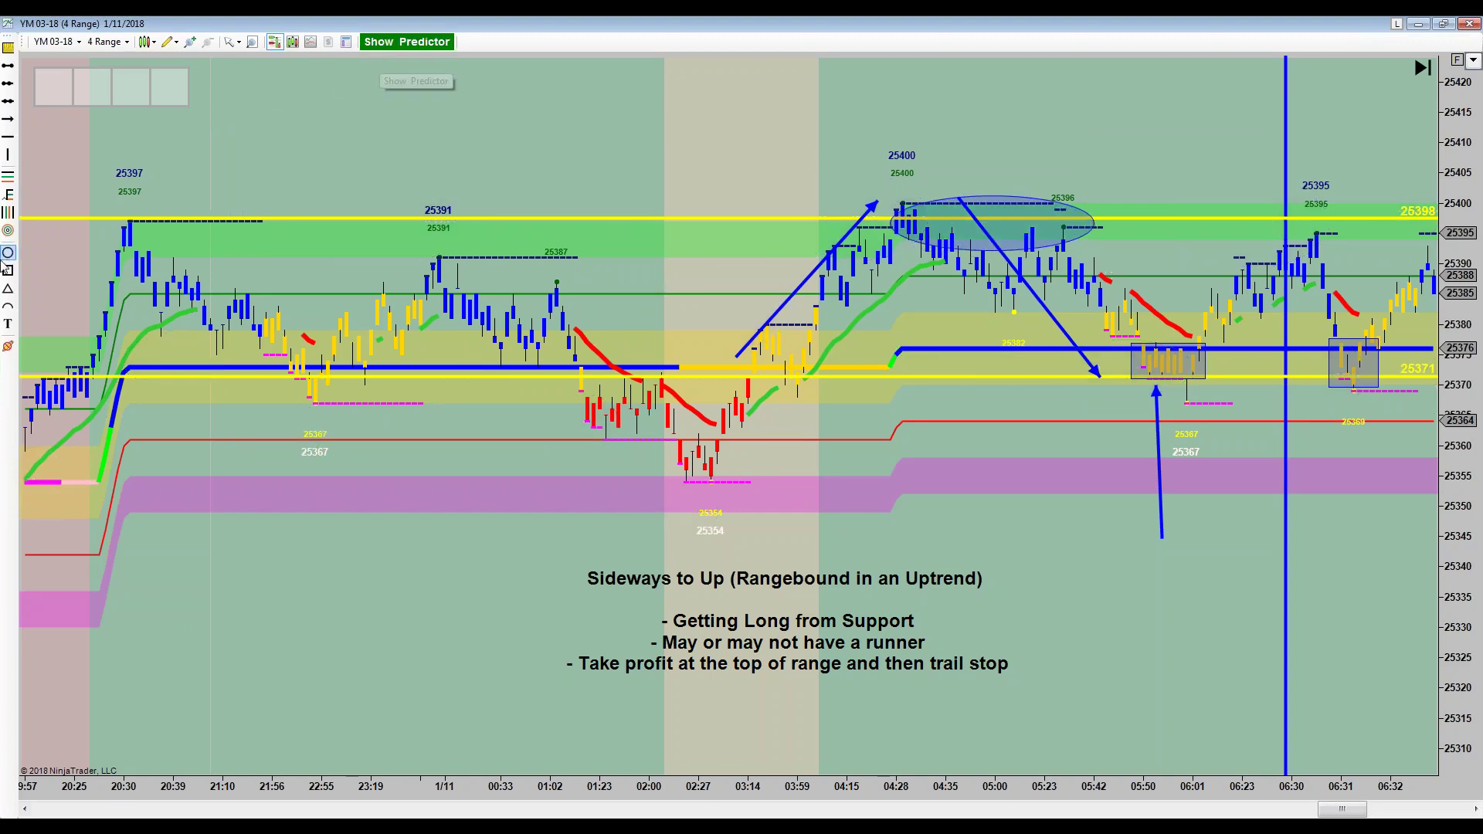
pyautogui.click(1247, 212)
pyautogui.click(1365, 249)
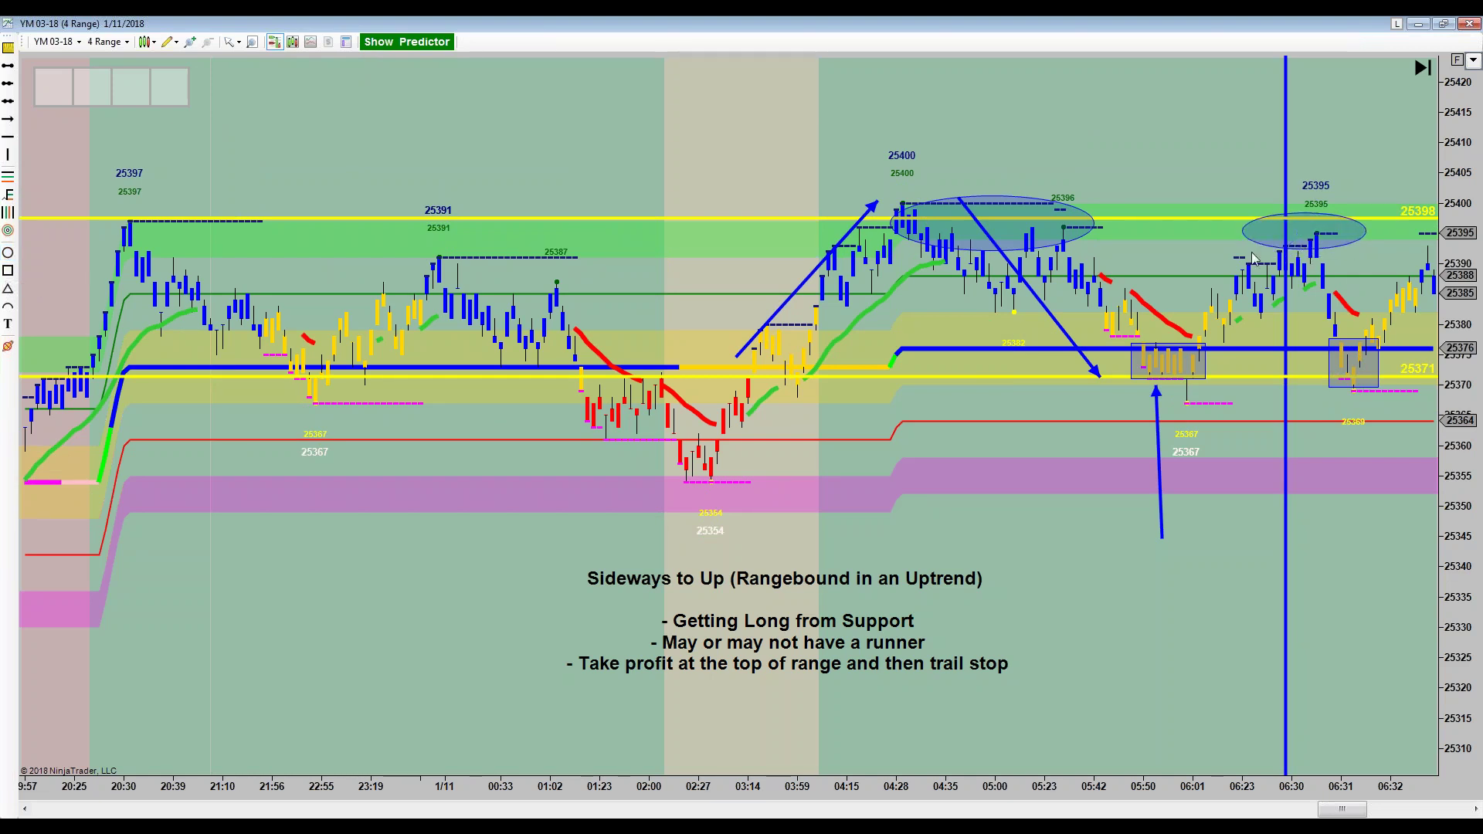
# - Draw an up arrow along the rally from about 06:34 to 06:40 and a down arrow along the pullback to about 06:46
pyautogui.moveTo(1213, 160); pyautogui.dragTo(1122, 170)
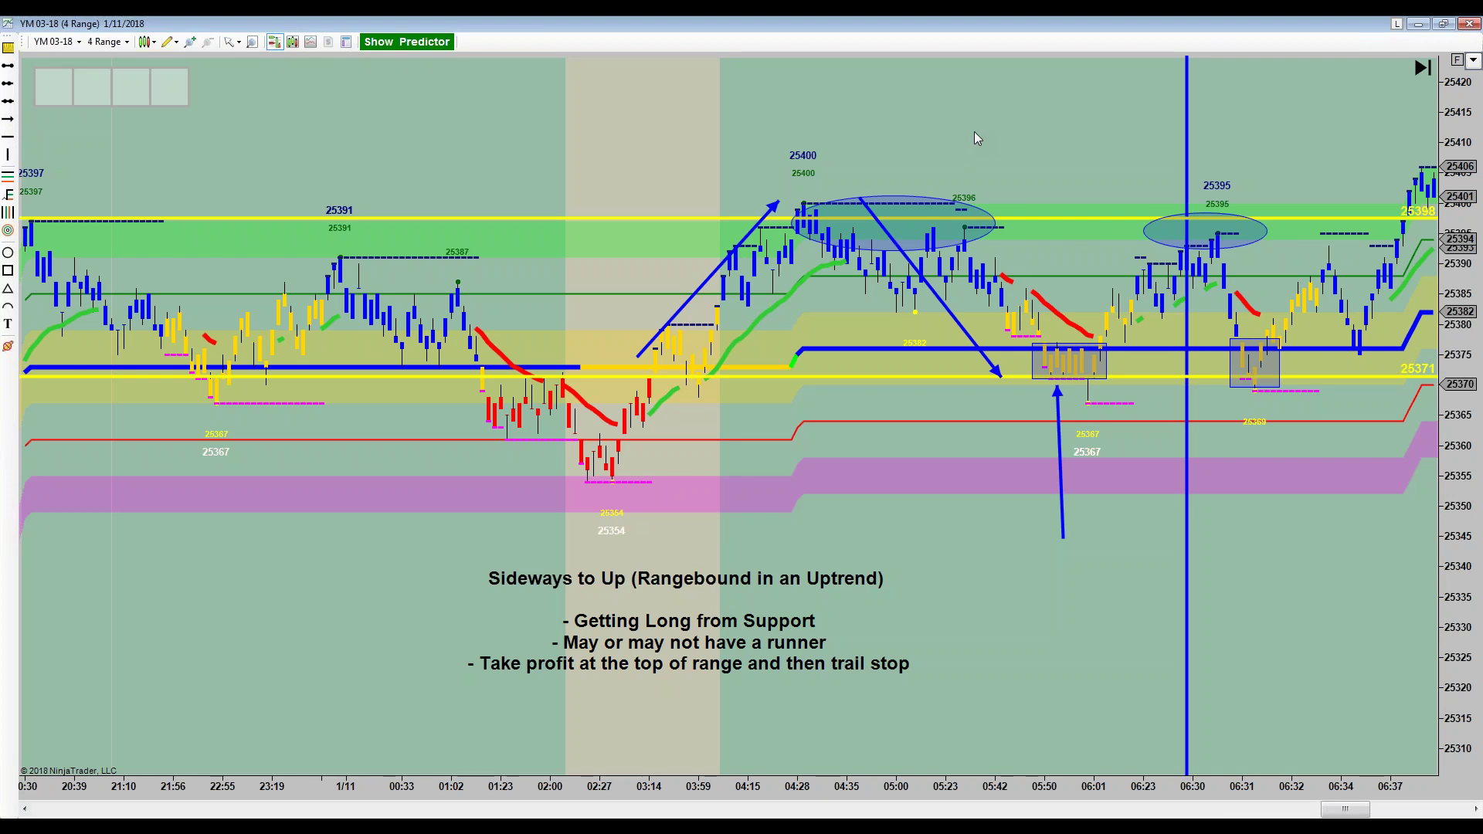
pyautogui.moveTo(811, 106); pyautogui.dragTo(599, 119)
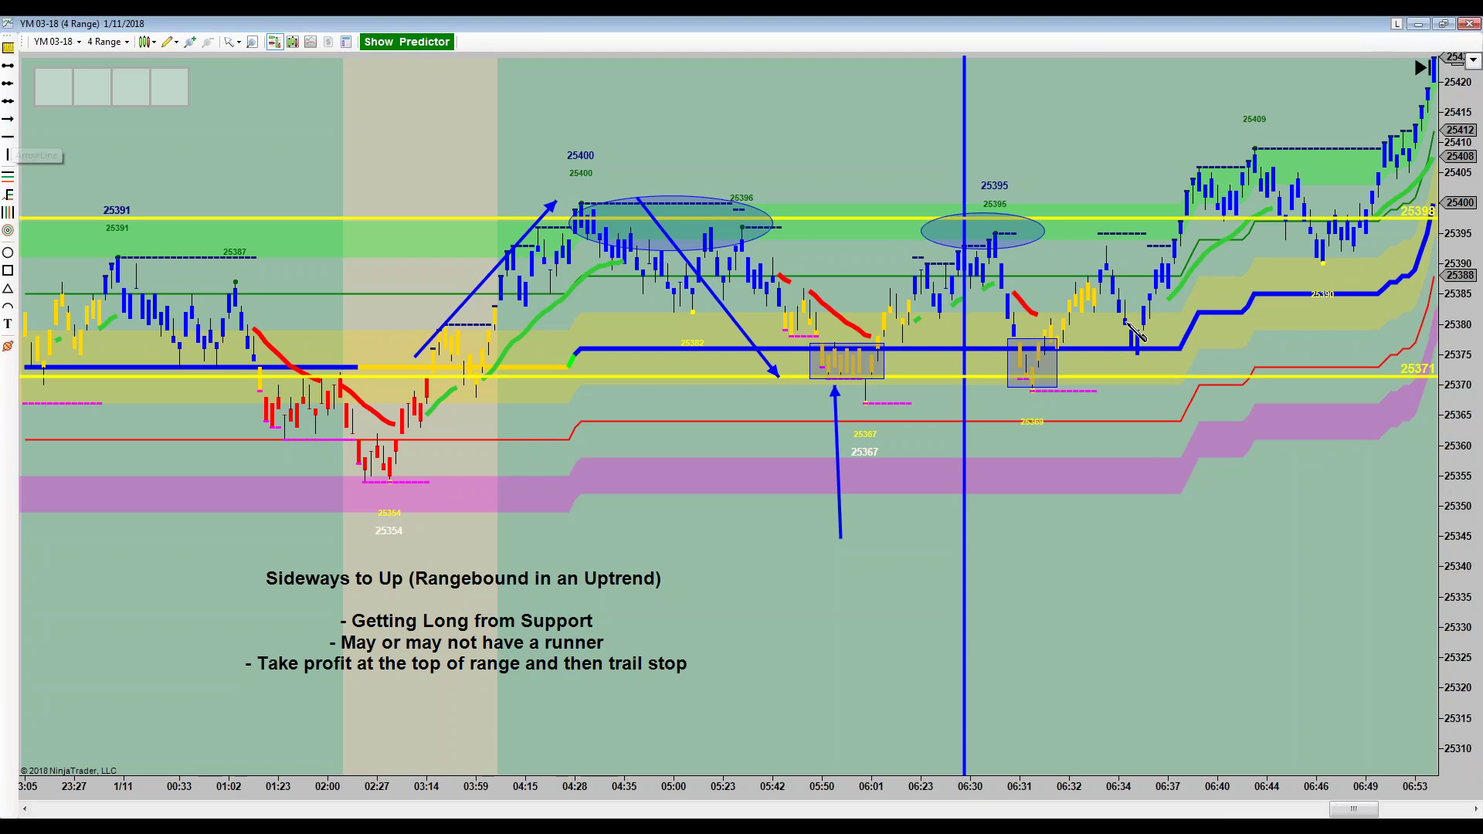
pyautogui.moveTo(1124, 258)
pyautogui.mouseDown()
pyautogui.moveTo(1227, 158)
pyautogui.moveTo(1218, 145)
pyautogui.mouseUp()
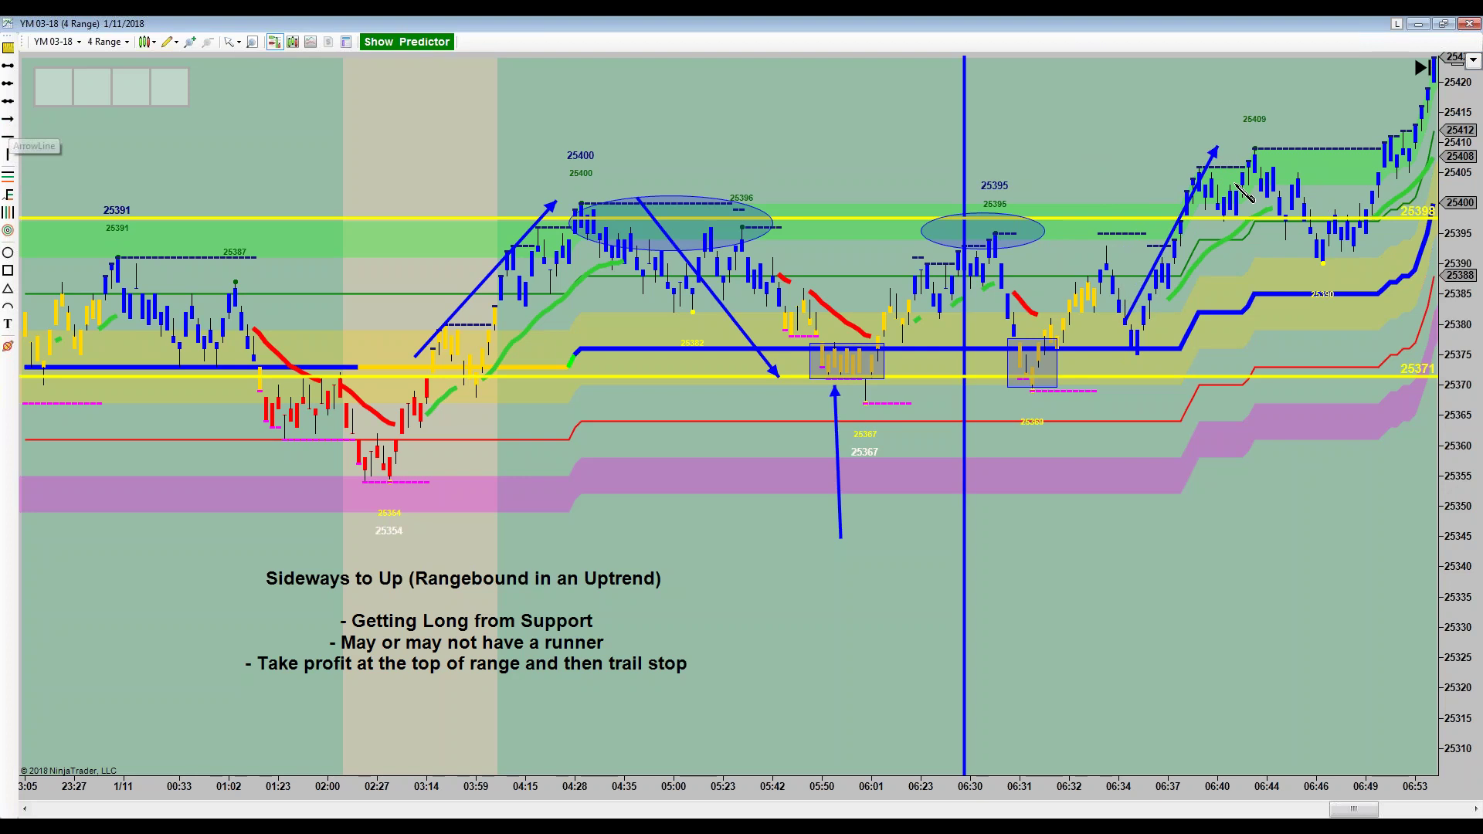
pyautogui.moveTo(1232, 154); pyautogui.dragTo(1311, 271)
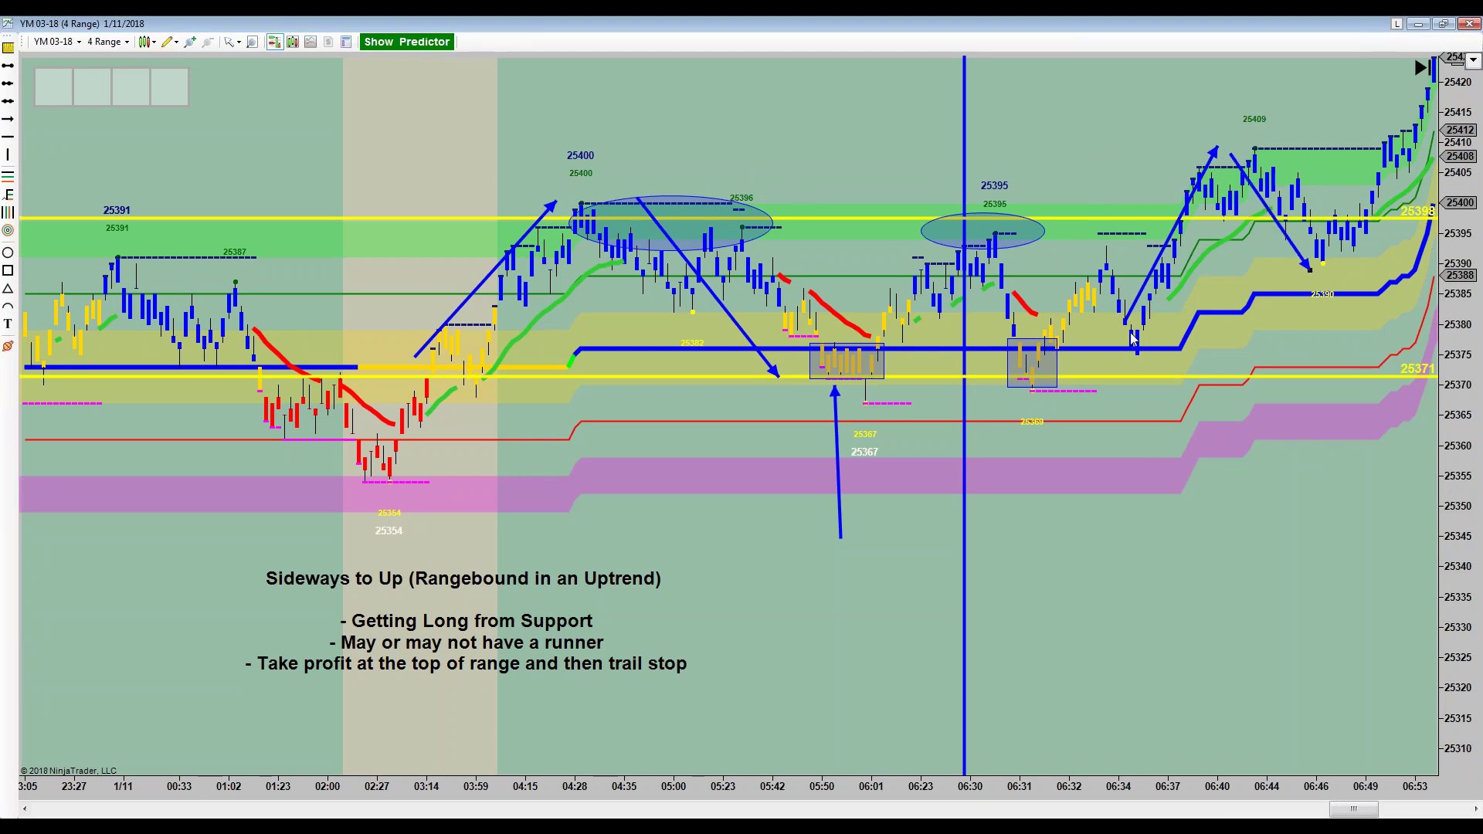
# - Draw rectangles around the pullback bars near 06:34 and those between about 06:46 and 06:49
pyautogui.click(7, 270)
pyautogui.moveTo(1119, 321); pyautogui.dragTo(1169, 364)
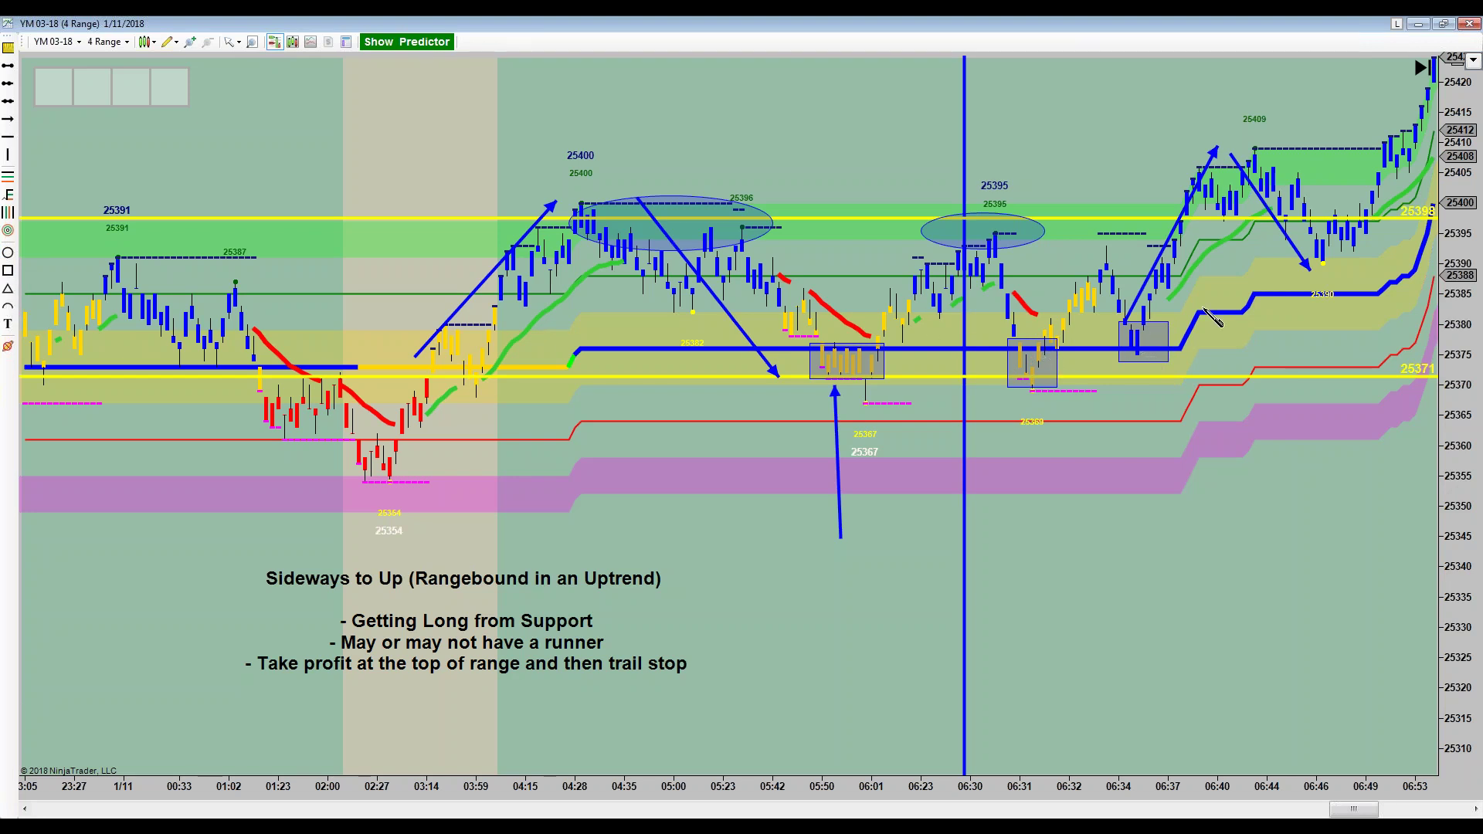
pyautogui.moveTo(1305, 209); pyautogui.dragTo(1357, 211)
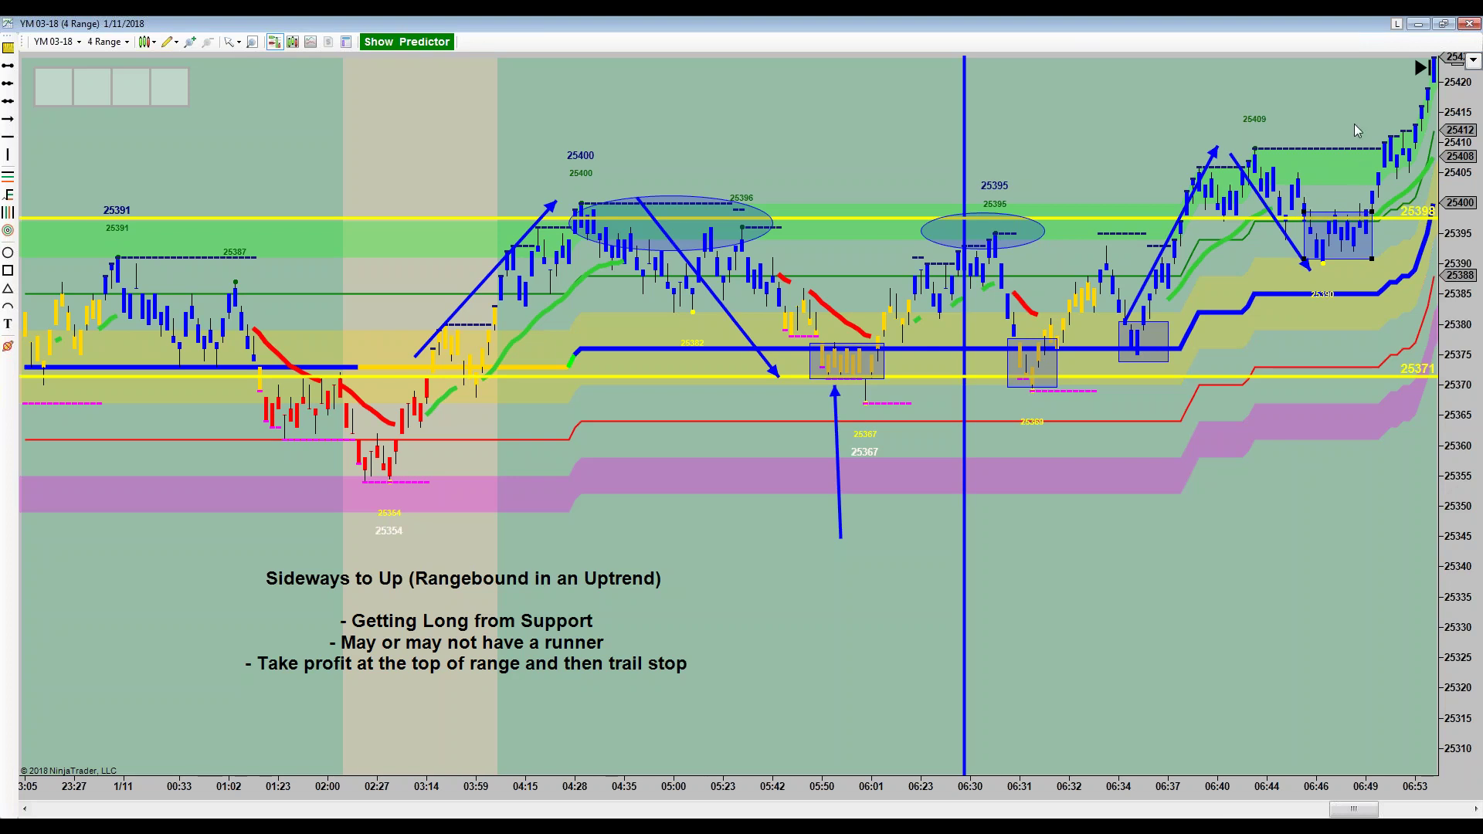
pyautogui.moveTo(1463, 68); pyautogui.dragTo(1462, 74)
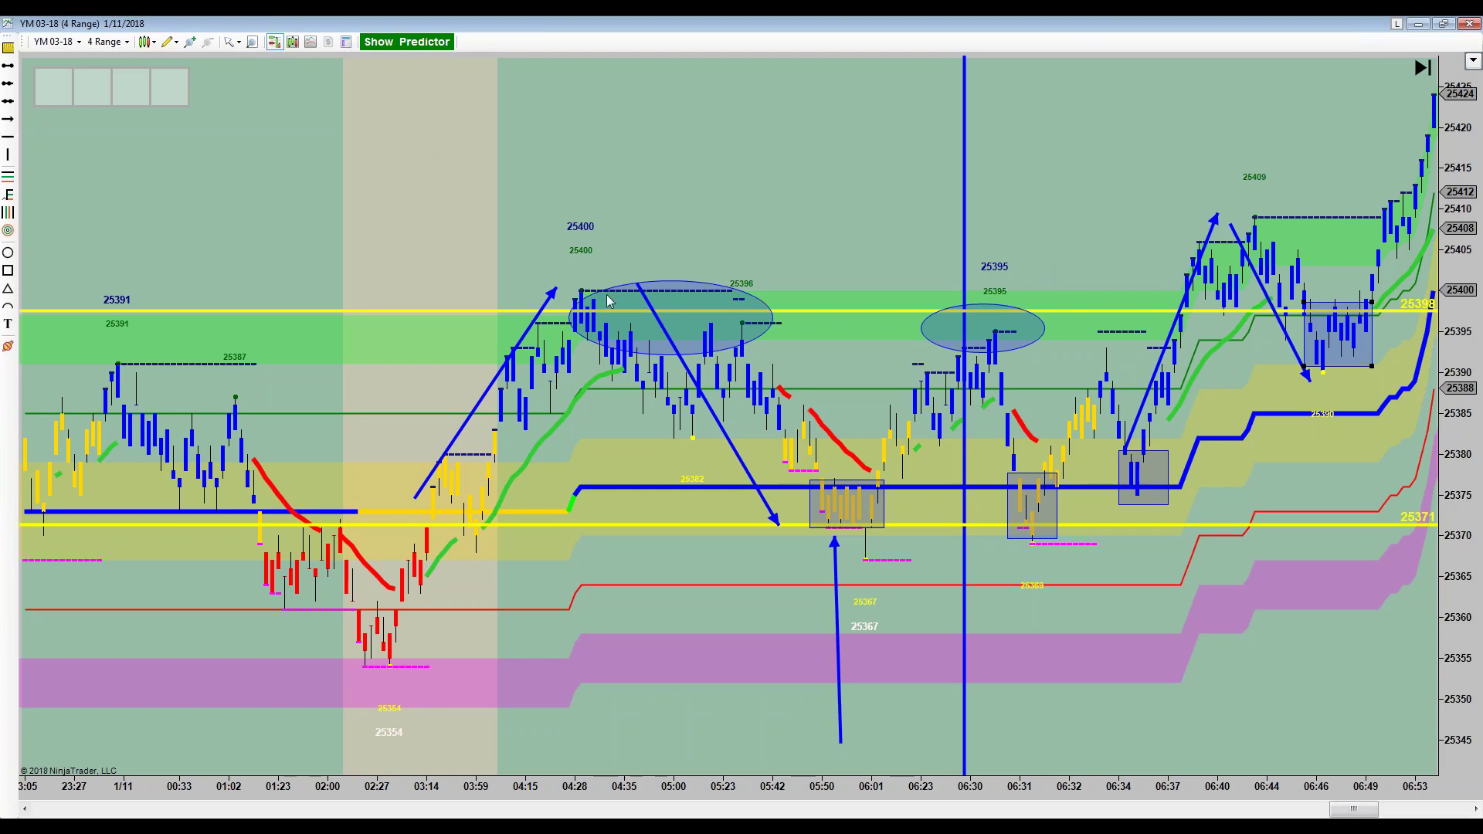
pyautogui.click(232, 41)
pyautogui.click(242, 76)
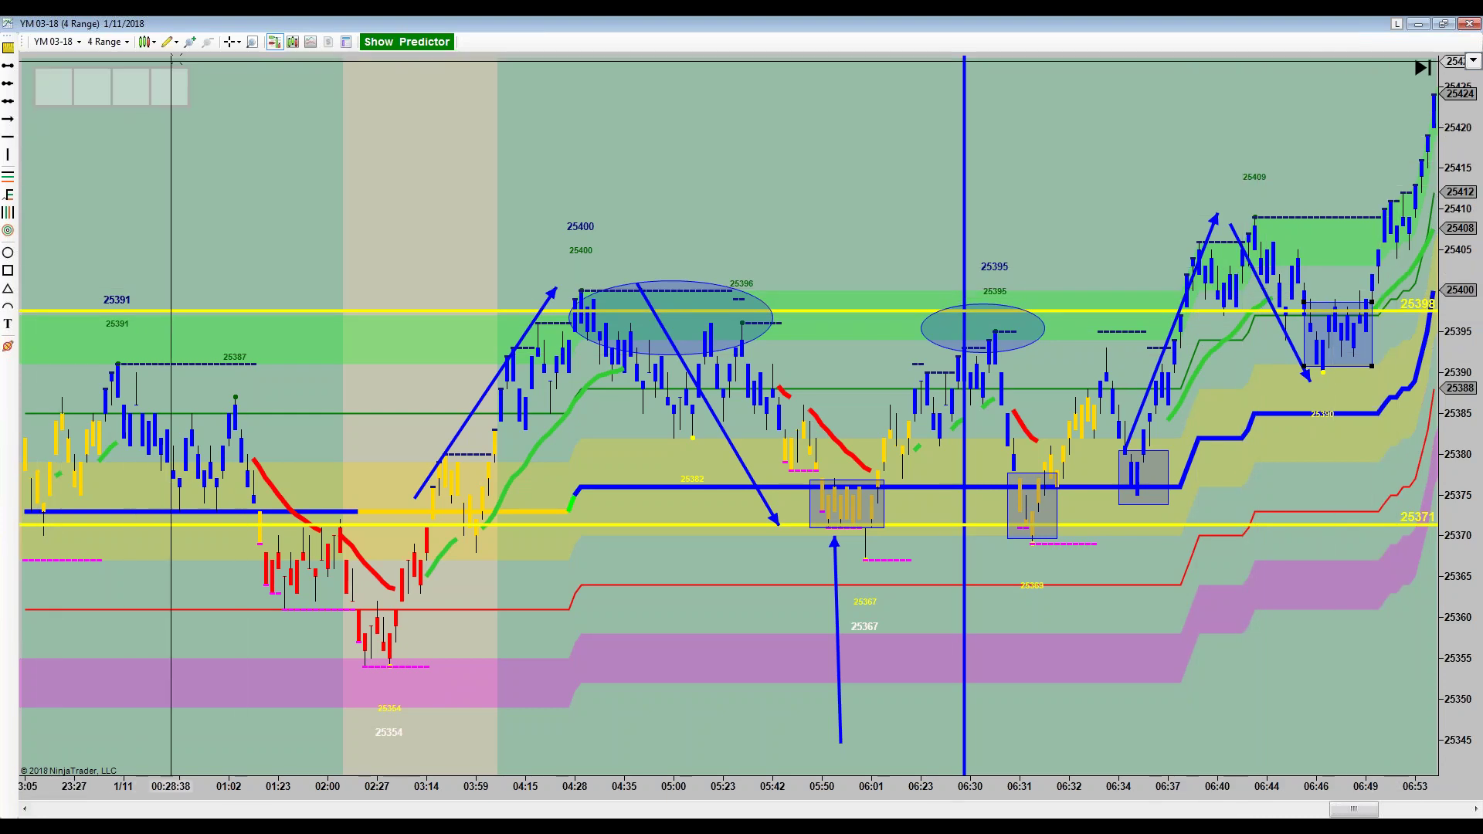
pyautogui.click(236, 43)
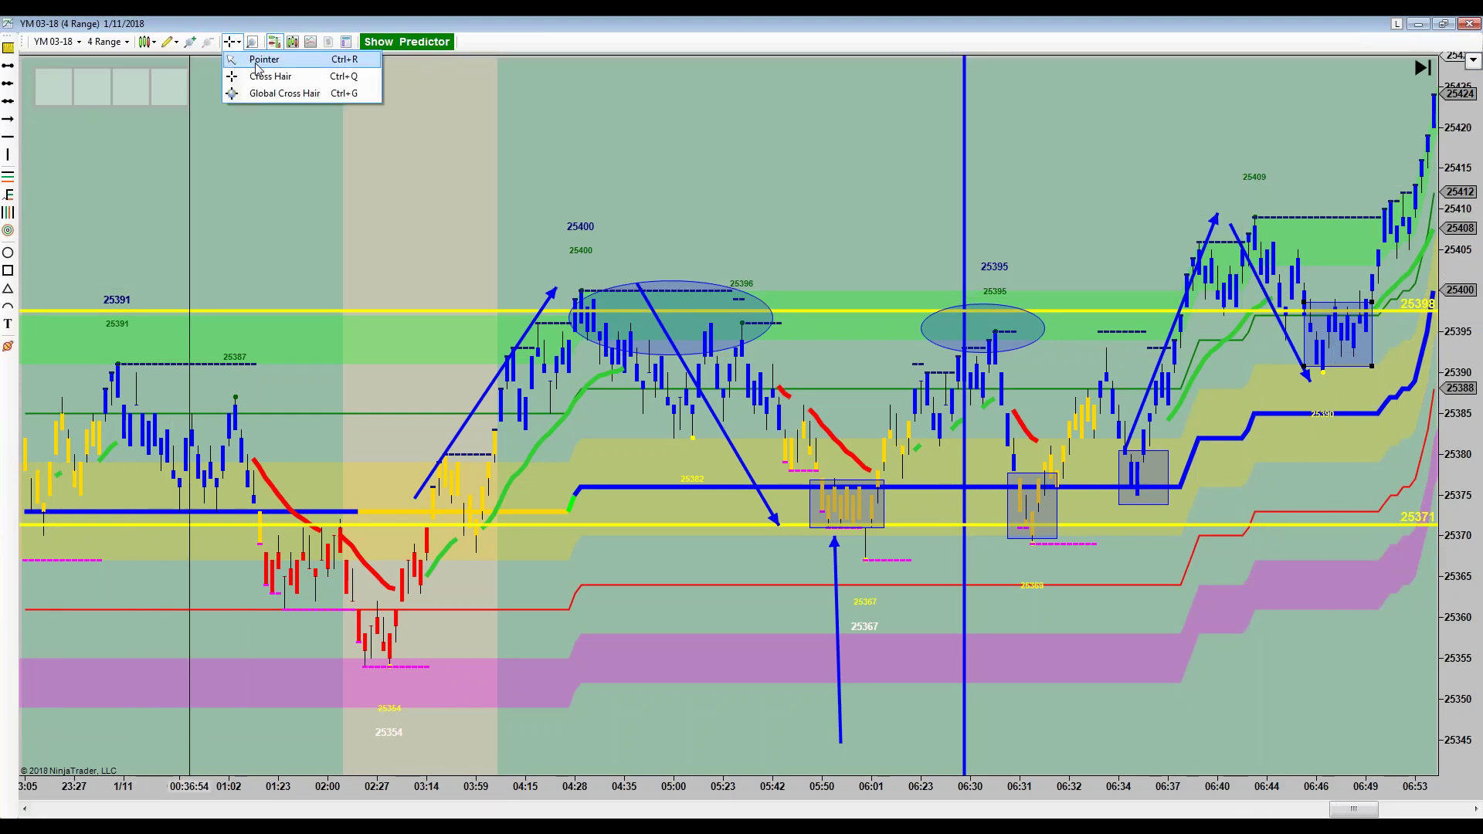
pyautogui.click(261, 60)
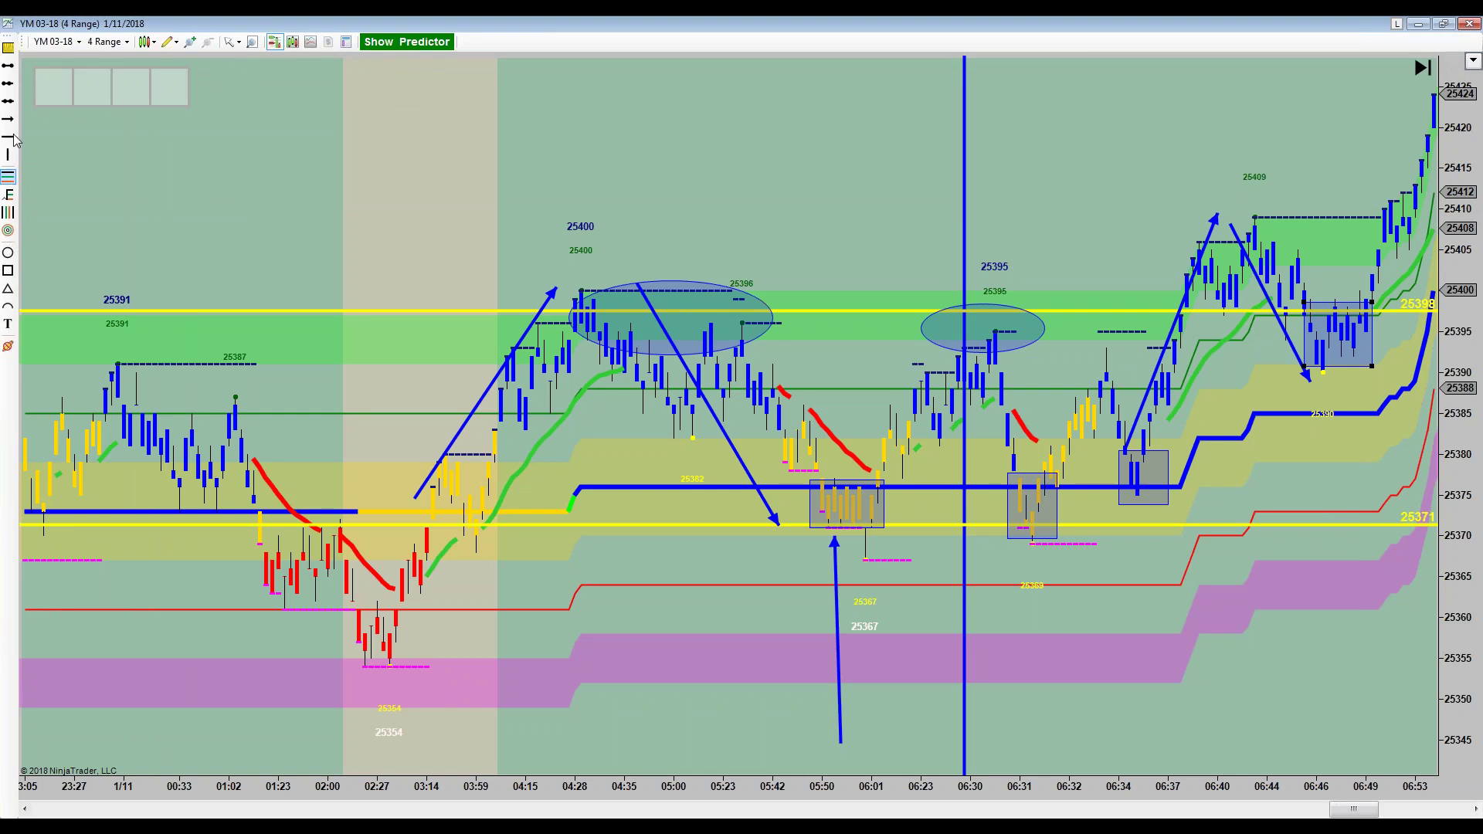
# - Draw an up arrow from the pullback box near 06:46 to about 25420
pyautogui.click(1334, 306)
pyautogui.click(1402, 123)
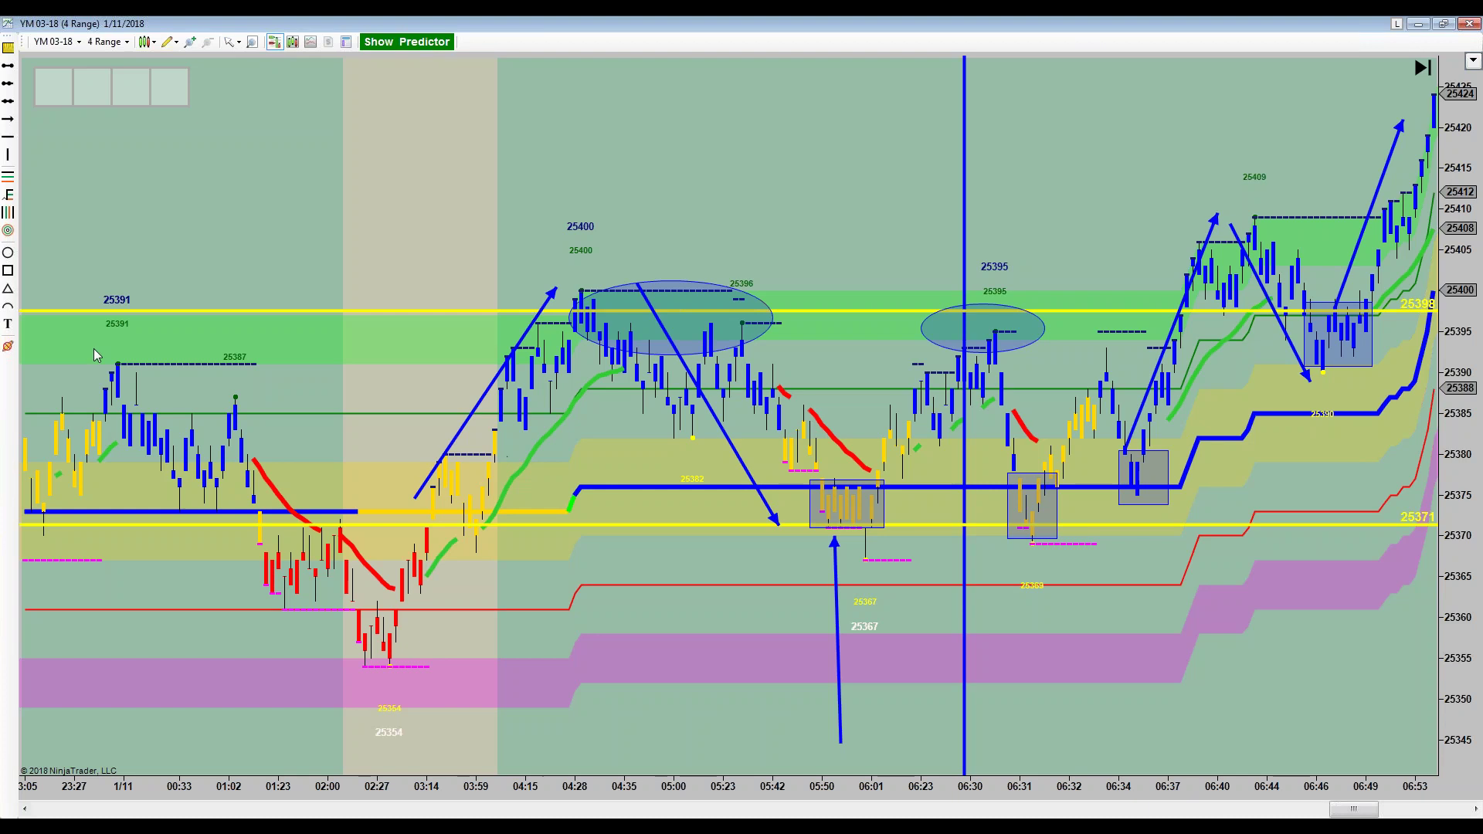
# - Draw a down arrow from the 25395 high to the support box near 06:31, and shift the down arrow from the 25400 high slightly later
pyautogui.click(8, 119)
pyautogui.click(983, 357)
pyautogui.click(1007, 470)
pyautogui.moveTo(1020, 477); pyautogui.dragTo(1035, 476)
pyautogui.moveTo(699, 406); pyautogui.dragTo(738, 400)
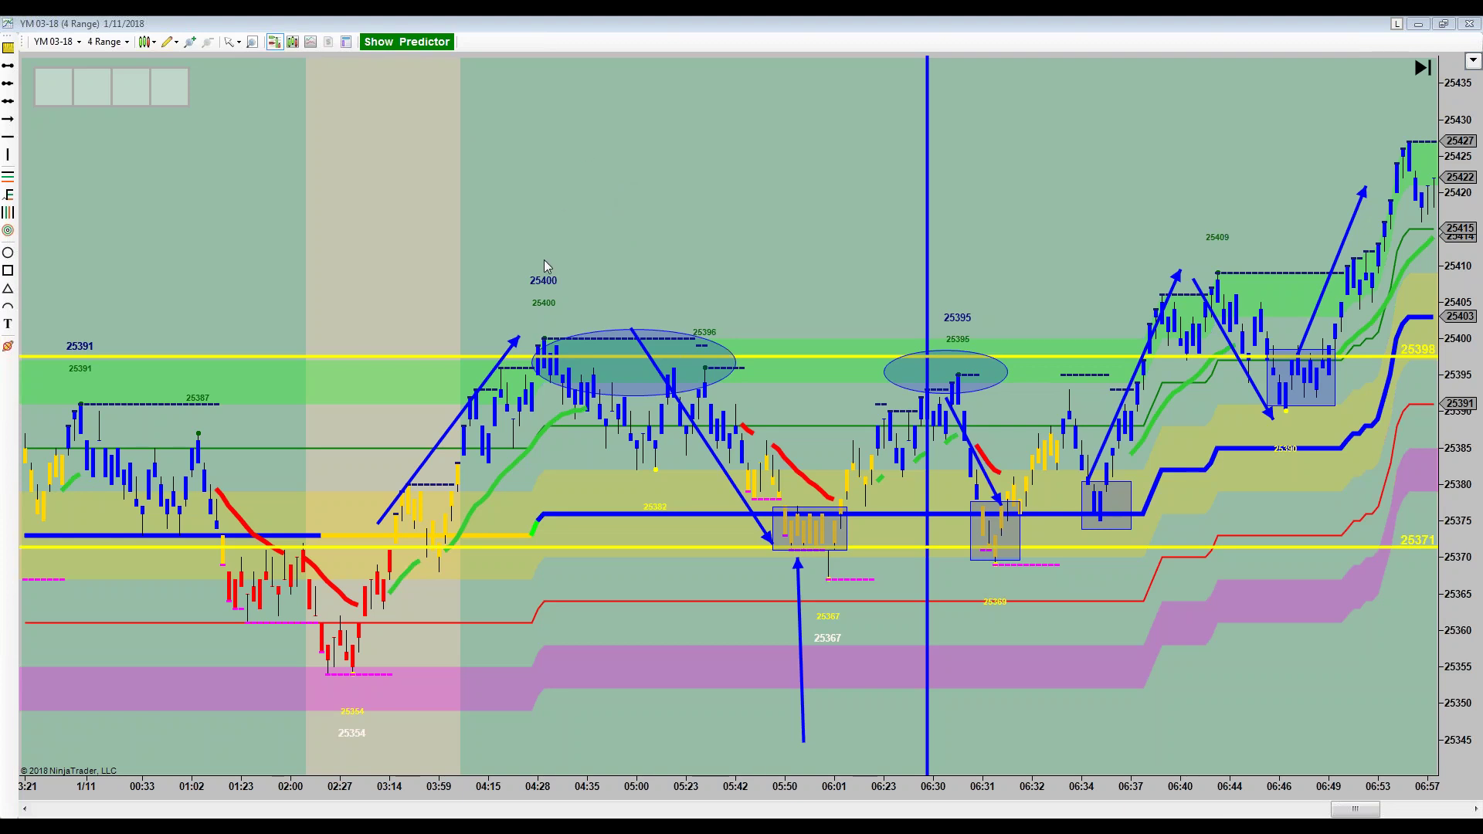
# - Extend the up arrow that starts at the 06:46 pullback box so it reaches the 25443 high near 07:07
pyautogui.moveTo(706, 176); pyautogui.dragTo(643, 183)
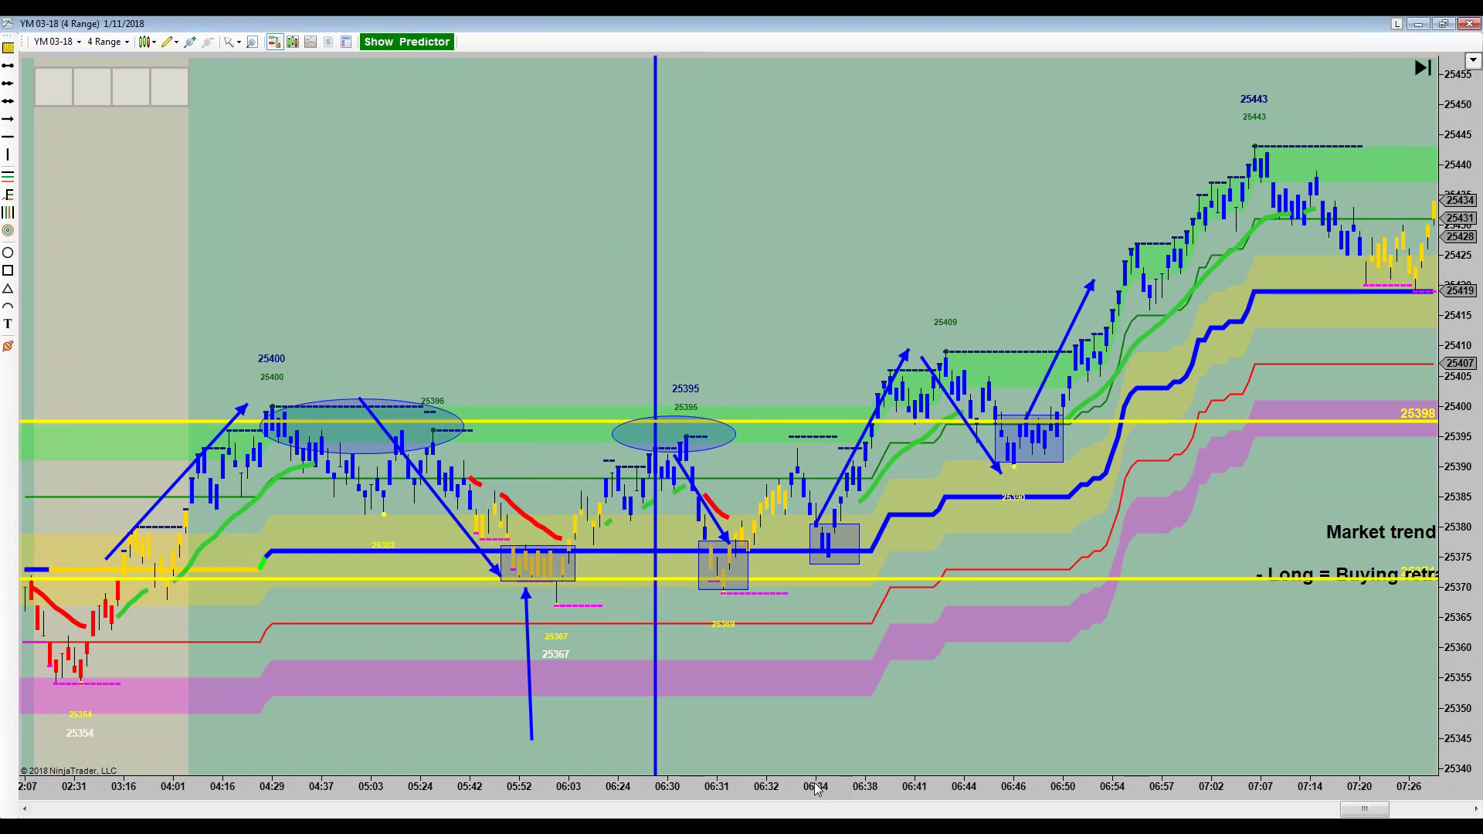
pyautogui.moveTo(815, 786); pyautogui.dragTo(810, 787)
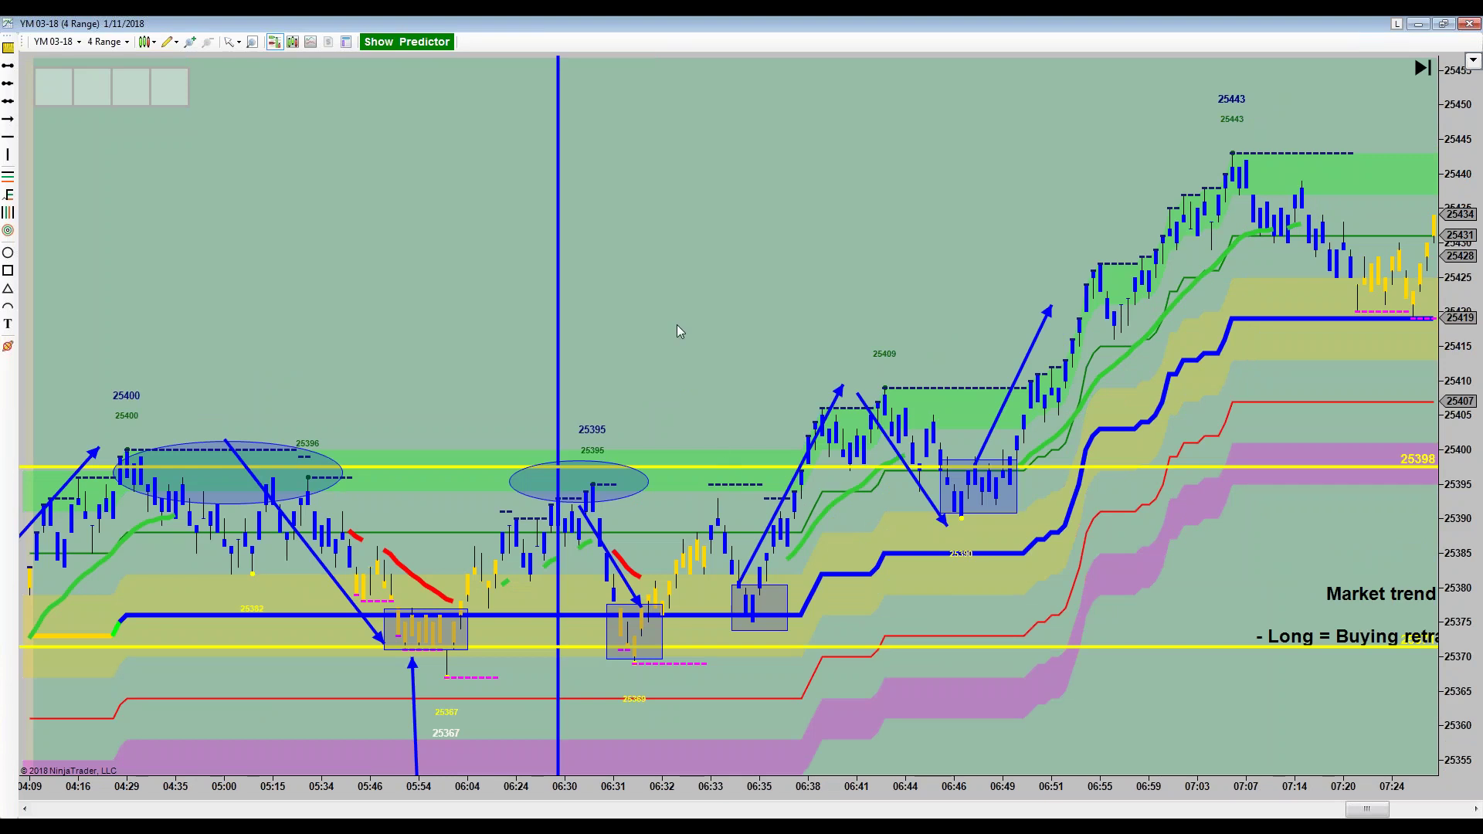
pyautogui.moveTo(665, 280); pyautogui.dragTo(607, 289)
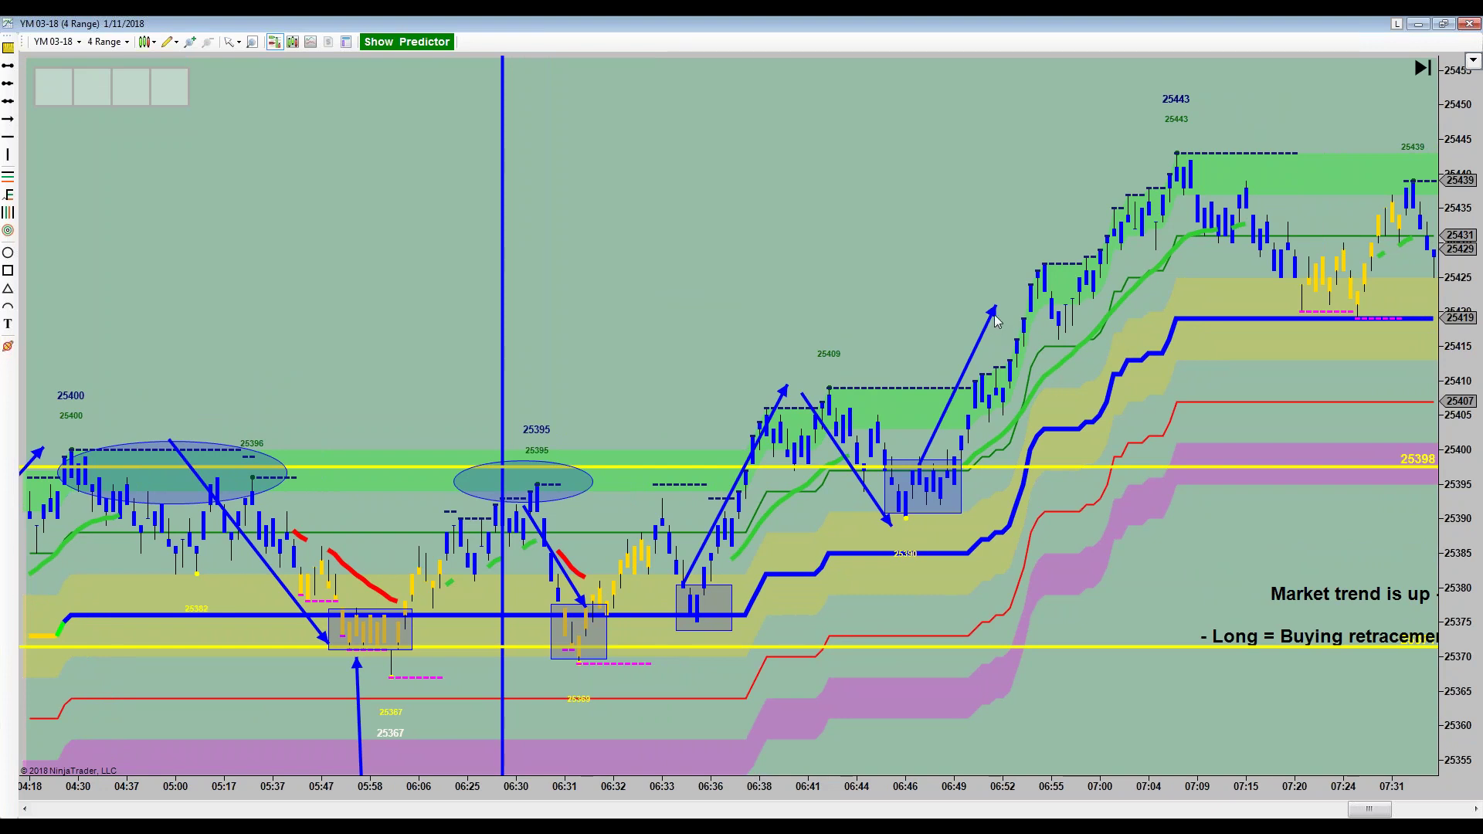
pyautogui.moveTo(991, 317); pyautogui.dragTo(1168, 156)
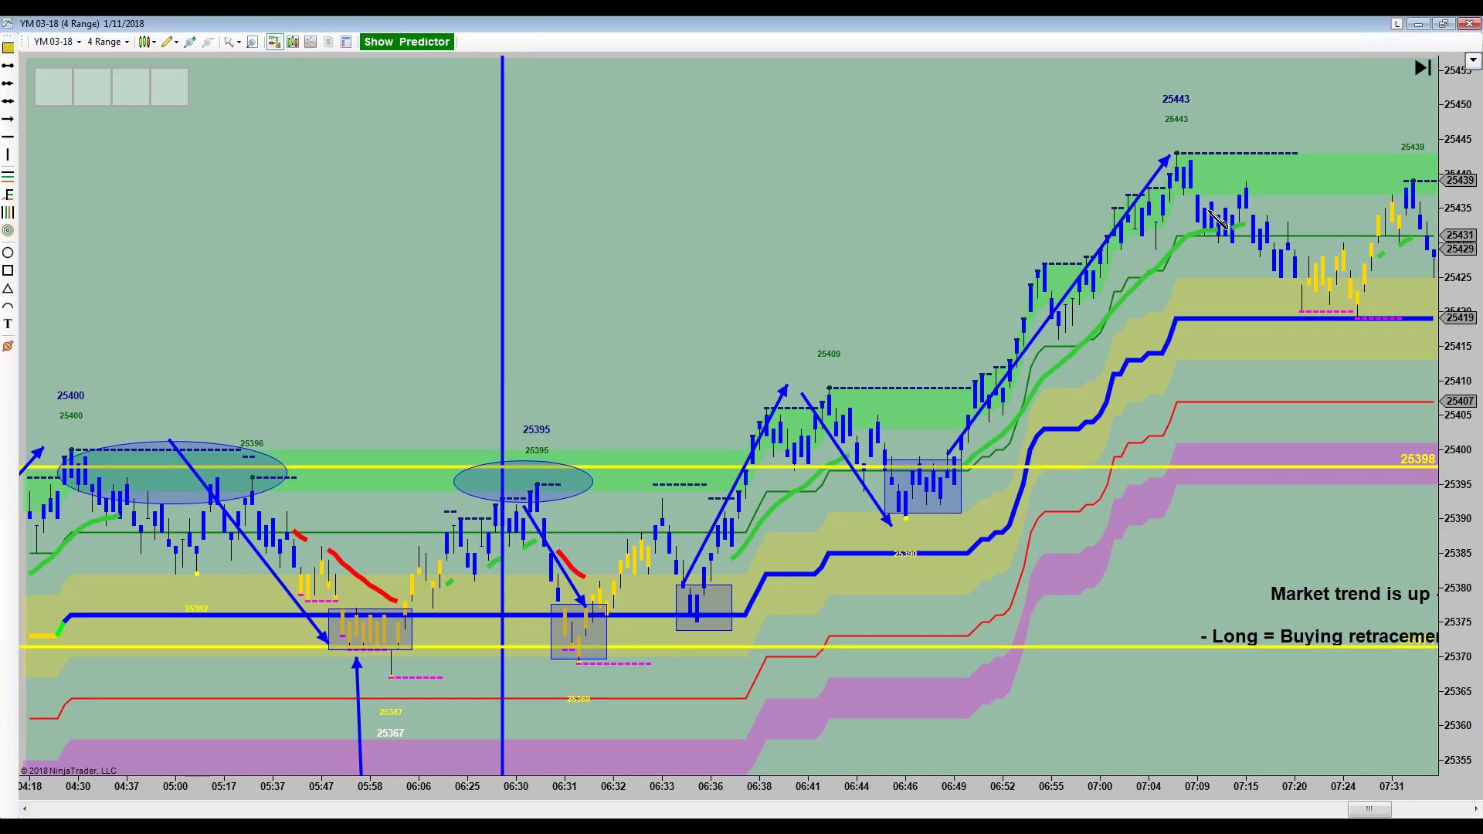
# - Box the bars between about 07:09 and 07:15, and draw a short up arrow toward 25443 and a down arrow to about 25416
pyautogui.moveTo(1197, 204)
pyautogui.mouseDown()
pyautogui.moveTo(1256, 249)
pyautogui.moveTo(1245, 241)
pyautogui.mouseUp()
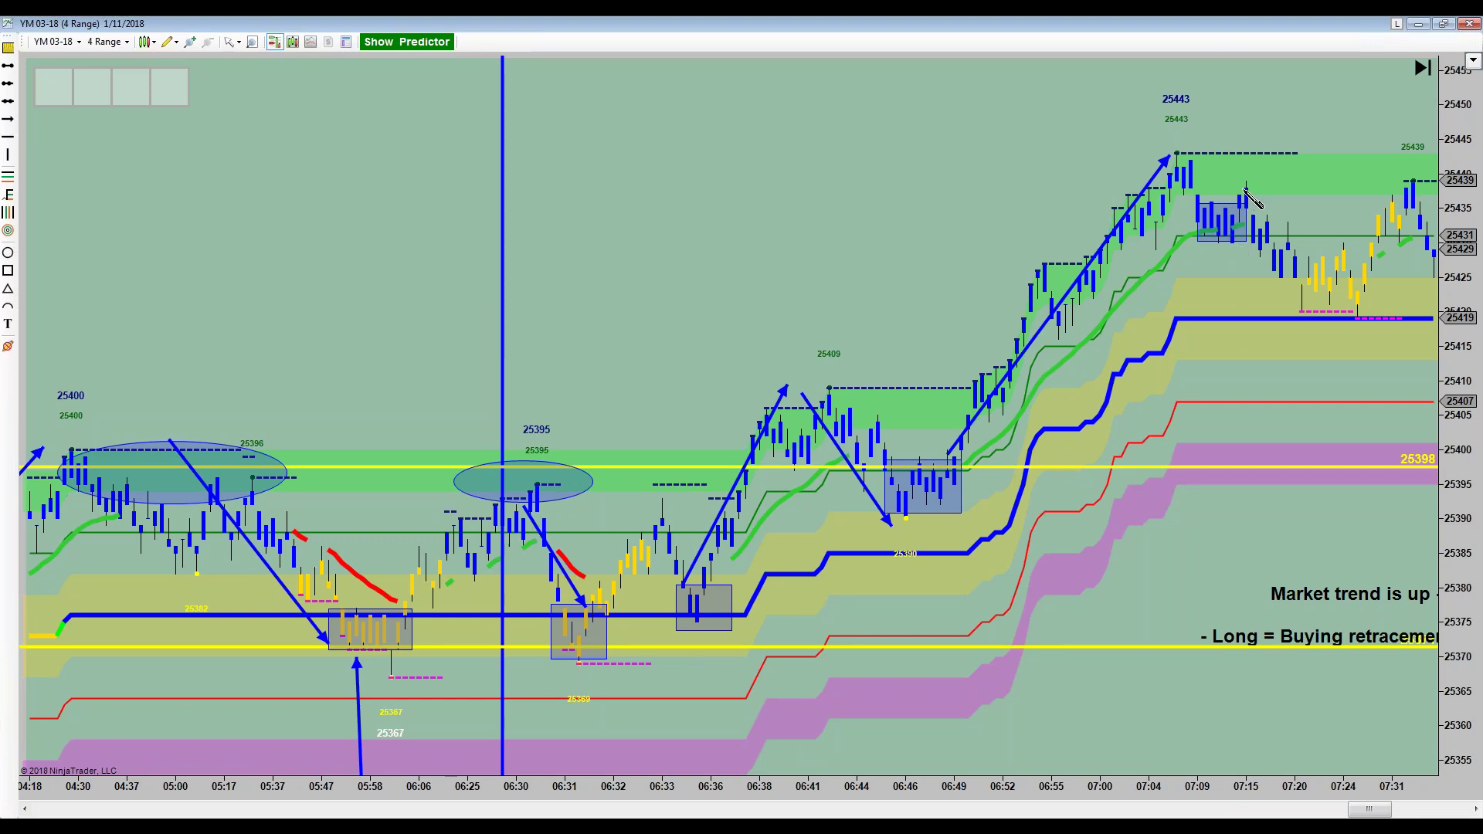
pyautogui.click(1240, 185)
pyautogui.click(1261, 156)
pyautogui.click(6, 120)
pyautogui.click(1219, 244)
pyautogui.click(1250, 337)
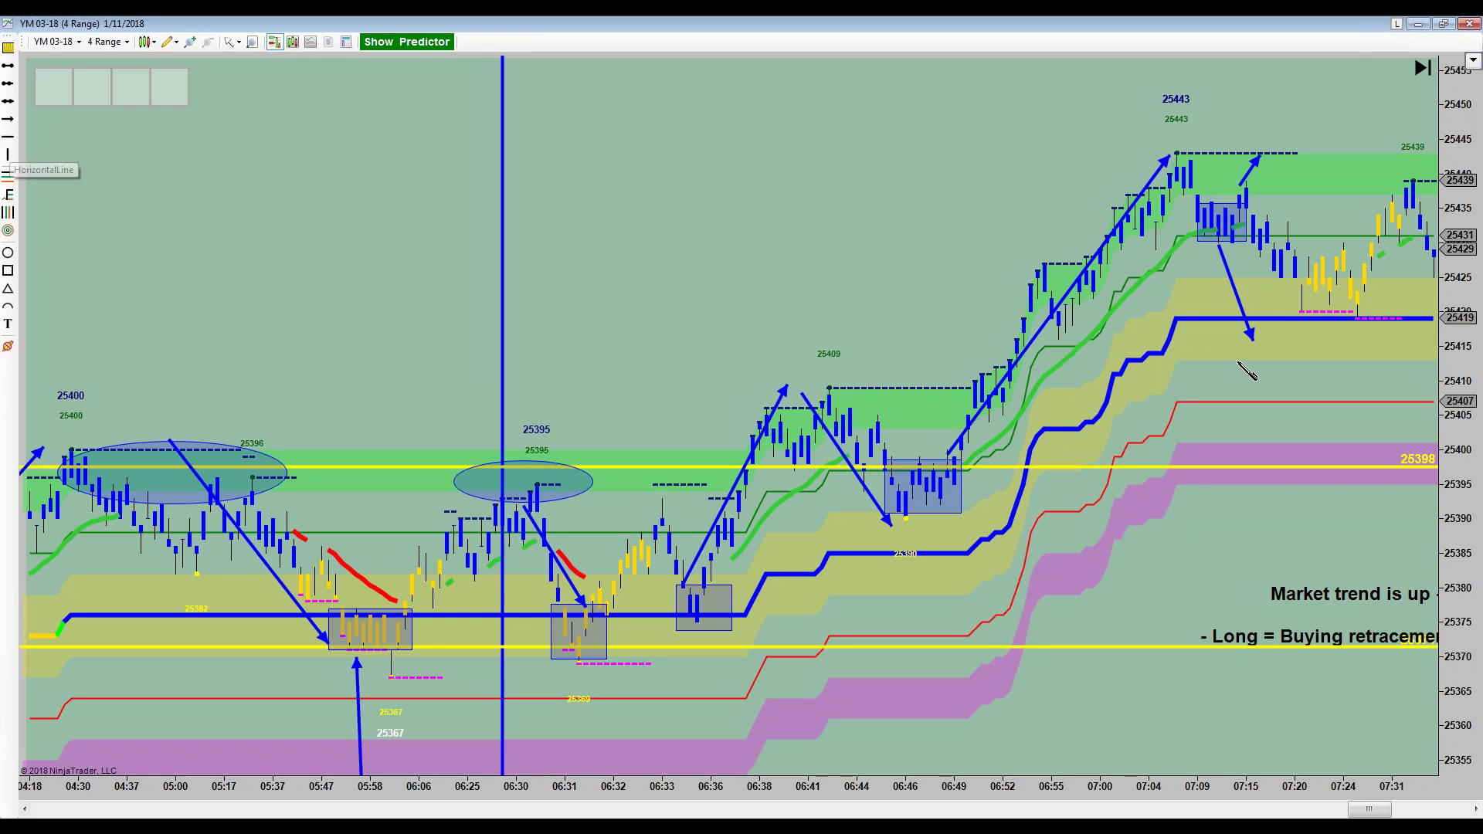
# - Place a horizontal line across the chart at the 25419 support level
pyautogui.click(1155, 324)
pyautogui.moveTo(1147, 325); pyautogui.dragTo(1146, 319)
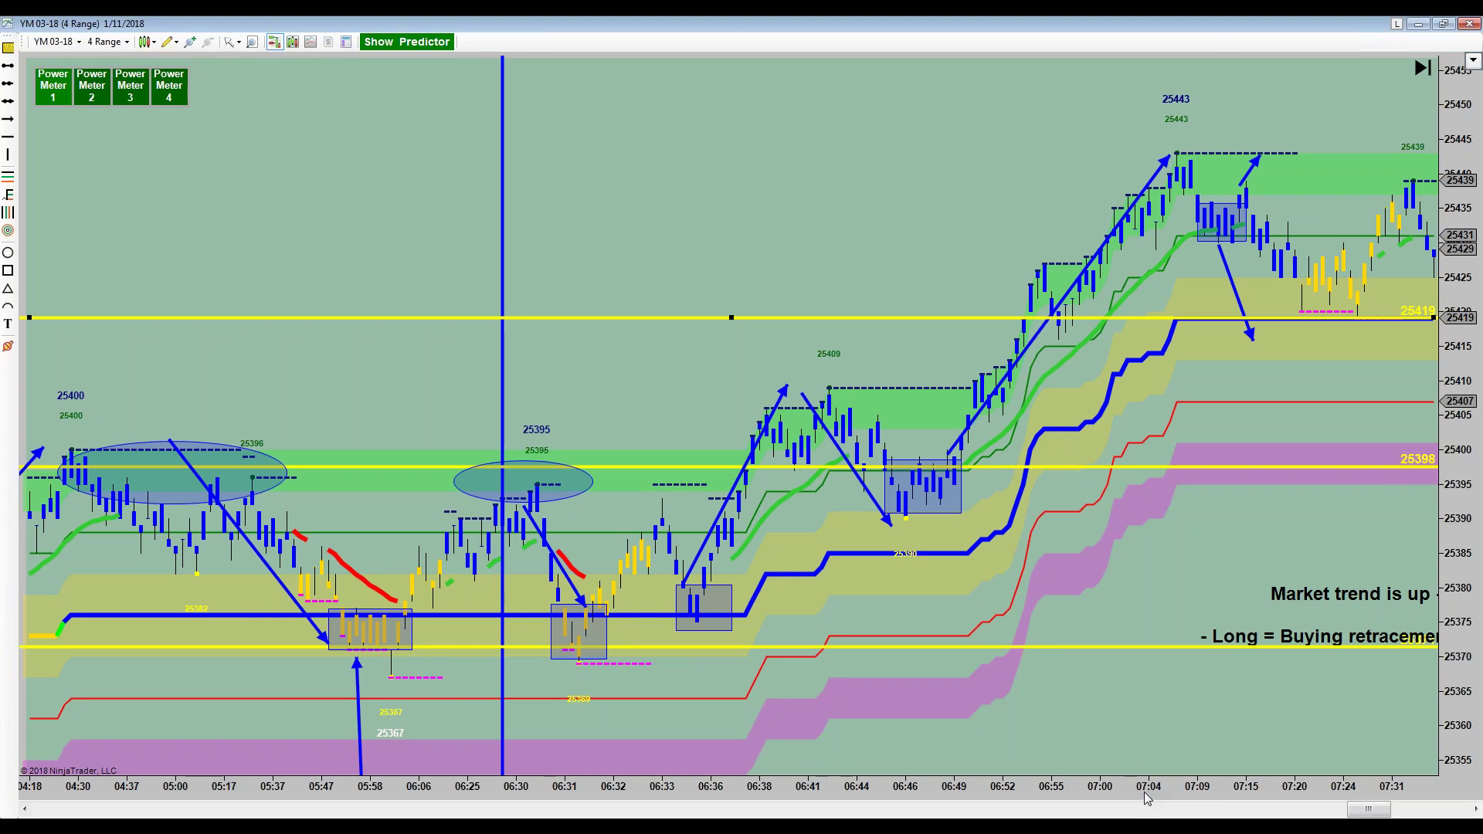
# - Mark the lows at the 25419 line with a short vertical line near 07:23 and a small ellipse around the 07:26 low
pyautogui.moveTo(1258, 800); pyautogui.dragTo(1095, 800)
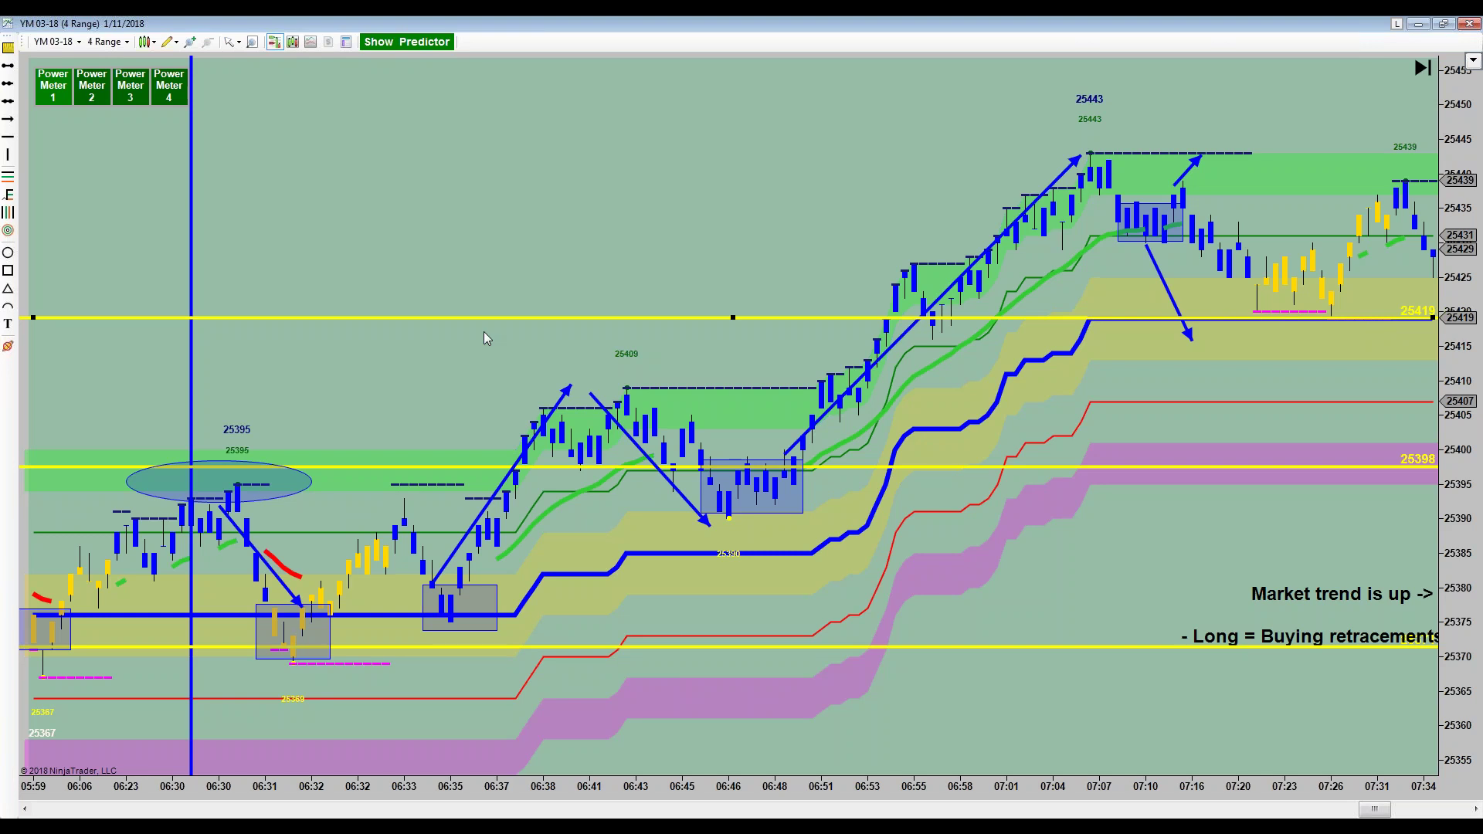
pyautogui.click(8, 270)
pyautogui.click(8, 83)
pyautogui.click(1274, 304)
pyautogui.click(1275, 308)
pyautogui.click(8, 253)
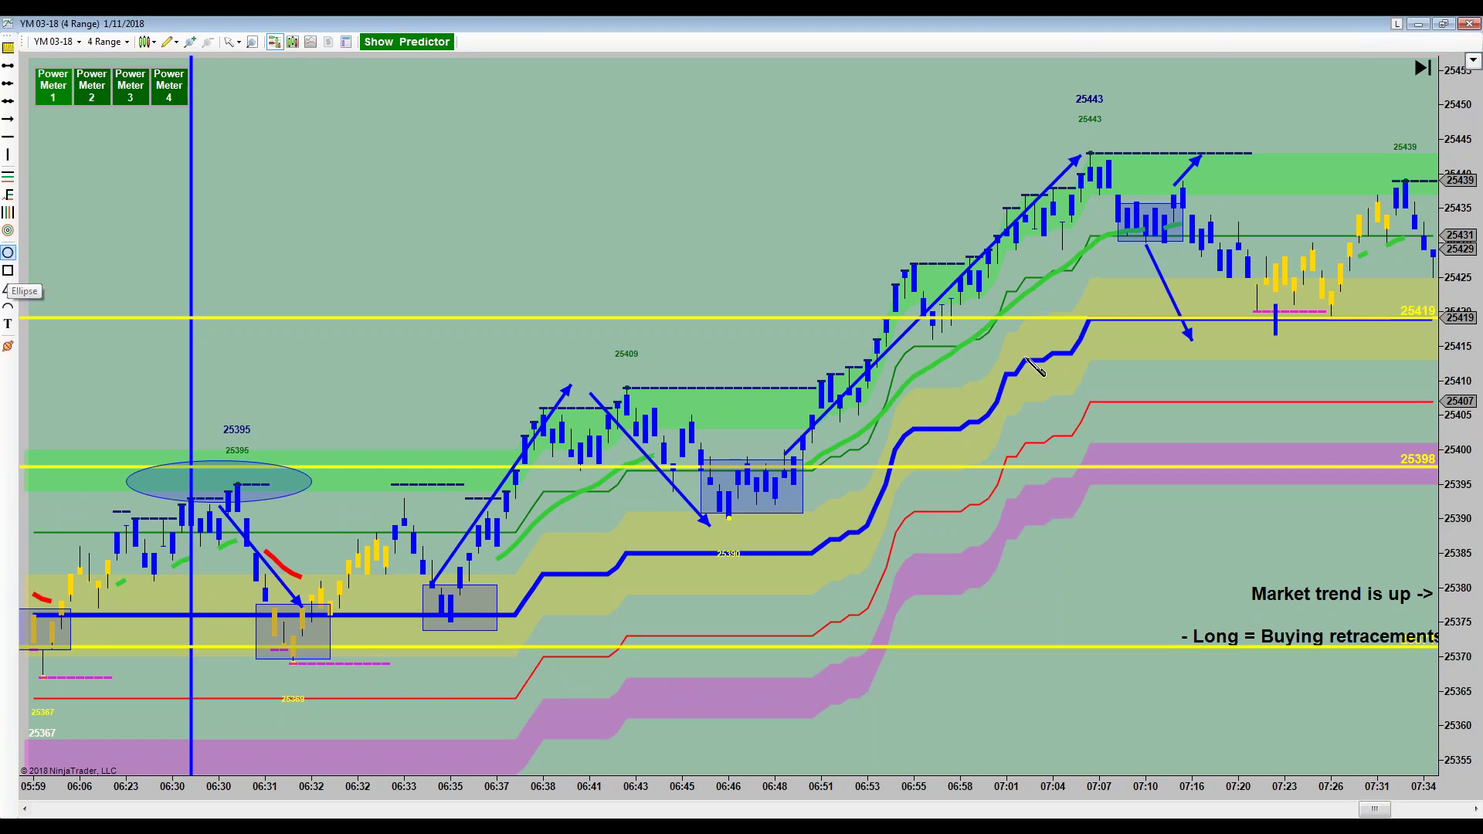
pyautogui.click(1332, 310)
pyautogui.click(1312, 282)
pyautogui.click(1346, 334)
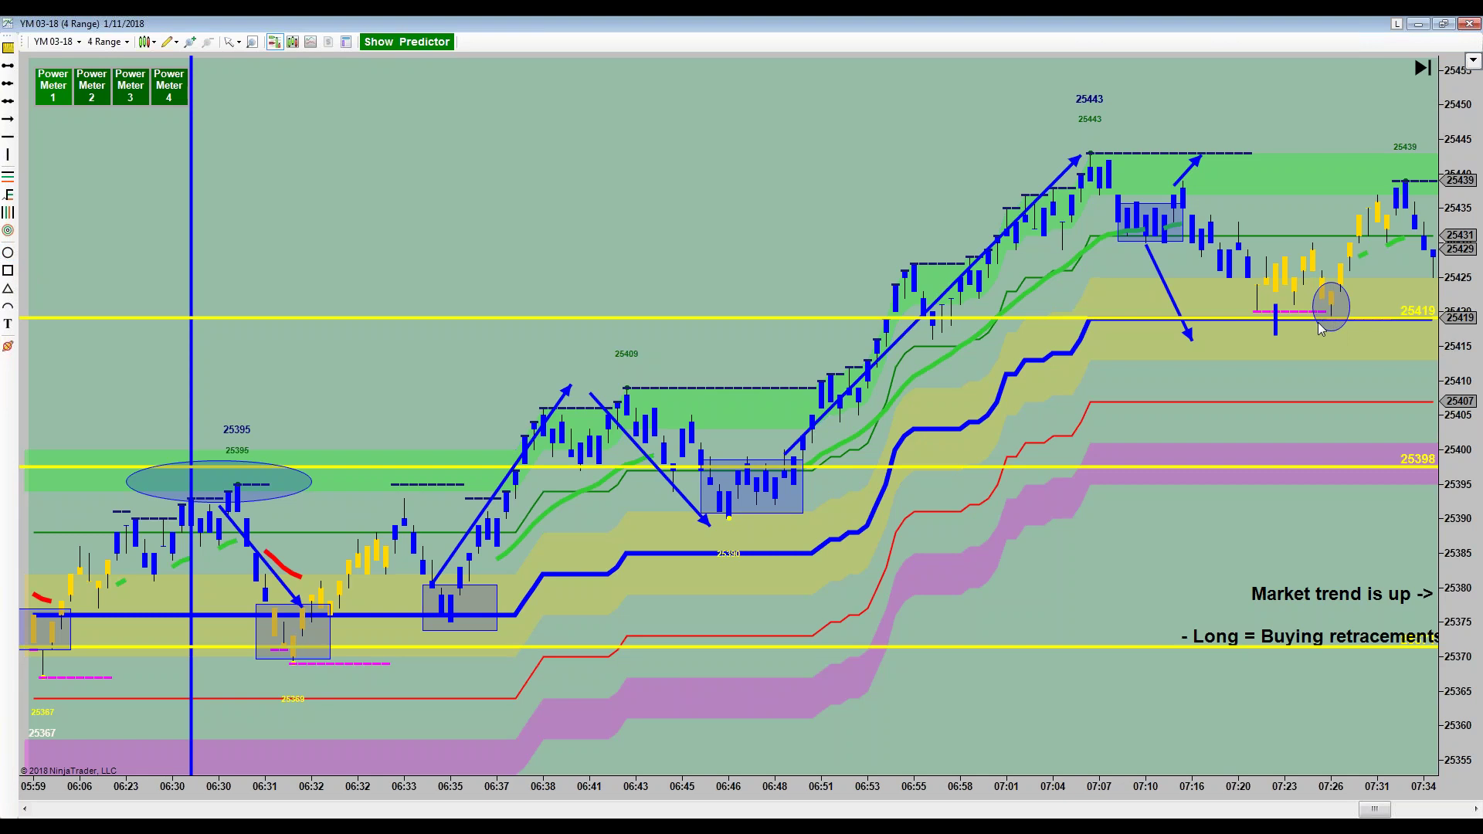
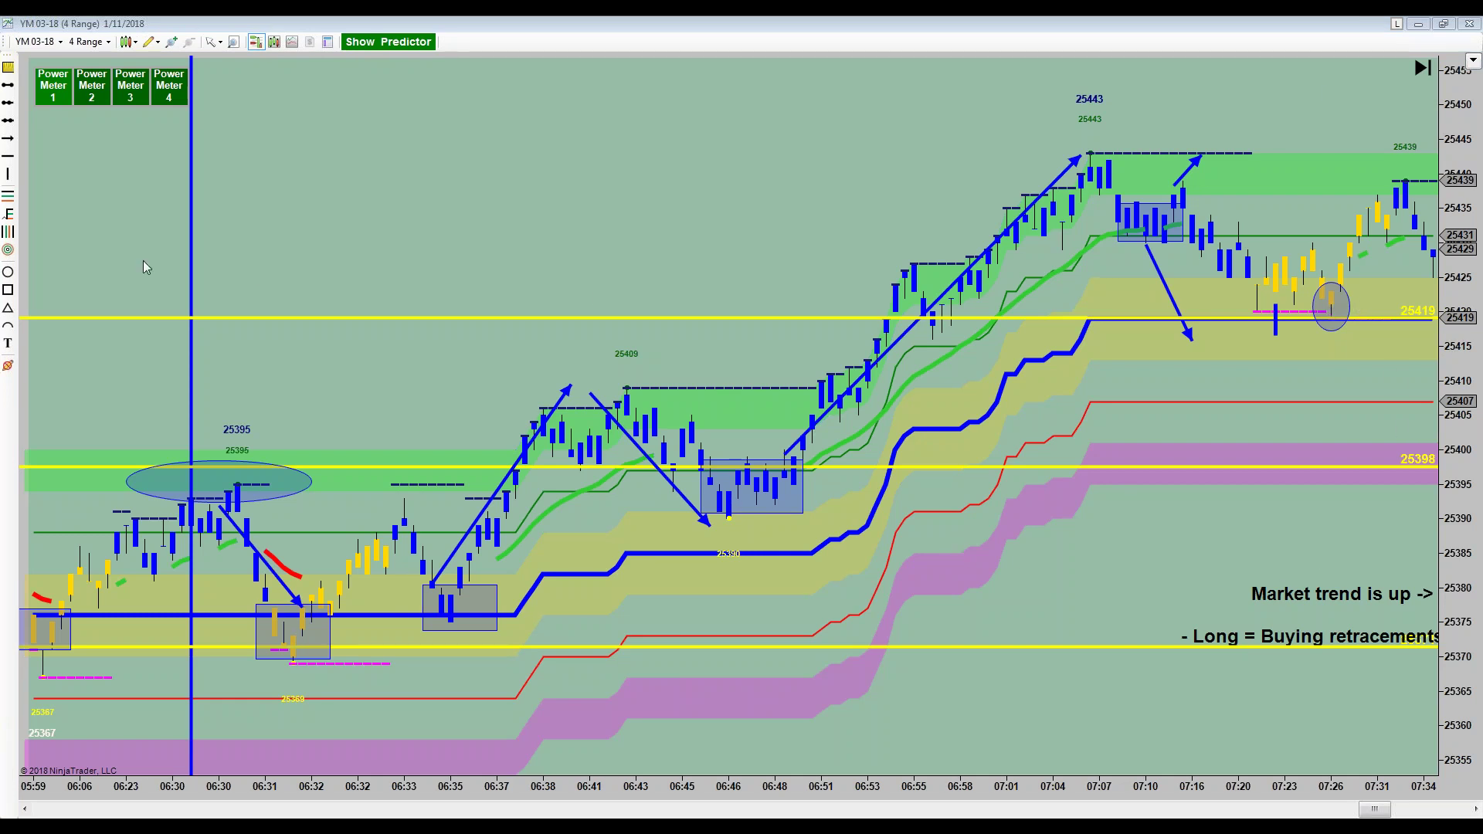
# - Draw a short horizontal line at about 25420, spanning roughly 07:07 to 07:20, just above the 25419 line
pyautogui.click(7, 290)
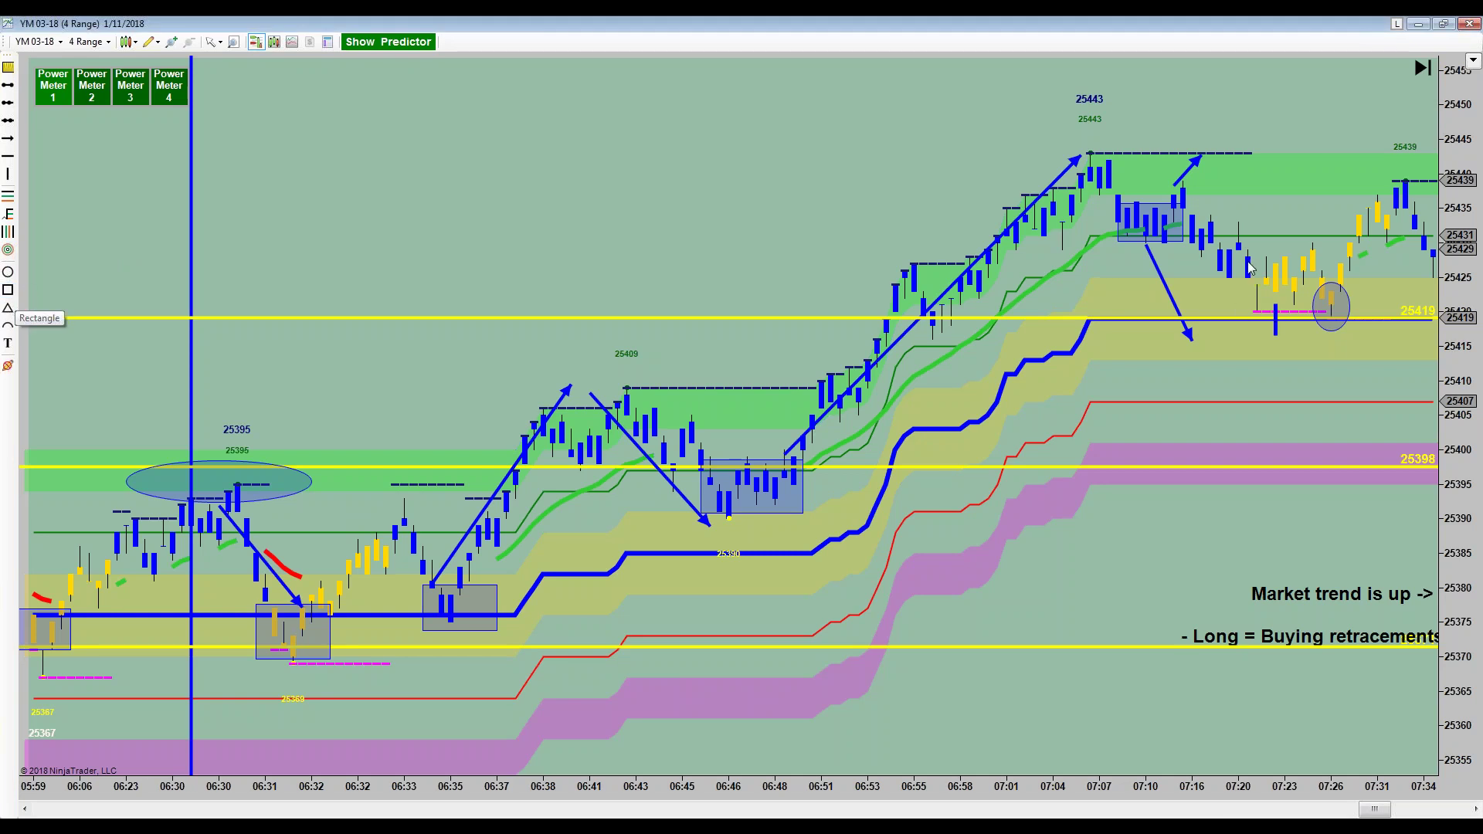
pyautogui.click(7, 120)
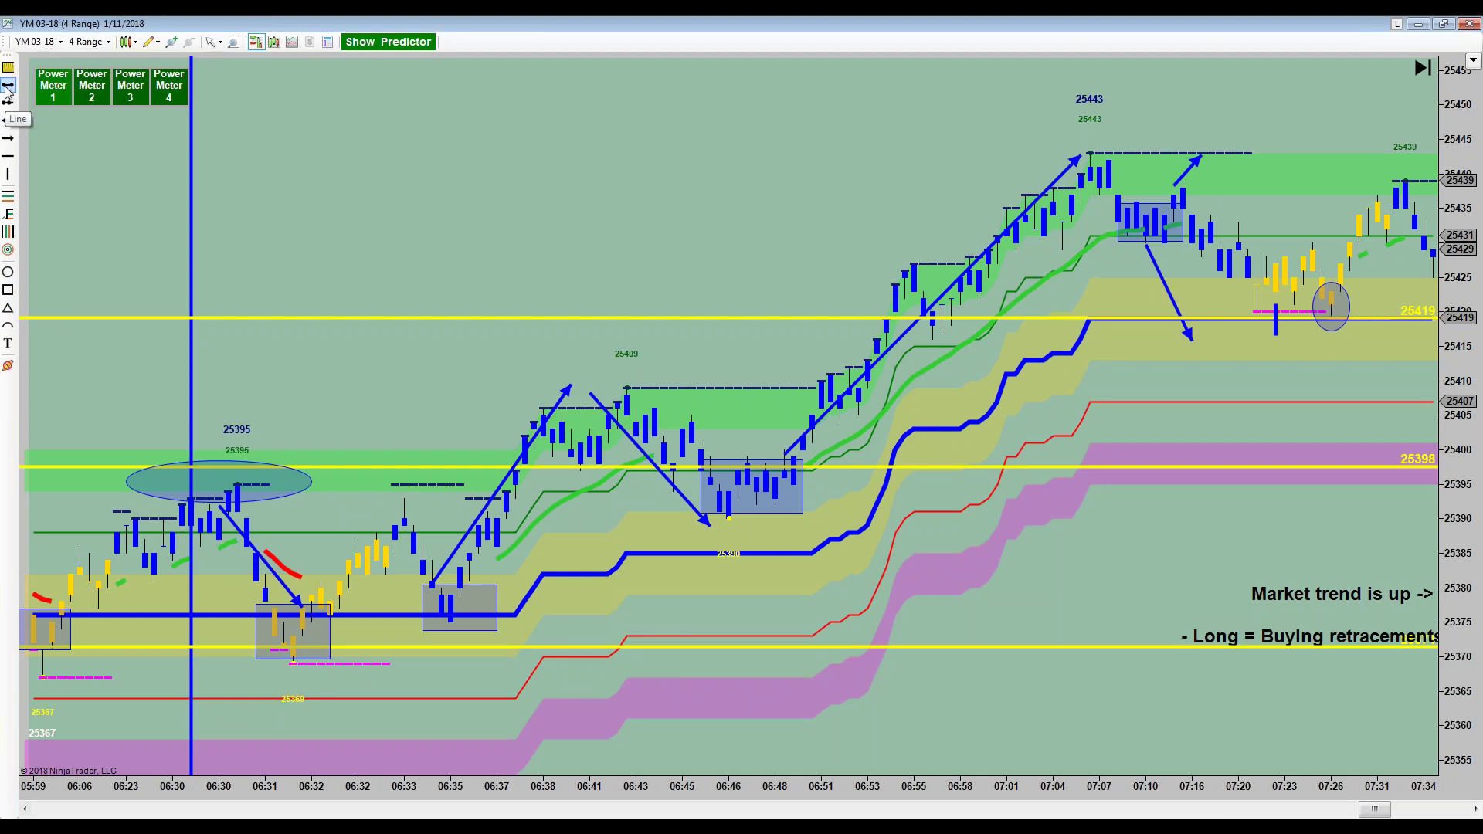
pyautogui.click(1229, 311)
pyautogui.click(1294, 311)
pyautogui.moveTo(1295, 311); pyautogui.dragTo(1188, 309)
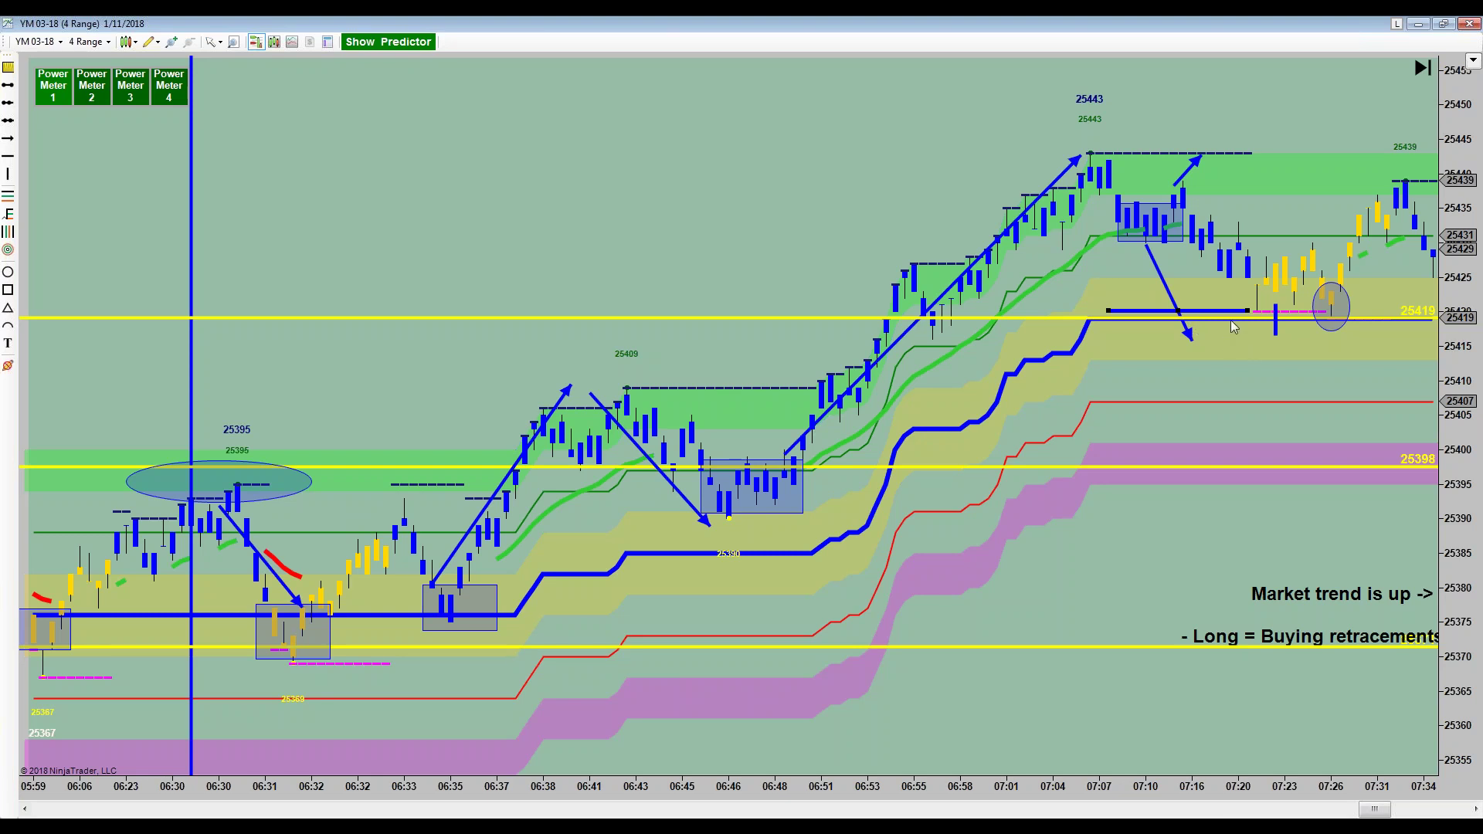
pyautogui.moveTo(1233, 312)
pyautogui.mouseDown()
pyautogui.moveTo(1229, 294)
pyautogui.moveTo(1260, 318)
pyautogui.moveTo(1219, 310)
pyautogui.mouseUp()
# - Draw a second short horizontal line at about 25428, spanning roughly 07:16 to 07:23
pyautogui.click(1307, 258)
pyautogui.click(1318, 269)
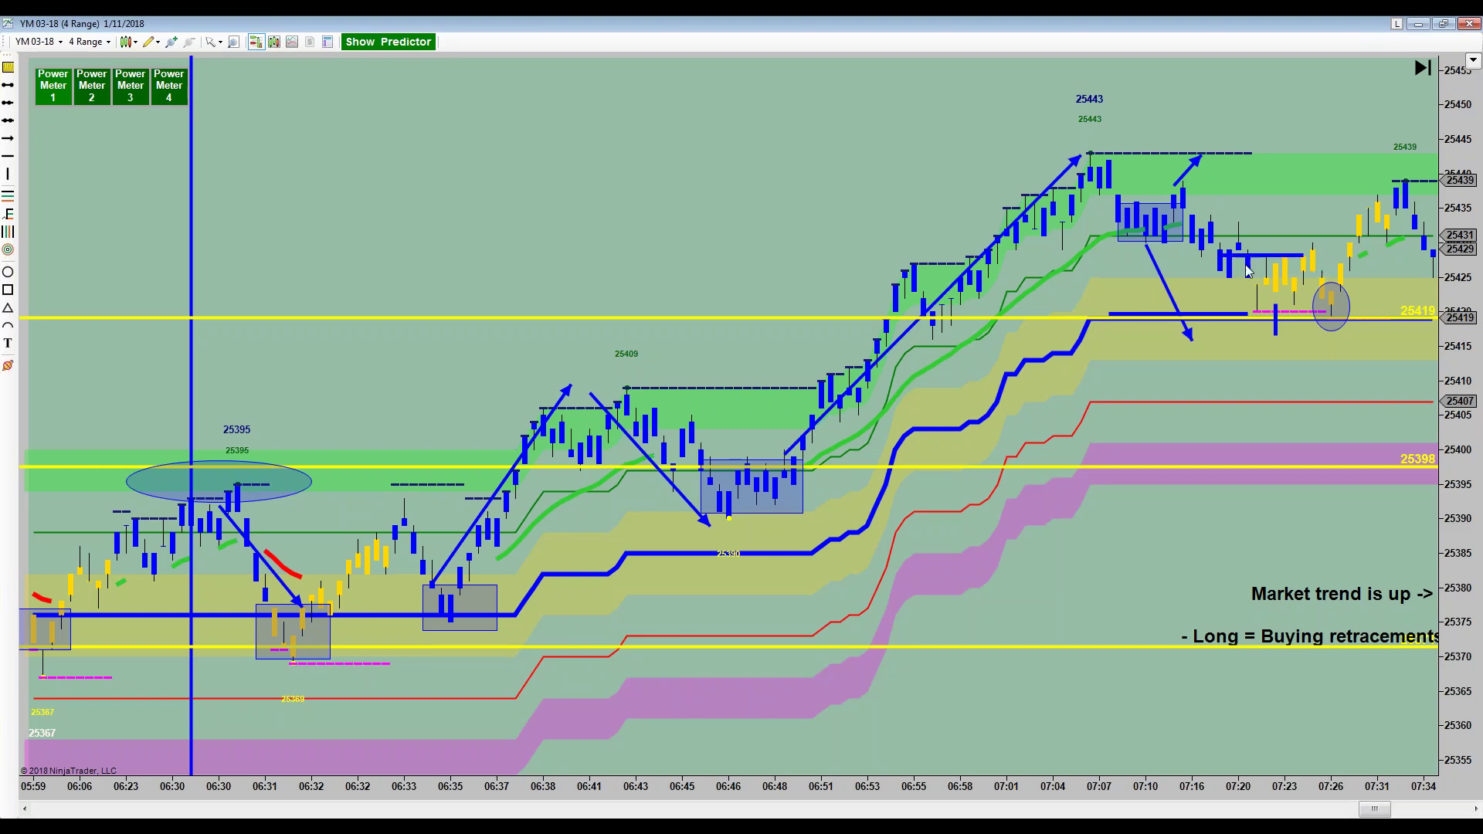
pyautogui.moveTo(1262, 259); pyautogui.dragTo(1234, 260)
# - Draw a rectangle between about 25428 and 25420 around the pullback bars near 07:20 to 07:23
pyautogui.click(8, 290)
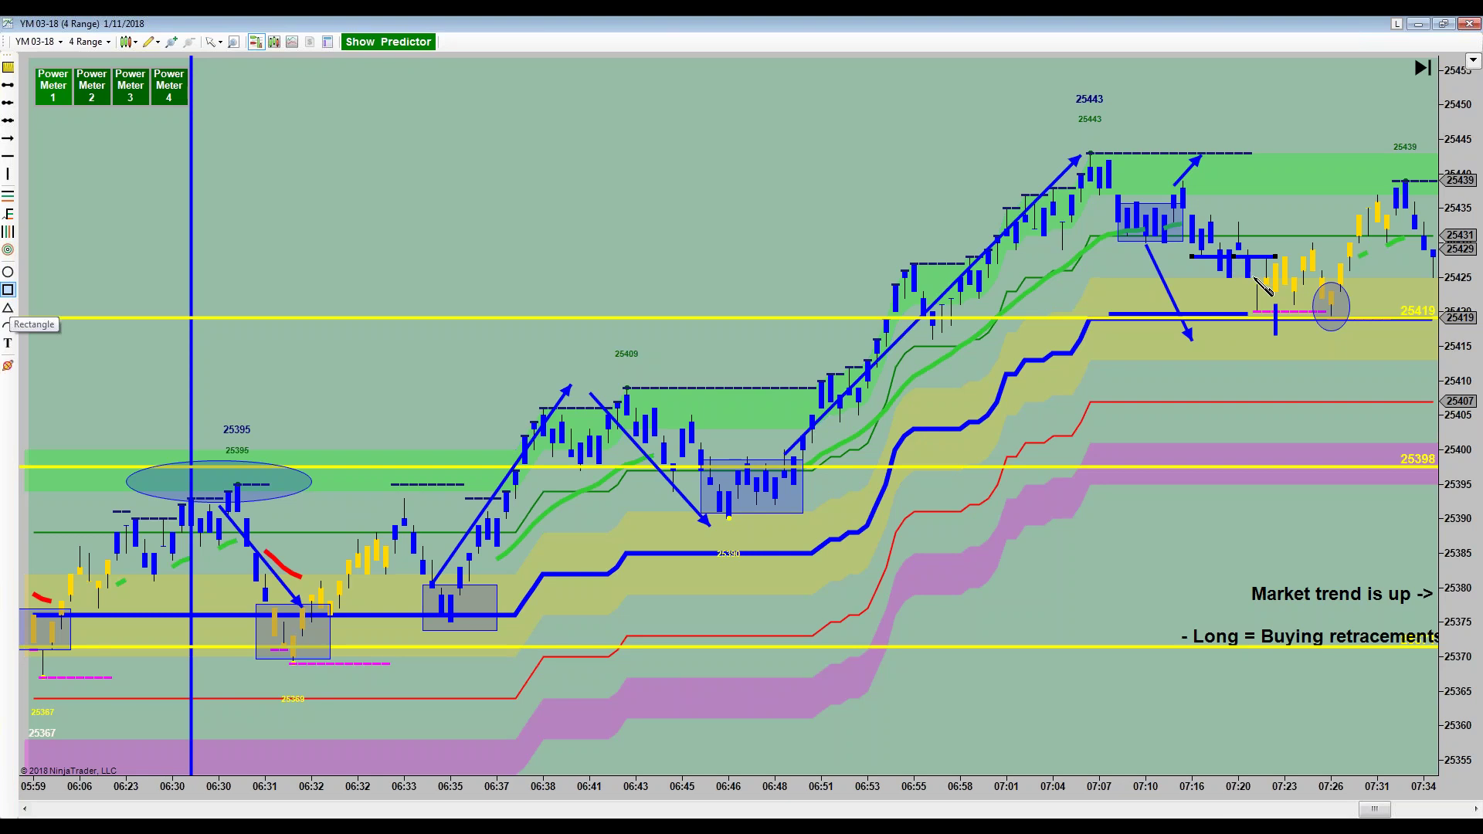
pyautogui.moveTo(1220, 257)
pyautogui.mouseDown()
pyautogui.moveTo(1314, 328)
pyautogui.moveTo(1294, 312)
pyautogui.mouseUp()
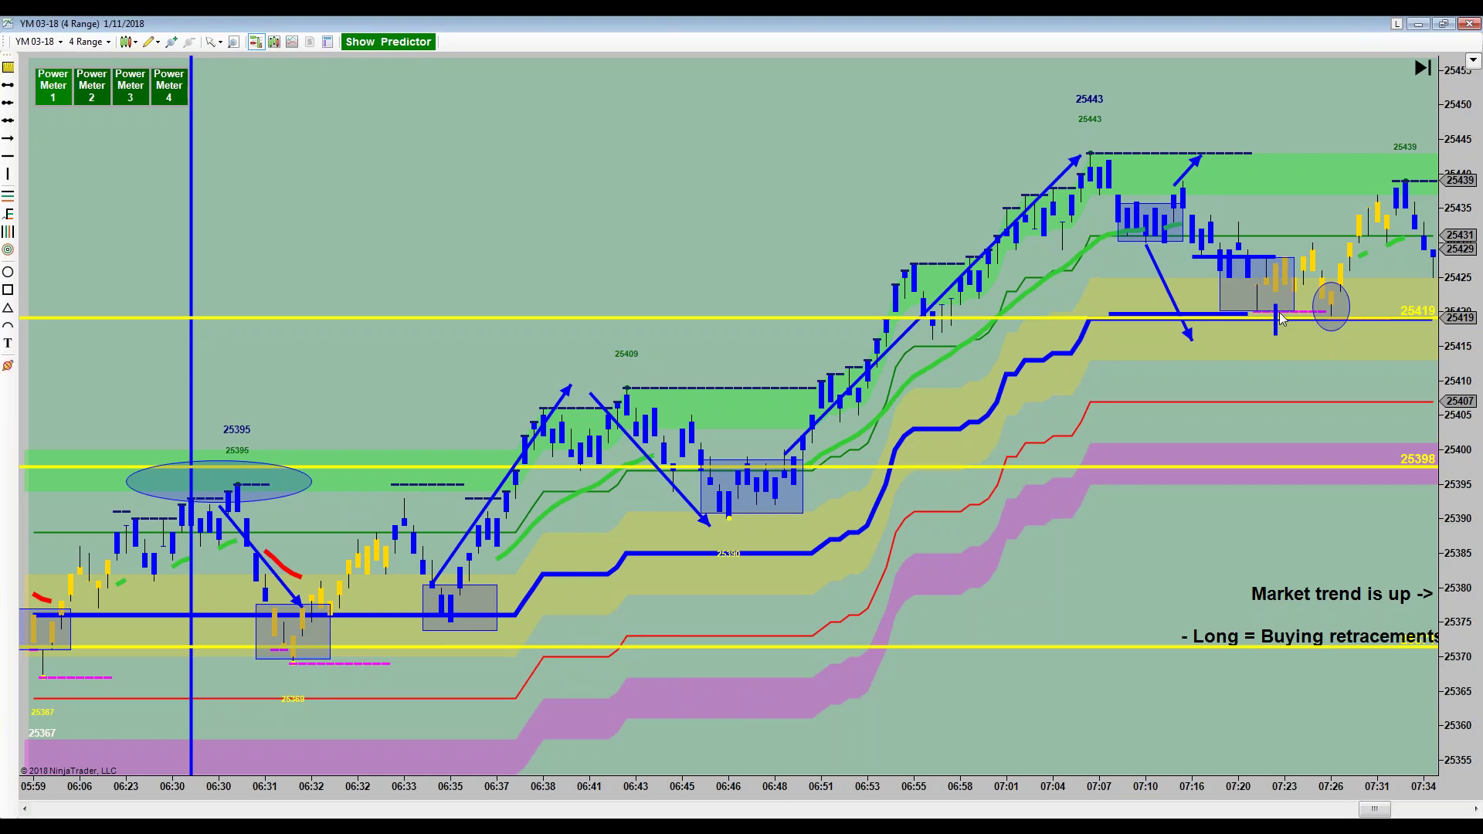
pyautogui.moveTo(559, 245); pyautogui.dragTo(702, 258)
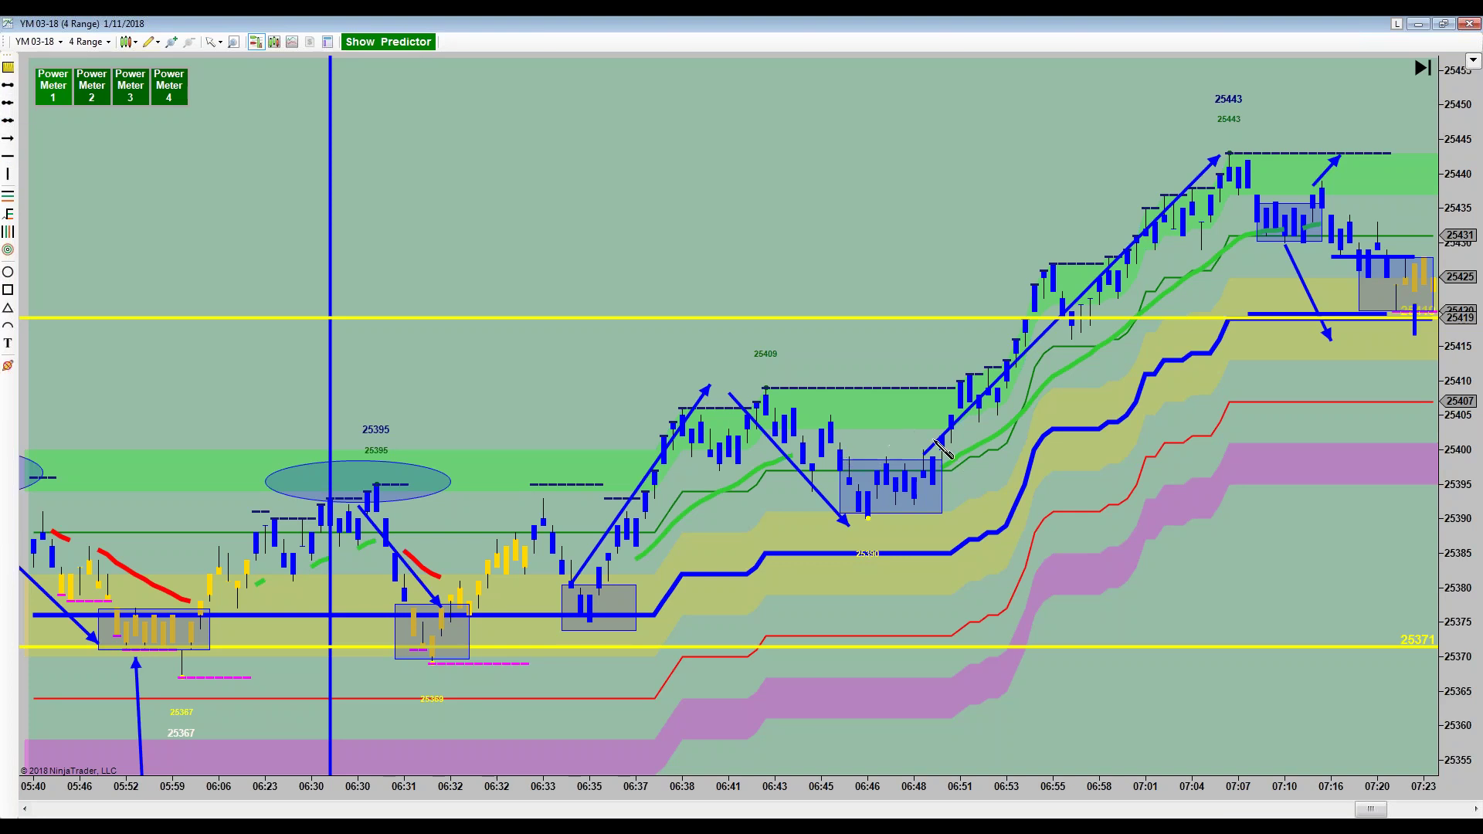
# - Draw a short horizontal line at about 25398, spanning roughly 06:50 to 06:57
pyautogui.moveTo(969, 442); pyautogui.dragTo(828, 441)
pyautogui.moveTo(921, 444); pyautogui.dragTo(877, 497)
pyautogui.moveTo(877, 497); pyautogui.dragTo(1029, 468)
# - Draw two small ellipses around the bars near 06:46 and 06:47 inside the pullback rectangle below 25400
pyautogui.click(8, 272)
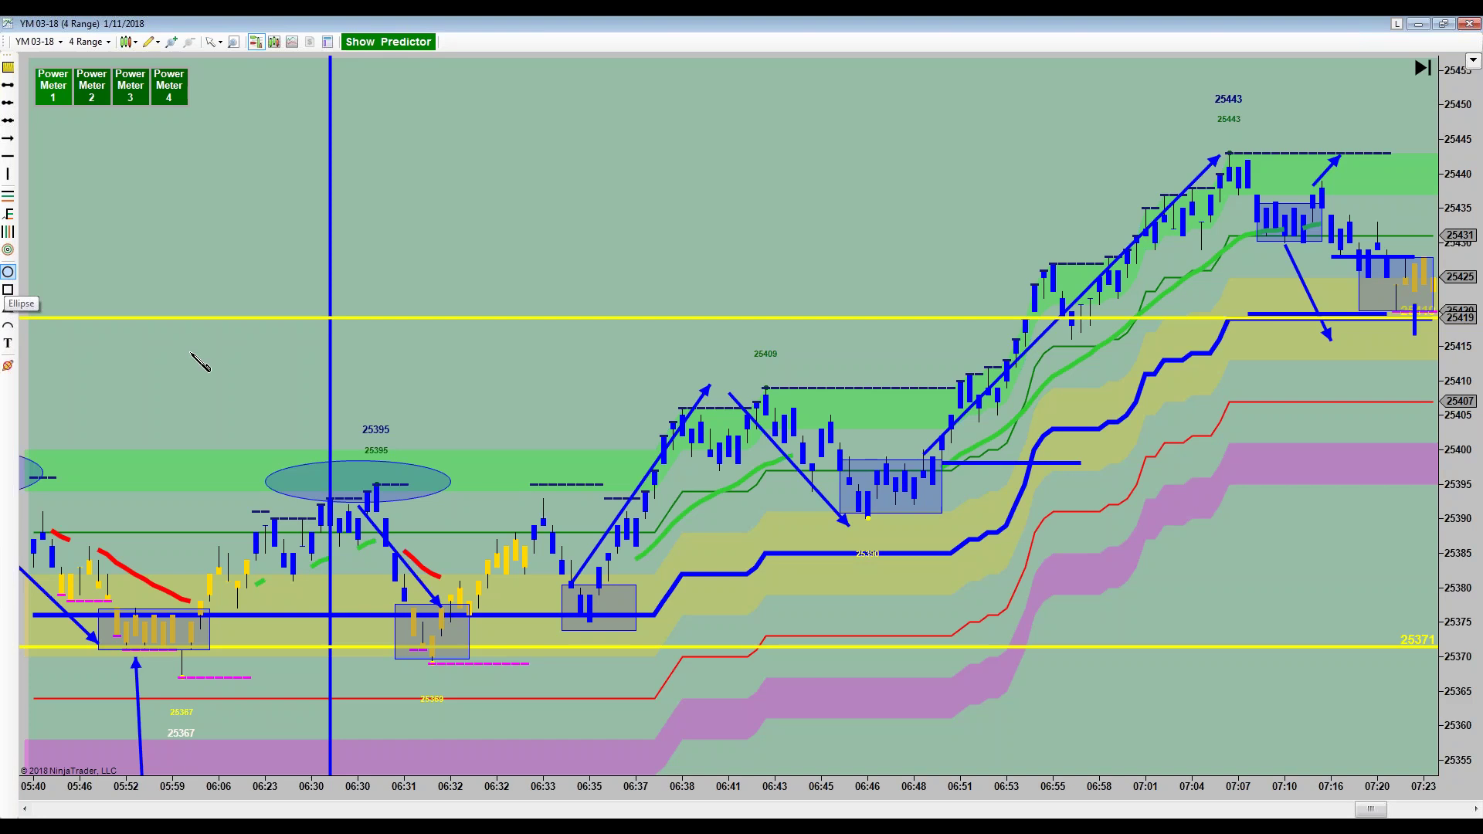
pyautogui.press('Escape')
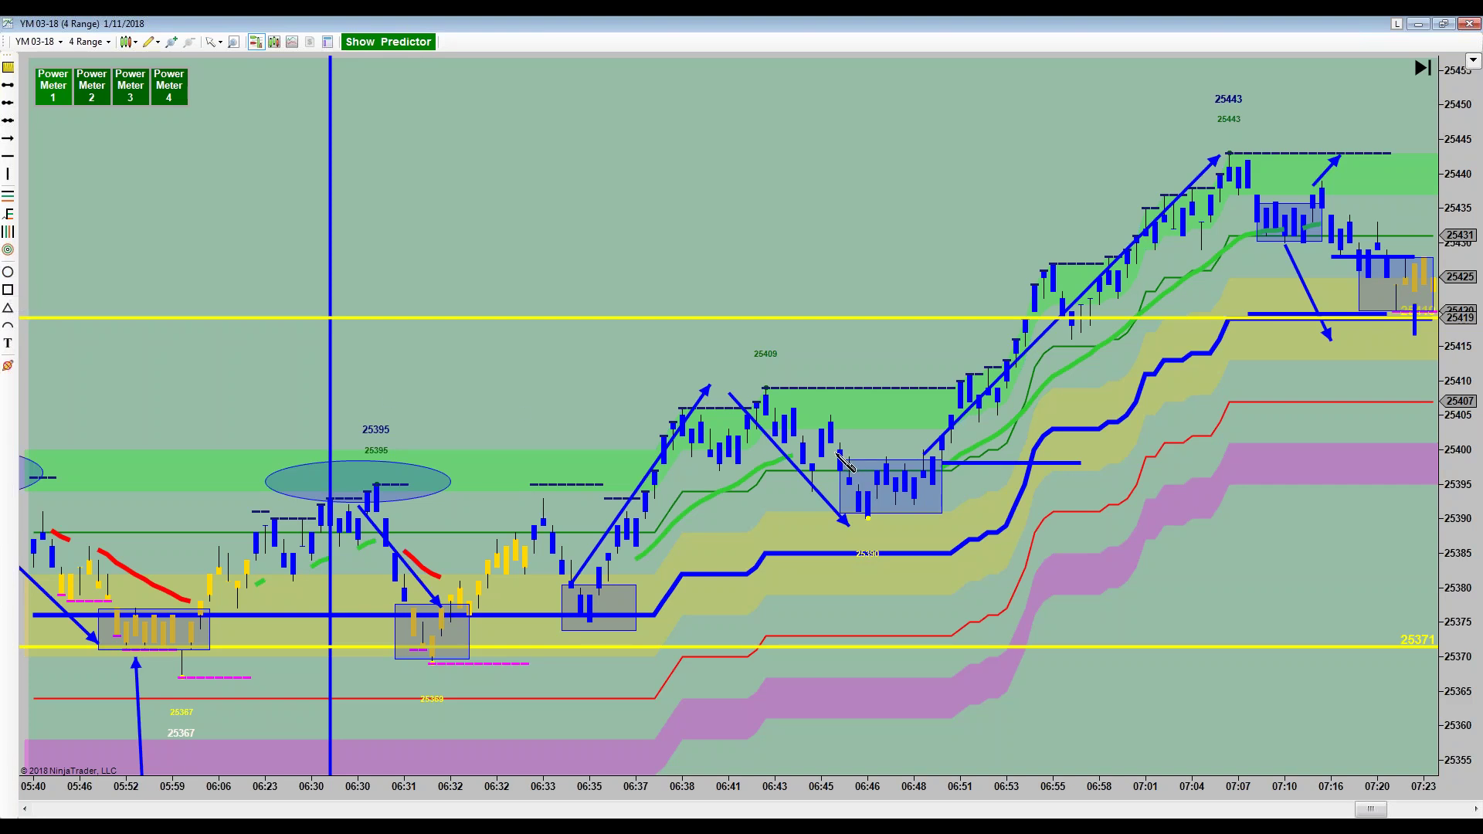
pyautogui.moveTo(850, 451); pyautogui.dragTo(849, 496)
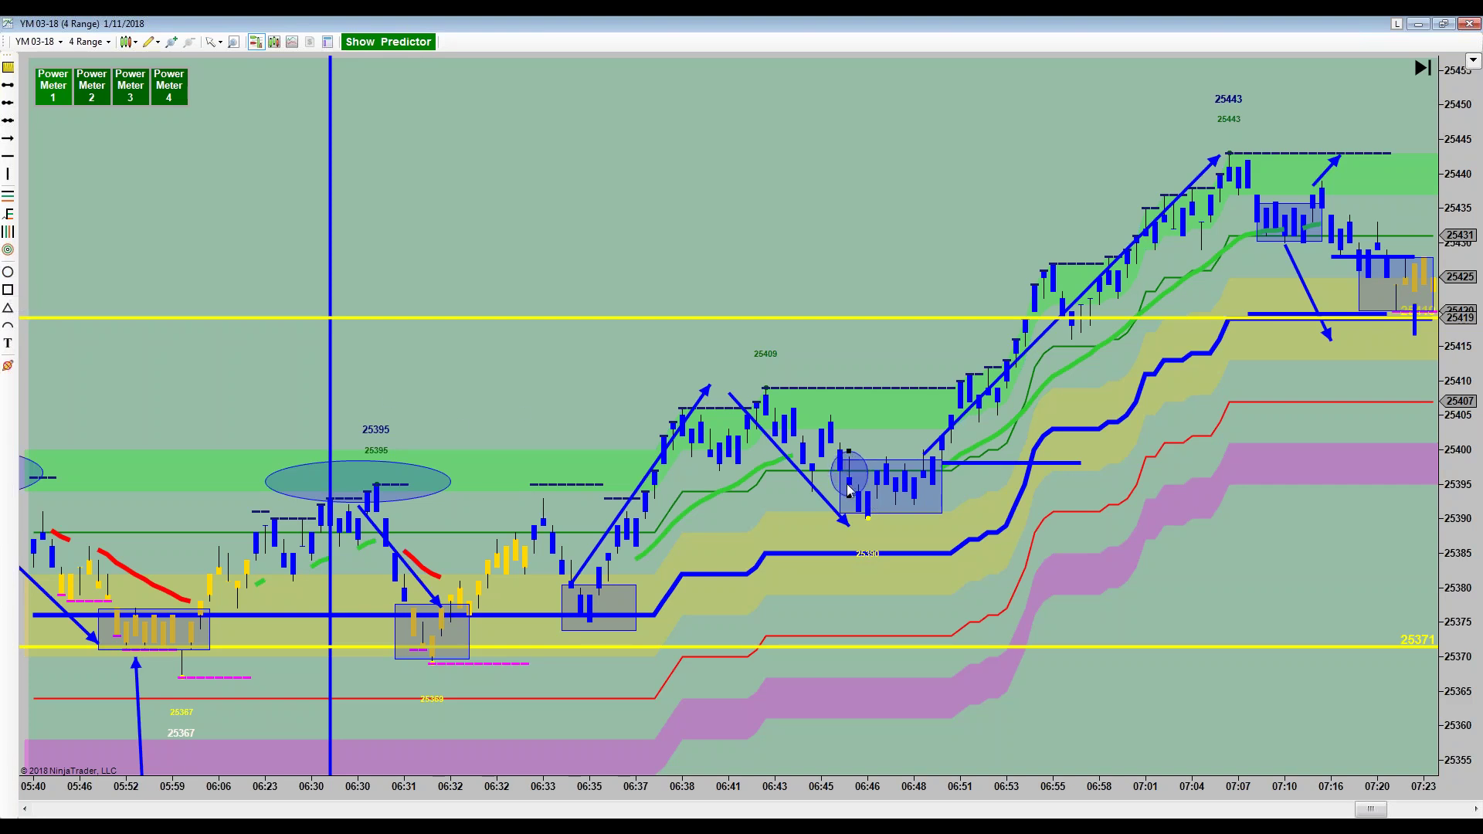
pyautogui.click(8, 272)
pyautogui.moveTo(877, 456); pyautogui.dragTo(895, 491)
# - Adjust the positions of the three support rectangles near 05:52, 06:31 and 06:35 so they frame the pullback lows
pyautogui.click(128, 613)
pyautogui.moveTo(209, 649)
pyautogui.mouseDown()
pyautogui.moveTo(207, 679)
pyautogui.moveTo(209, 649)
pyautogui.mouseUp()
pyautogui.moveTo(414, 609)
pyautogui.mouseDown()
pyautogui.moveTo(386, 611)
pyautogui.moveTo(419, 614)
pyautogui.mouseUp()
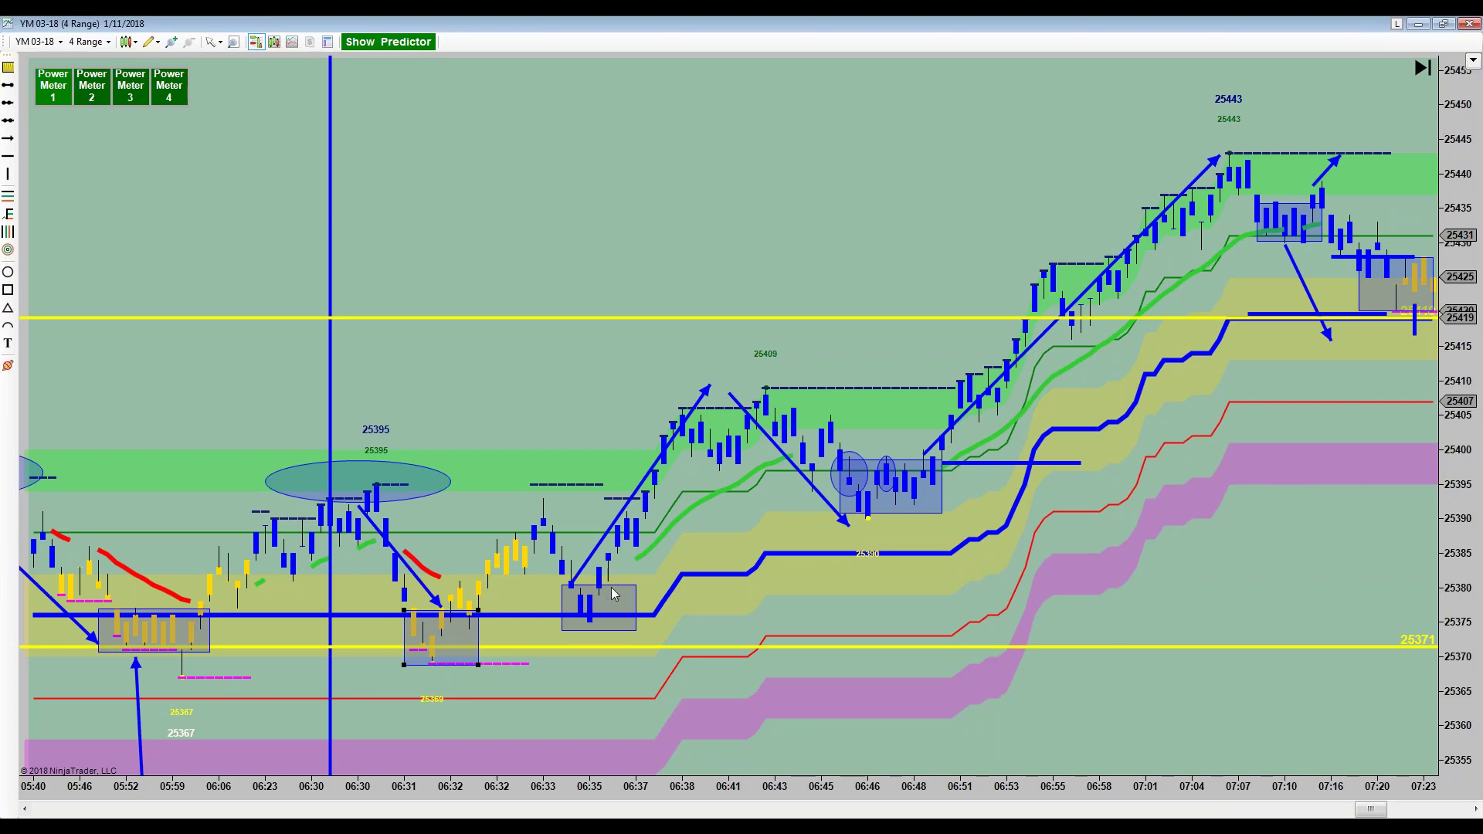
pyautogui.moveTo(615, 586); pyautogui.dragTo(606, 588)
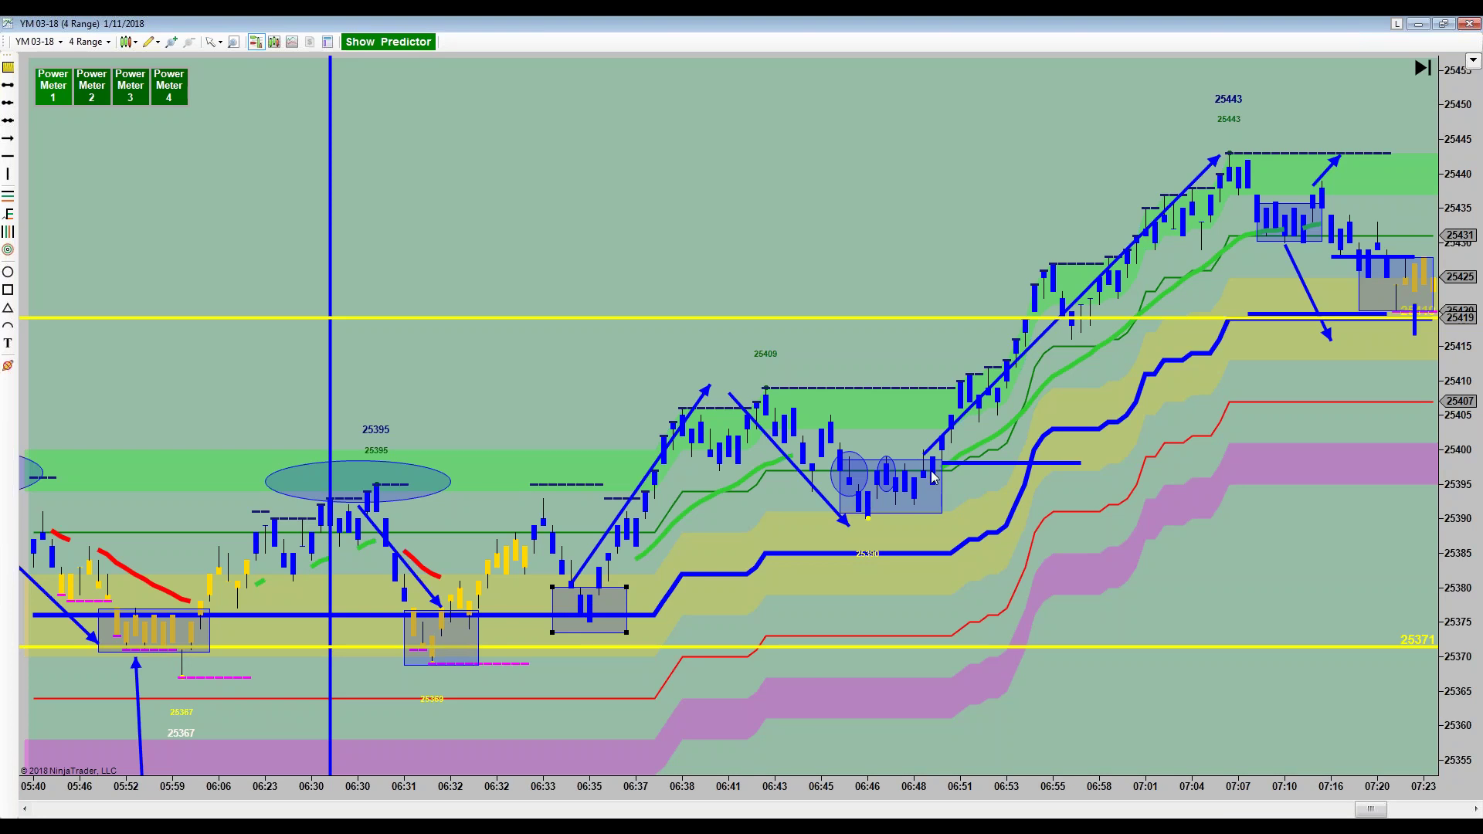
# - Nudge the short horizontal line starting near 06:50 slightly upward
pyautogui.click(960, 463)
pyautogui.moveTo(960, 465)
pyautogui.mouseDown()
pyautogui.moveTo(932, 469)
pyautogui.moveTo(958, 463)
pyautogui.mouseUp()
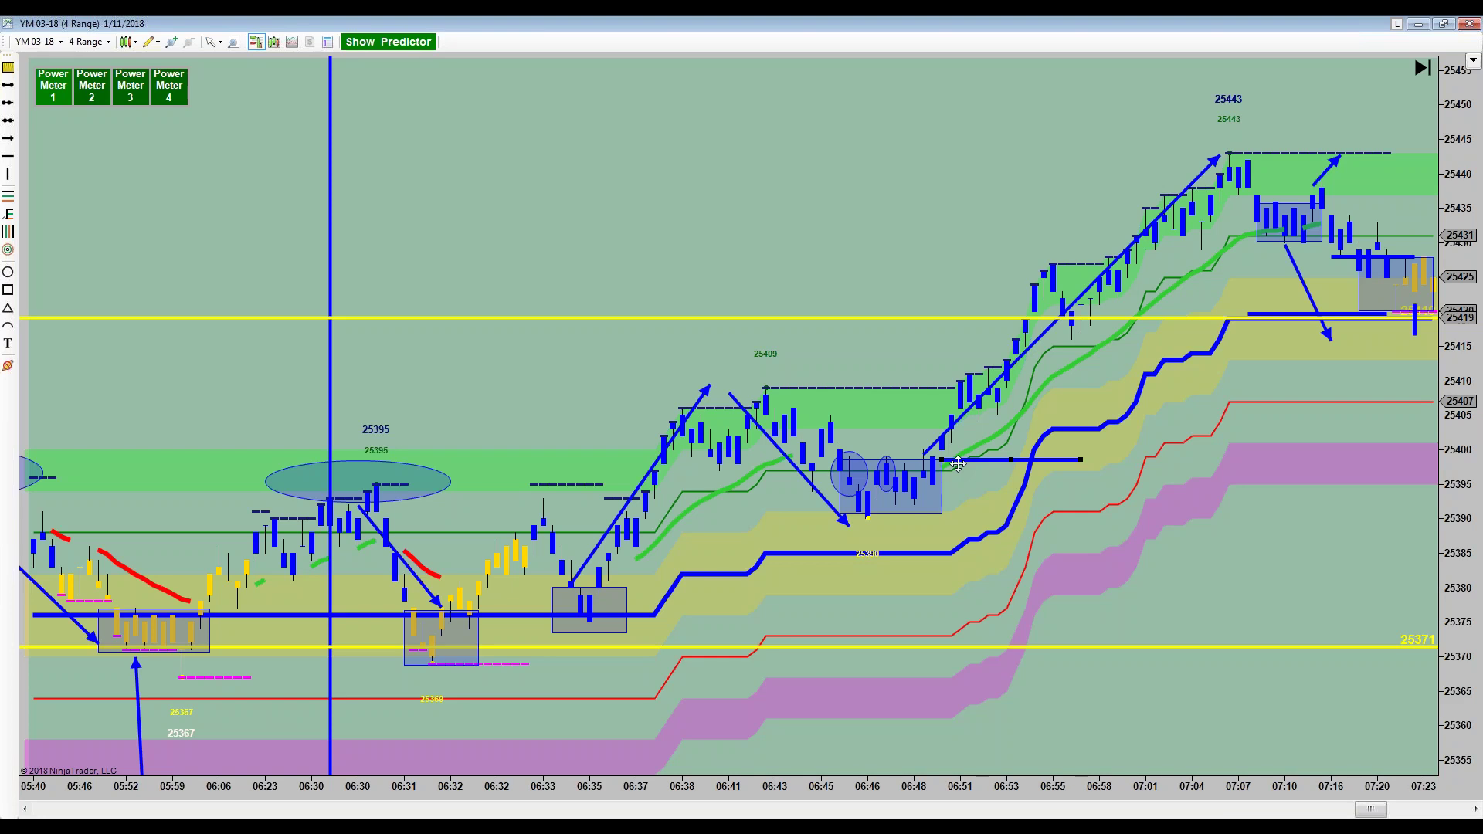
pyautogui.moveTo(1007, 455)
pyautogui.mouseDown()
pyautogui.moveTo(850, 460)
pyautogui.moveTo(1011, 458)
pyautogui.mouseUp()
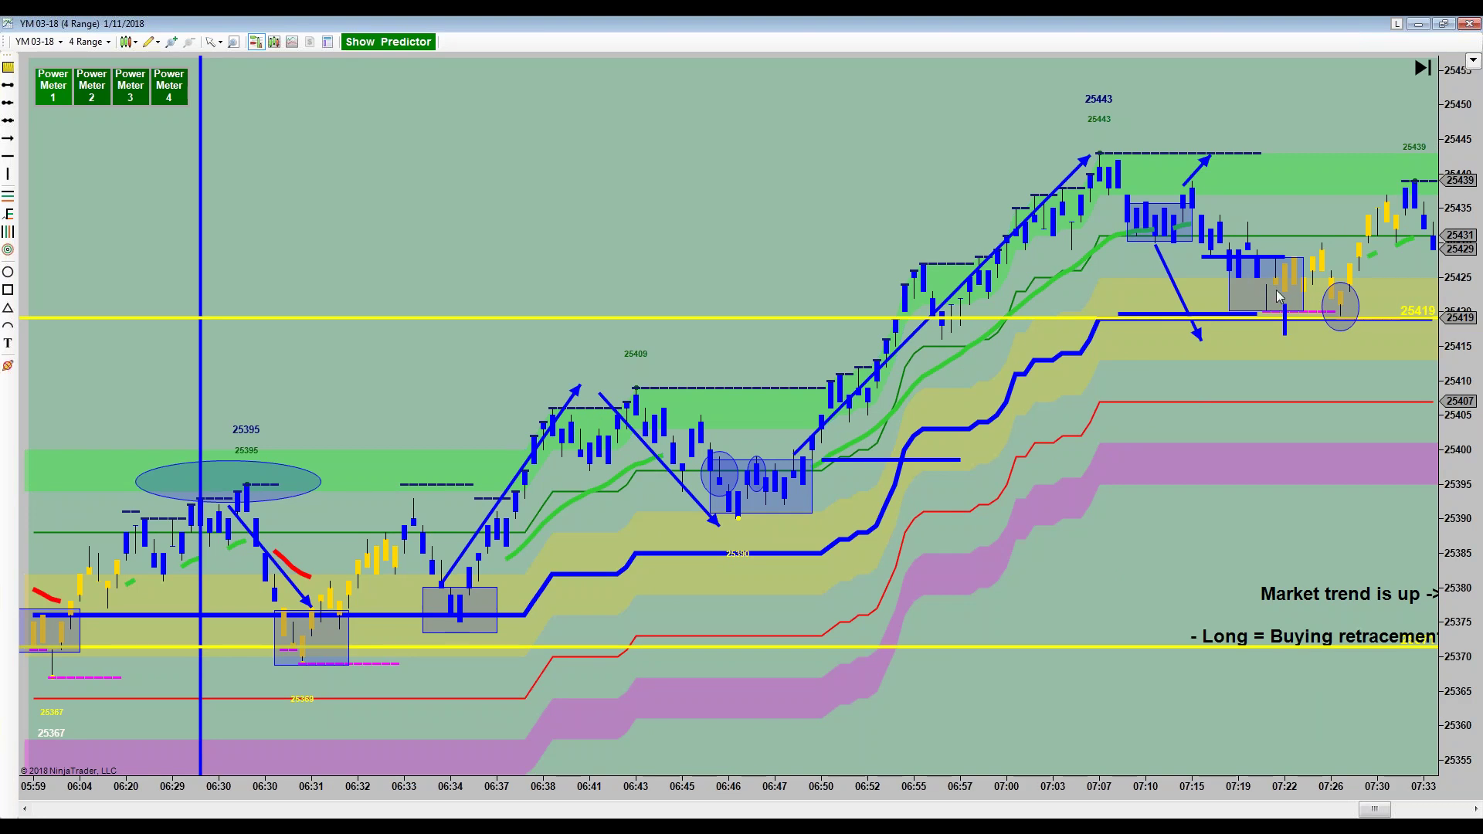
# - Draw an ellipse around the yellow bars near 07:22, between about 25428 and 25421
pyautogui.click(9, 272)
pyautogui.moveTo(1275, 254)
pyautogui.mouseDown()
pyautogui.moveTo(1332, 301)
pyautogui.moveTo(1327, 322)
pyautogui.moveTo(1313, 308)
pyautogui.mouseUp()
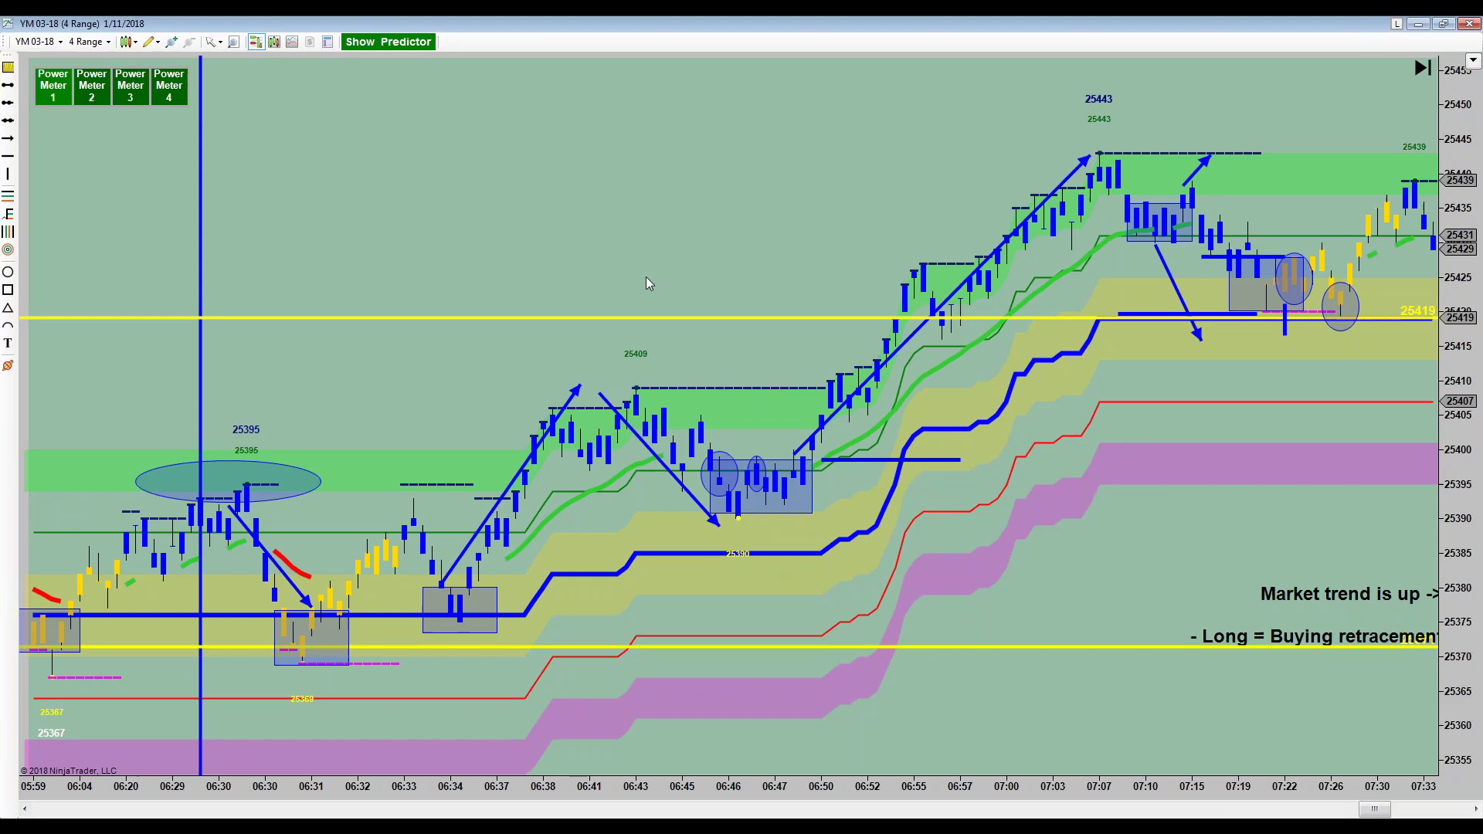
# - Place a buy limit order for 1 contract at 25400
pyautogui.moveTo(603, 216); pyautogui.dragTo(1101, 230)
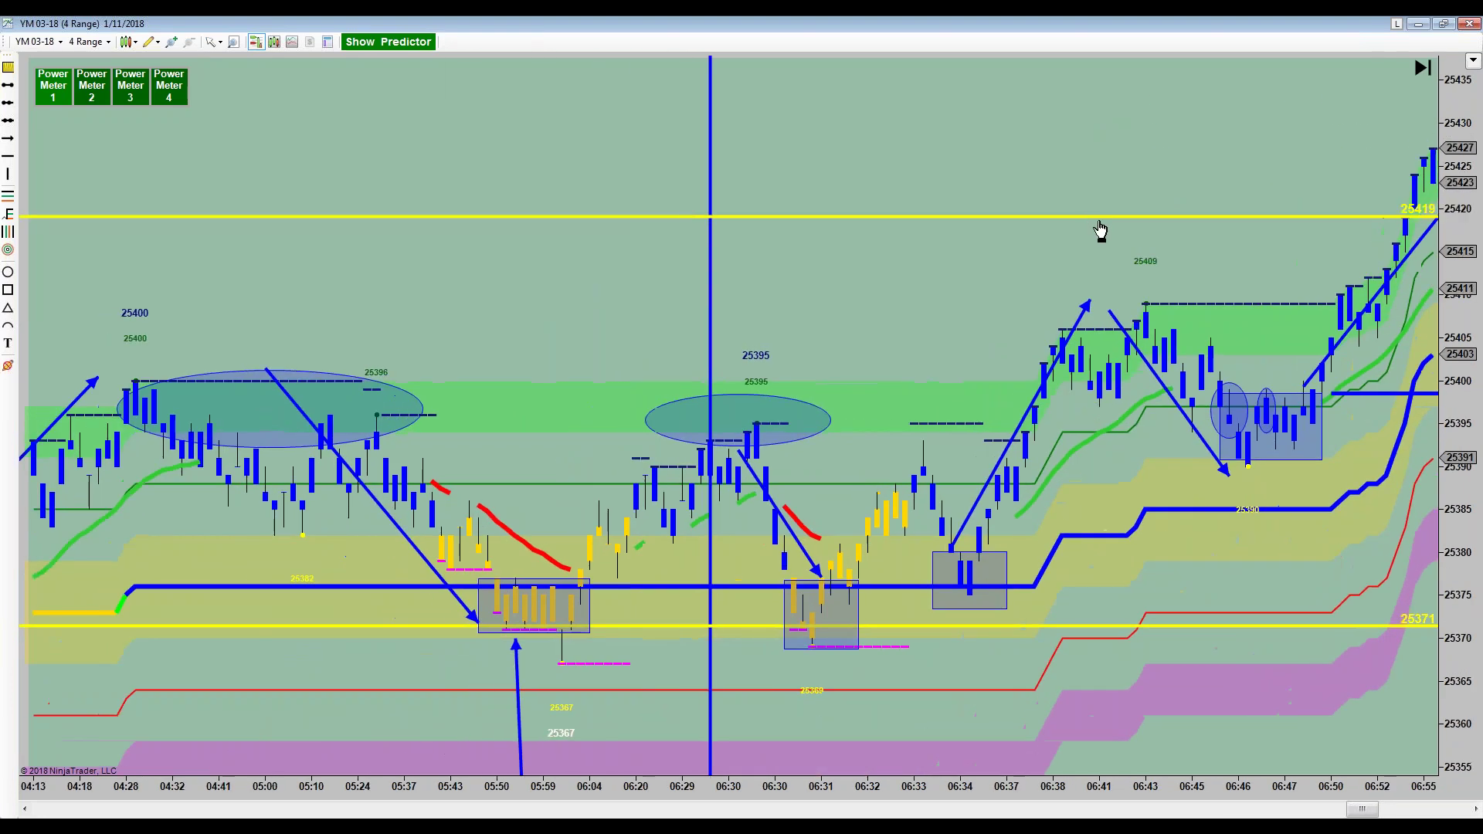
pyautogui.rightClick(1354, 380)
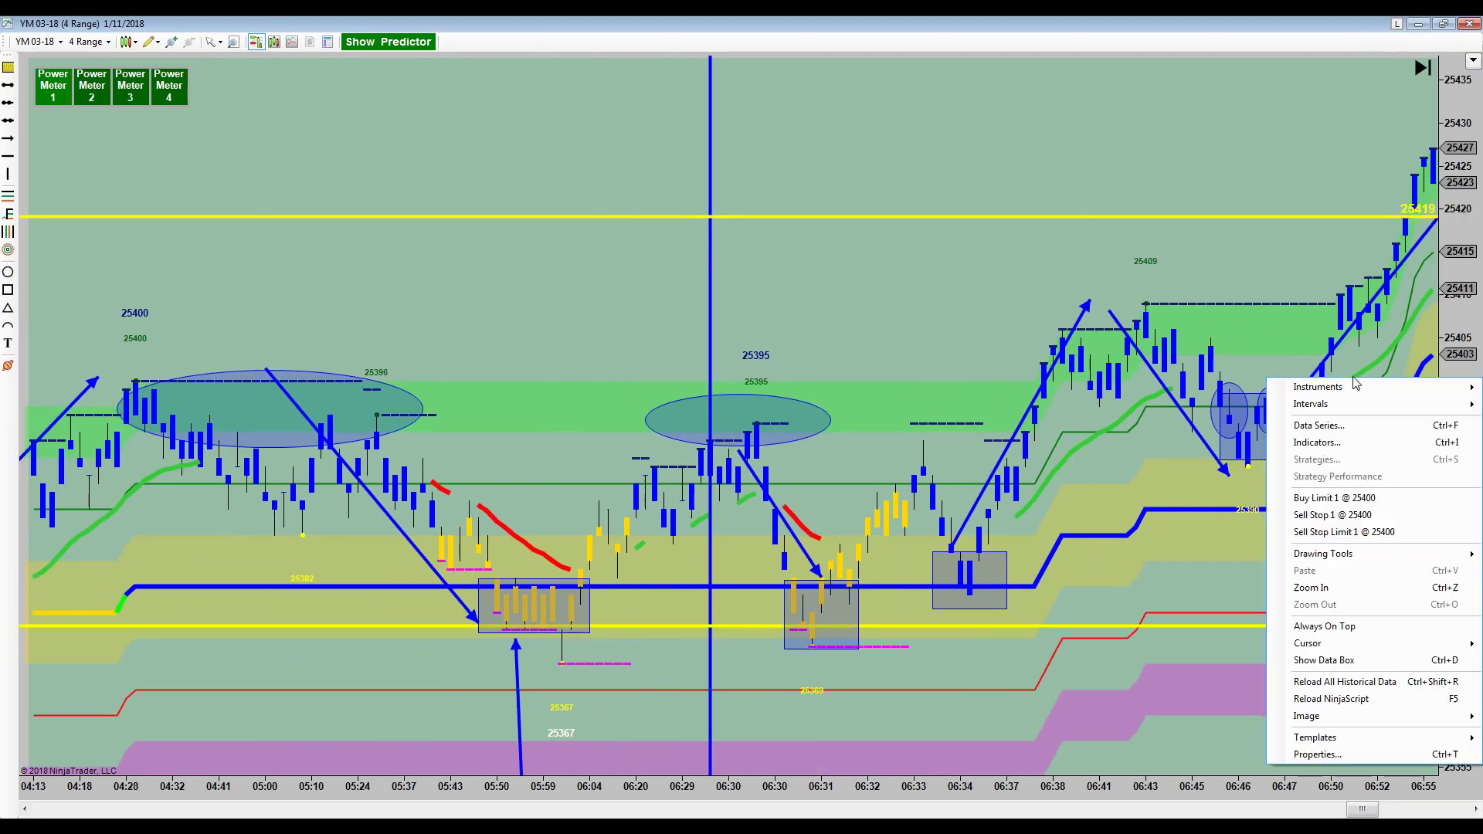
pyautogui.click(1328, 506)
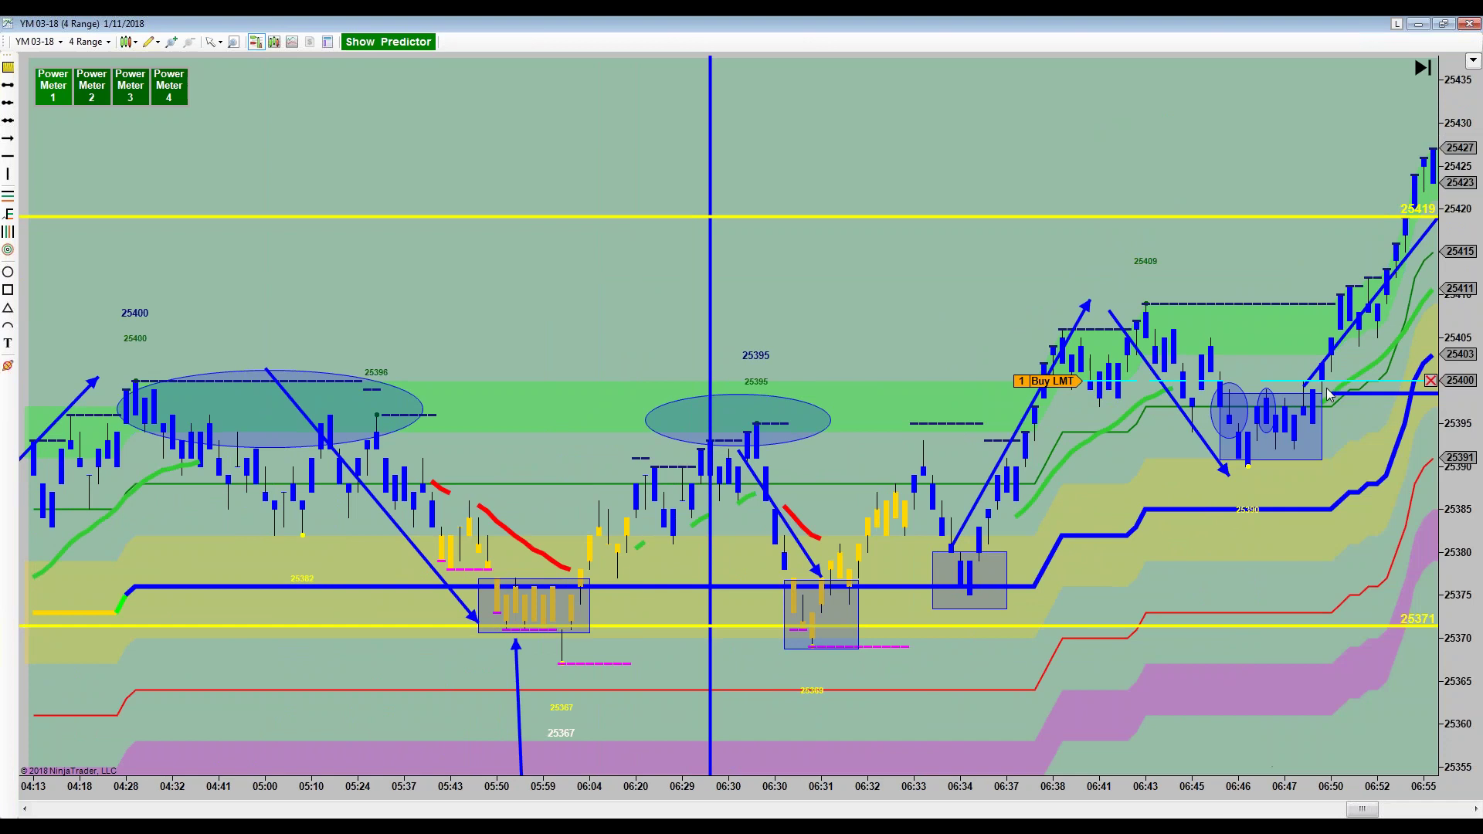
pyautogui.click(1063, 387)
pyautogui.click(1062, 386)
# - Draw two short horizontal lines around the buy order, one at about 25424 above it and one at about 25388 below it
pyautogui.moveTo(1238, 256); pyautogui.dragTo(1387, 253)
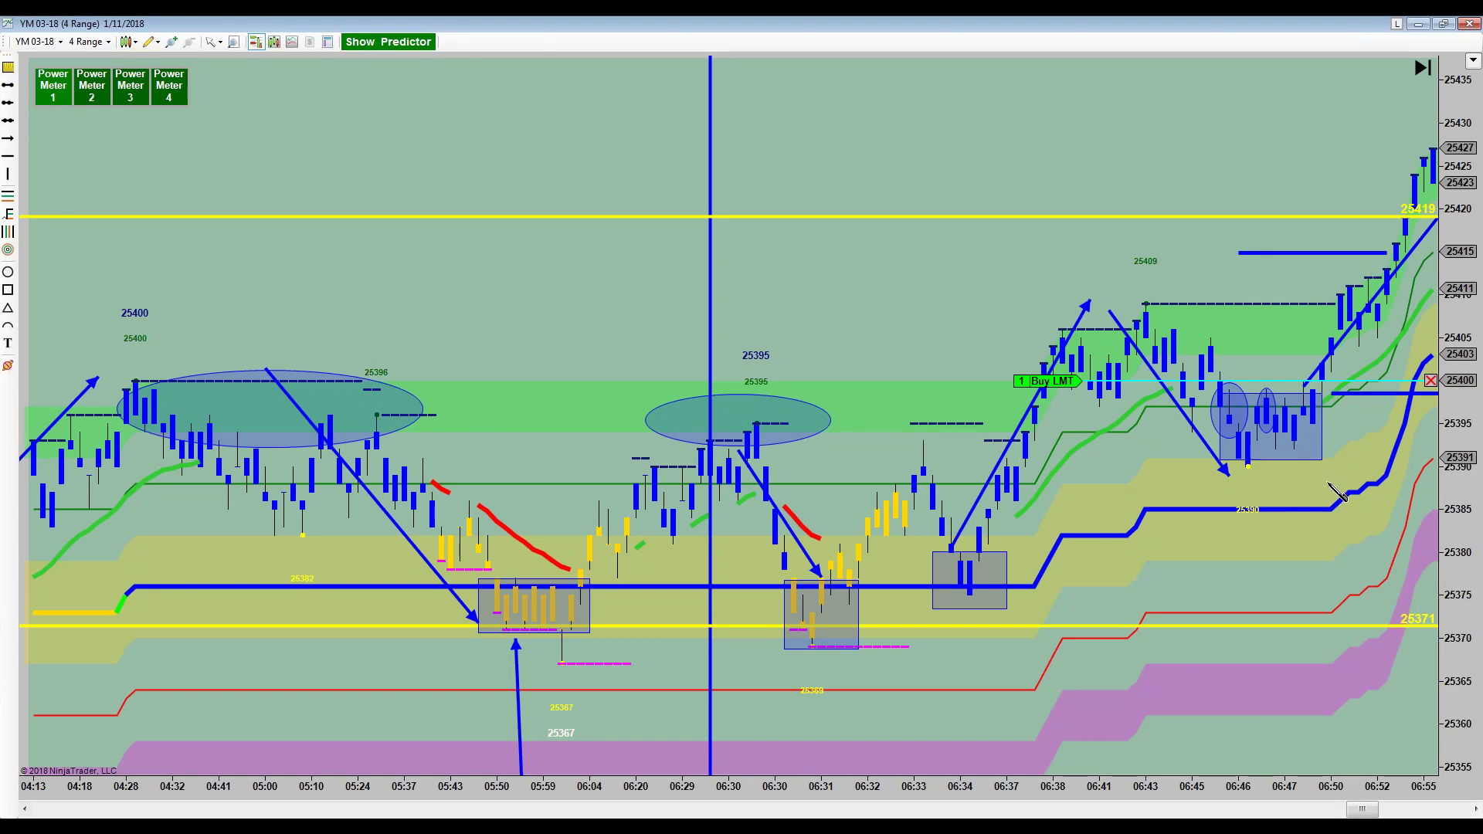
pyautogui.moveTo(1276, 479); pyautogui.dragTo(1414, 479)
pyautogui.moveTo(1343, 251); pyautogui.dragTo(1350, 175)
pyautogui.moveTo(1335, 481); pyautogui.dragTo(1376, 369)
pyautogui.moveTo(1339, 495); pyautogui.dragTo(1337, 484)
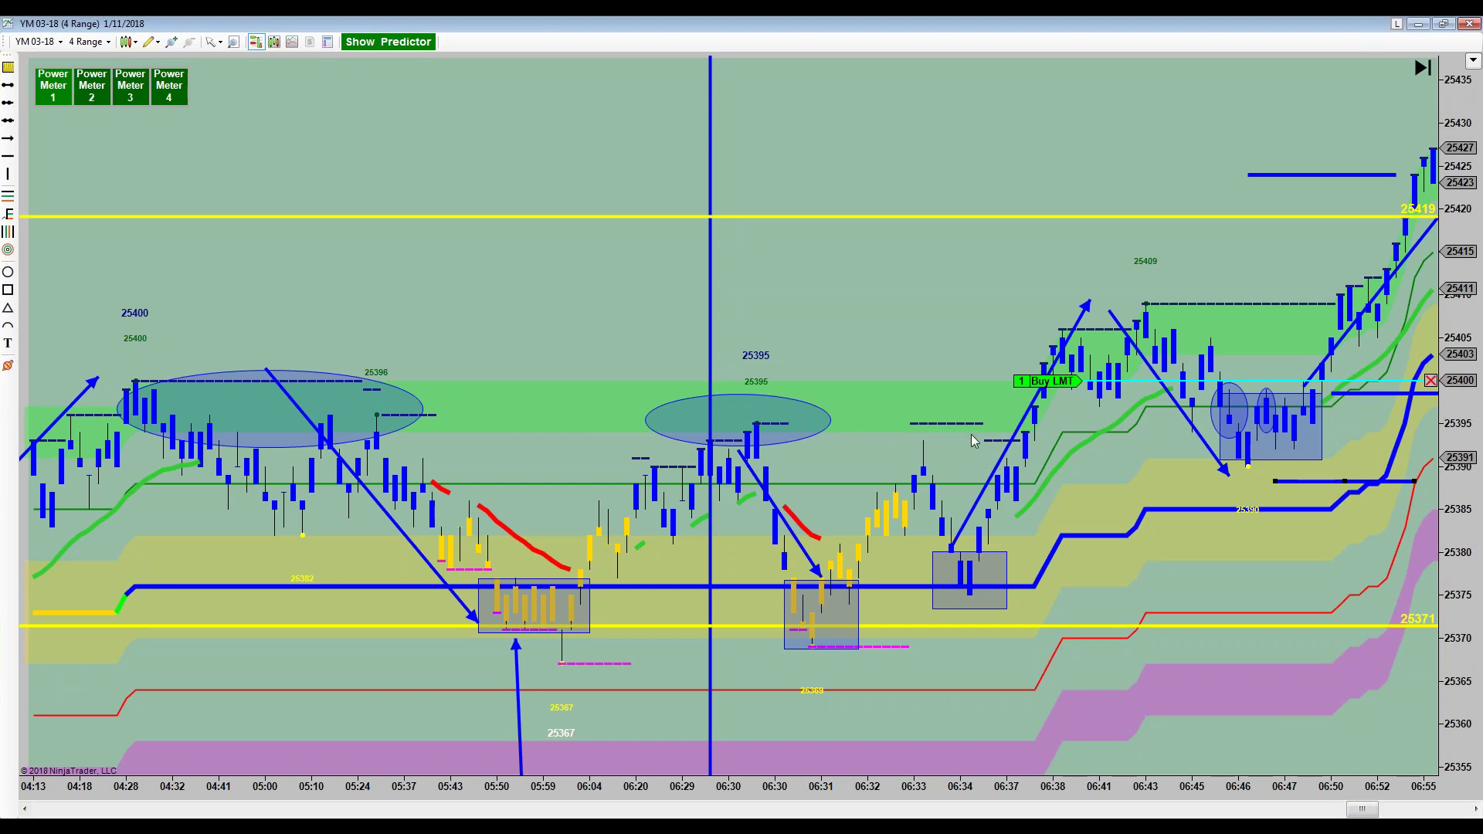
# - Cancel the existing buy limit order, place a new one for 1 contract at 25399 and move it to 25400
pyautogui.click(1431, 381)
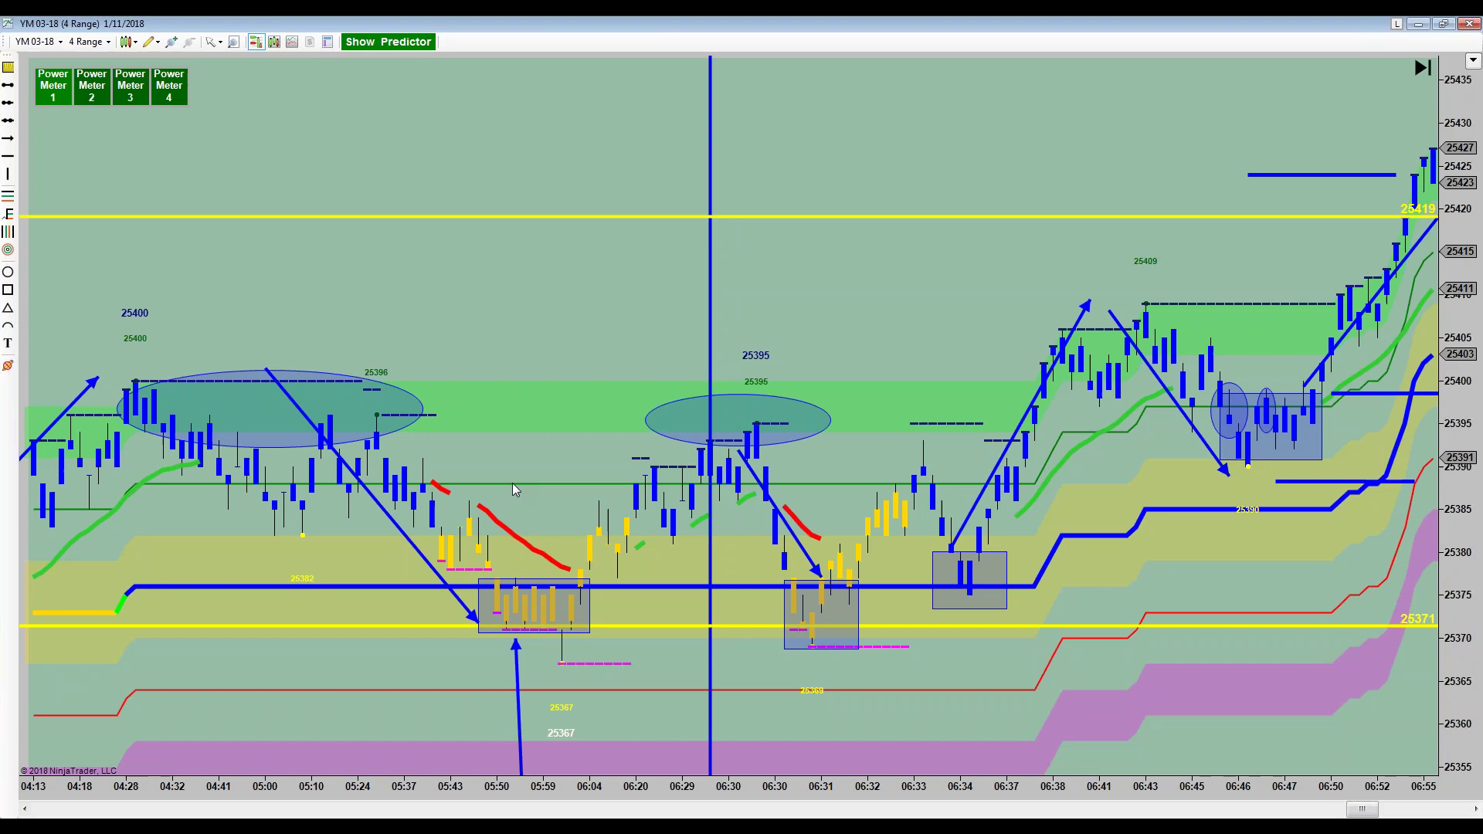
pyautogui.rightClick(1283, 387)
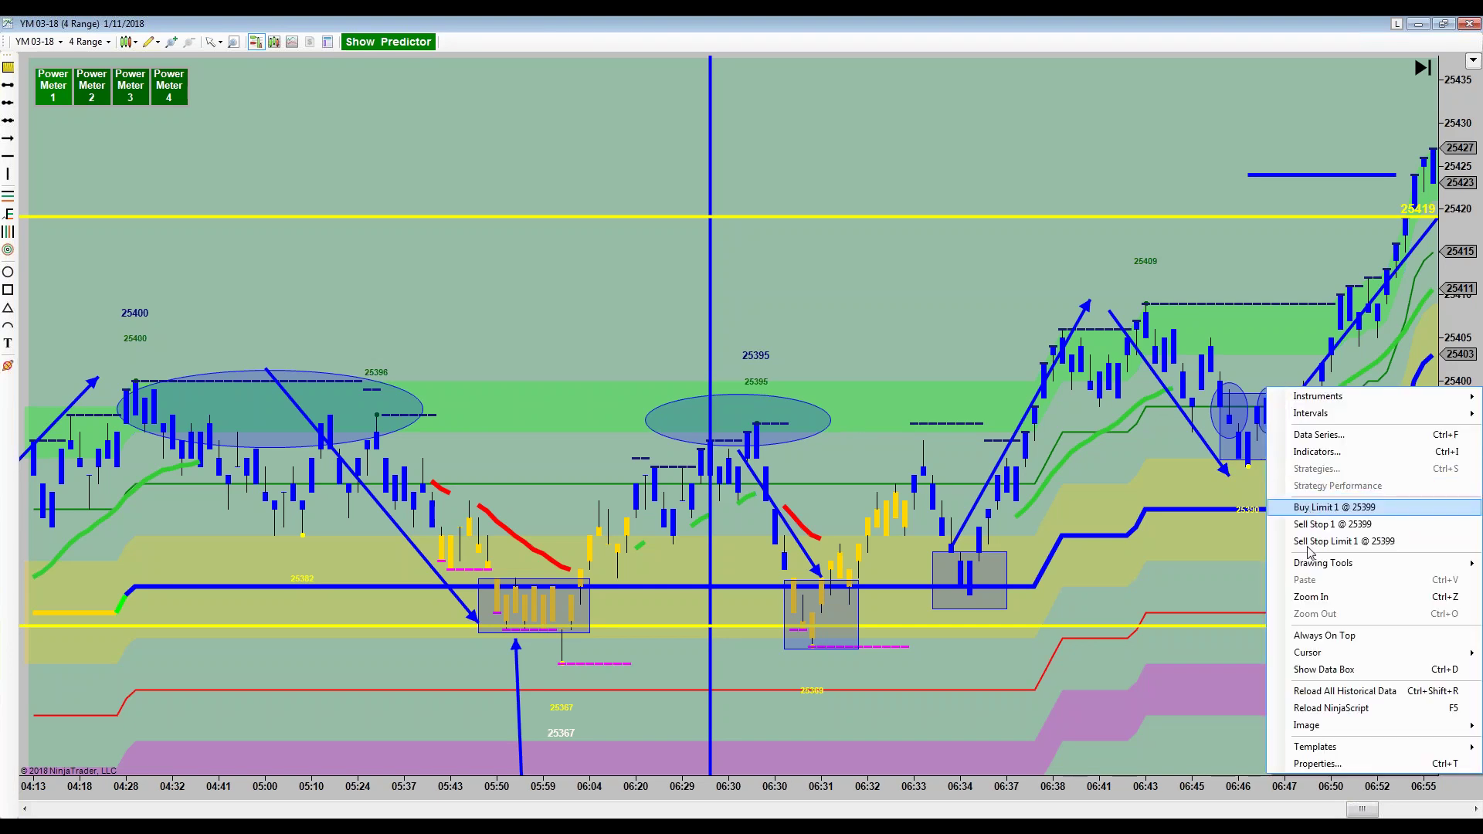
pyautogui.click(1313, 508)
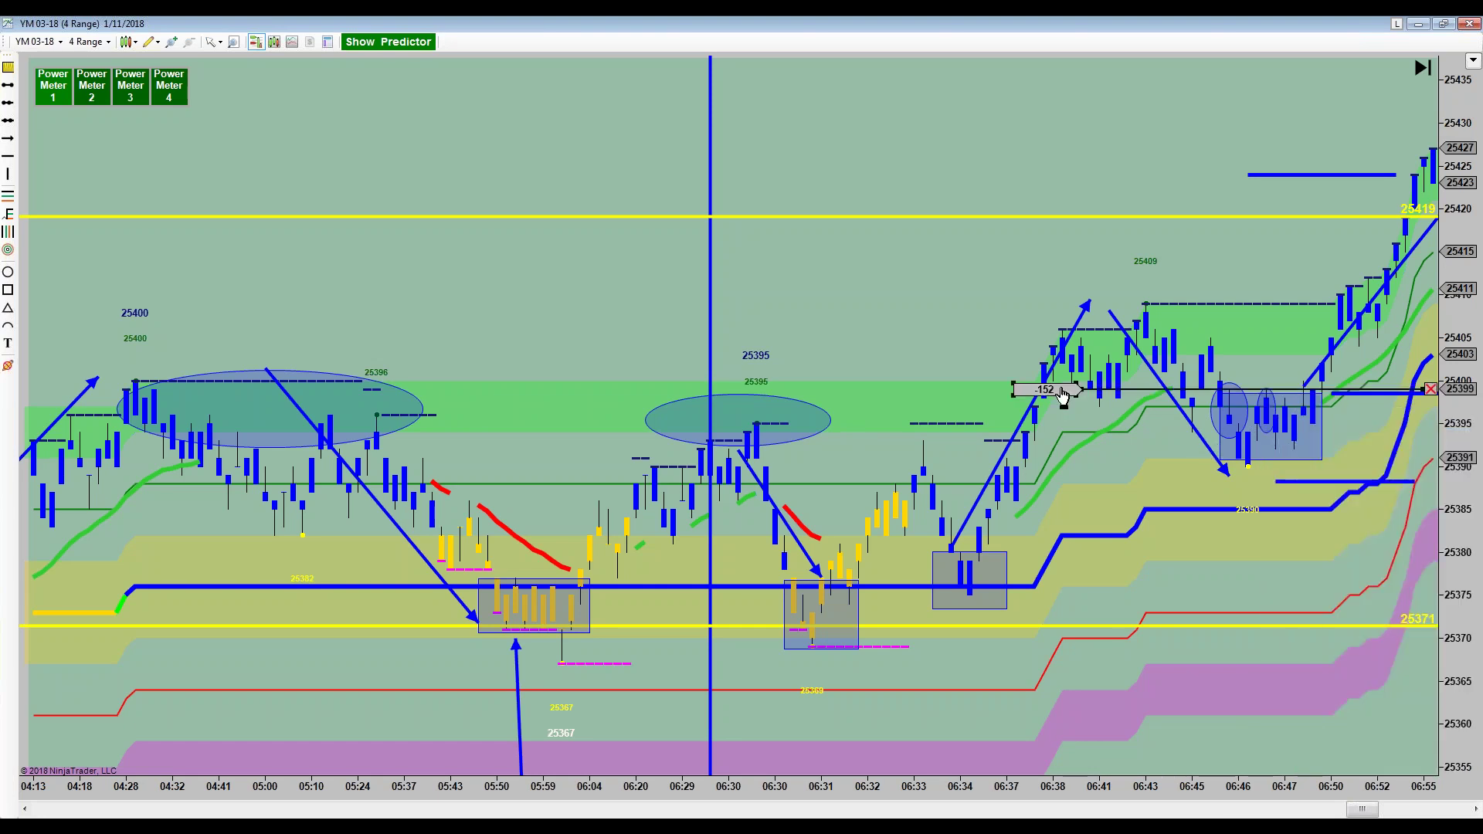
pyautogui.moveTo(1064, 394); pyautogui.dragTo(1062, 393)
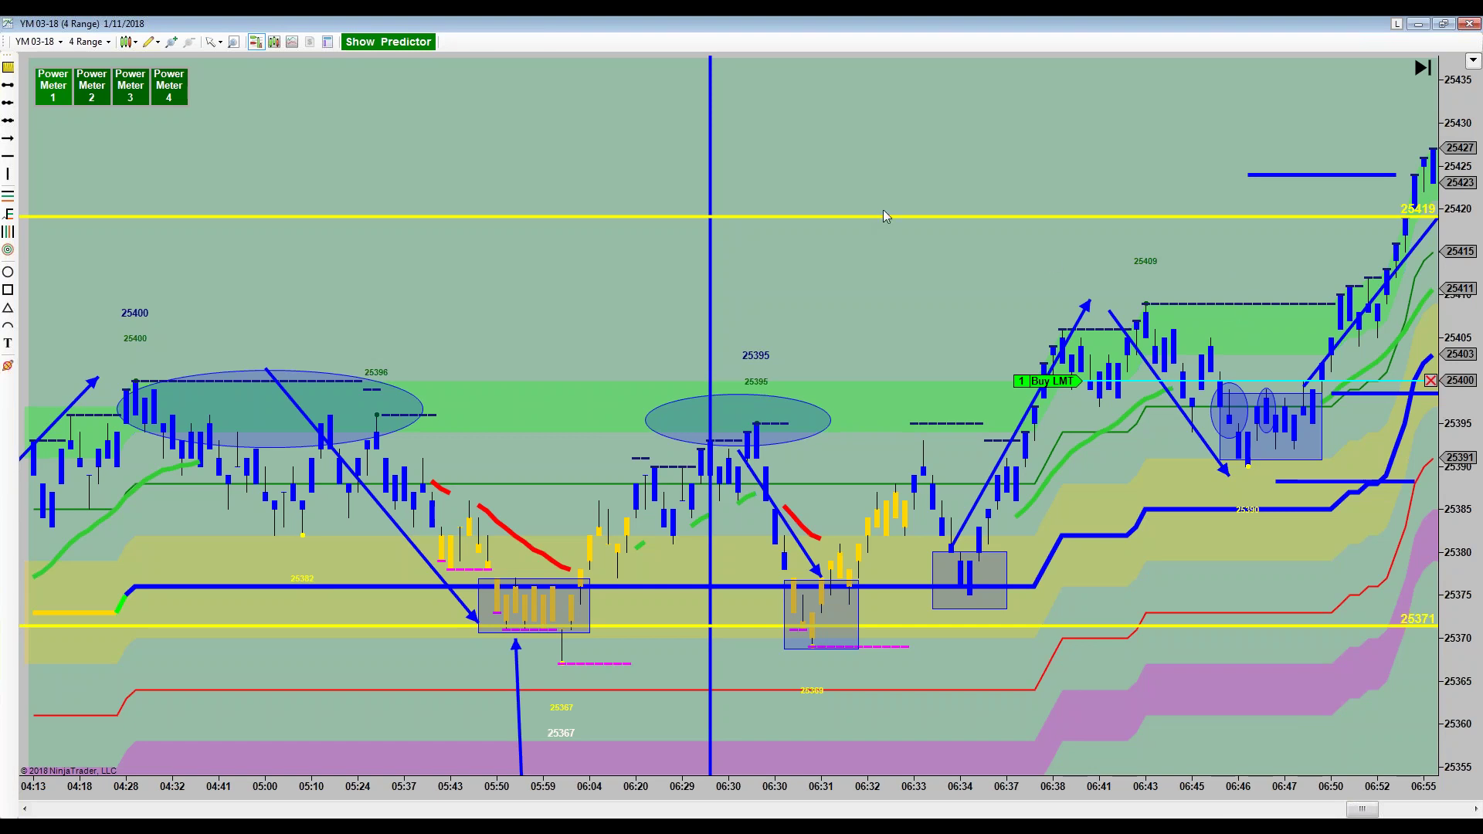
# - Move the upper yellow horizontal line to 25395 and lower the short line above the buy order to about 25408
pyautogui.moveTo(884, 218); pyautogui.dragTo(857, 429)
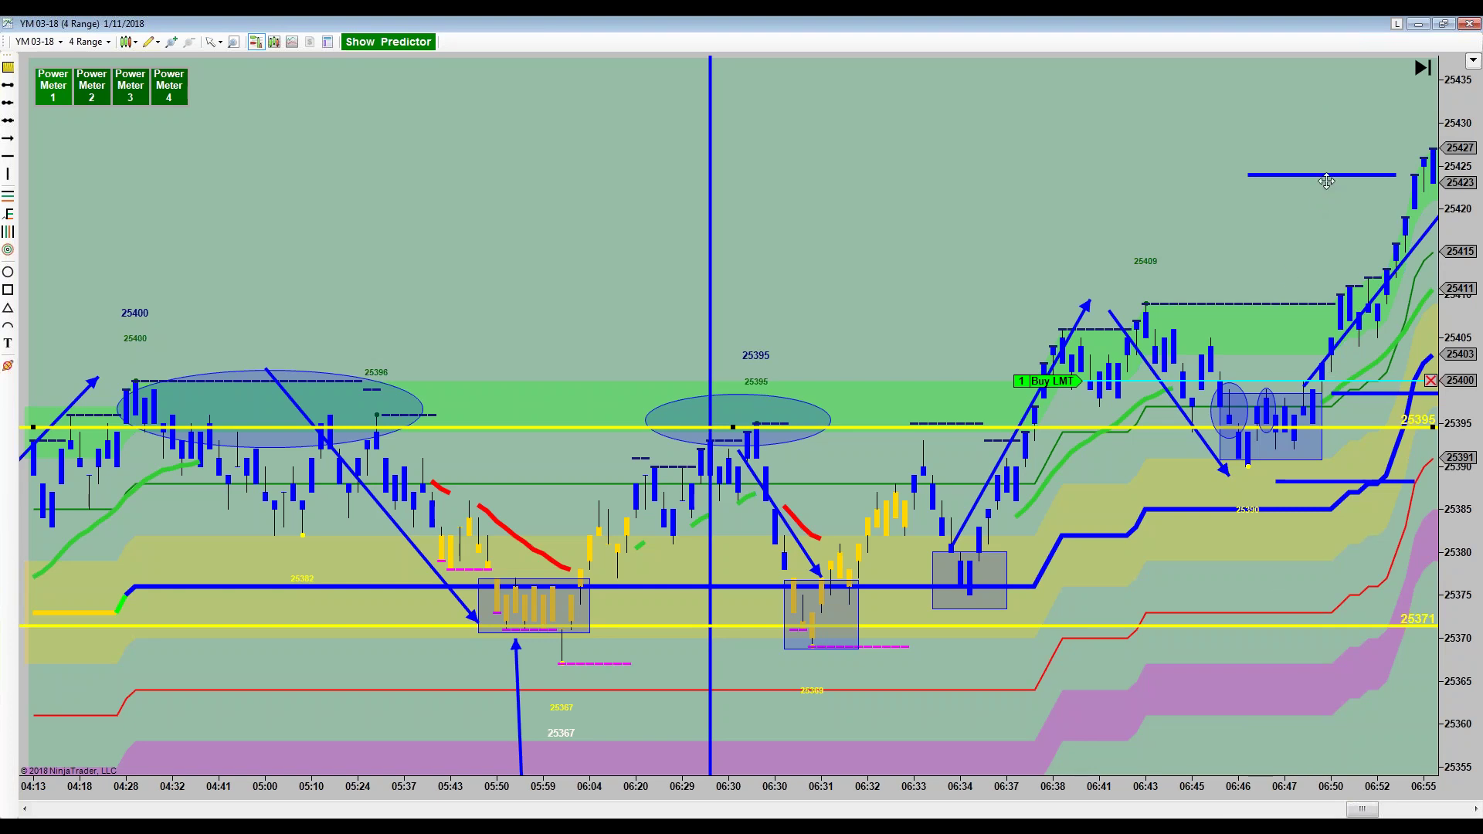
pyautogui.moveTo(1270, 310); pyautogui.dragTo(1275, 316)
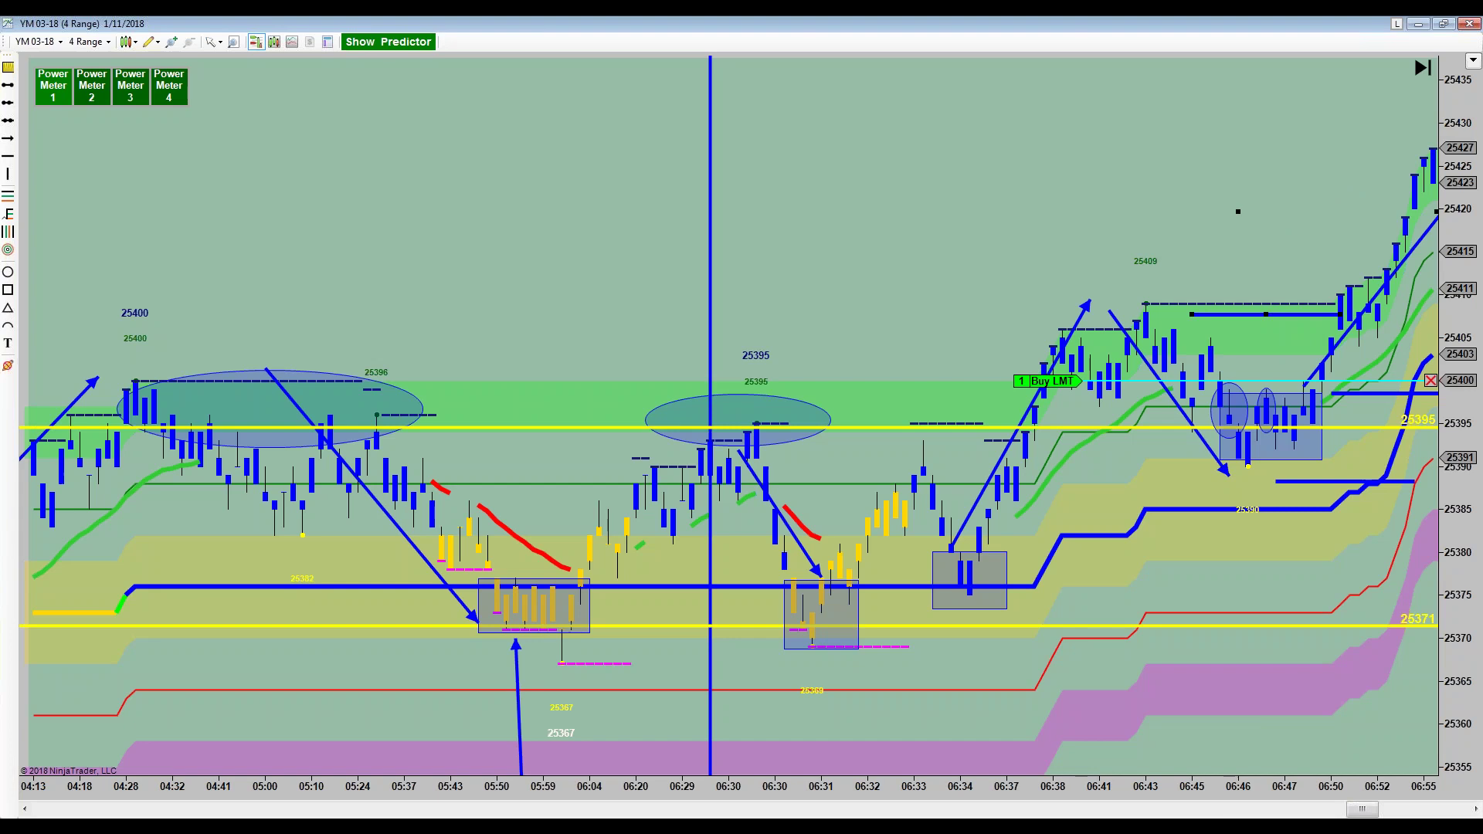
# - Draw an ellipse around the bars between about 06:50 and 06:52, from roughly 25411 down to 25405
pyautogui.moveTo(1139, 140); pyautogui.dragTo(907, 219)
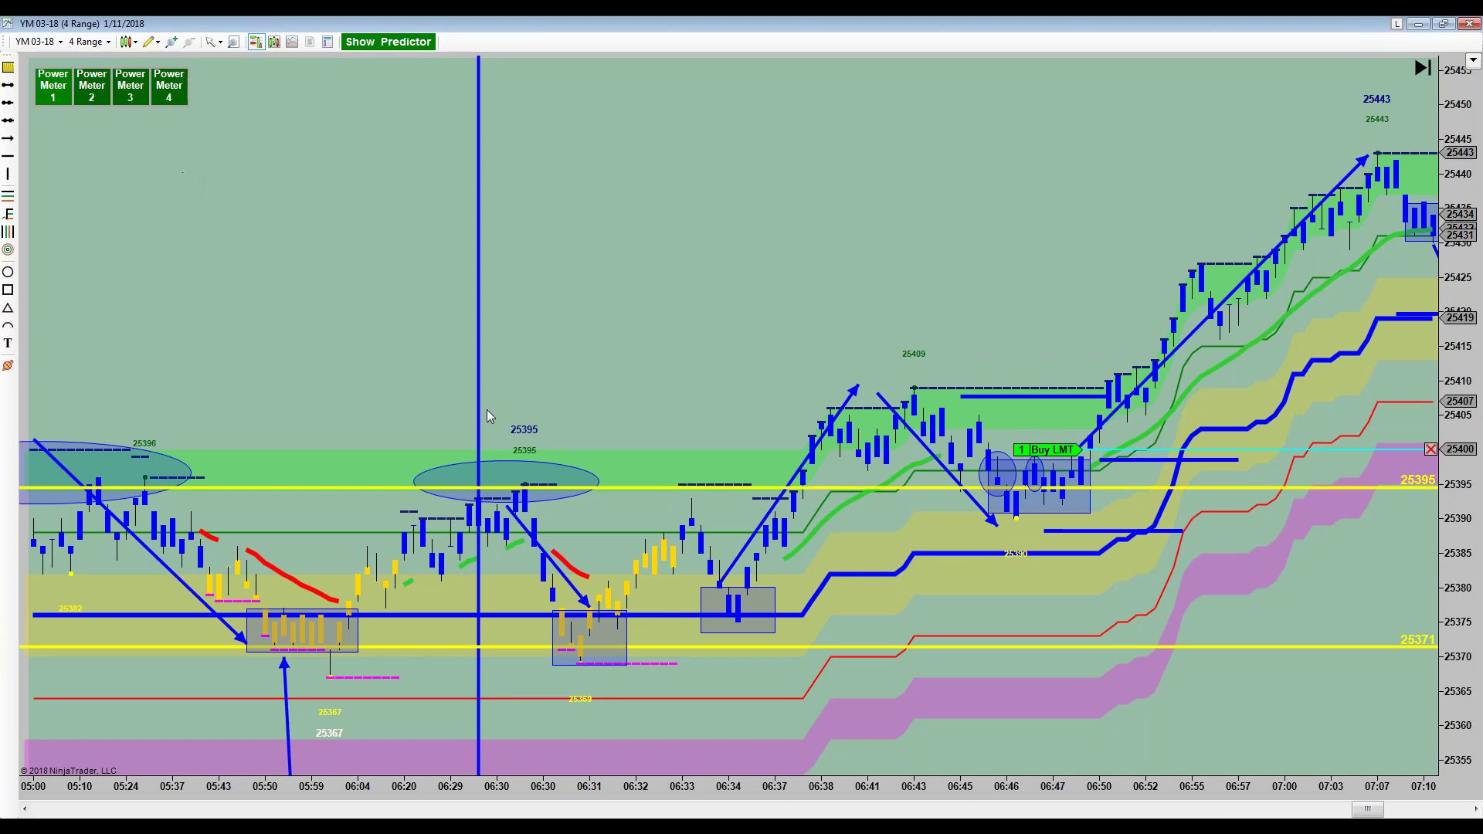
pyautogui.click(8, 290)
pyautogui.moveTo(1055, 371); pyautogui.dragTo(1157, 429)
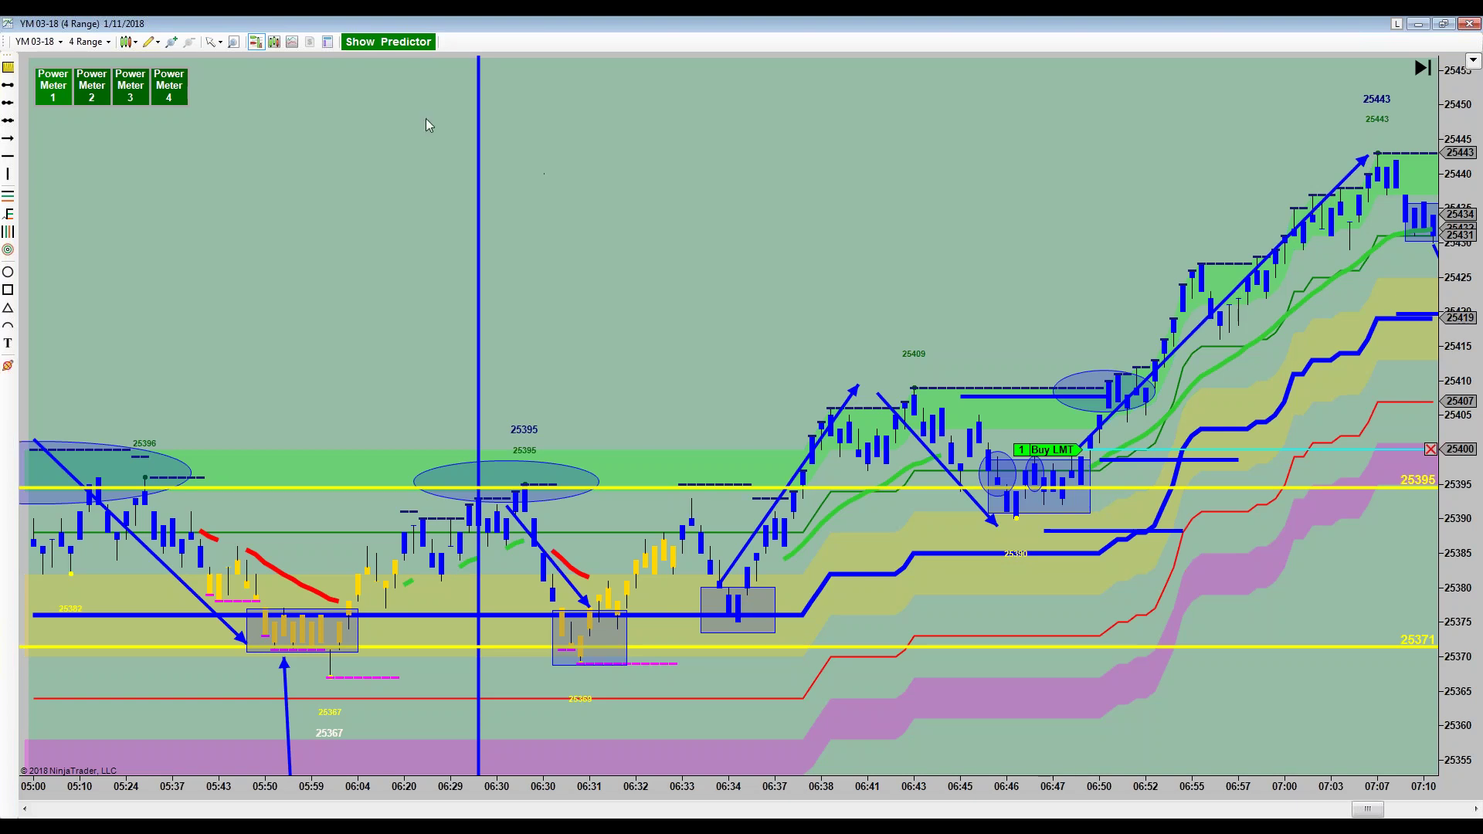
# - Start a text note in the empty area above the 06:30 to 06:35 bars with the heading "Win % - 50/50"
pyautogui.click(9, 344)
pyautogui.click(670, 225)
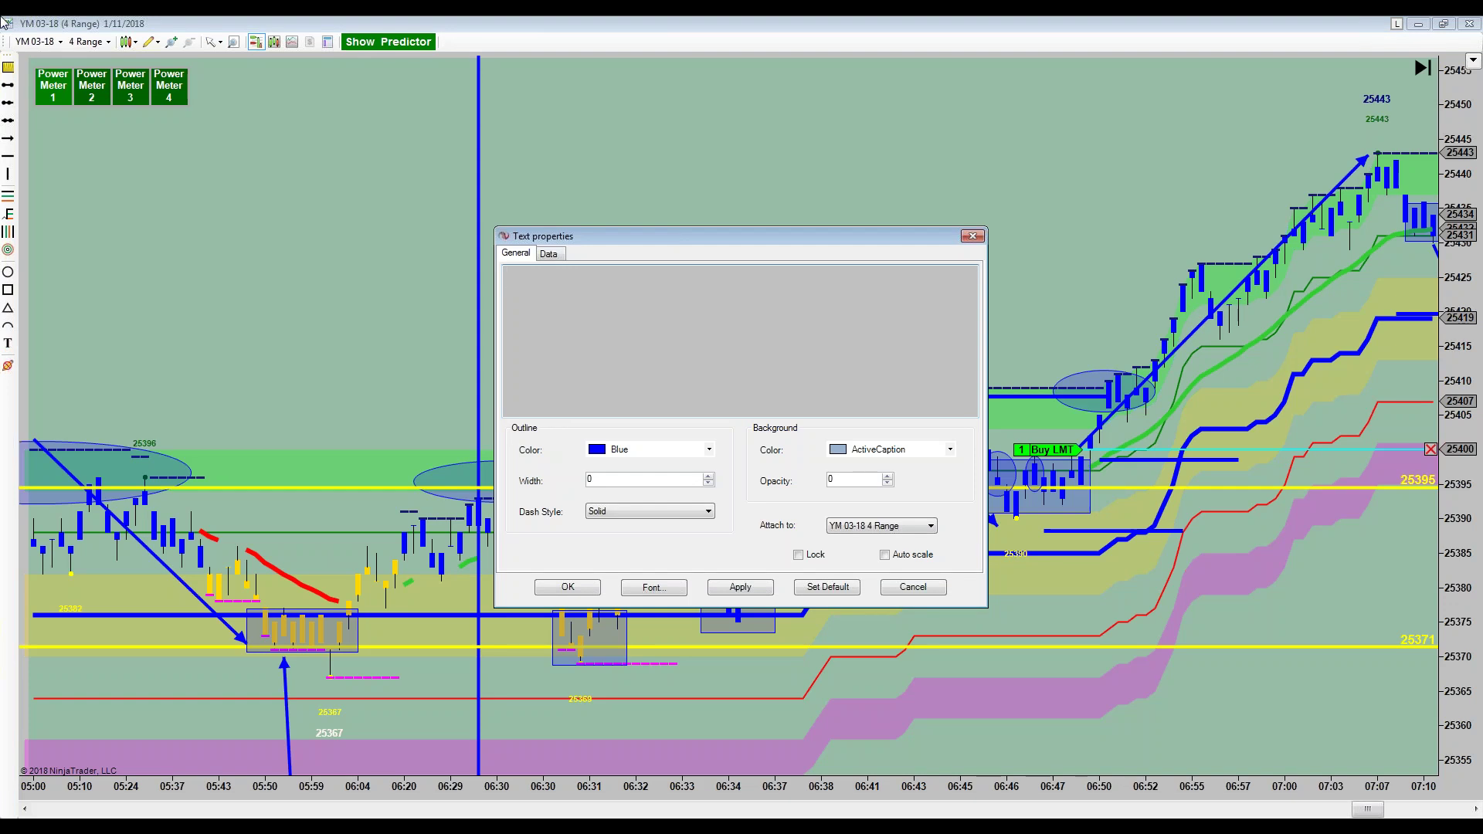
pyautogui.write('Win % 50/50')
pyautogui.click(568, 278)
pyautogui.write('-')
pyautogui.press('Return')
# - Add the line "- Winners -> 8 to 12 ticks" below the note's heading
pyautogui.write('- Winners')
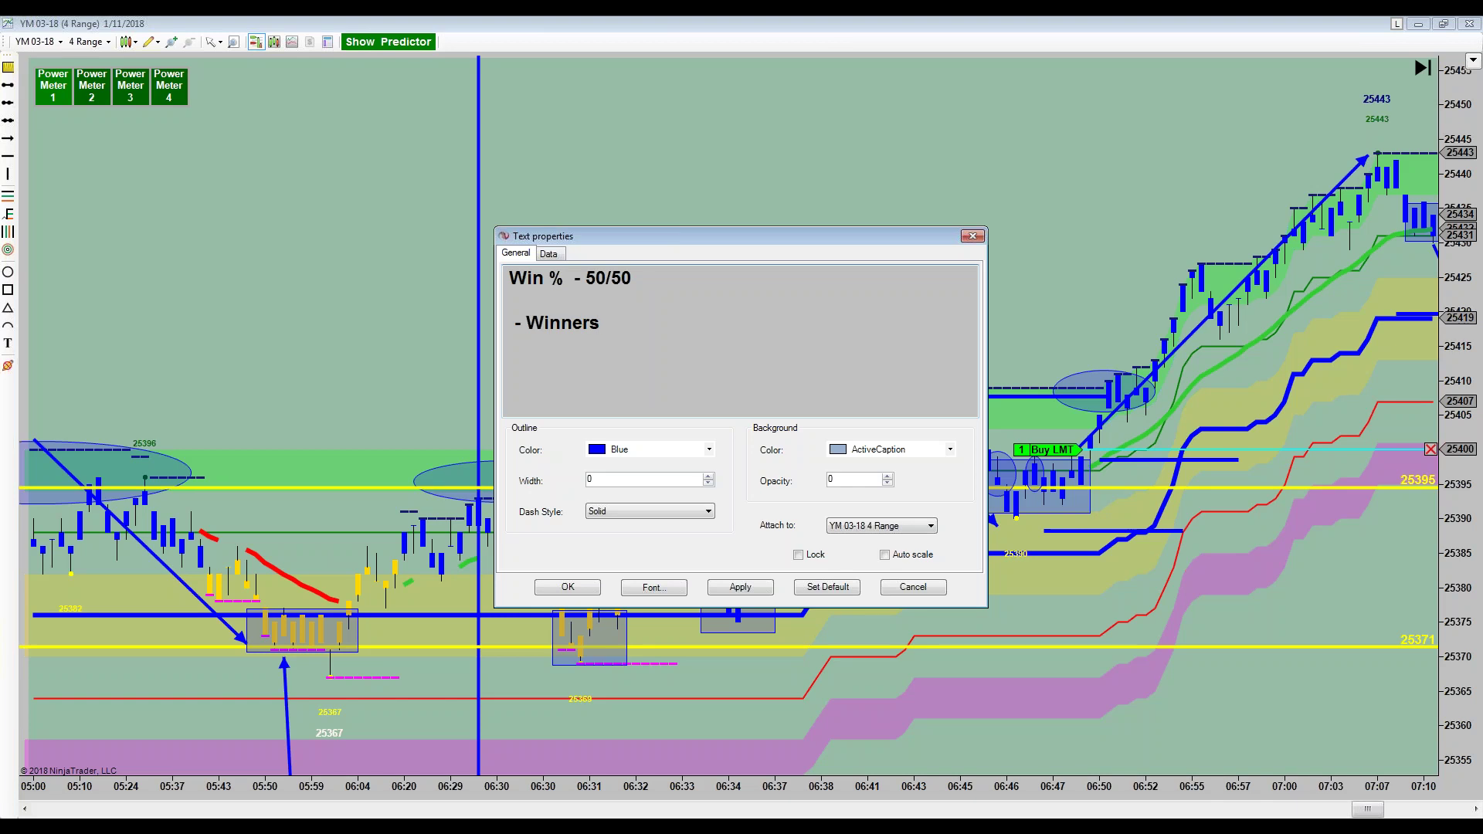
pyautogui.write(' -> ')
pyautogui.write('88')
pyautogui.press('BackSpace')
pyautogui.write('toto')
pyautogui.press('BackSpace')
pyautogui.press('BackSpace')
pyautogui.write('12')
pyautogui.write(' ticks  ')
# - Add the line "- Losers --> 10 to 12 ticks" to the note
pyautogui.write('- ')
pyautogui.write('Lo')
pyautogui.write('ser')
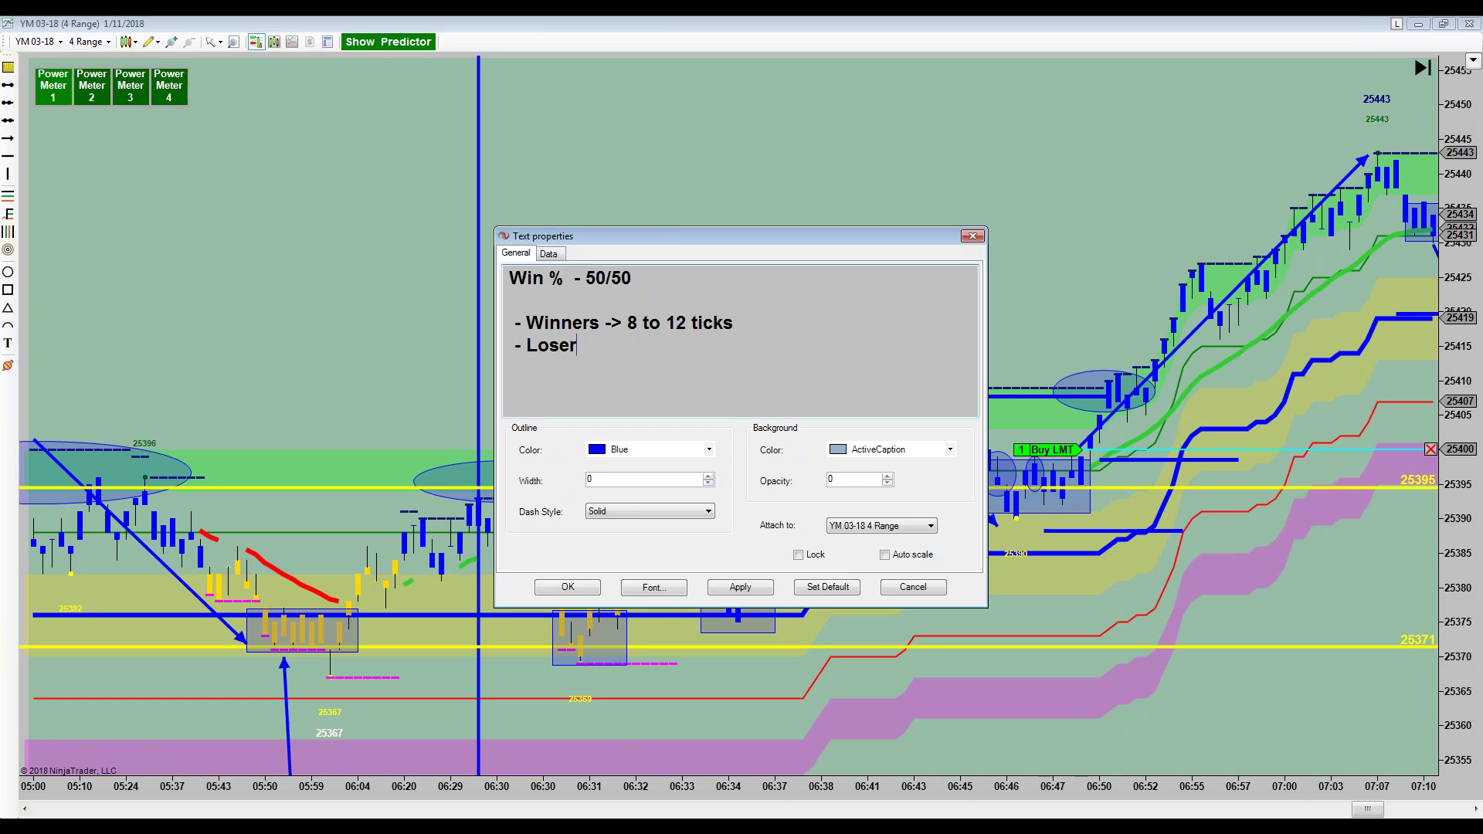
pyautogui.write('s  --> 10 to 12 ticks')
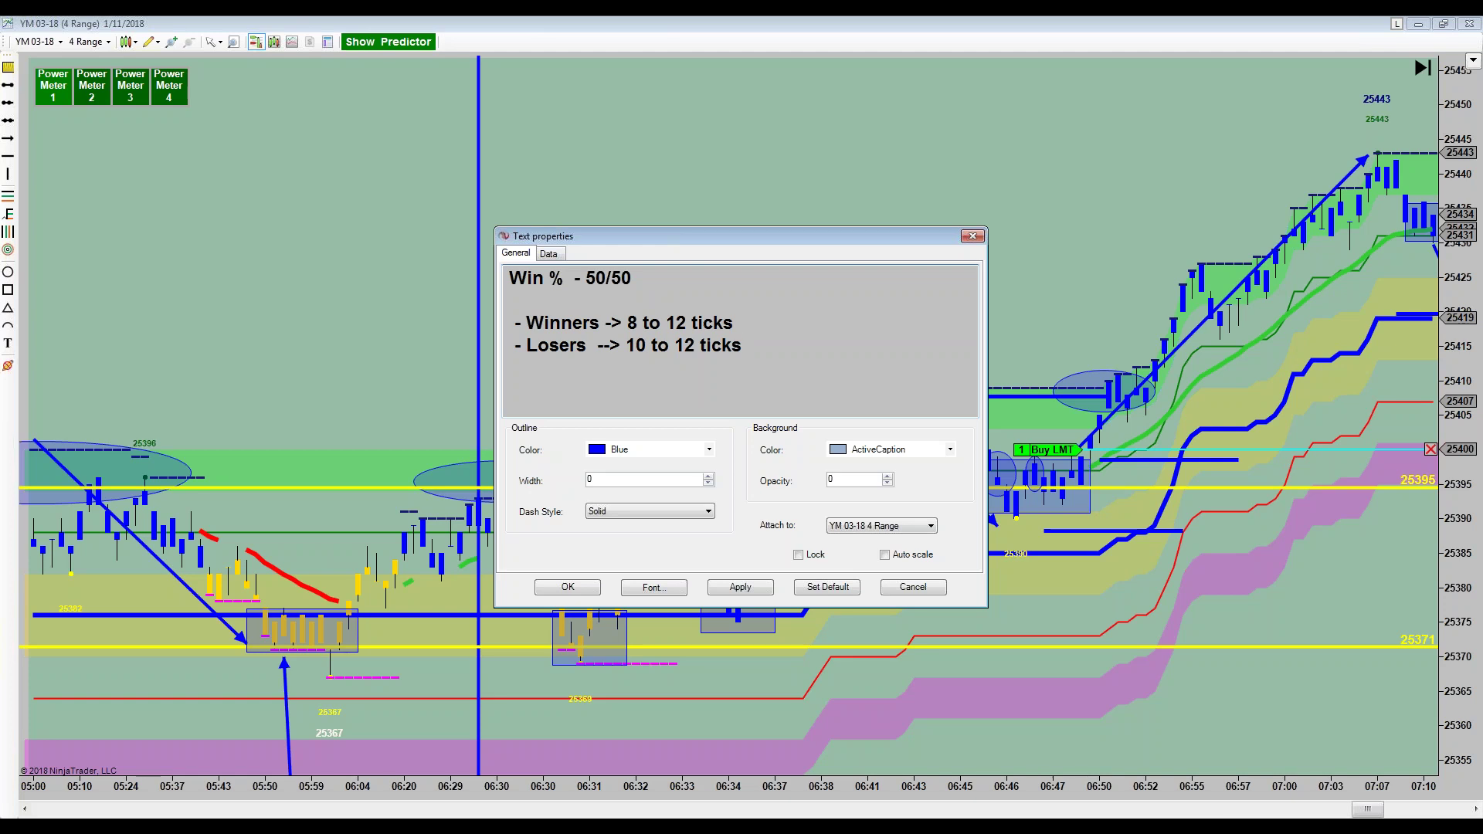
# - Add a separator row of asterisks below the Losers line and continue on a new line
pyautogui.write('*********************************************')
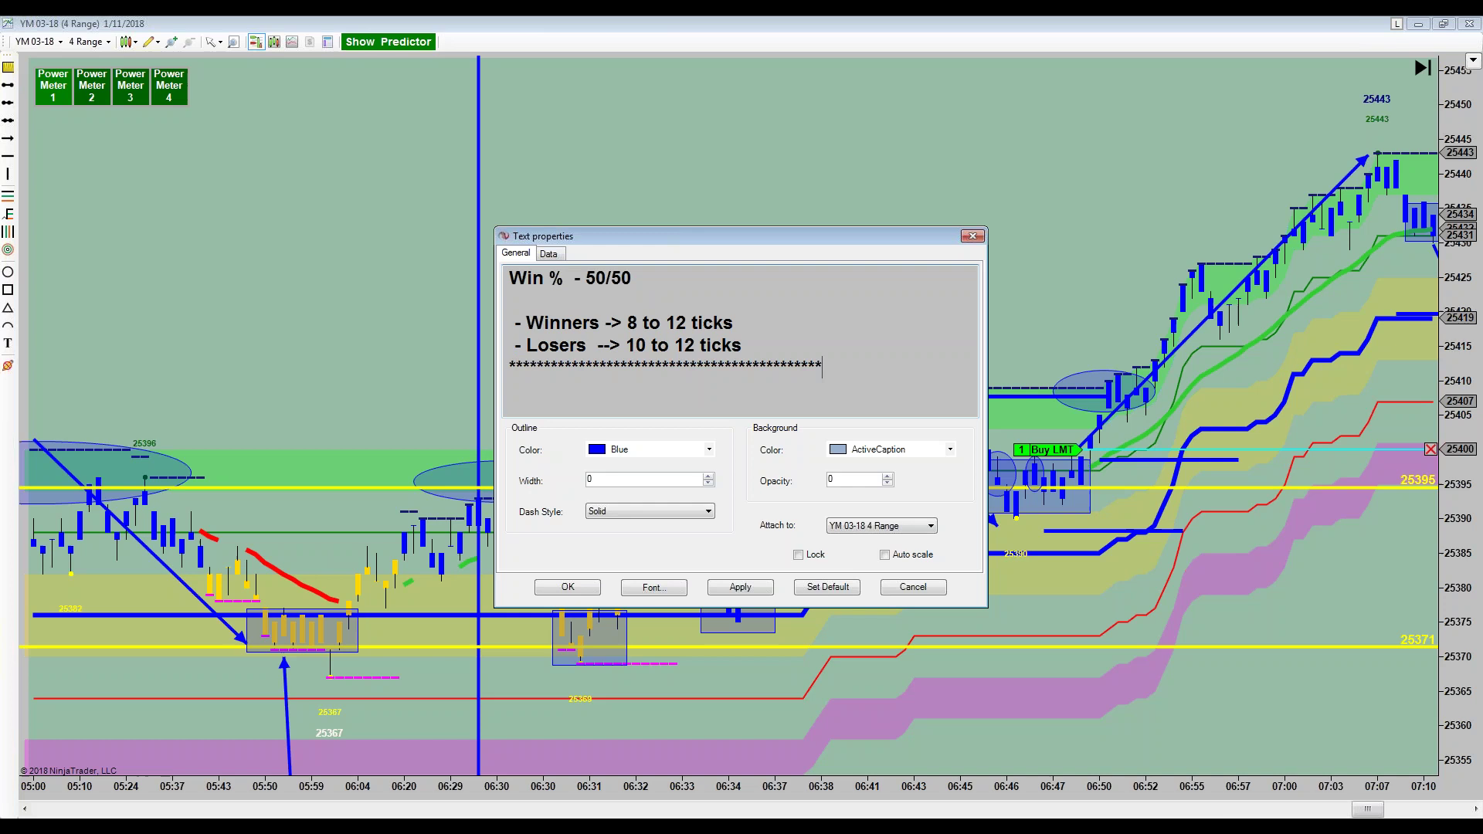
pyautogui.press('Return')
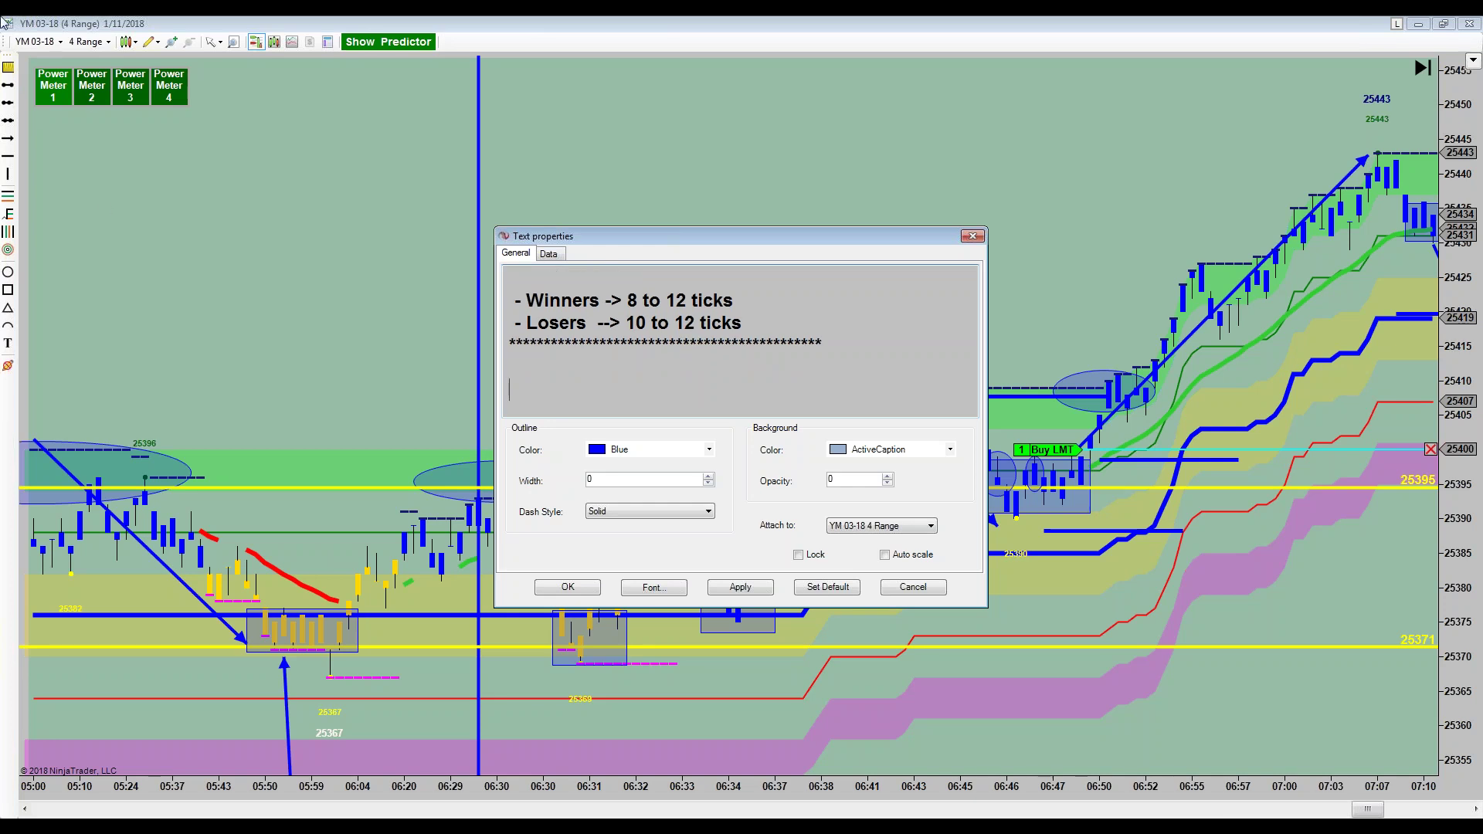
pyautogui.press('Up')
pyautogui.press('Up')
pyautogui.press('Down')
pyautogui.press('Down')
pyautogui.press('Down')
pyautogui.press('Down')
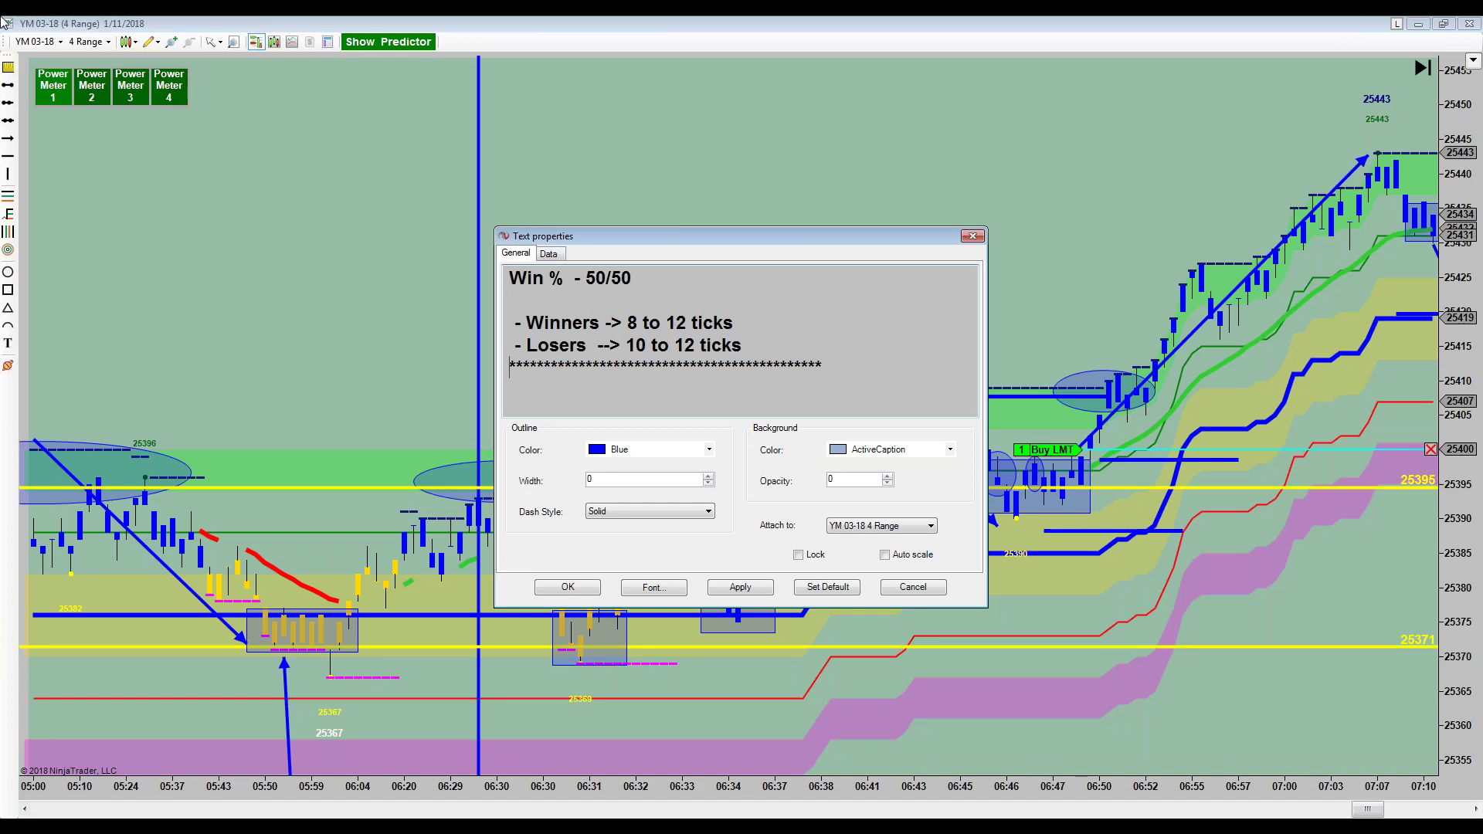
# - Add the line "- Winners --> 24 to 30 ticks" below the asterisk separator
pyautogui.write('- Winners --> 24 to ')
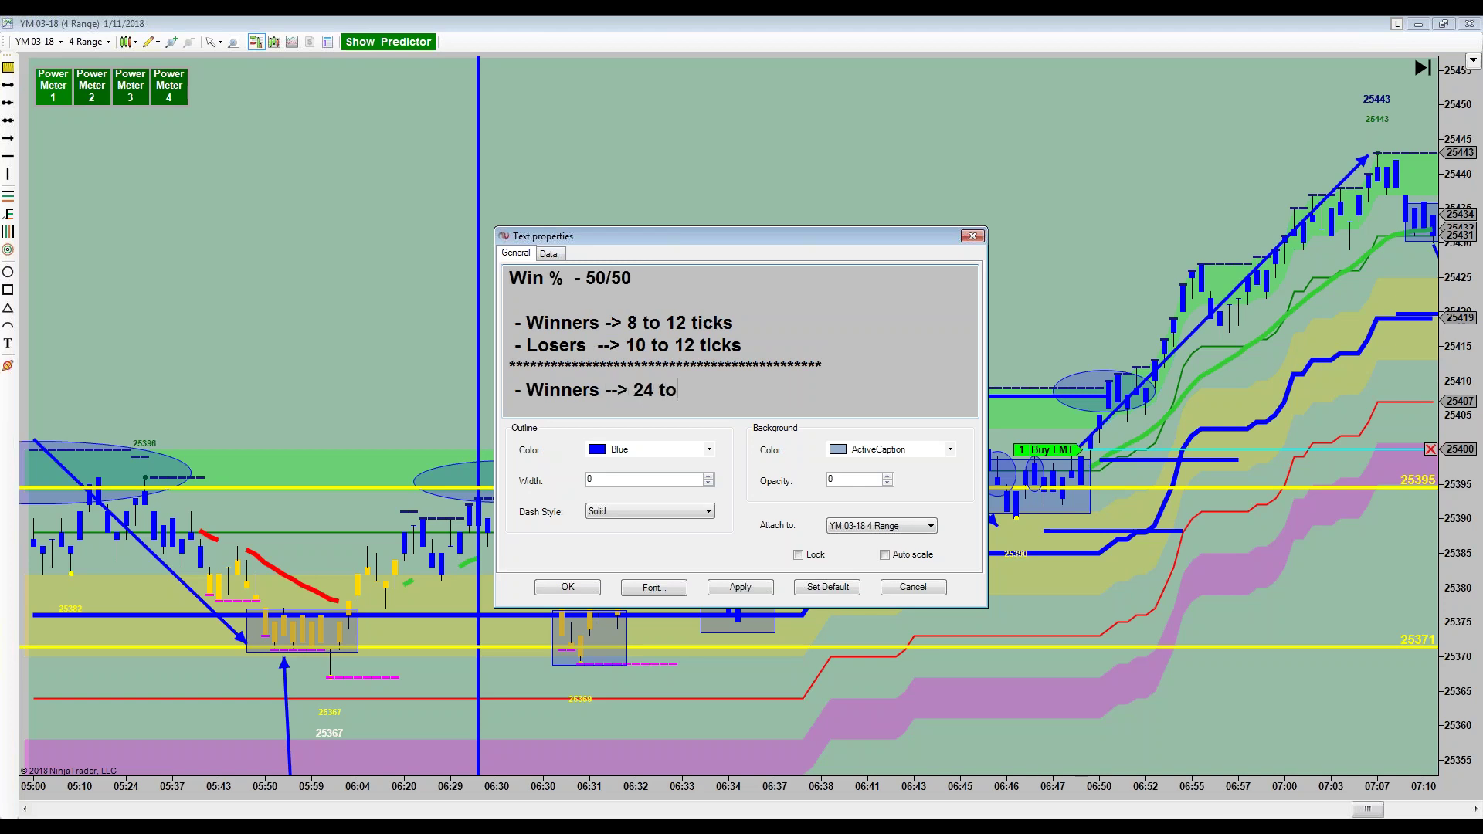
pyautogui.write('30 ticks')
pyautogui.press('Return')
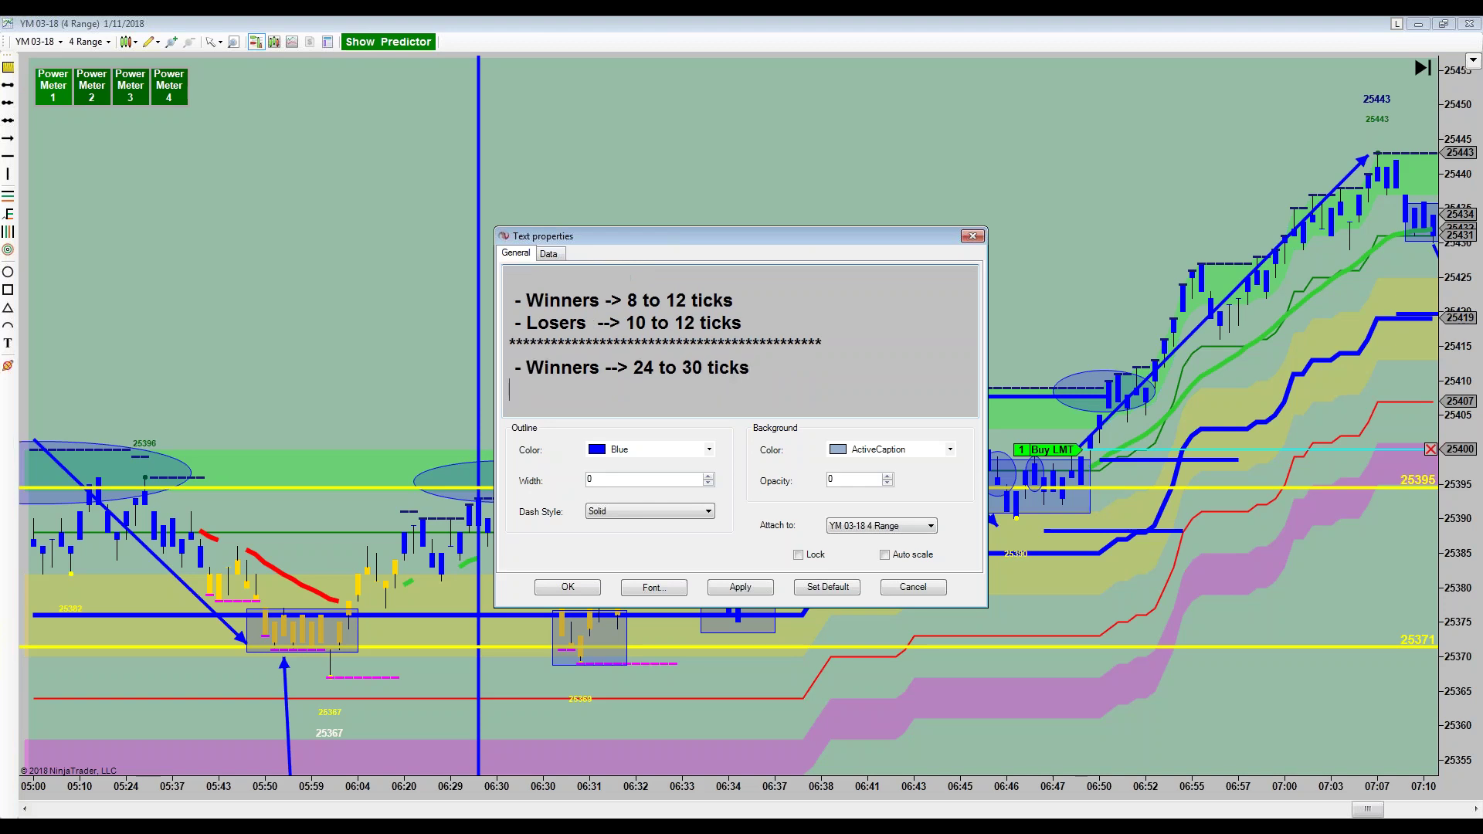
# - Add the line "- Losers - > 10 to 12 ticks" below the second Winners line
pyautogui.write('0-')
pyautogui.press('BackSpace')
pyautogui.press('BackSpace')
pyautogui.press('BackSpace')
pyautogui.write('- Losers - > 10 to 12')
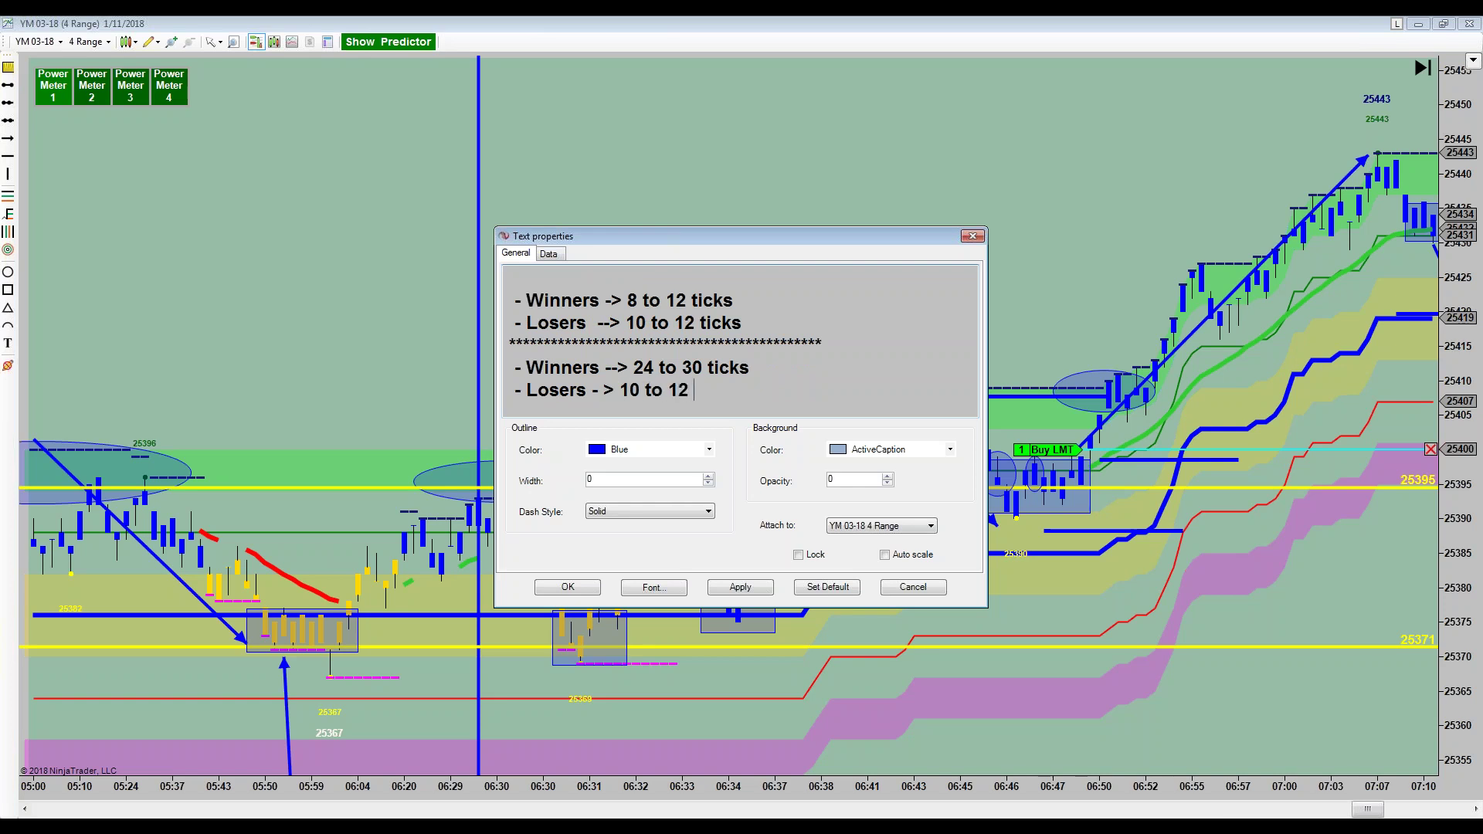
pyautogui.write(' tic,s///')
pyautogui.press('BackSpace')
pyautogui.press('BackSpace')
pyautogui.press('BackSpace')
pyautogui.press('BackSpace')
pyautogui.press('BackSpace')
pyautogui.write('ks')
# - Insert a blank line above and below the asterisk separator in the note
pyautogui.click(810, 329)
pyautogui.press('Return')
pyautogui.click(878, 370)
pyautogui.hotkey('shift', 'ctrl', 'End')
pyautogui.press('Delete')
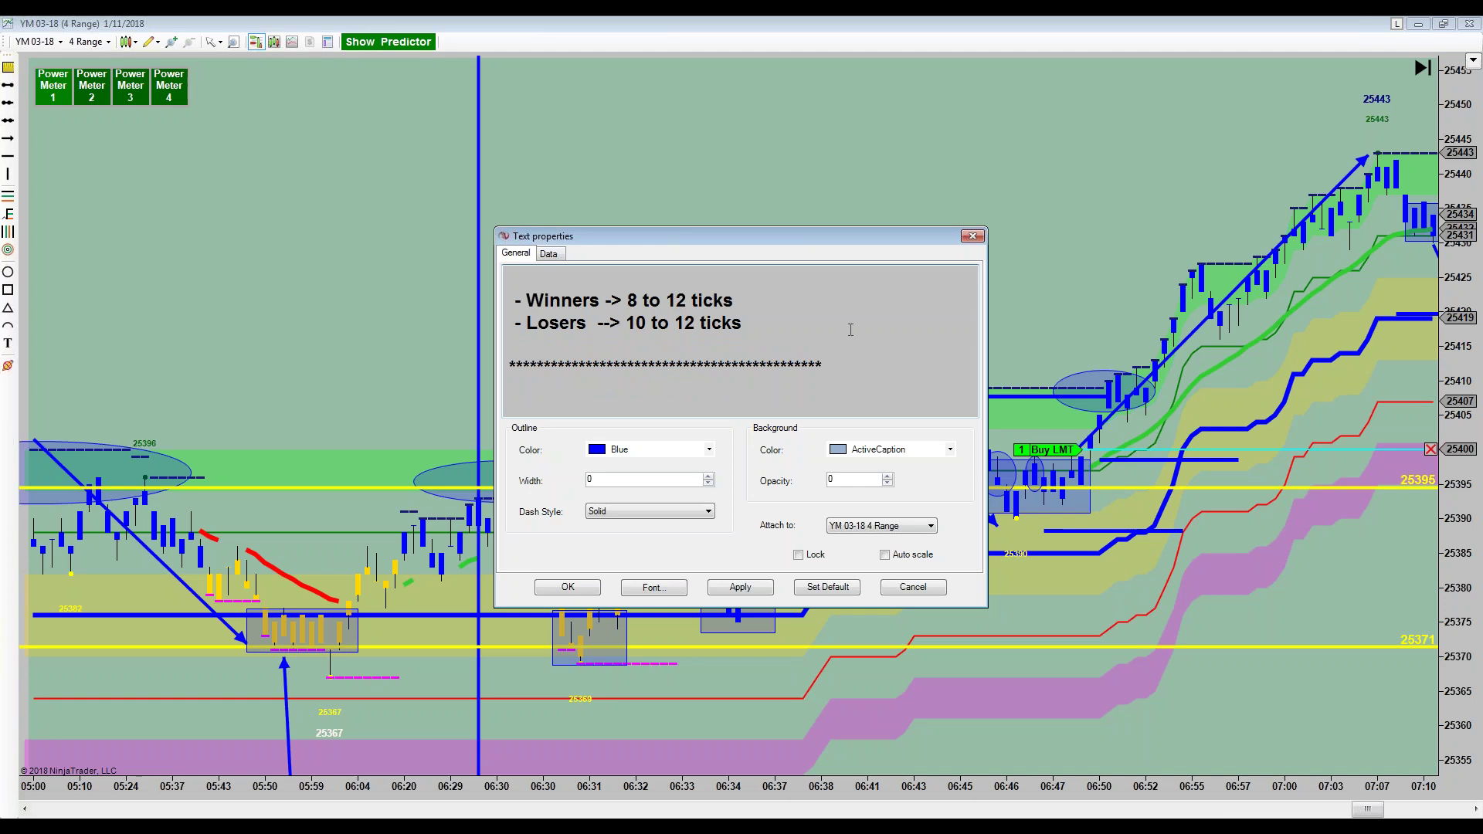
# - Apply the note to the chart and move it up into the empty area above the 25409 high
pyautogui.click(720, 591)
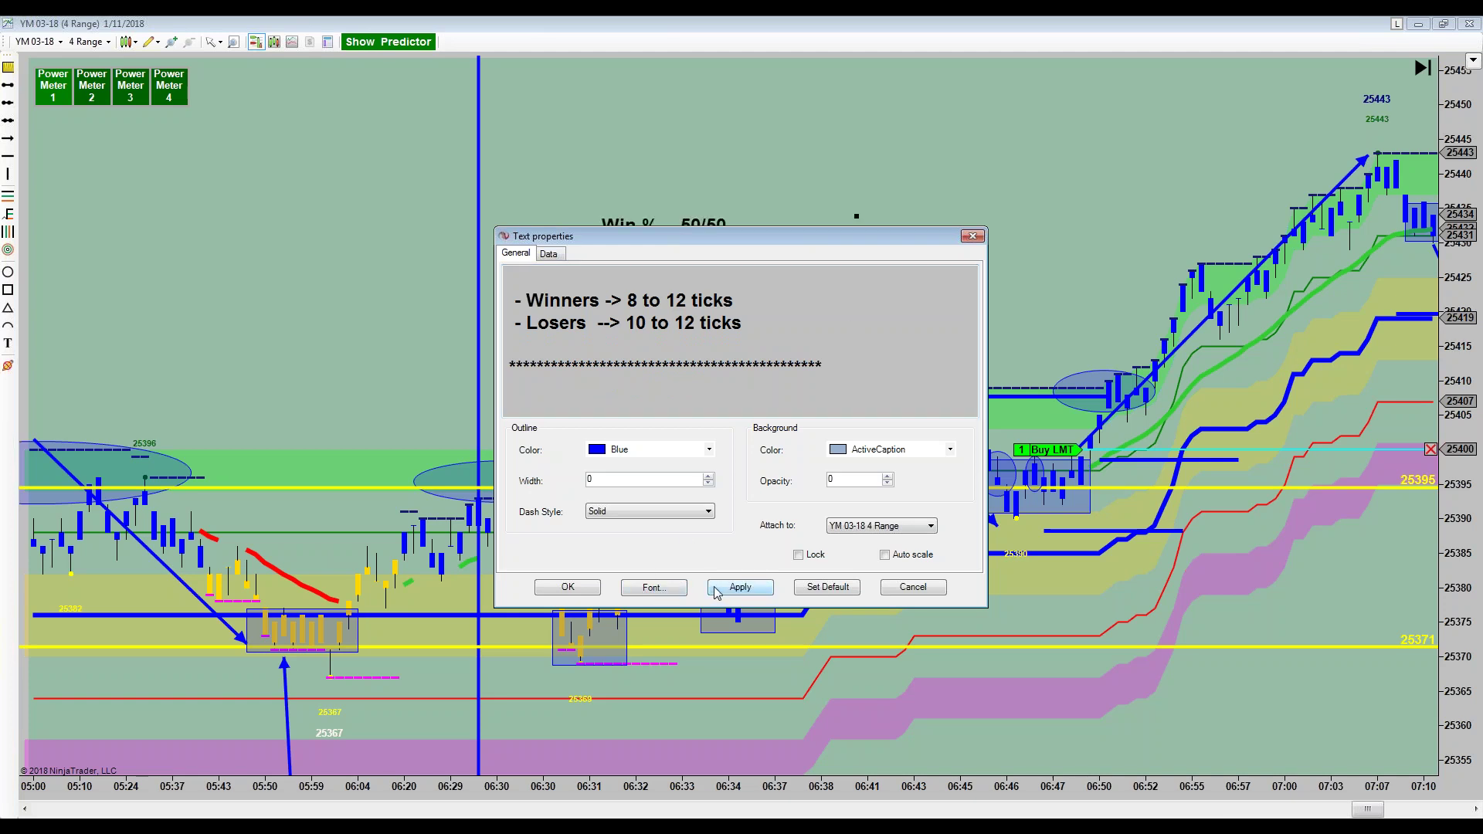
pyautogui.click(568, 588)
pyautogui.moveTo(633, 386); pyautogui.dragTo(670, 180)
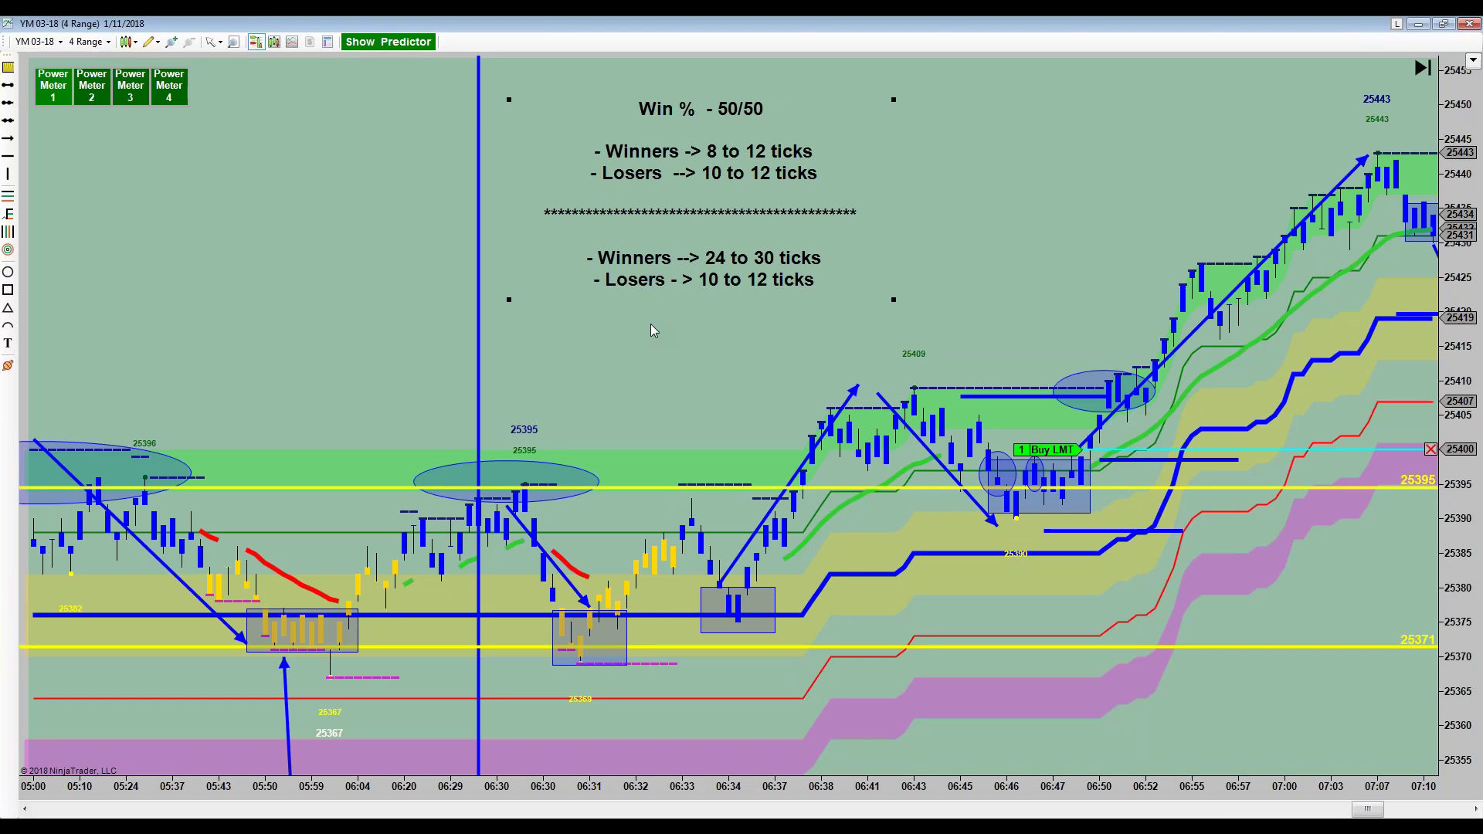
# - Reopen the win/loss note and append "--> Get this up" to the "Win % - 50/50" line
pyautogui.moveTo(732, 117); pyautogui.dragTo(723, 120)
pyautogui.doubleClick(723, 120)
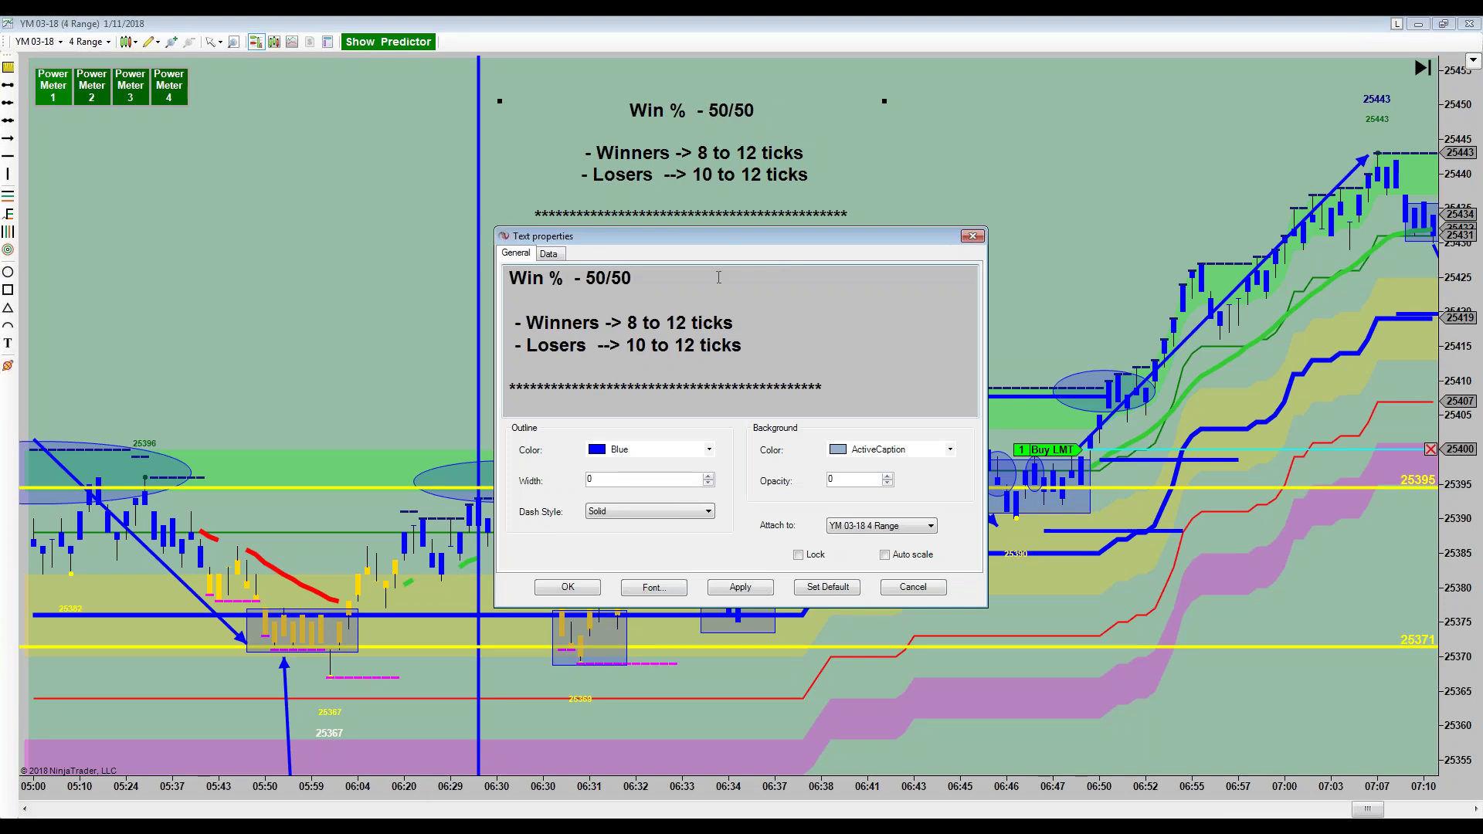
pyautogui.write('--')
pyautogui.write('> ')
pyautogui.write('Ga')
pyautogui.press('BackSpace')
pyautogui.write('e th')
pyautogui.press('BackSpace')
pyautogui.press('BackSpace')
pyautogui.press('BackSpace')
pyautogui.write('t this')
pyautogui.write(' up')
# - Finish the note's first line with "- 67 - 80%" and apply the text to the chart
pyautogui.write(' -?')
pyautogui.press('BackSpace')
pyautogui.write('67')
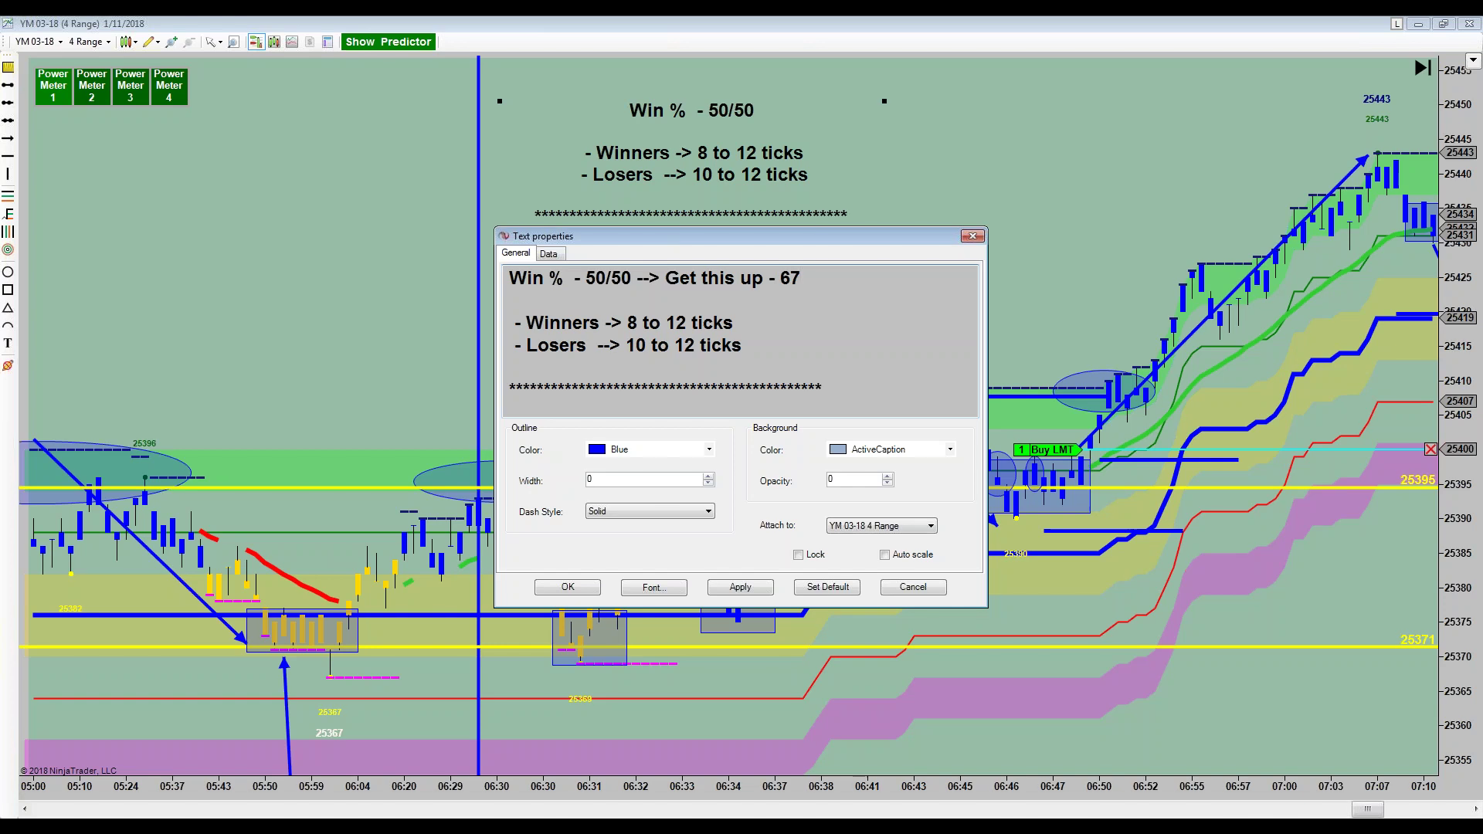
pyautogui.write(' - 80%')
pyautogui.click(567, 587)
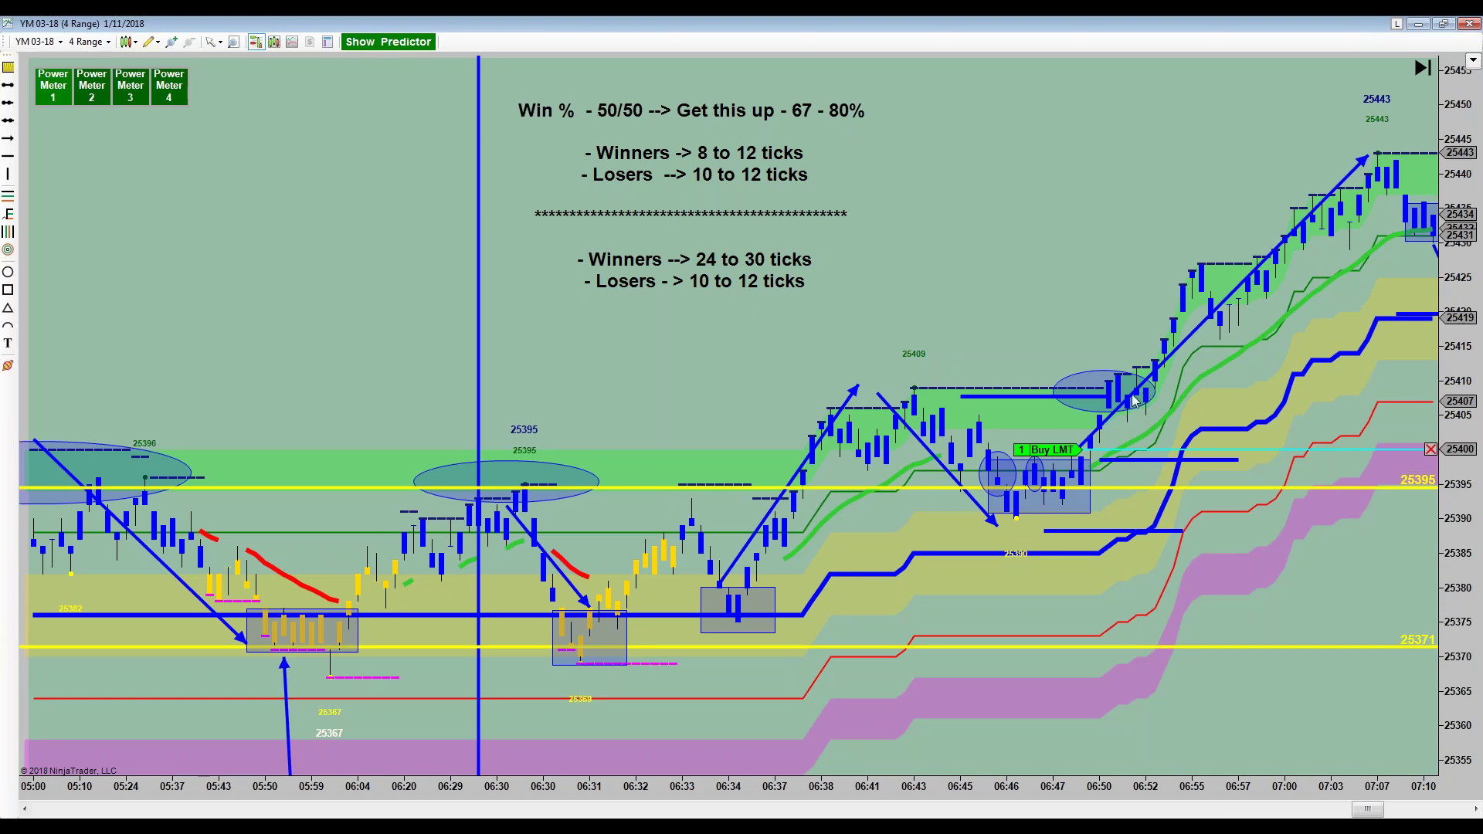
# - Draw an upward arrow from the buy order box to the ellipse at about 25408
pyautogui.click(9, 139)
pyautogui.click(1067, 427)
pyautogui.click(1076, 395)
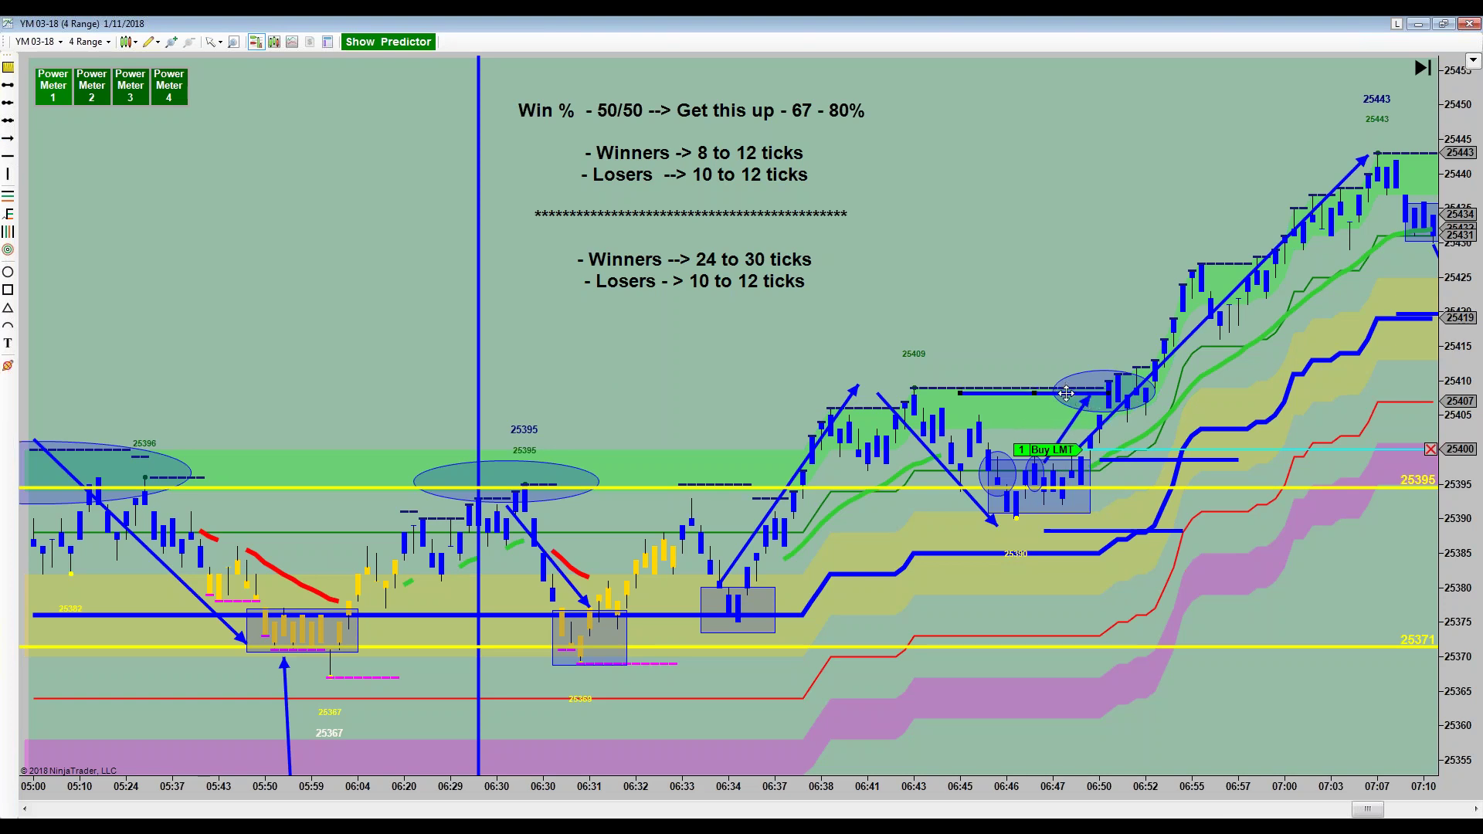
# - Add a second buy limit order at 25400 and select the short level line just below the box
pyautogui.click(1024, 450)
pyautogui.click(1023, 449)
pyautogui.click(1079, 408)
pyautogui.moveTo(1155, 482); pyautogui.dragTo(1114, 534)
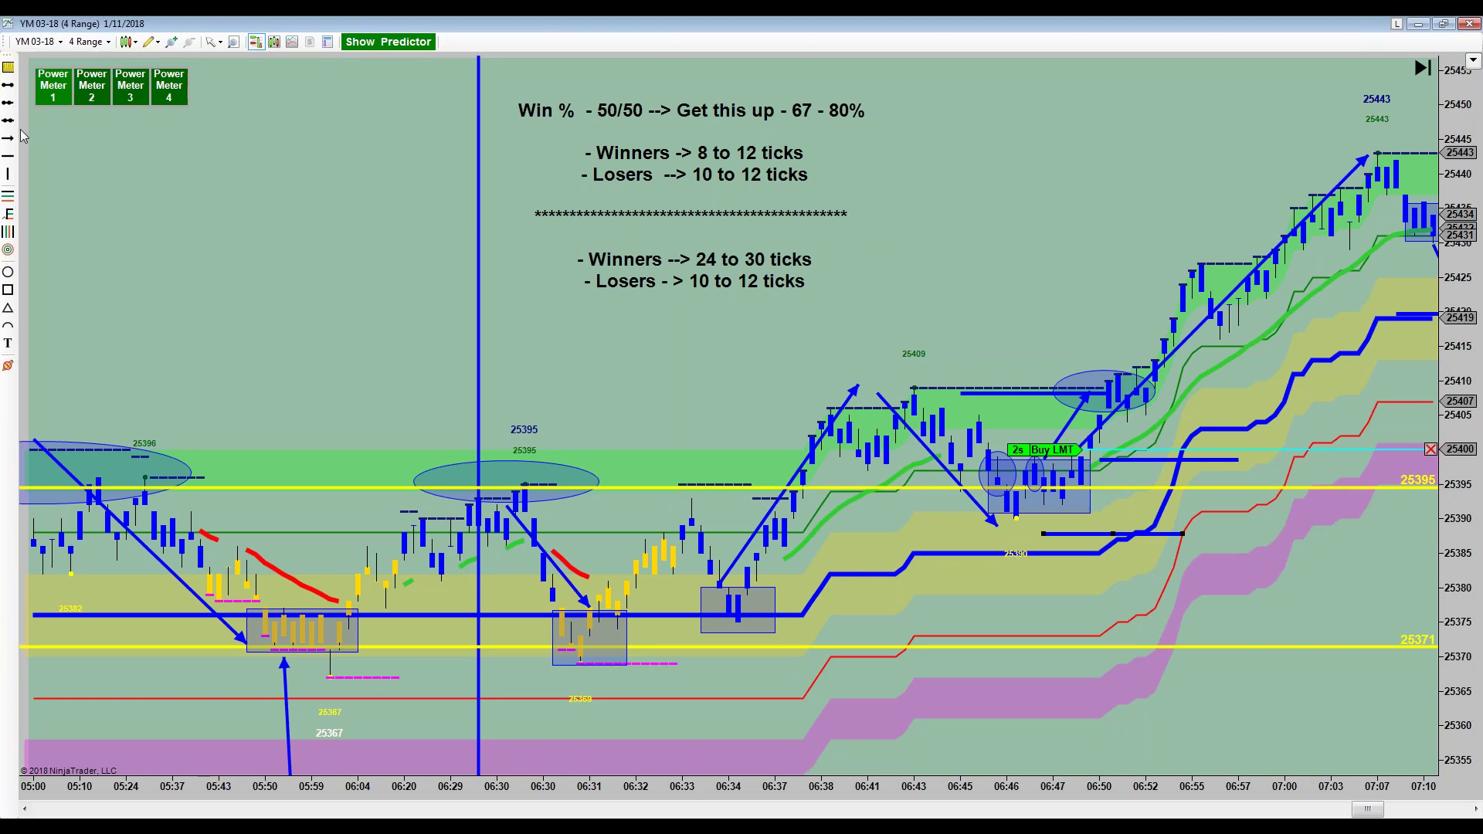
# - Switch the cursor to the cross hair and shift the win/loss note slightly higher on the chart
pyautogui.click(214, 42)
pyautogui.click(216, 77)
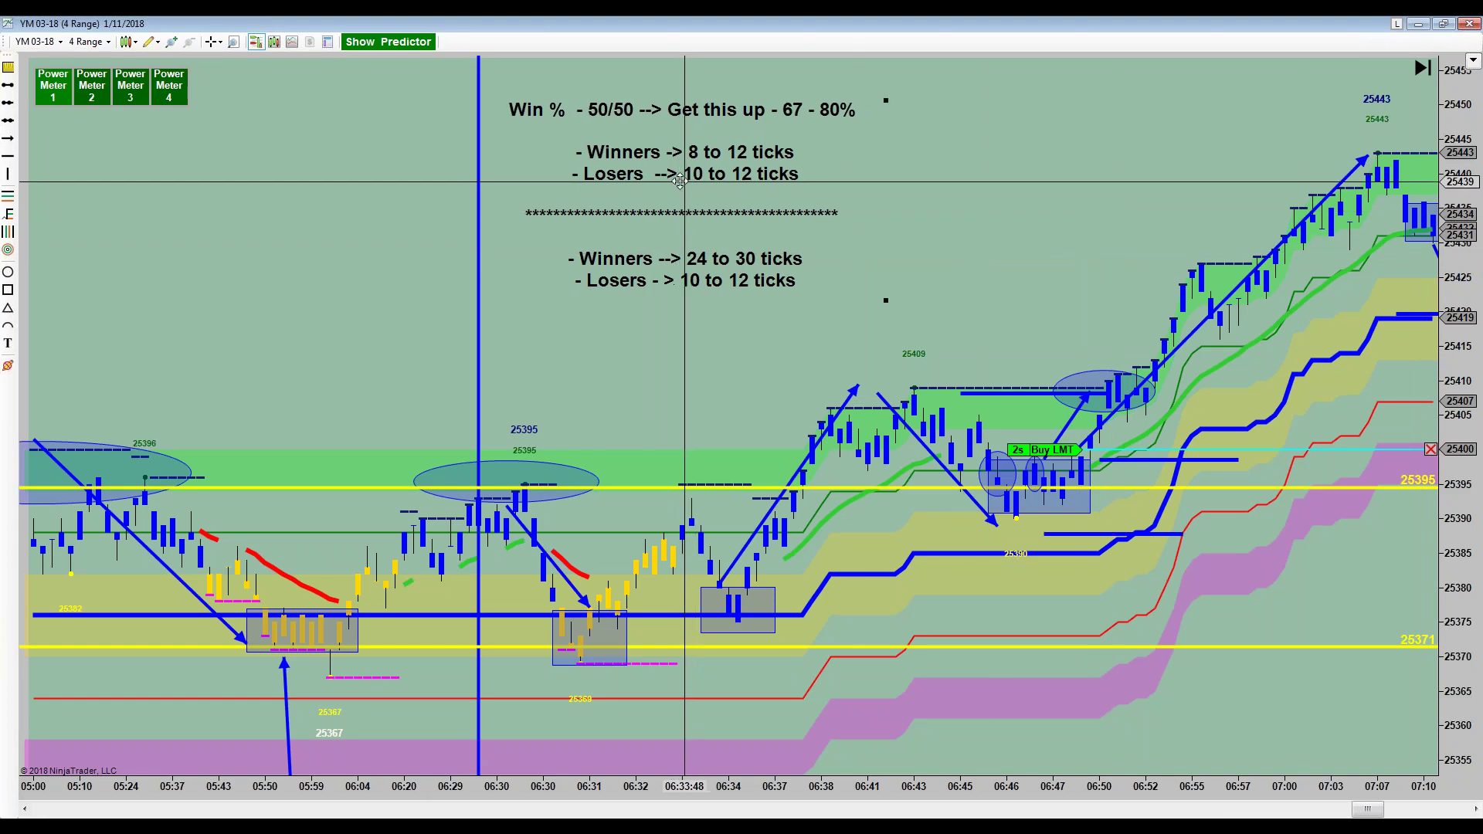
pyautogui.moveTo(699, 183); pyautogui.dragTo(680, 171)
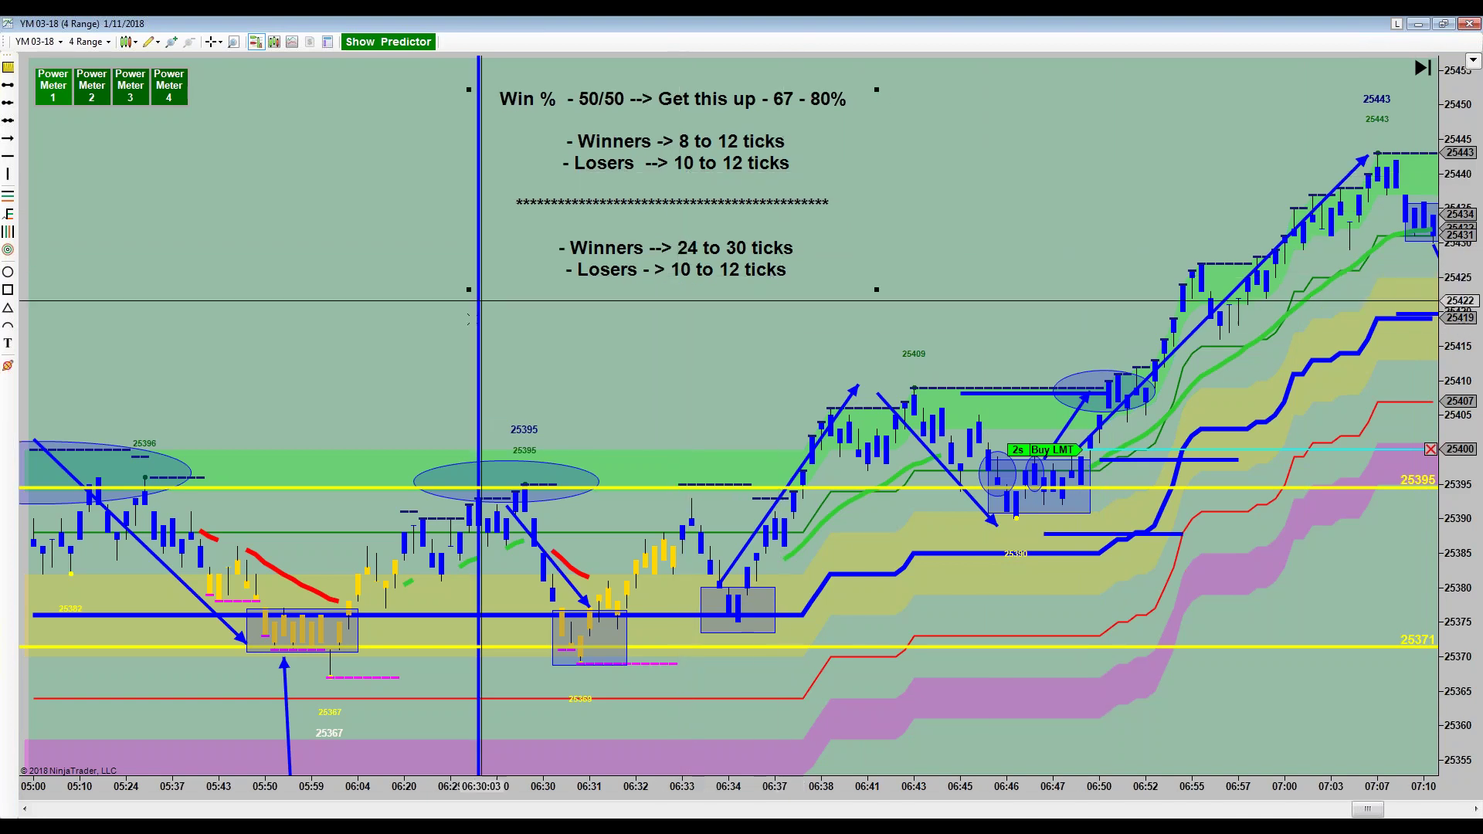
# - Start a new text note at about 25433 above 06:50, beginning with "Long Trade 1 -->"
pyautogui.click(119, 330)
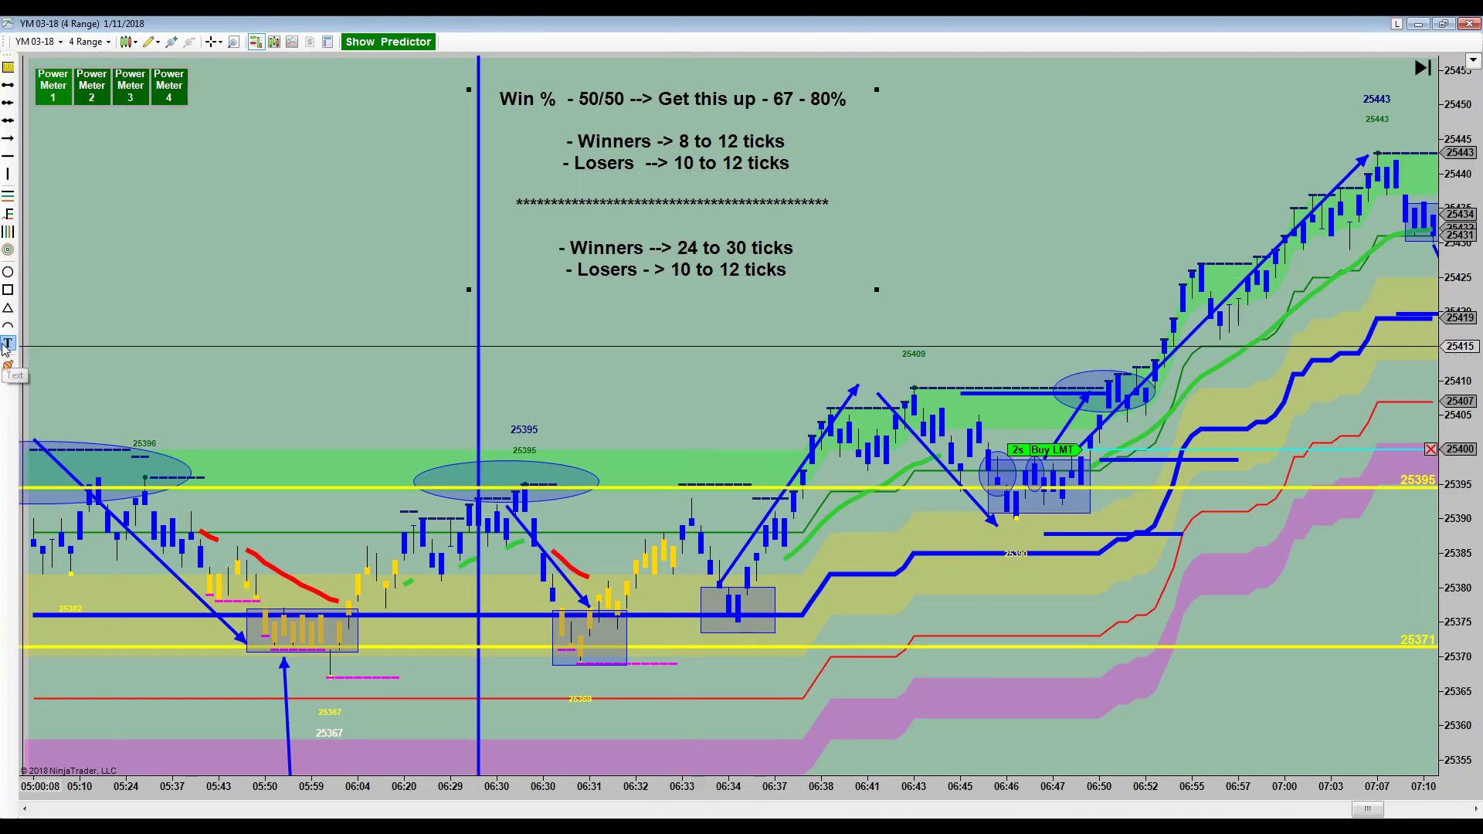
pyautogui.click(1090, 220)
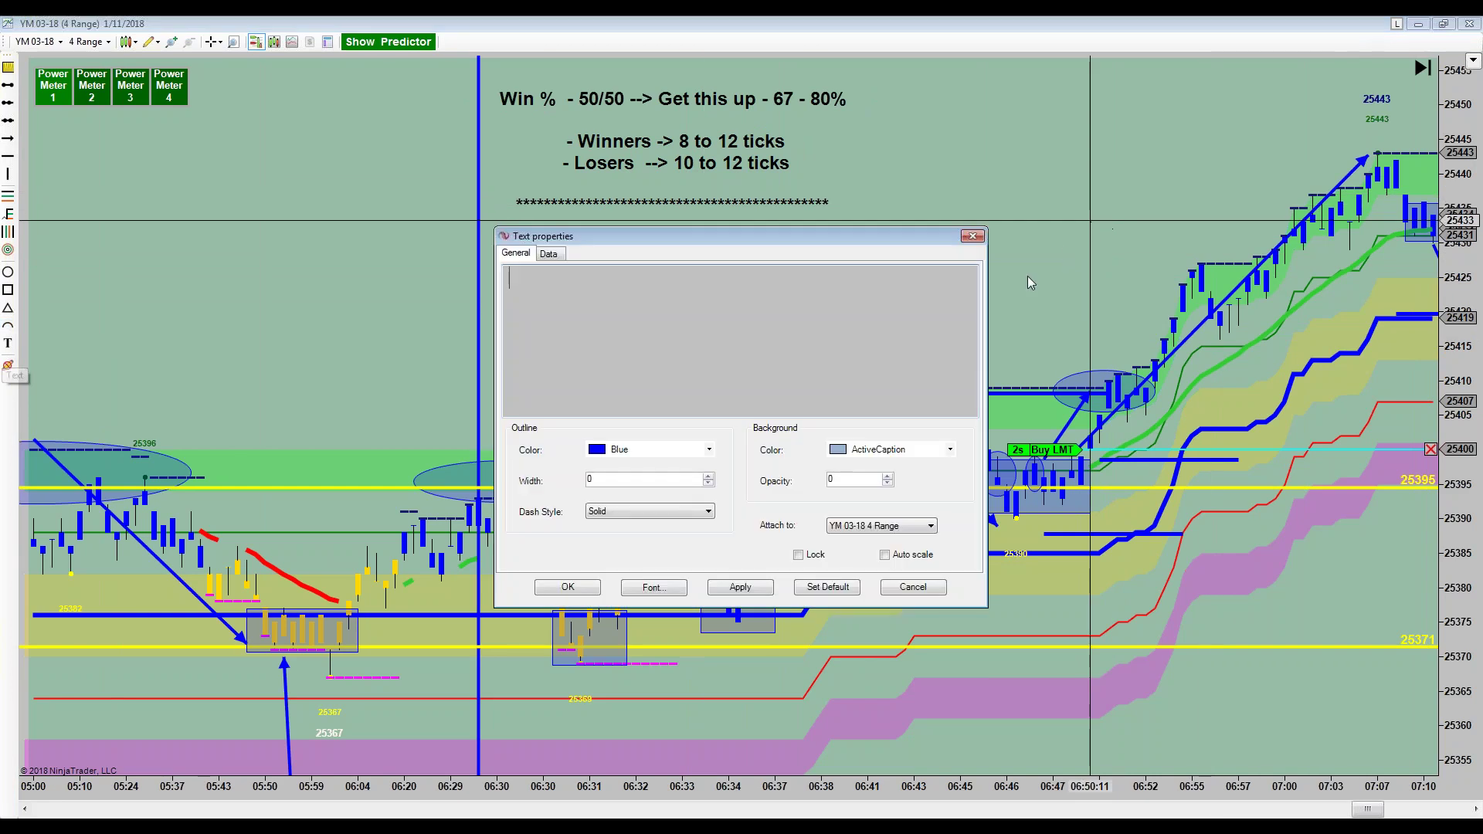
pyautogui.write('Long ')
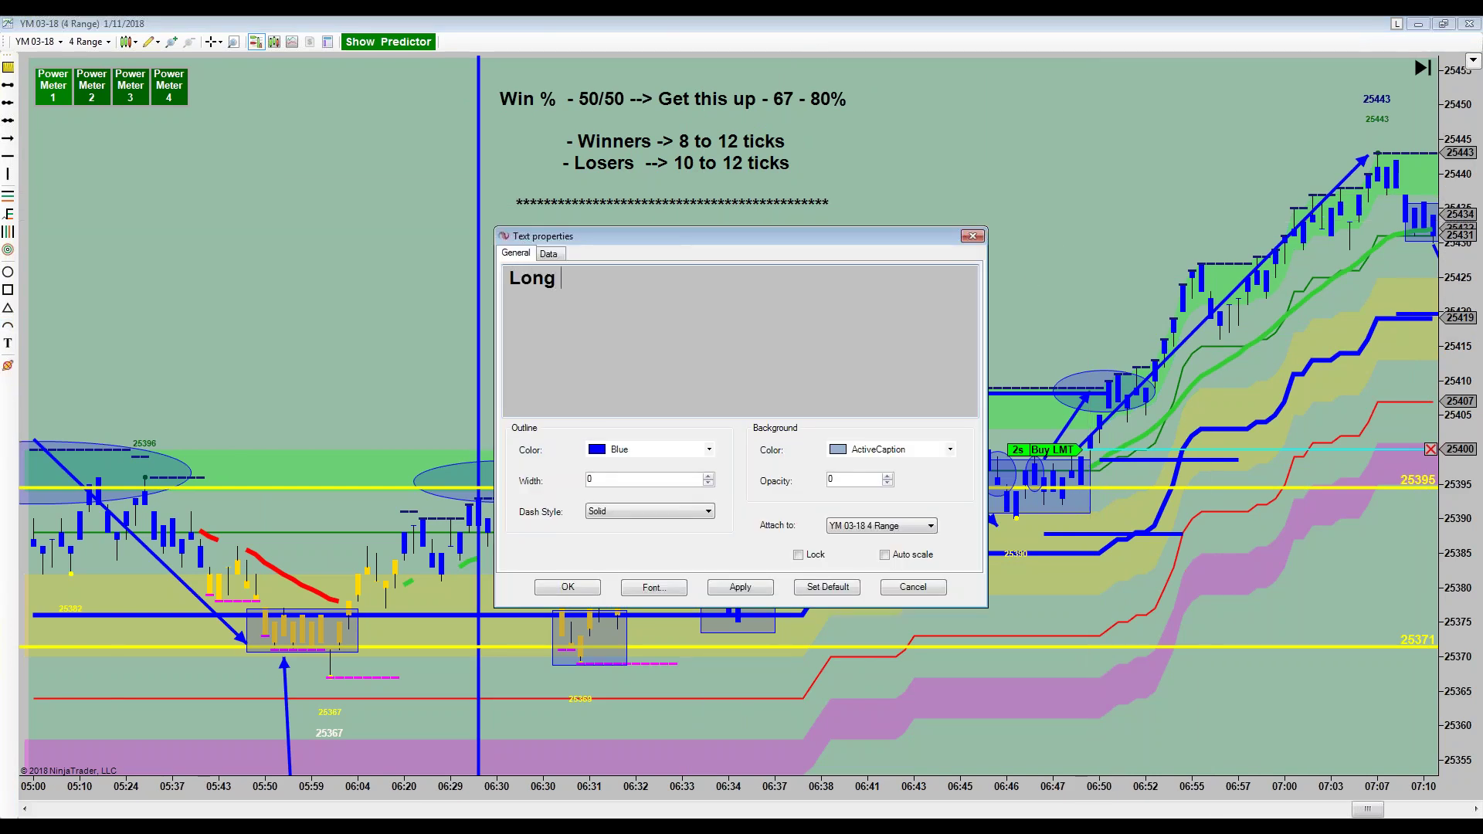
pyautogui.write('Trade 1  -->')
# - Complete the new note with "35 ticks = $175" and place it on the chart
pyautogui.write('35 tivcks')
pyautogui.press('BackSpace')
pyautogui.press('BackSpace')
pyautogui.press('BackSpace')
pyautogui.press('BackSpace')
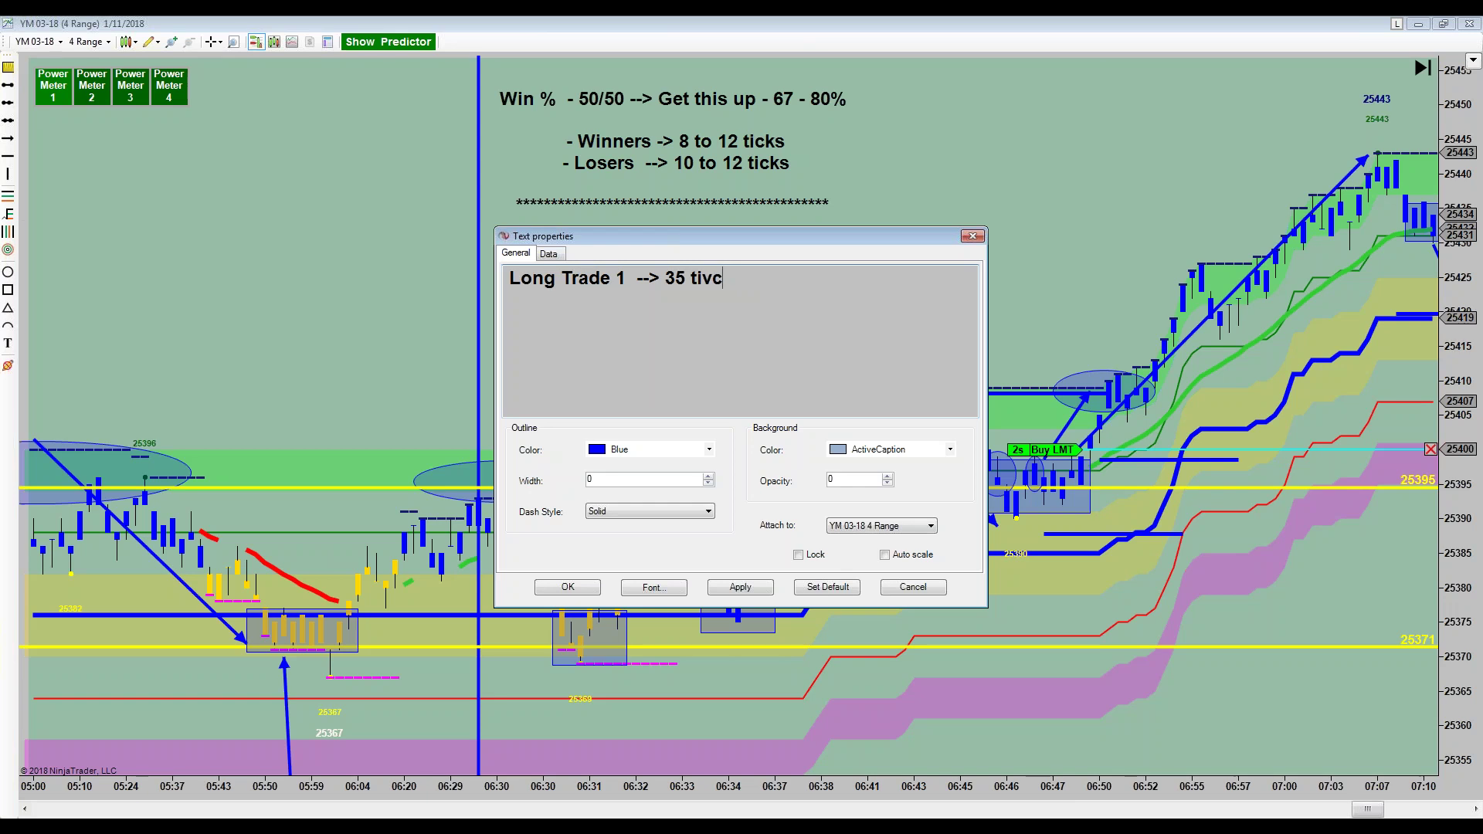
pyautogui.write('cks')
pyautogui.press('BackSpace')
pyautogui.press('BackSpace')
pyautogui.press('BackSpace')
pyautogui.write('ks =')
pyautogui.write('$175')
pyautogui.click(557, 590)
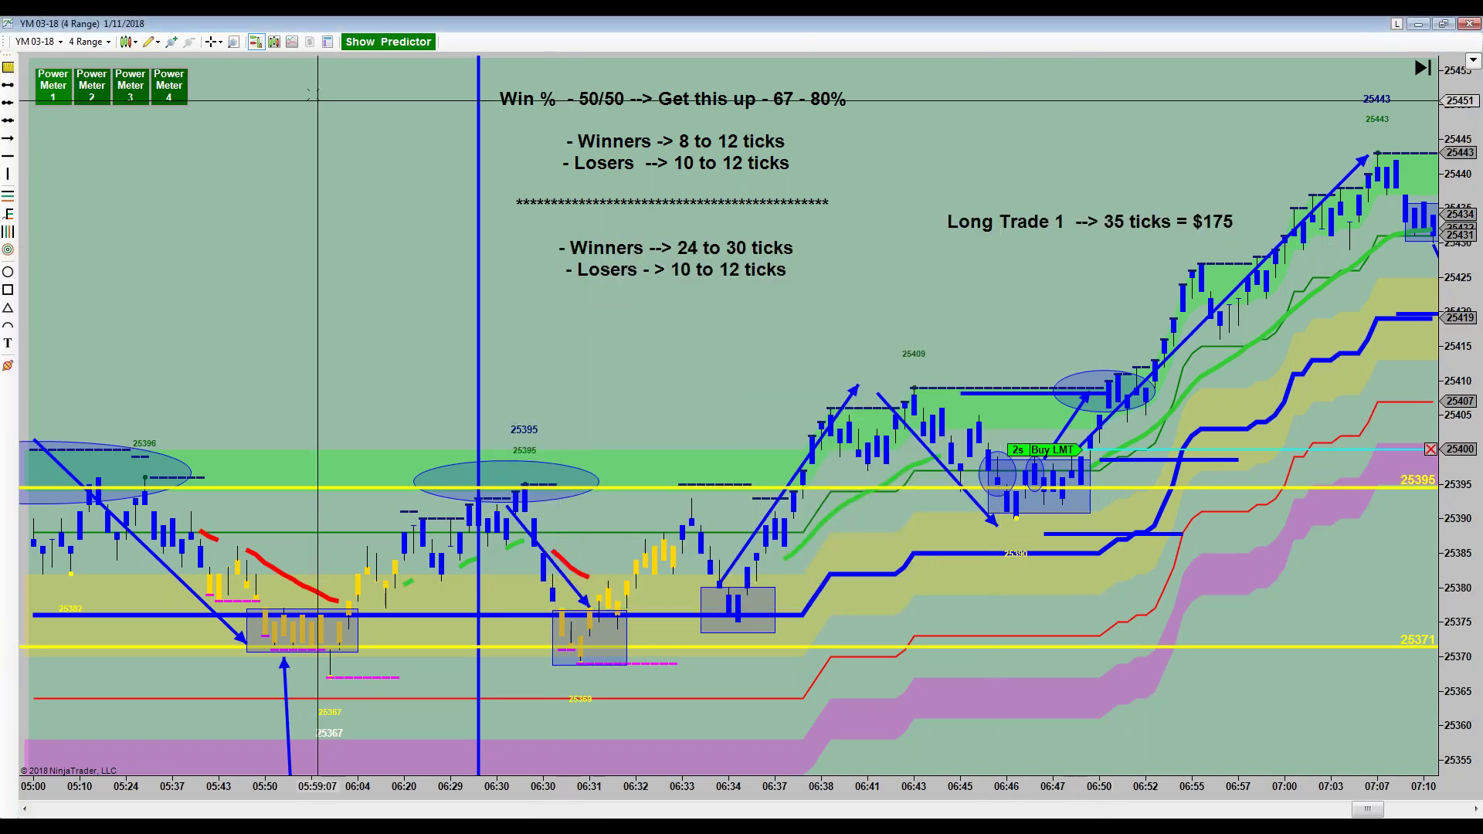
# - Restore the pointer cursor, move the win/loss note to the empty area above the first ellipse, and set the Long Trade 1 note beside the long rising arrow
pyautogui.click(220, 42)
pyautogui.click(232, 60)
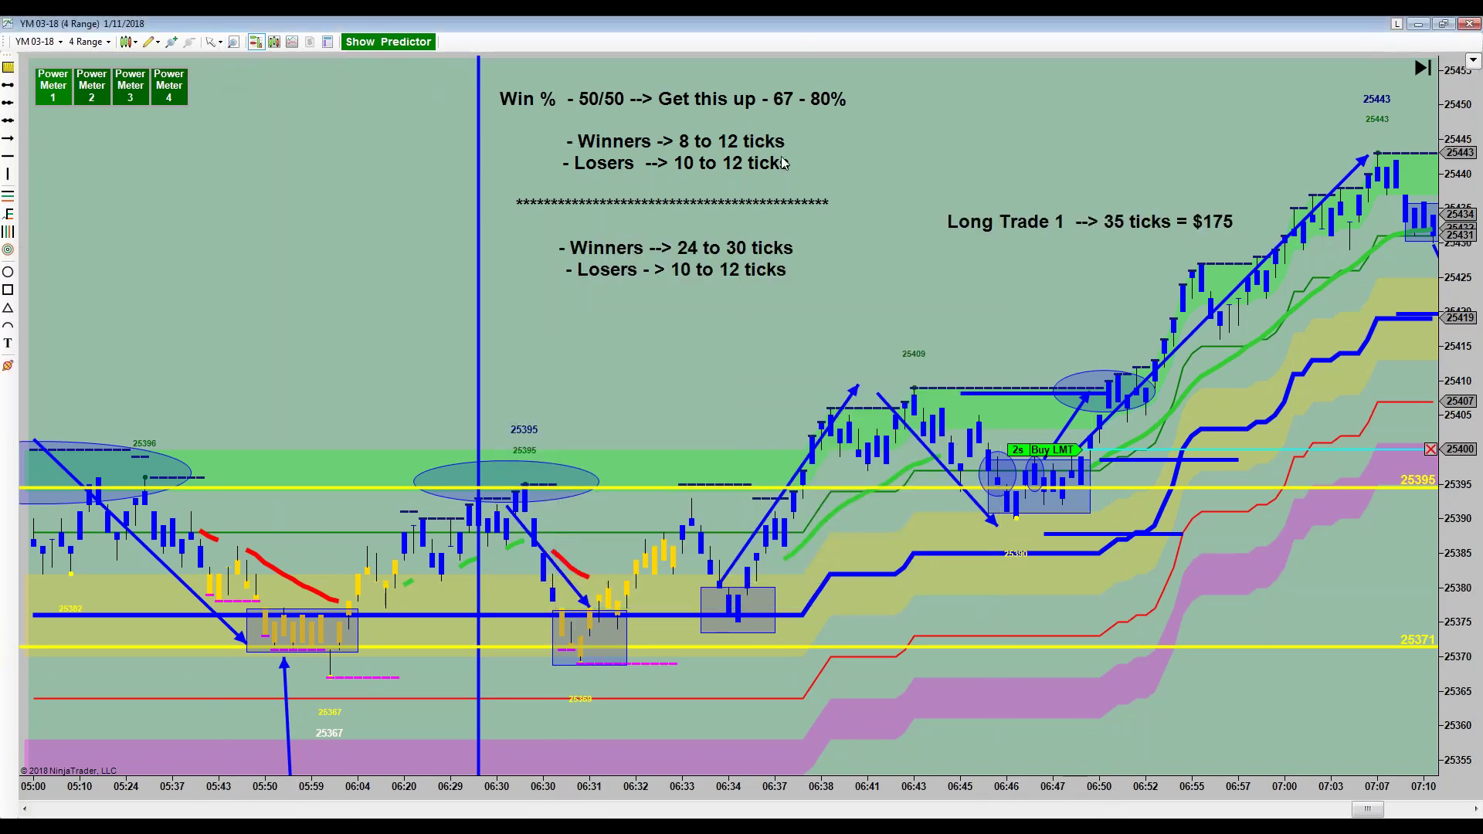
pyautogui.moveTo(1108, 221); pyautogui.dragTo(1136, 186)
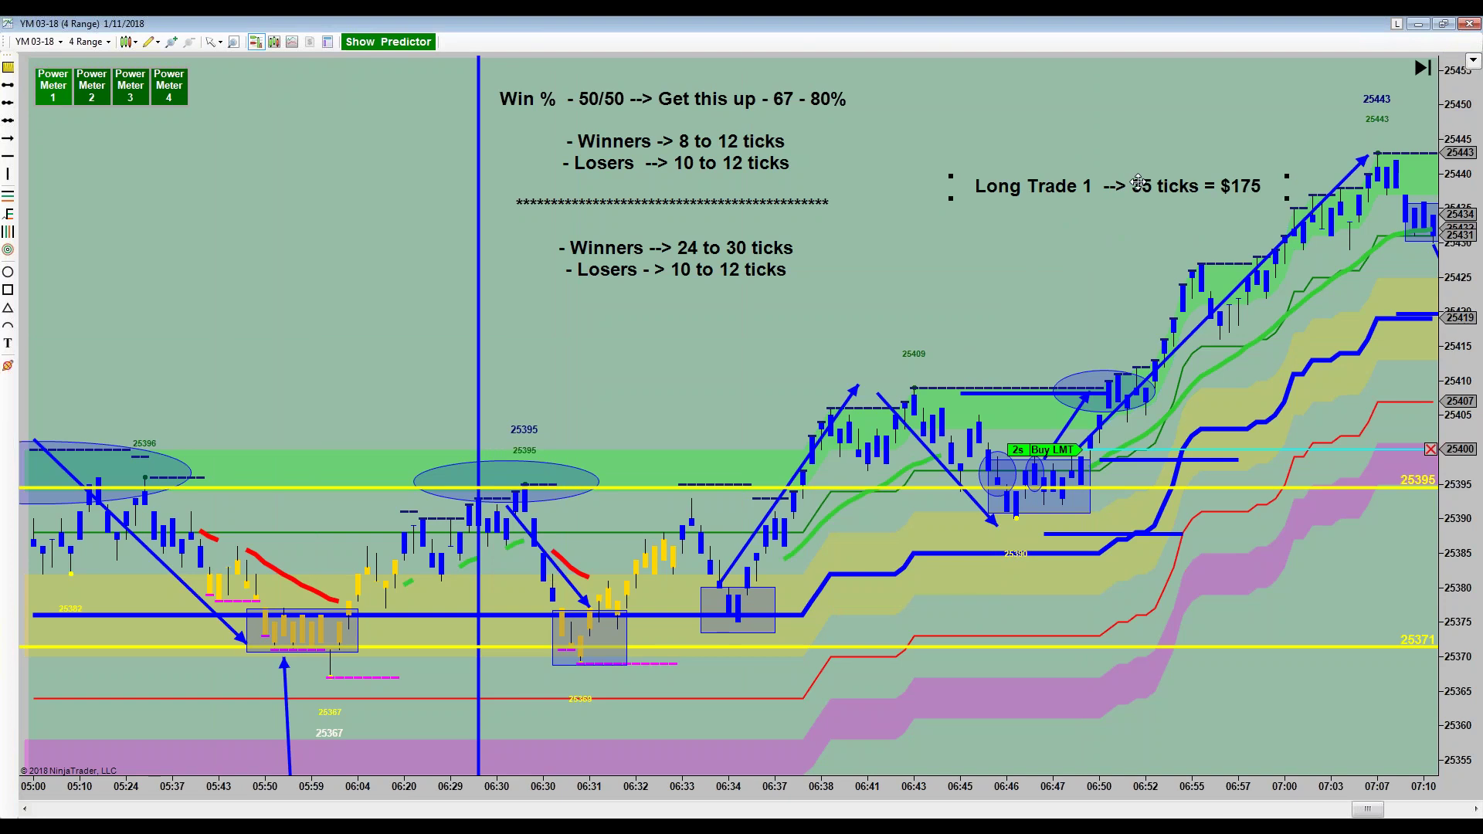
pyautogui.moveTo(732, 155); pyautogui.dragTo(324, 224)
pyautogui.moveTo(1085, 184); pyautogui.dragTo(1076, 224)
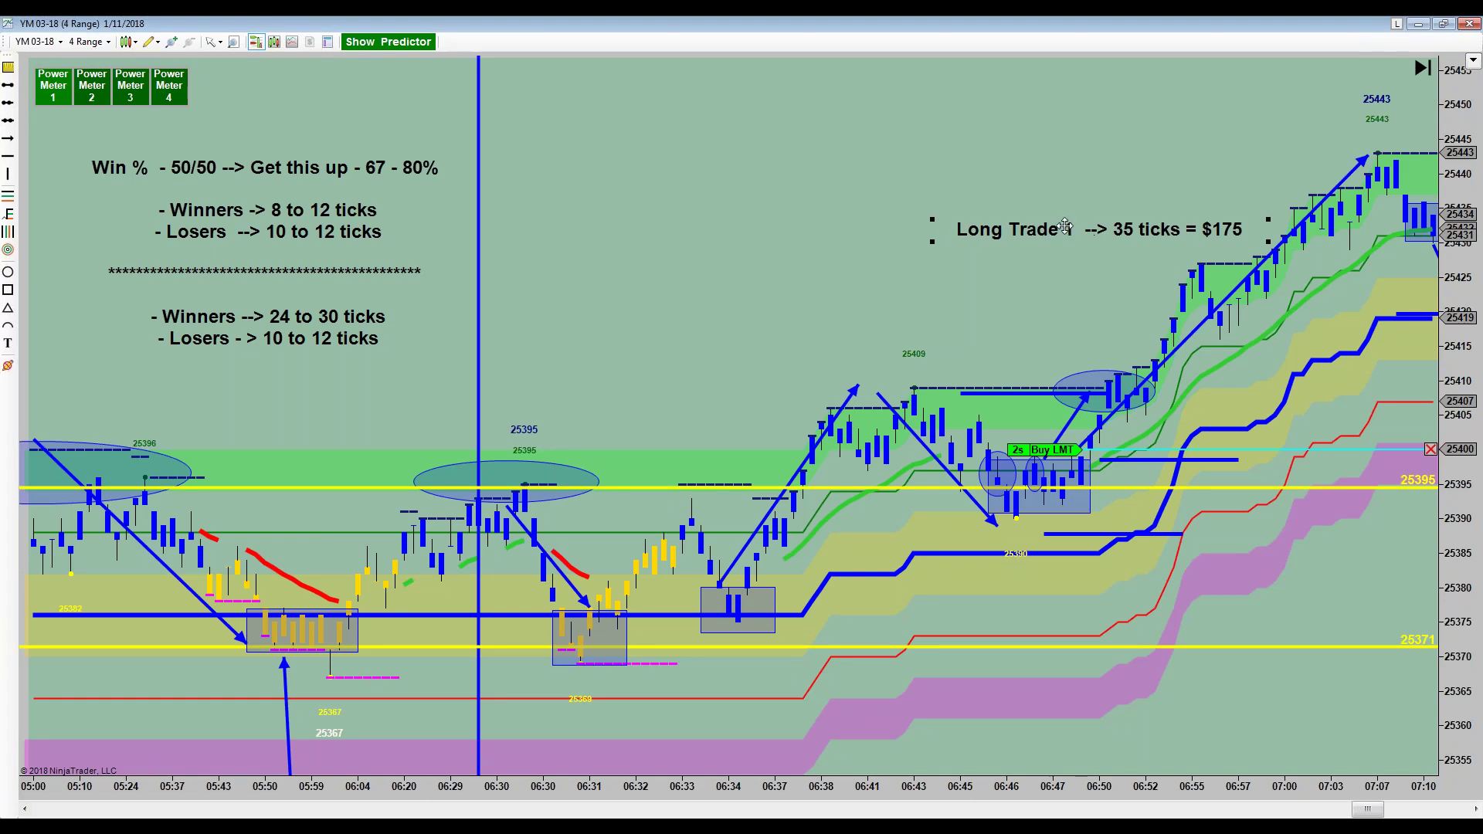
pyautogui.moveTo(1074, 151); pyautogui.dragTo(1028, 153)
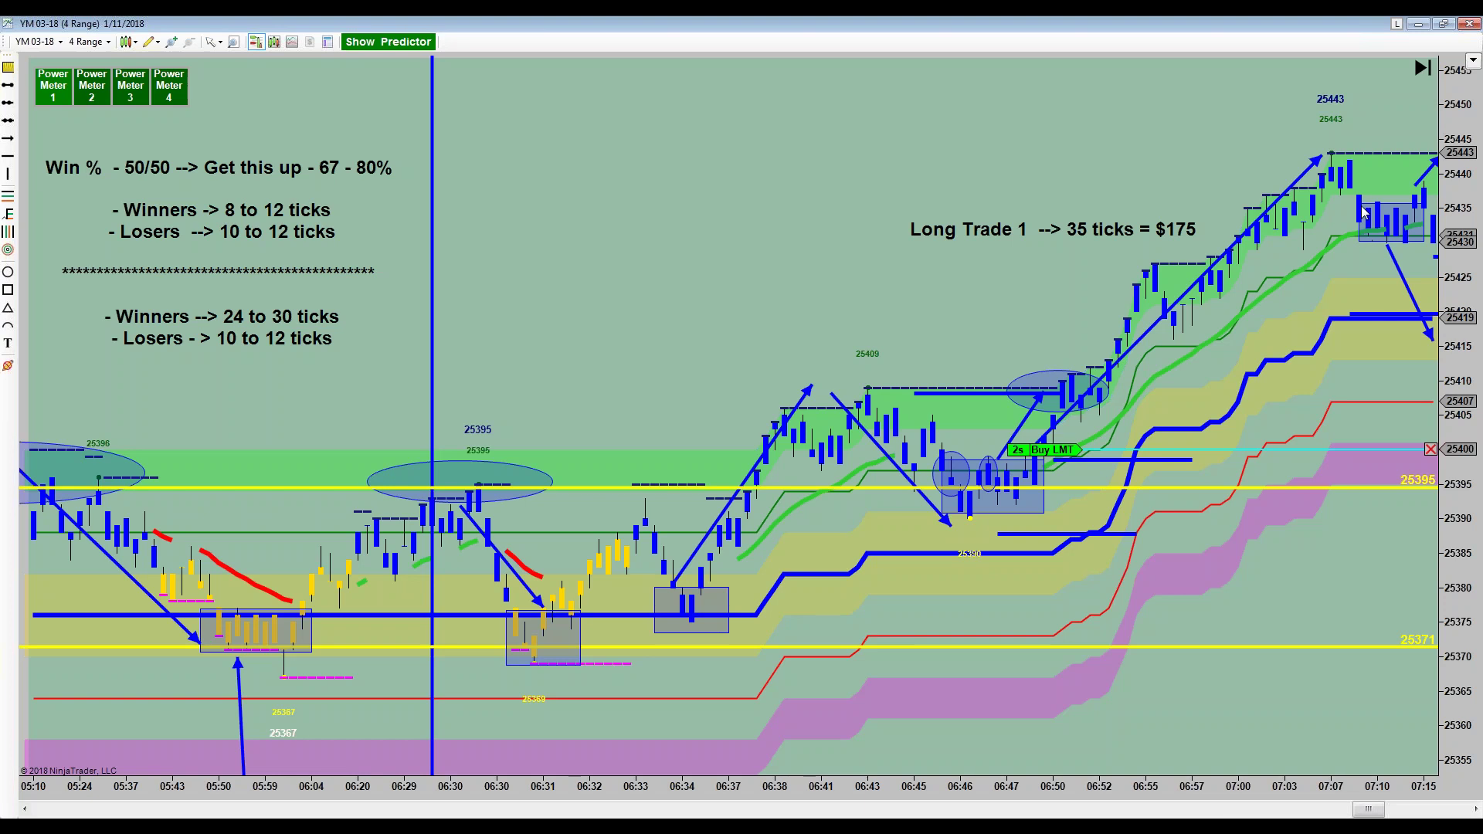
pyautogui.moveTo(1099, 226)
pyautogui.mouseDown()
pyautogui.moveTo(1053, 233)
pyautogui.moveTo(1072, 216)
pyautogui.mouseUp()
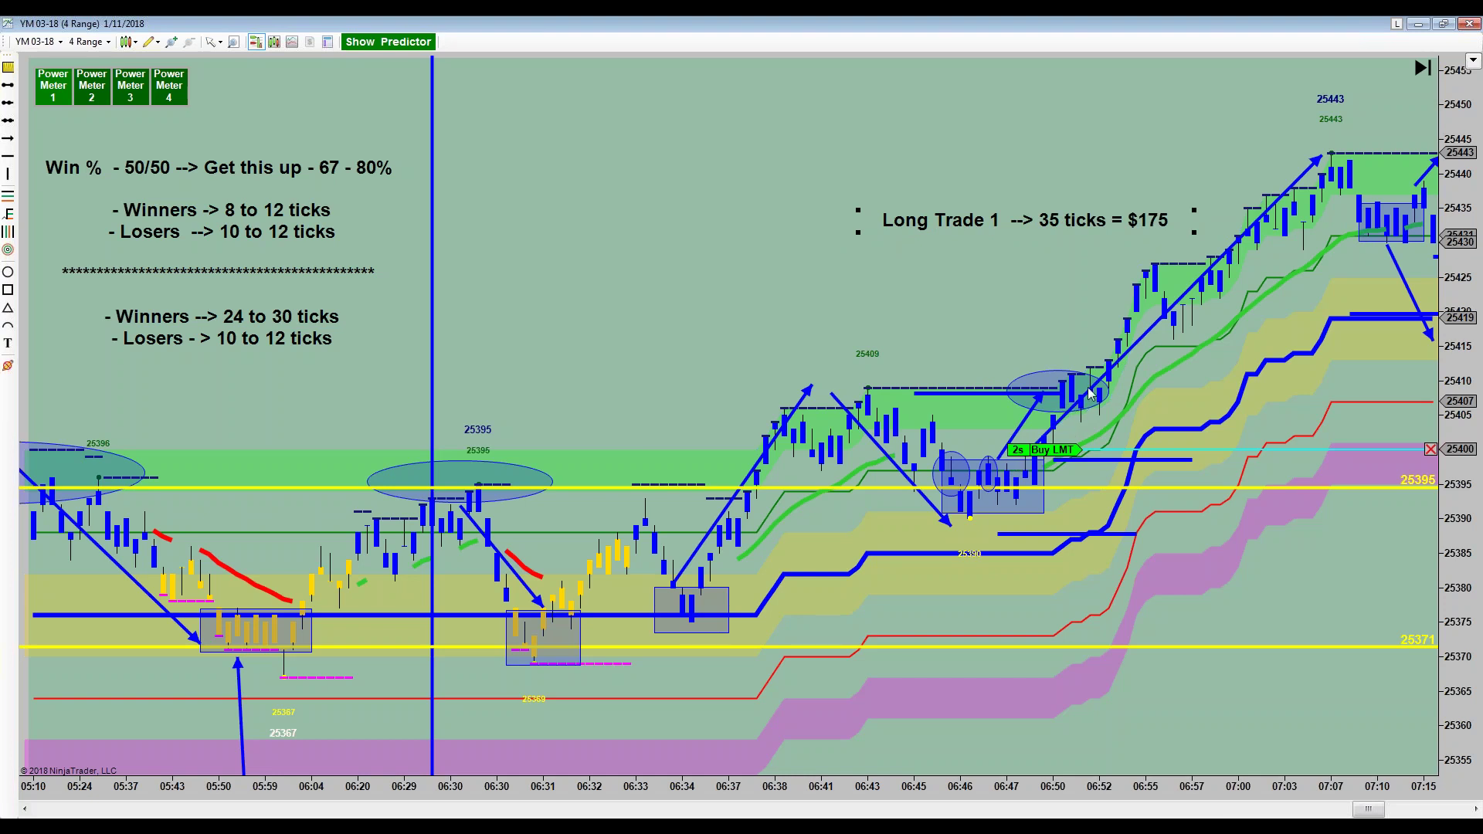
# - Try moving the short level line below the buy box up to about 25434, and undo the move
pyautogui.click(1020, 418)
pyautogui.moveTo(1043, 535); pyautogui.dragTo(1336, 209)
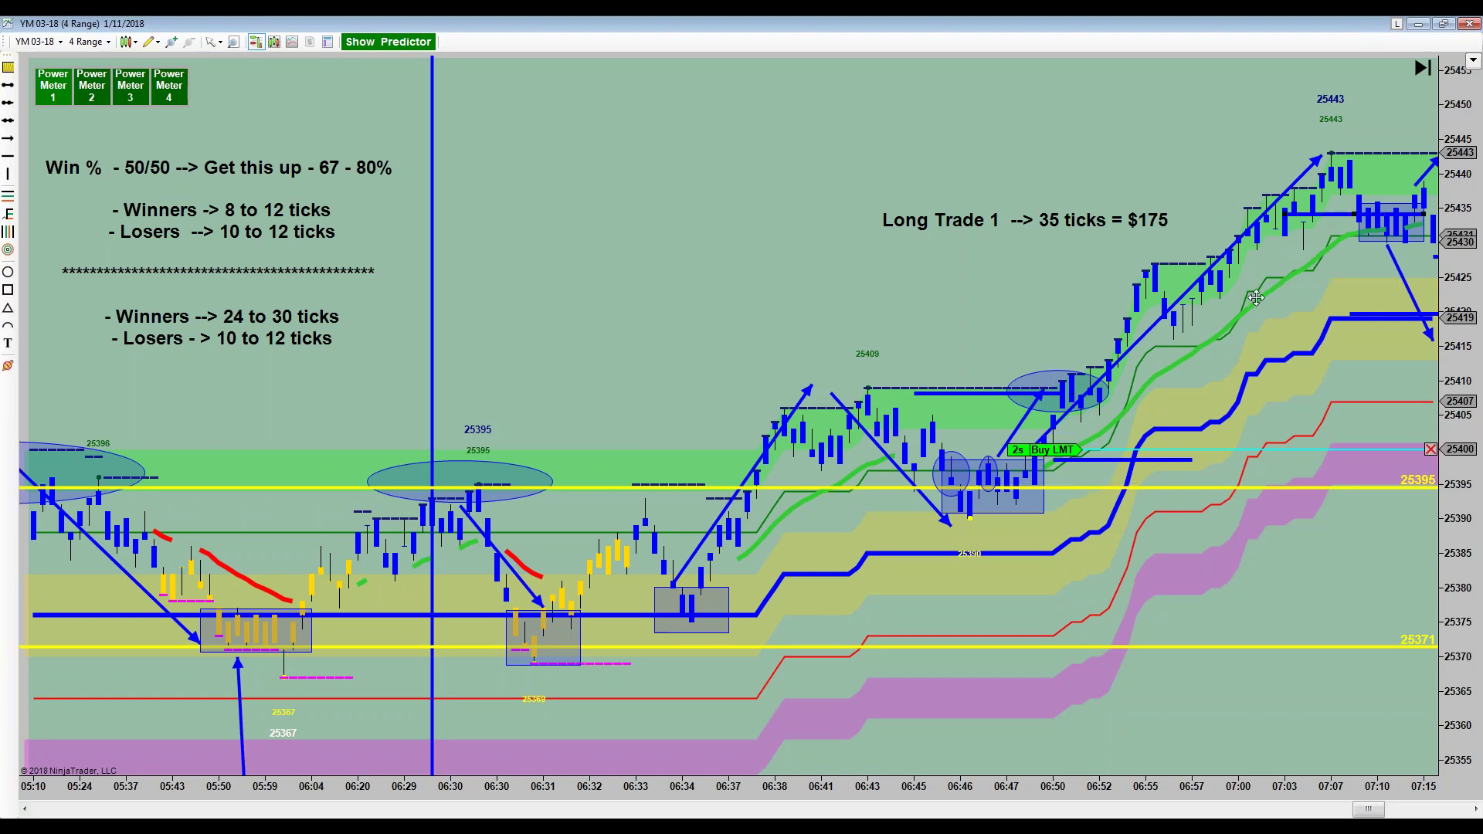
pyautogui.hotkey('ctrl', 'z')
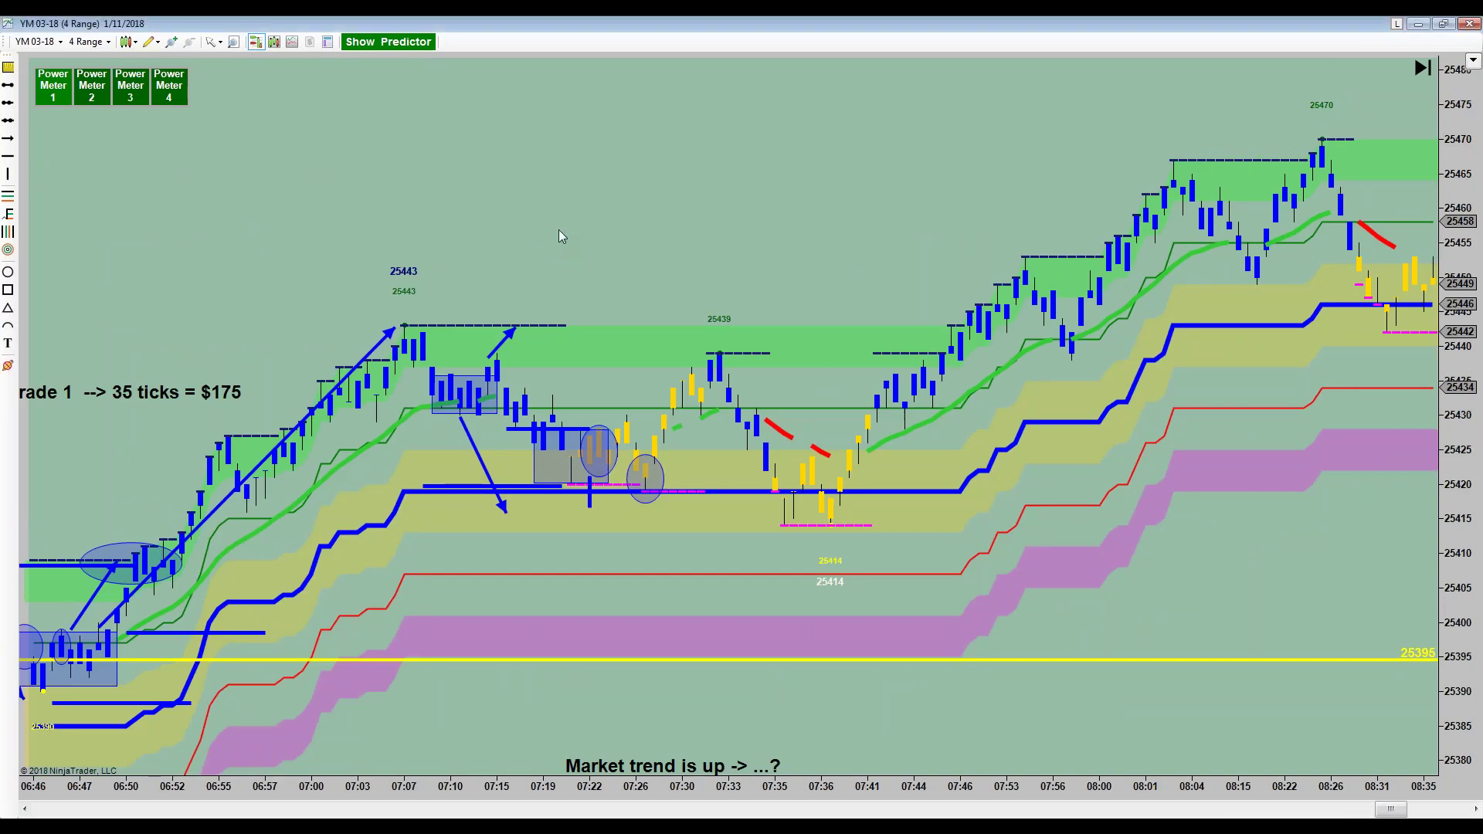
# - Switch to the cross hair cursor and move the Long Trade 1 note up beside the arrow leading to the 25443 high
pyautogui.moveTo(559, 229); pyautogui.dragTo(586, 226)
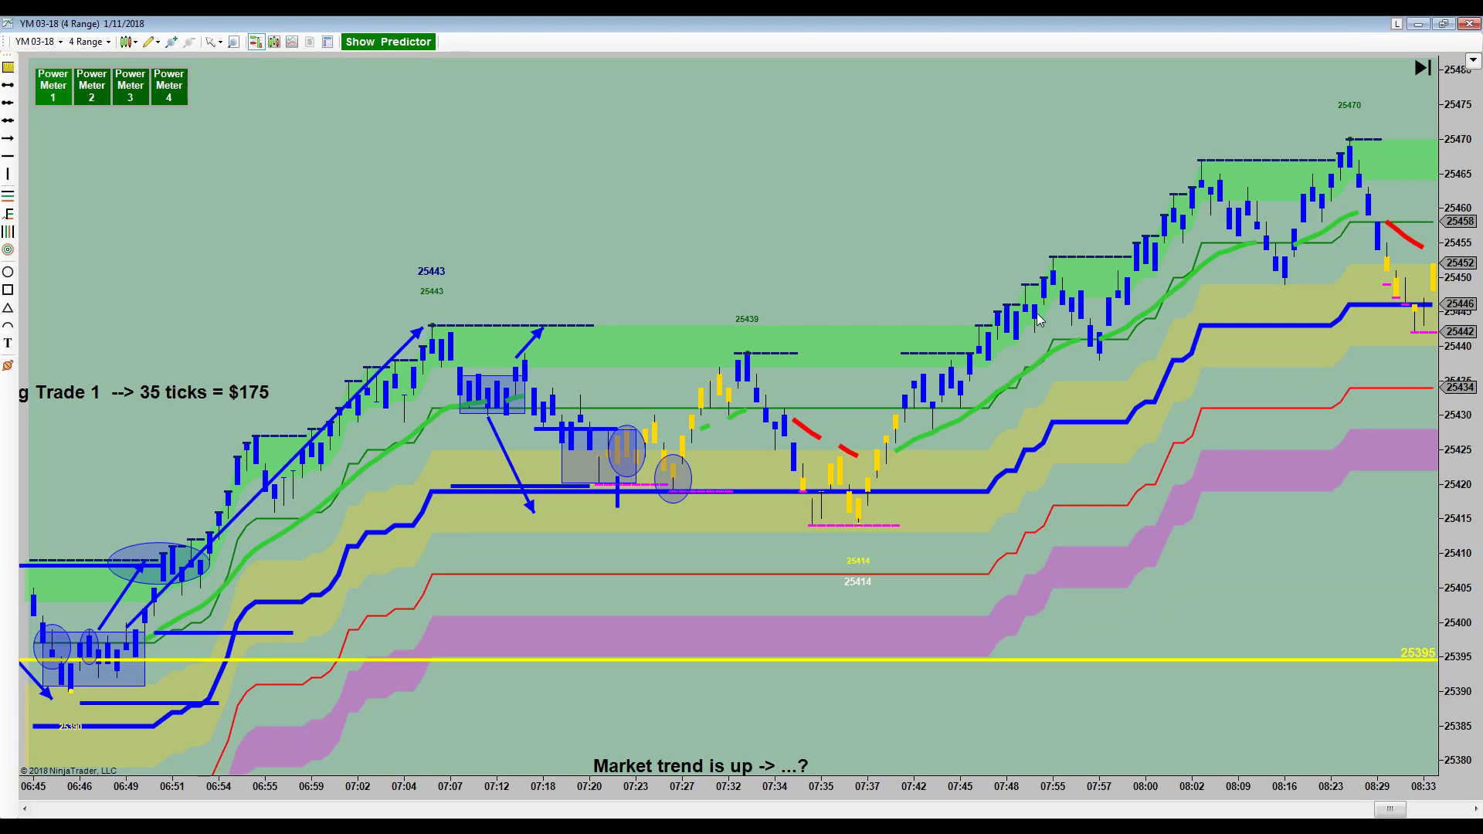
pyautogui.hotkey('ctrl', 'd')
pyautogui.click(261, 27)
pyautogui.click(214, 43)
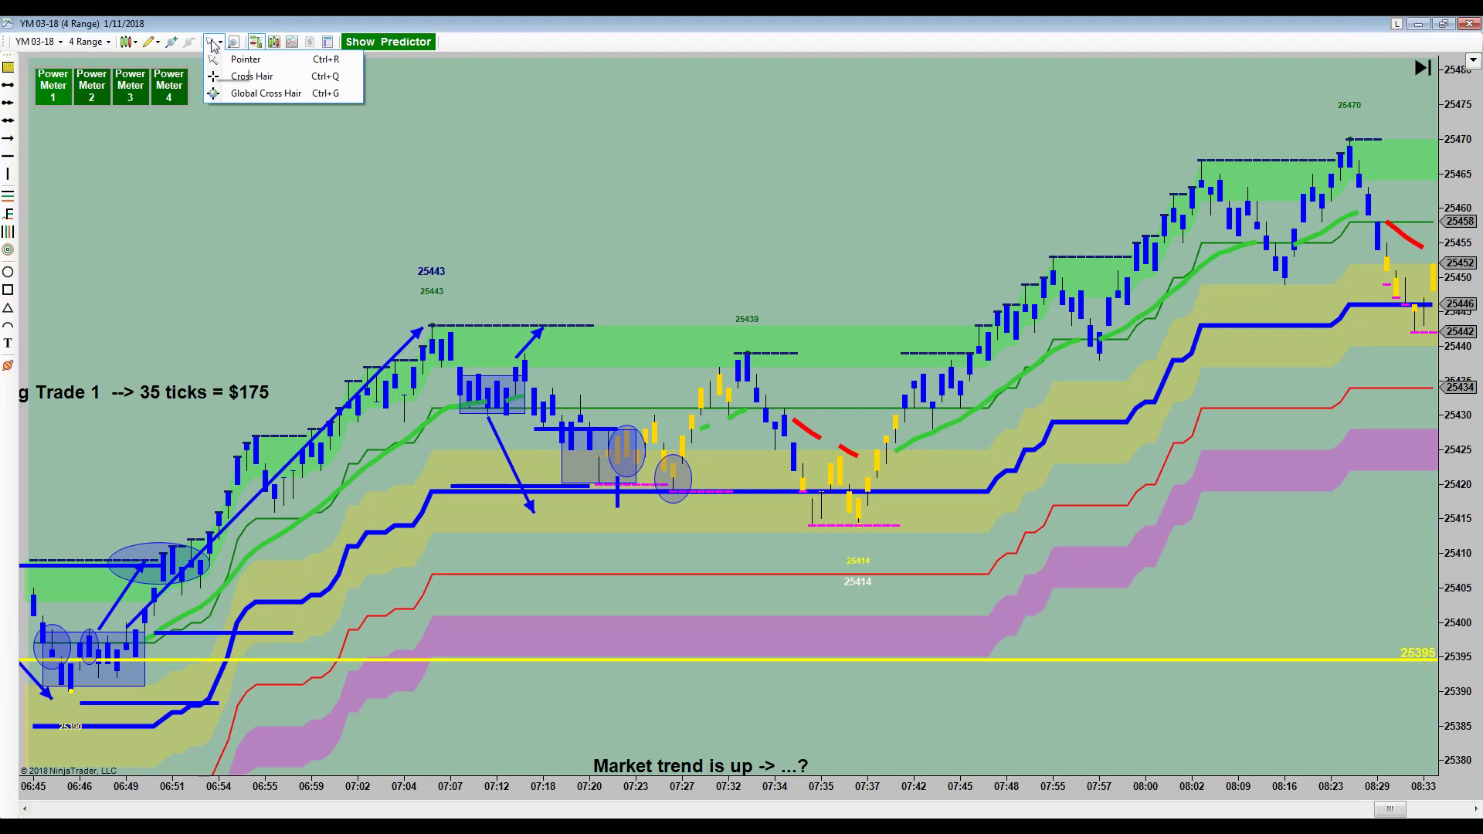
pyautogui.click(226, 71)
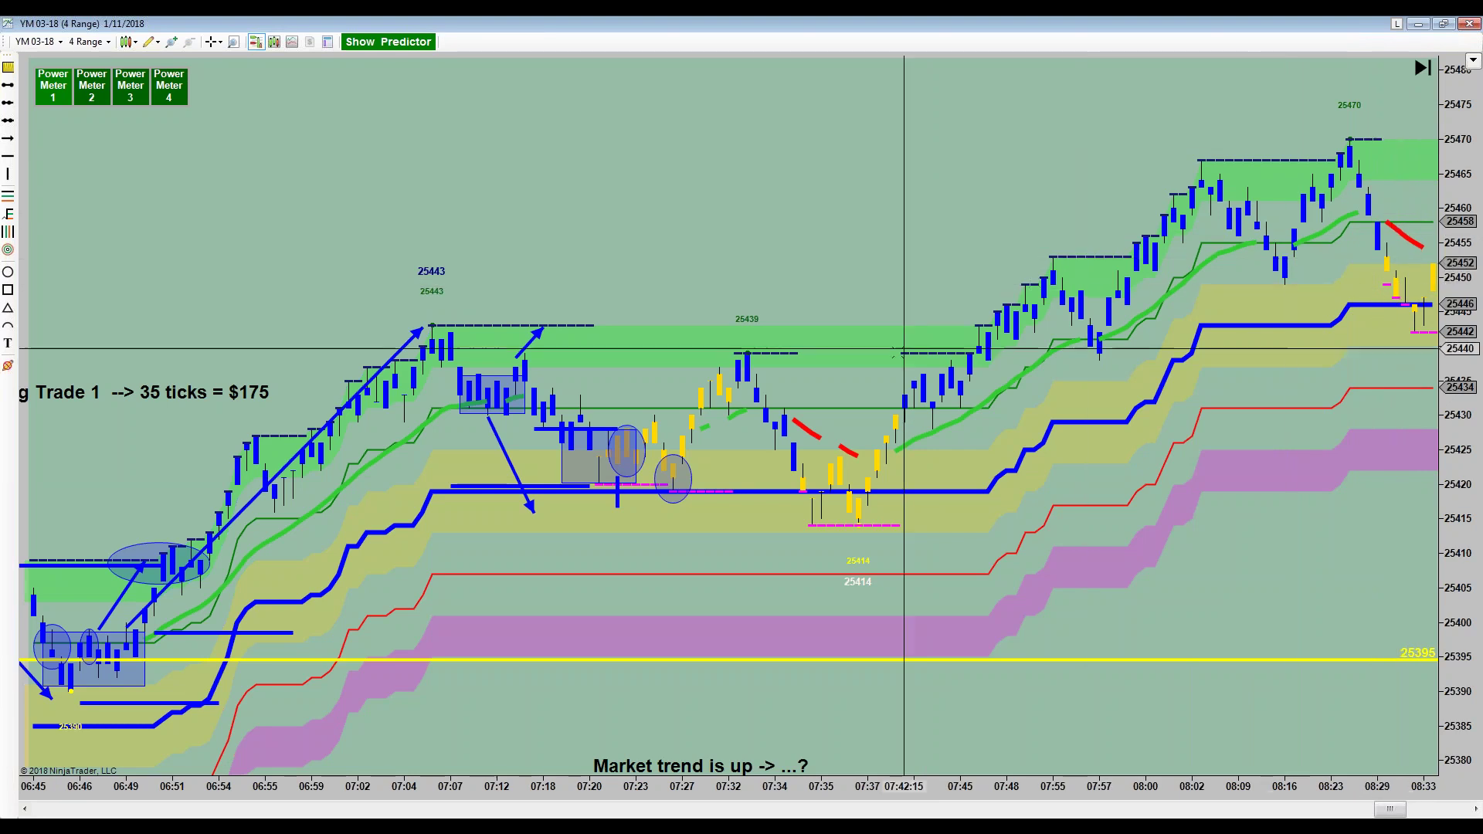
pyautogui.moveTo(228, 403); pyautogui.dragTo(302, 329)
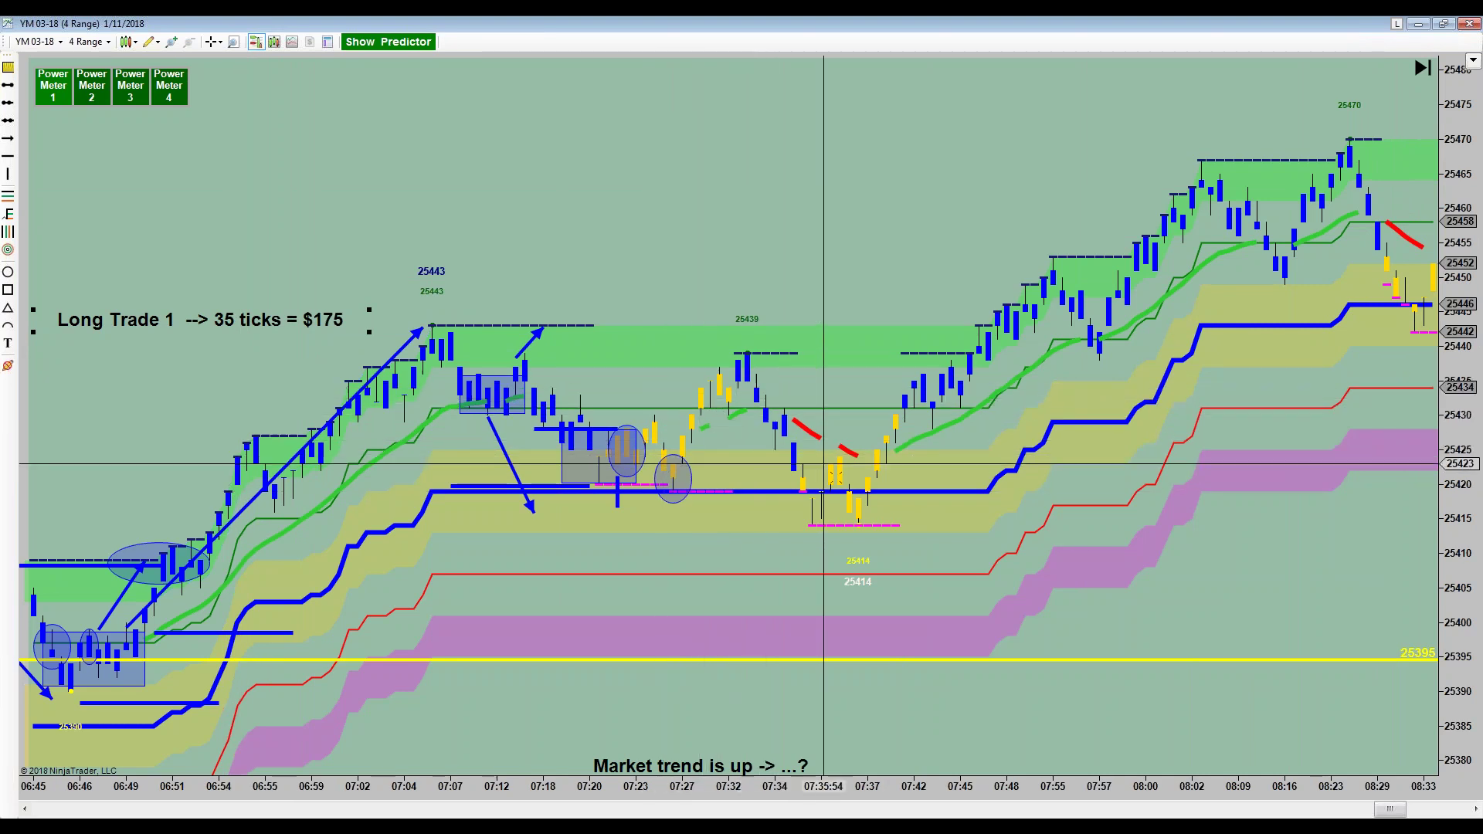
pyautogui.moveTo(282, 326)
pyautogui.mouseDown()
pyautogui.moveTo(467, 255)
pyautogui.moveTo(308, 255)
pyautogui.moveTo(346, 324)
pyautogui.moveTo(263, 343)
pyautogui.mouseUp()
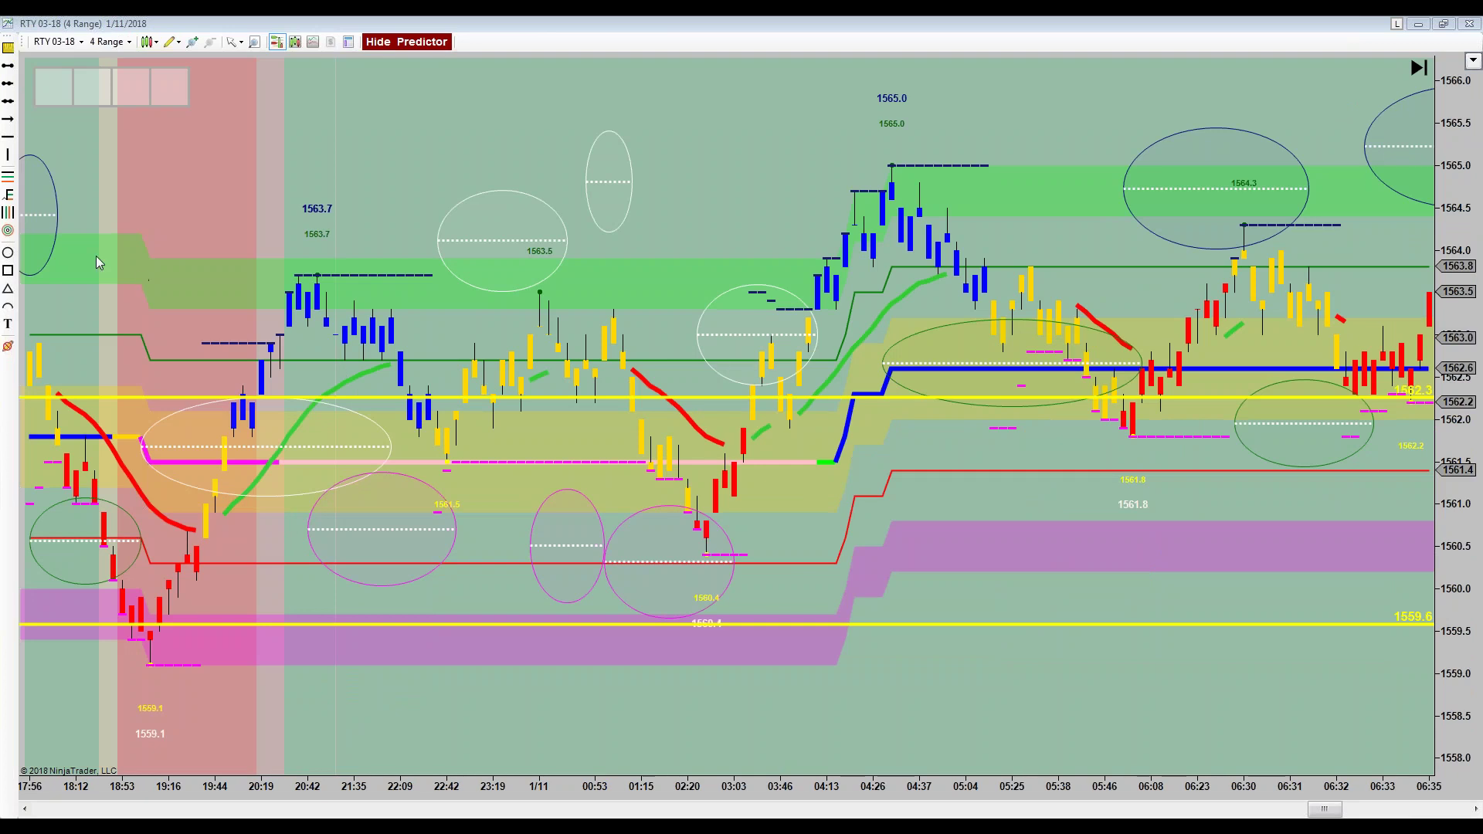
# - On the RTY 03-18 chart, draw a vertical line at 06:30, keeping its default properties
pyautogui.click(8, 155)
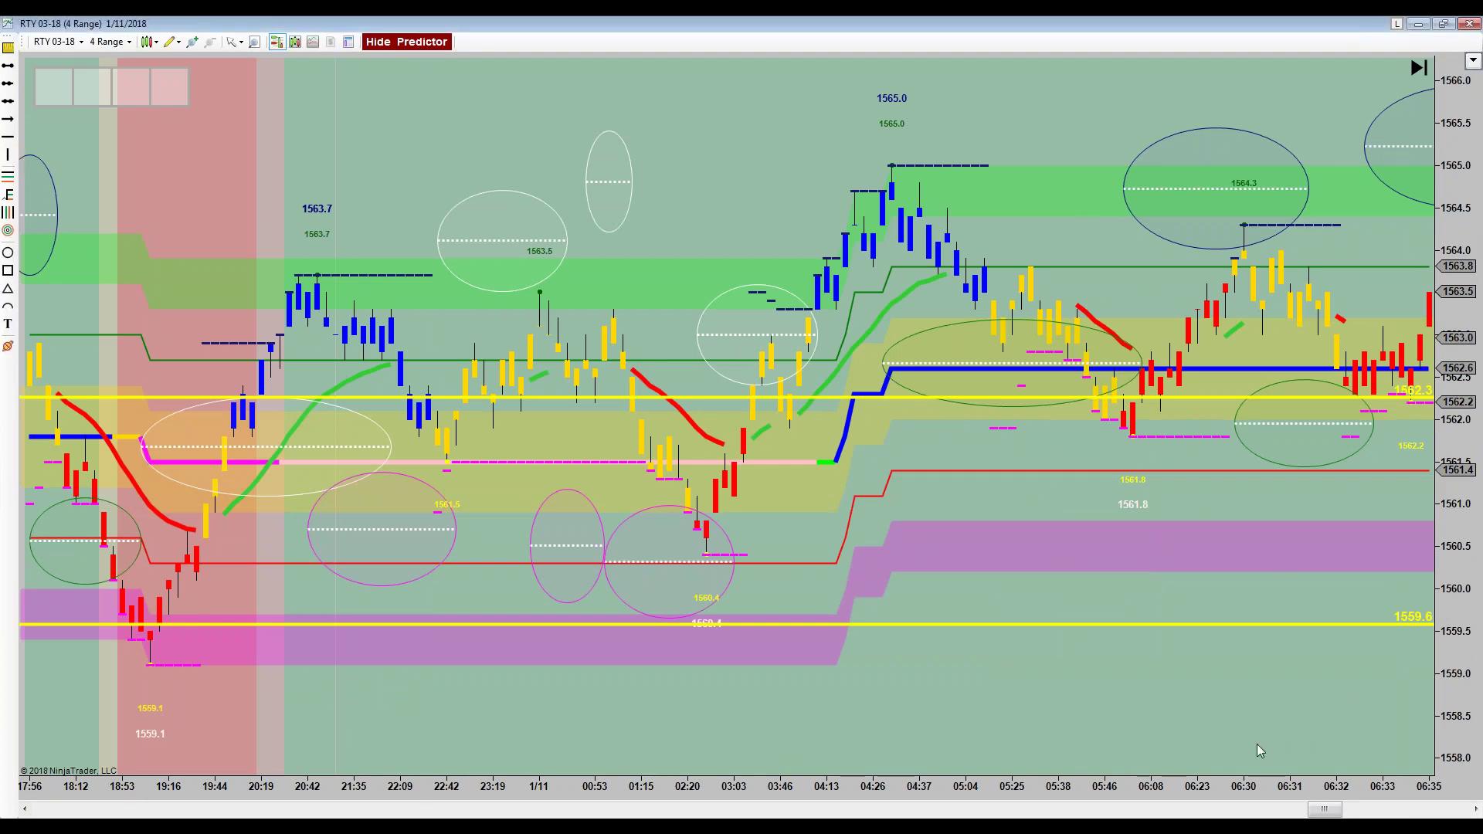
pyautogui.click(8, 157)
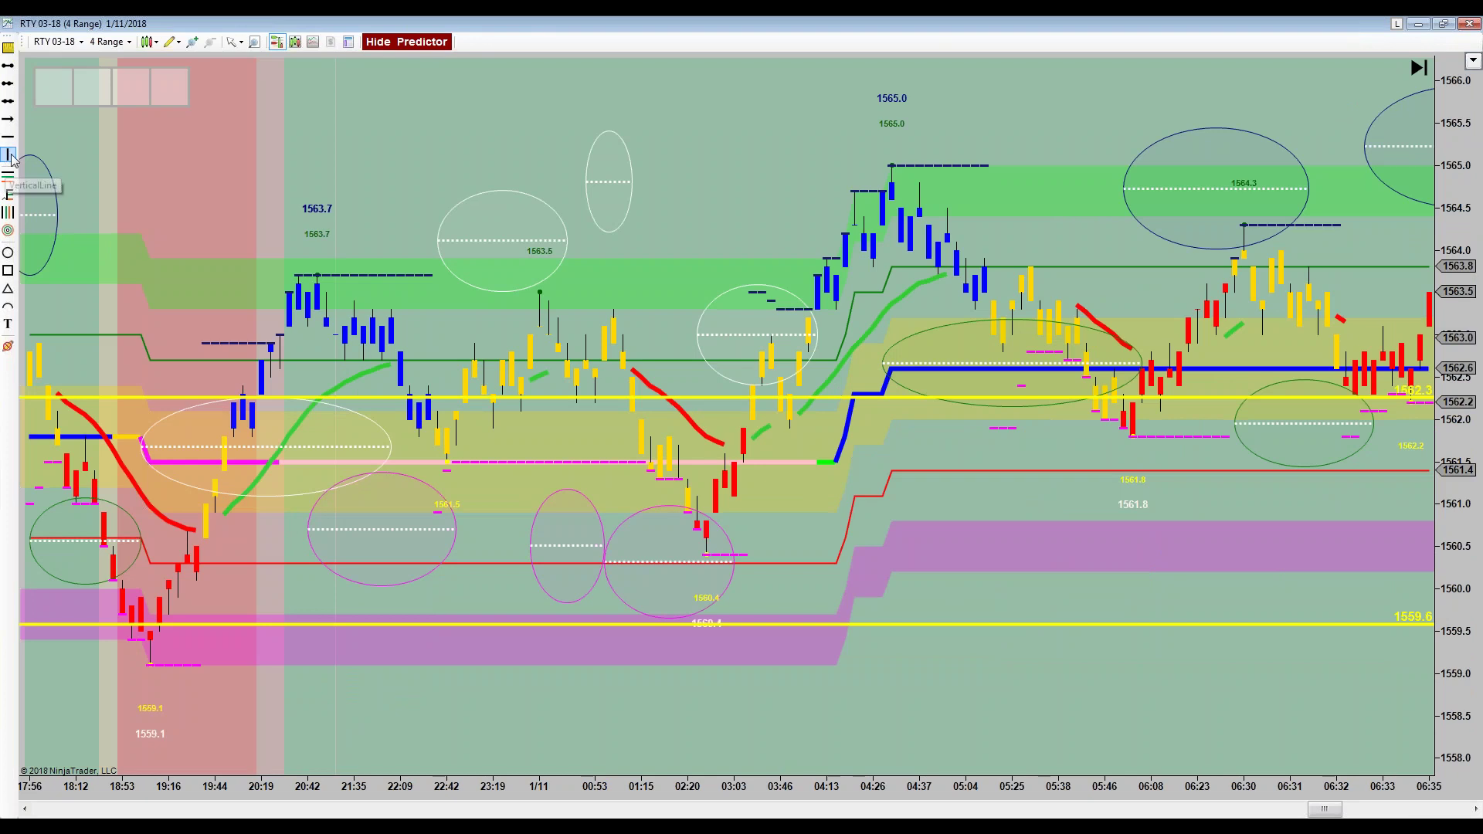
pyautogui.click(1233, 714)
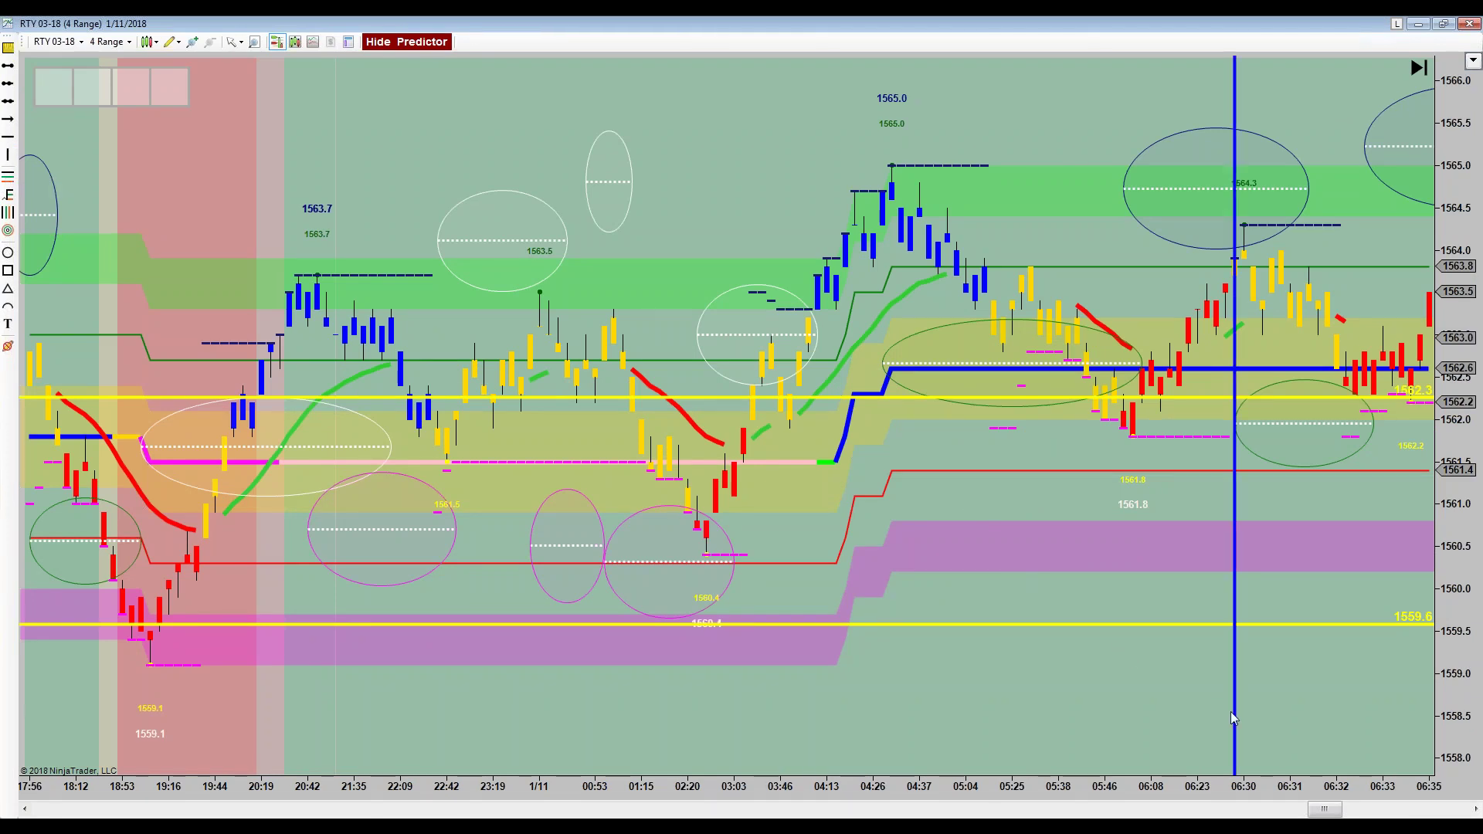
pyautogui.moveTo(1233, 712); pyautogui.dragTo(1245, 707)
pyautogui.doubleClick(1245, 706)
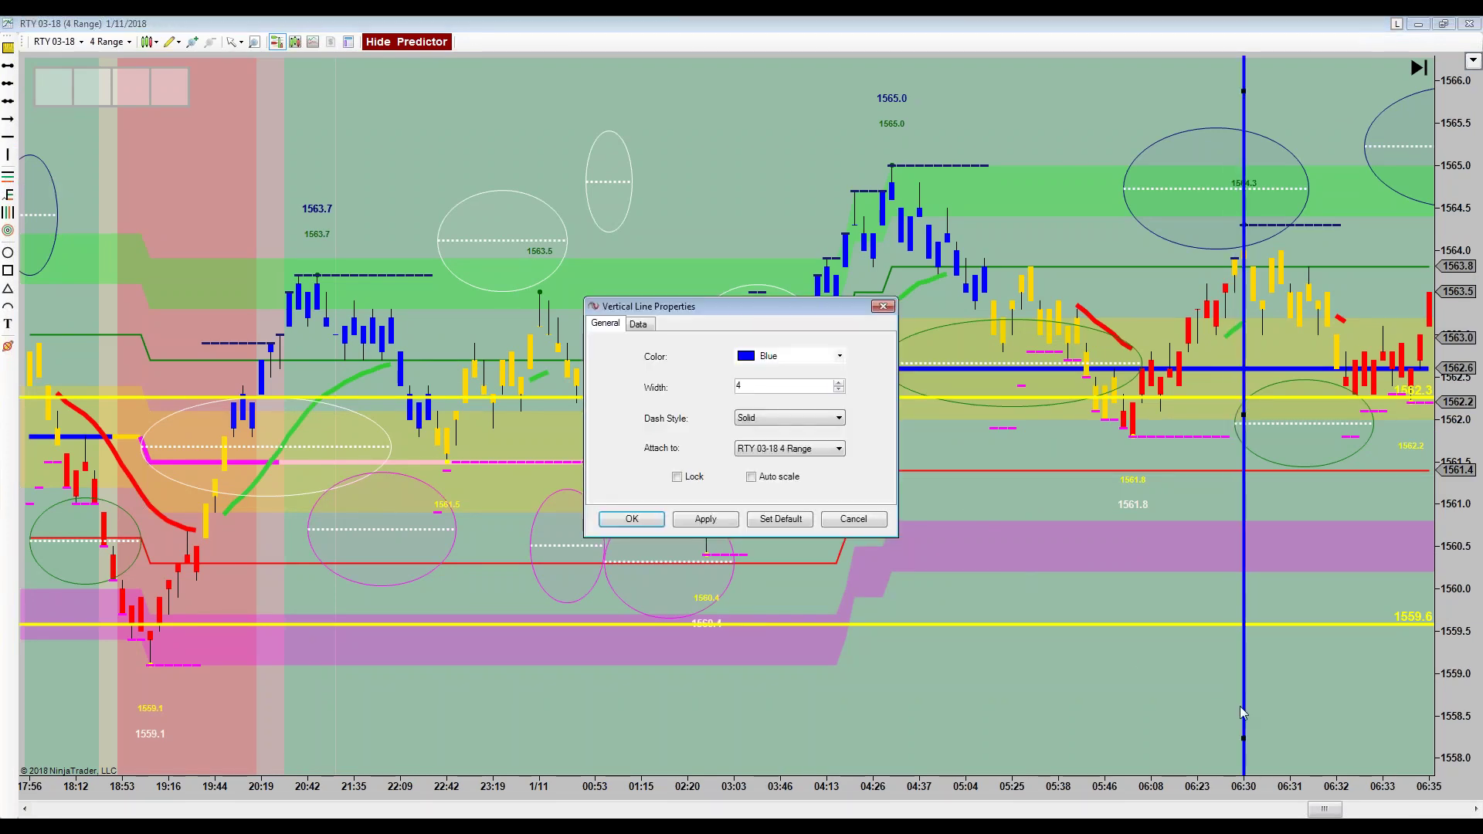
pyautogui.click(854, 521)
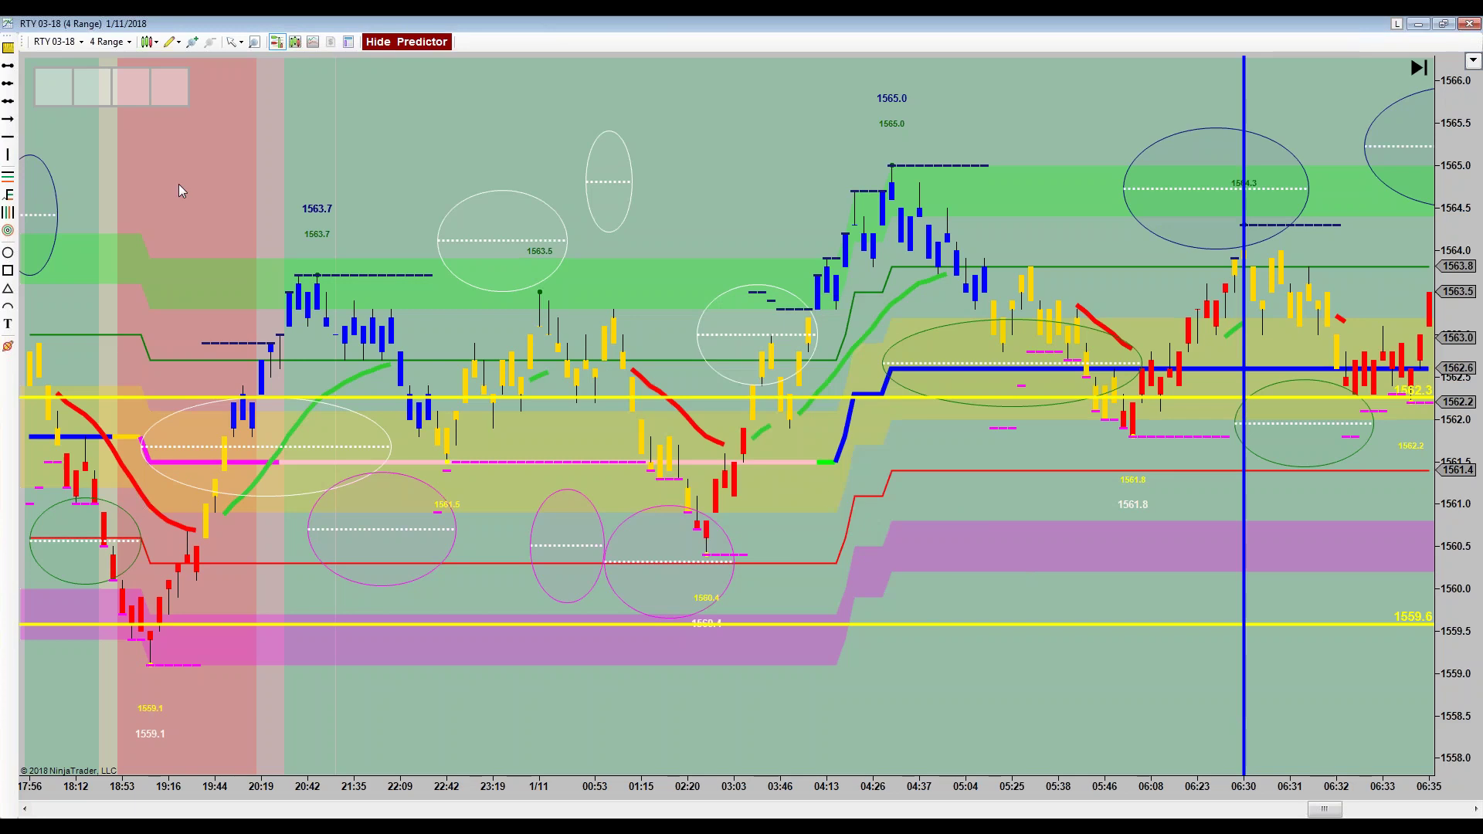
# - Add a horizontal level line at 1564.0, across the highs near 06:30
pyautogui.click(8, 137)
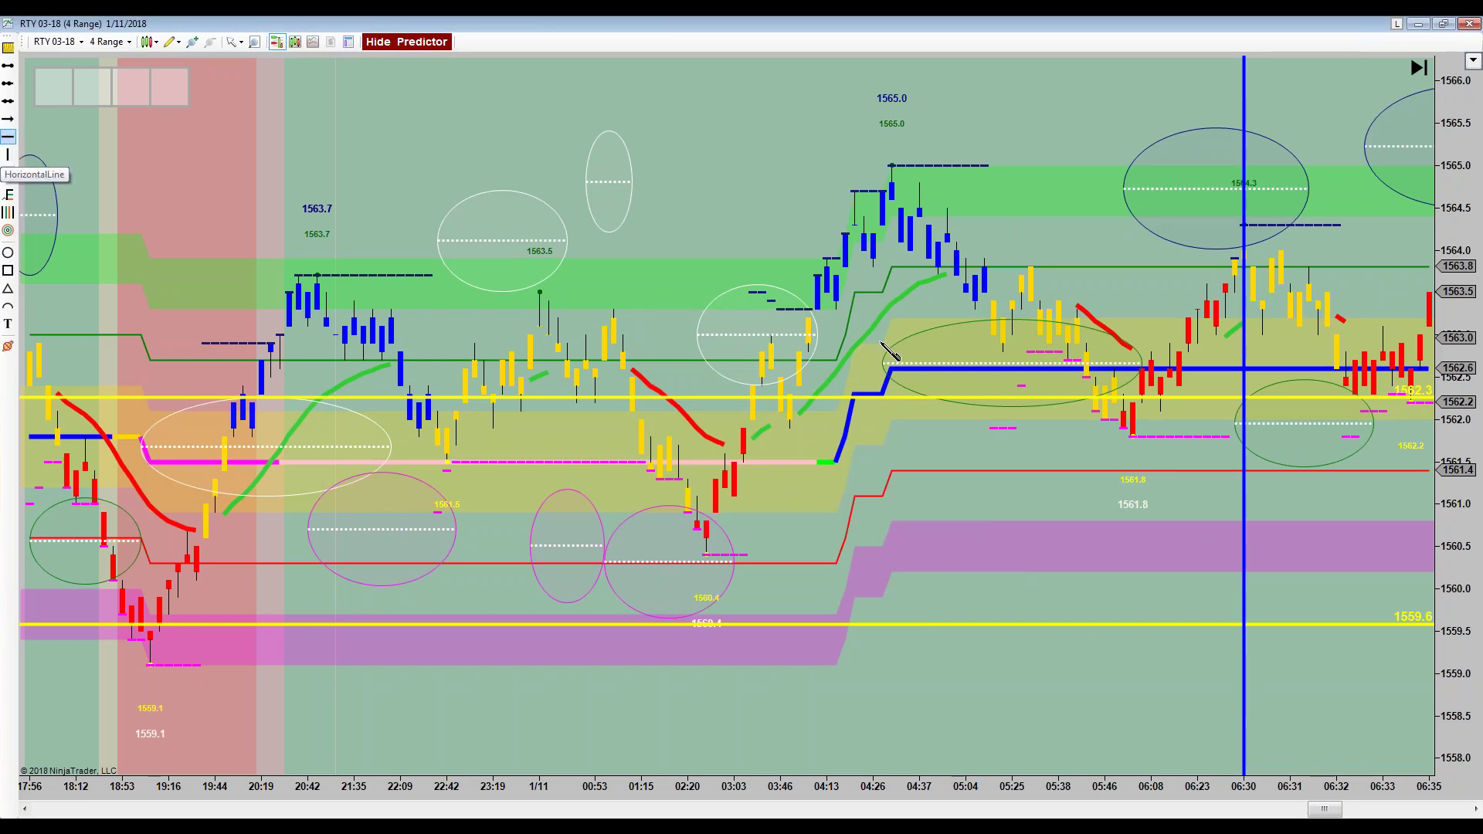
pyautogui.click(769, 242)
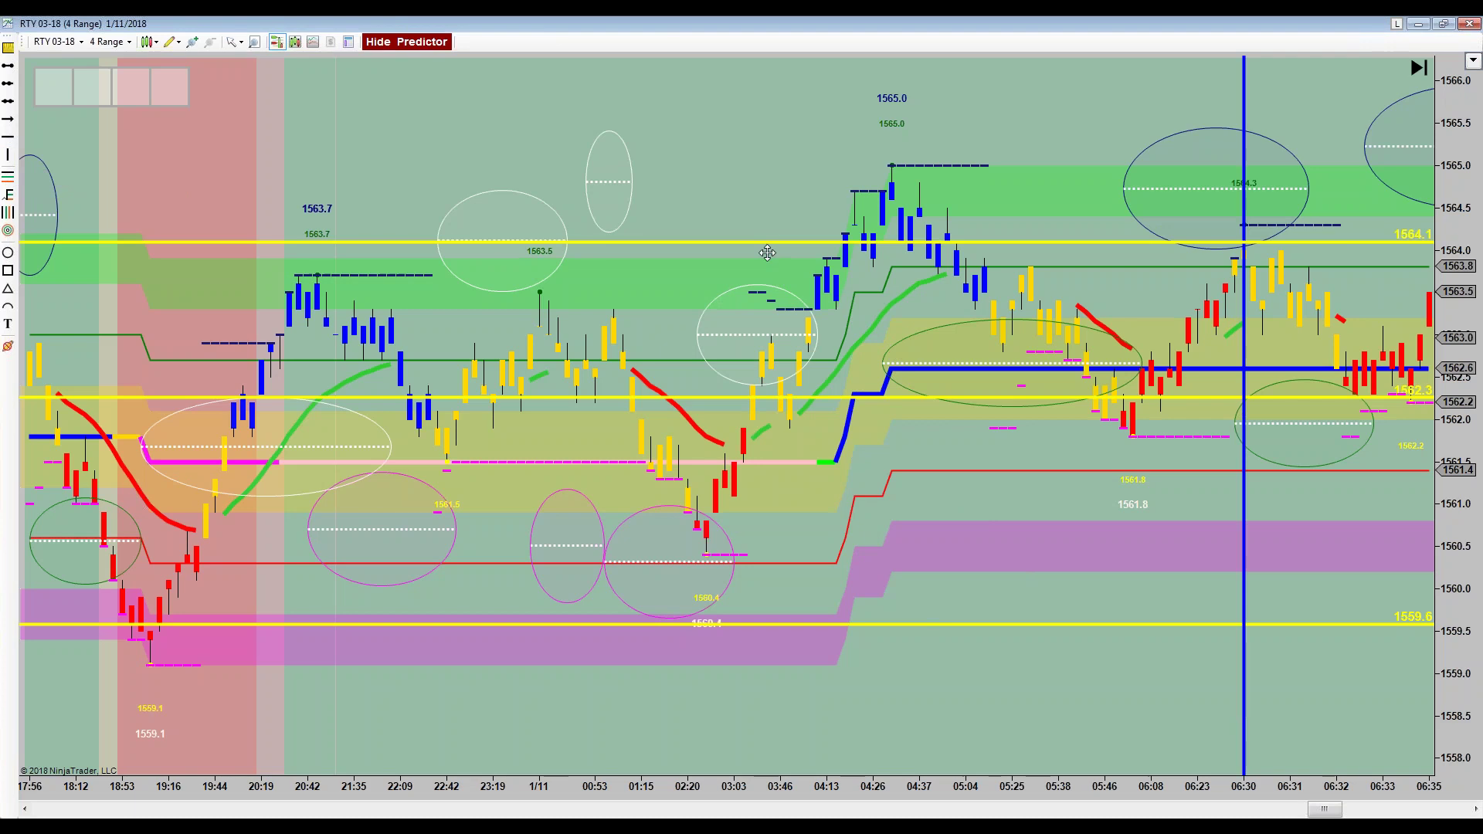
pyautogui.moveTo(767, 243); pyautogui.dragTo(766, 253)
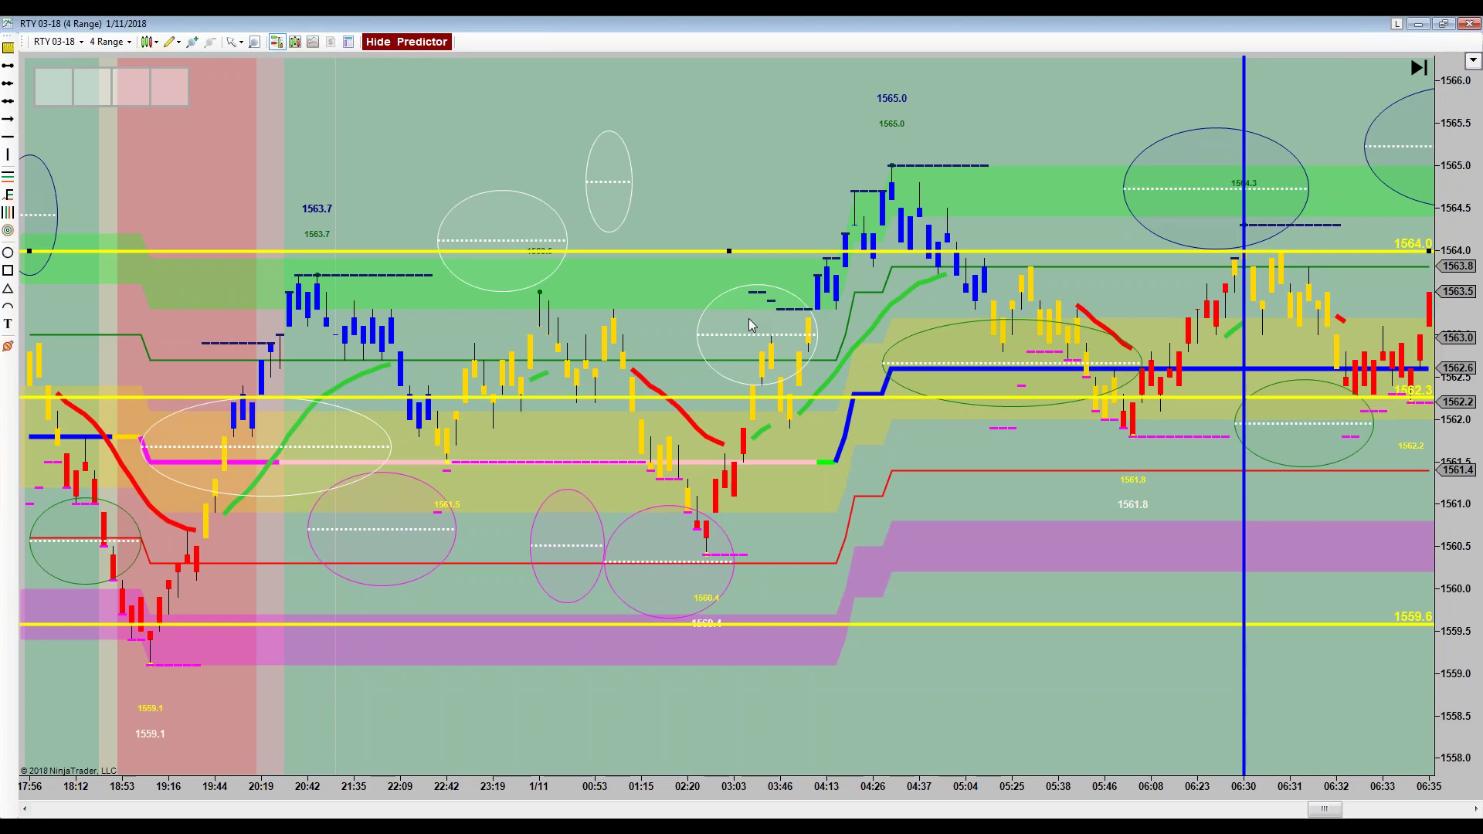
# - Draw a rectangle around the 06:32 to 06:35 consolidation, spanning about 1562.3 to 1563.0
pyautogui.click(1328, 340)
pyautogui.click(1412, 382)
pyautogui.click(1413, 395)
pyautogui.moveTo(1411, 346); pyautogui.dragTo(1423, 342)
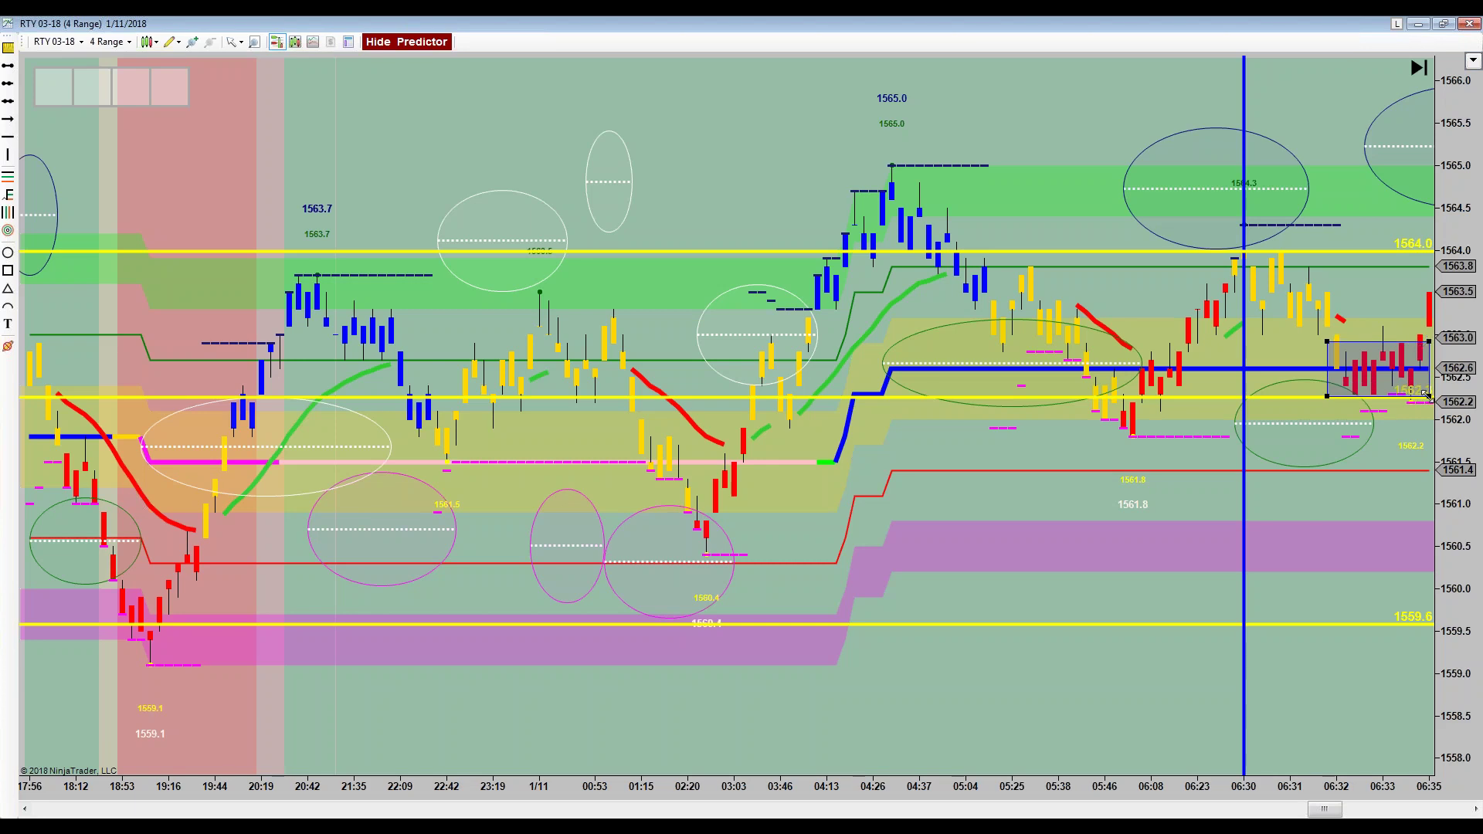
# - Lower the middle yellow level line to about 1562.1 and hide the predictor ellipses
pyautogui.moveTo(1204, 399); pyautogui.dragTo(1214, 406)
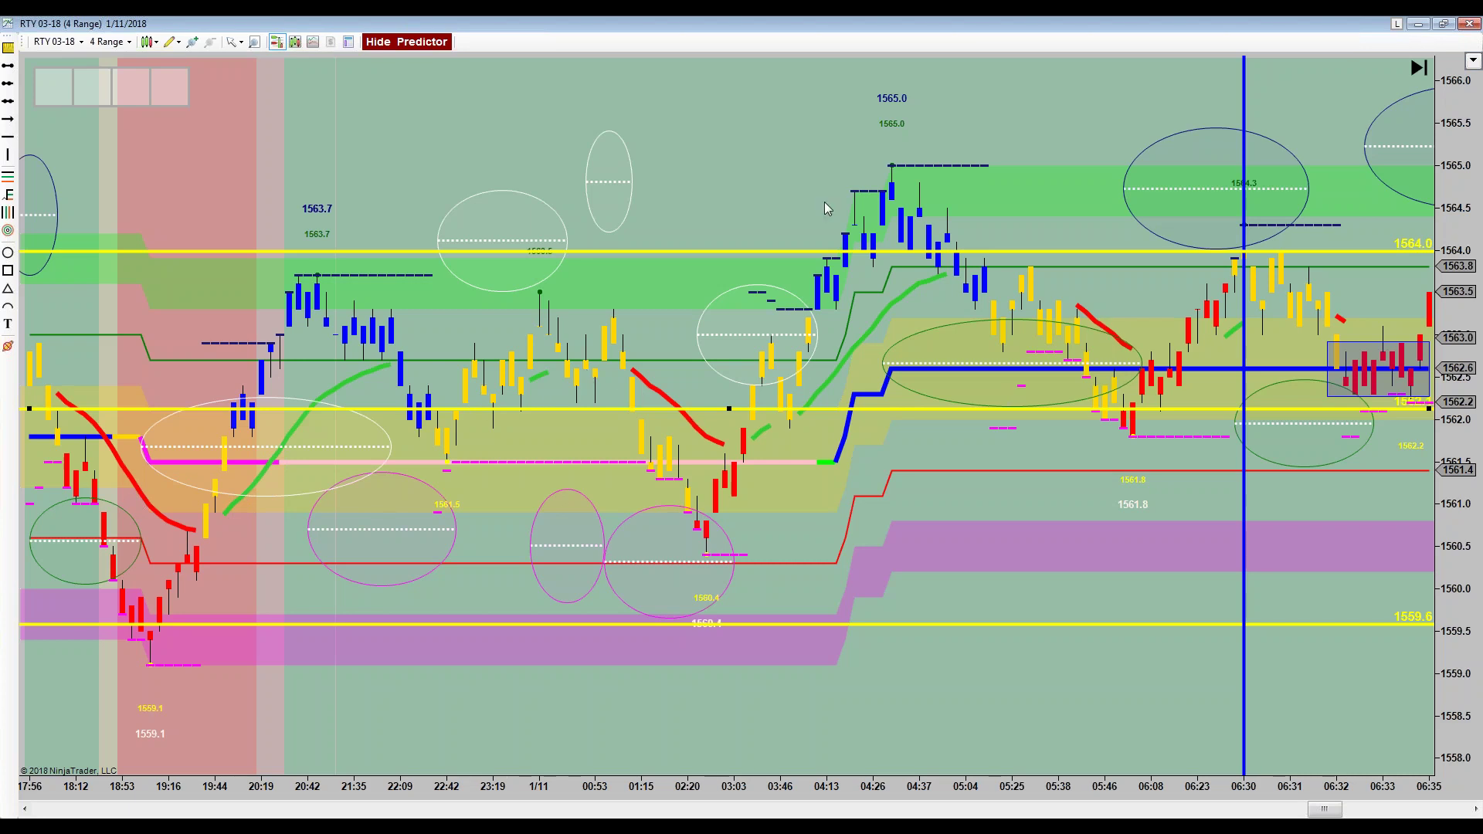
pyautogui.click(414, 44)
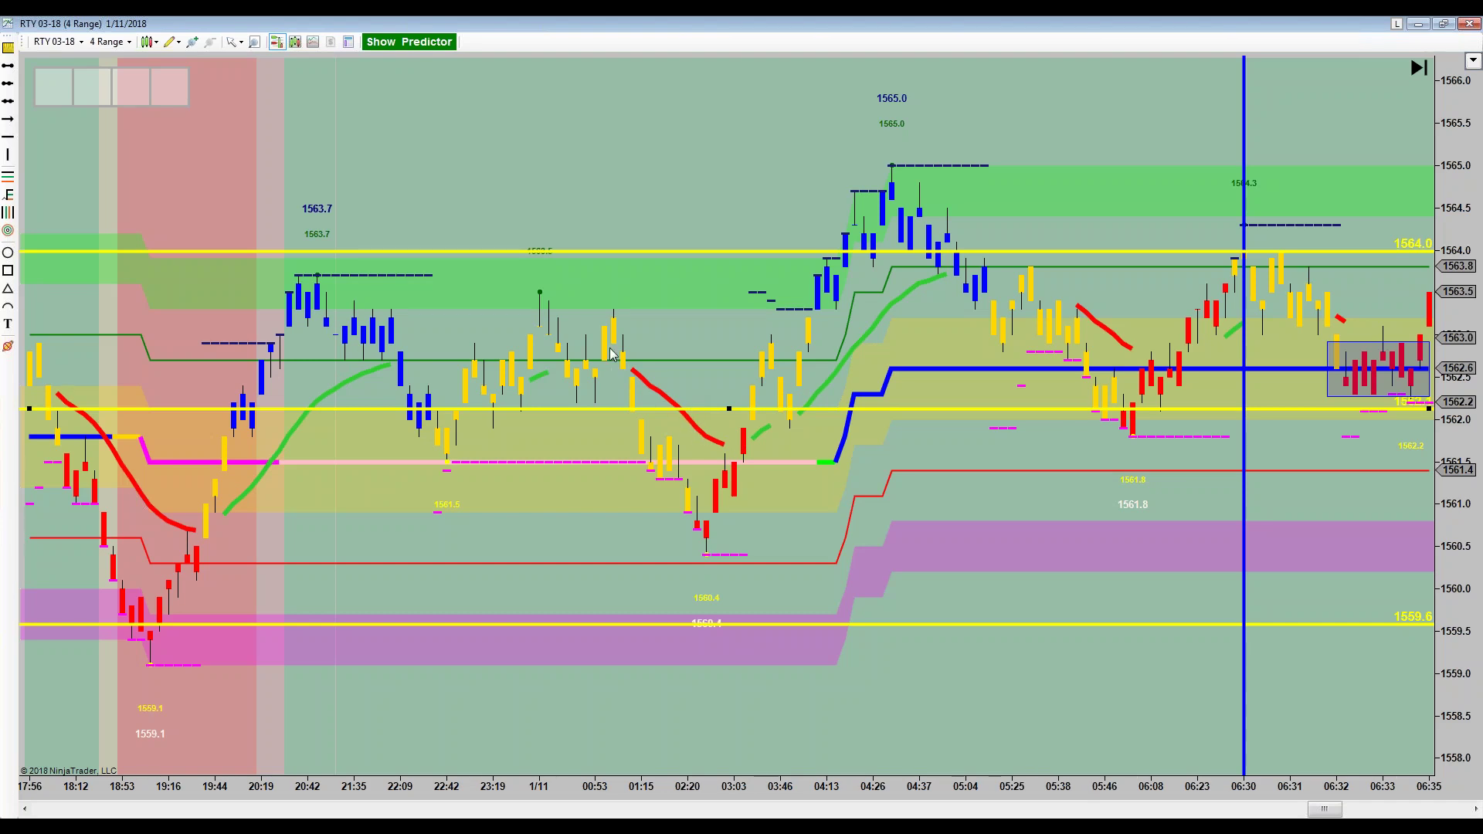
# - Draw a rising arrow from about 1561.1 near 19:44 to the 20:42 high, and a falling arrow to about 1561.4 near 22:42
pyautogui.click(8, 120)
pyautogui.click(229, 442)
pyautogui.click(306, 292)
pyautogui.click(7, 120)
pyautogui.click(326, 292)
pyautogui.click(446, 470)
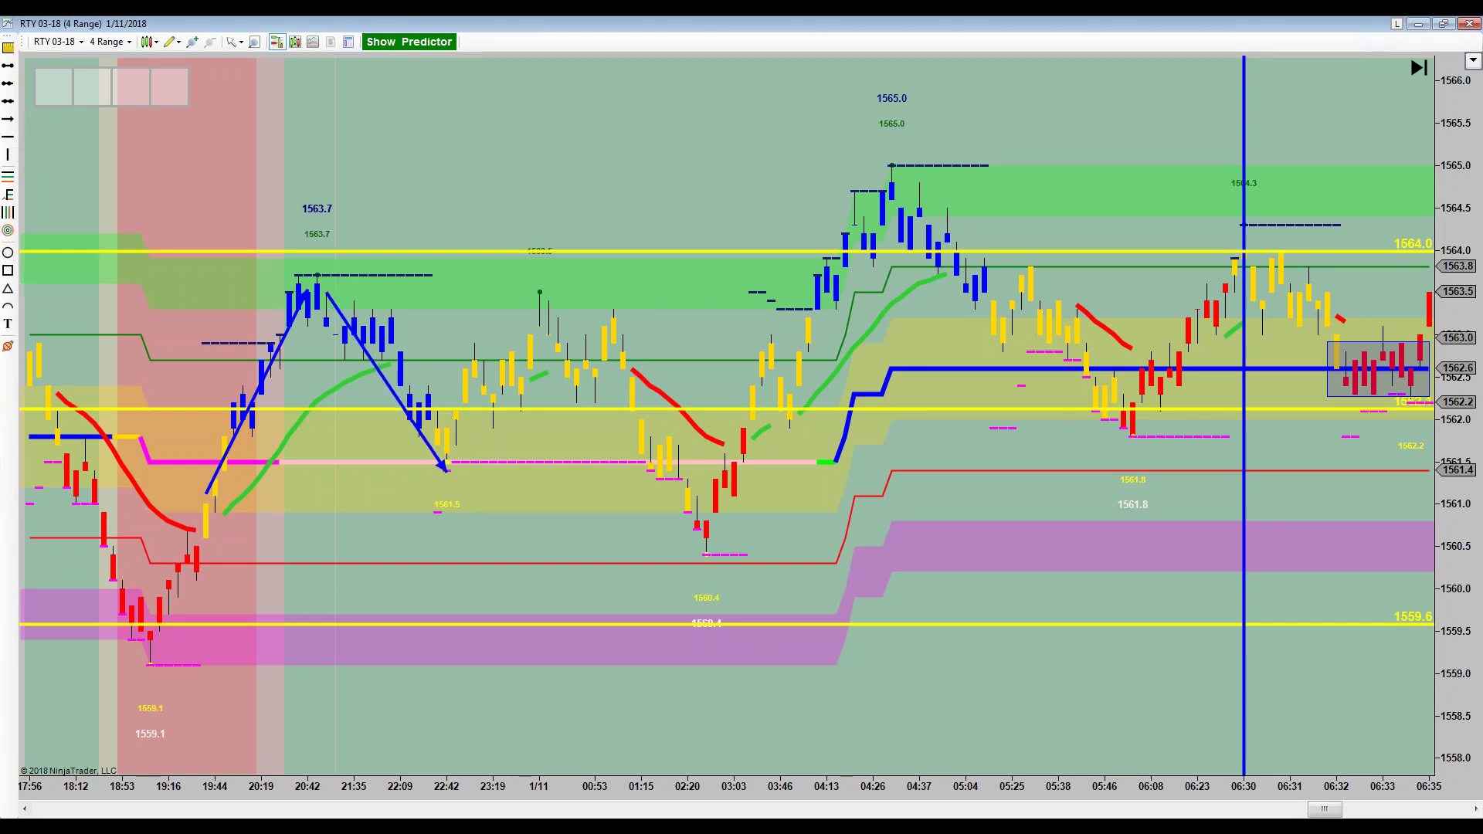
# - Continue the swing arrows up to about 1563.2 before 00:53, then down to about 1560.3 after 02:20
pyautogui.click(454, 462)
pyautogui.click(576, 317)
pyautogui.click(595, 347)
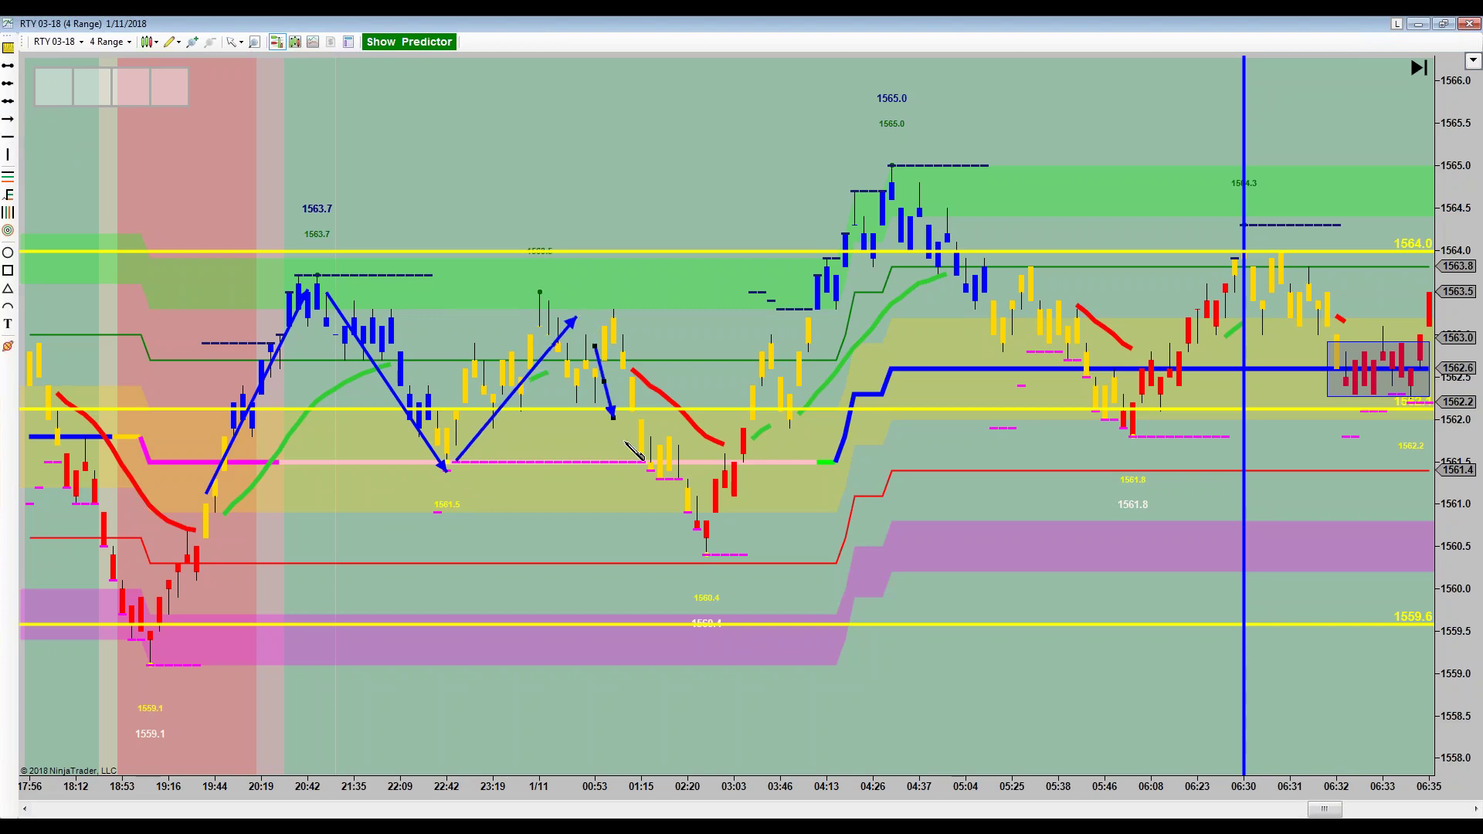
pyautogui.click(707, 565)
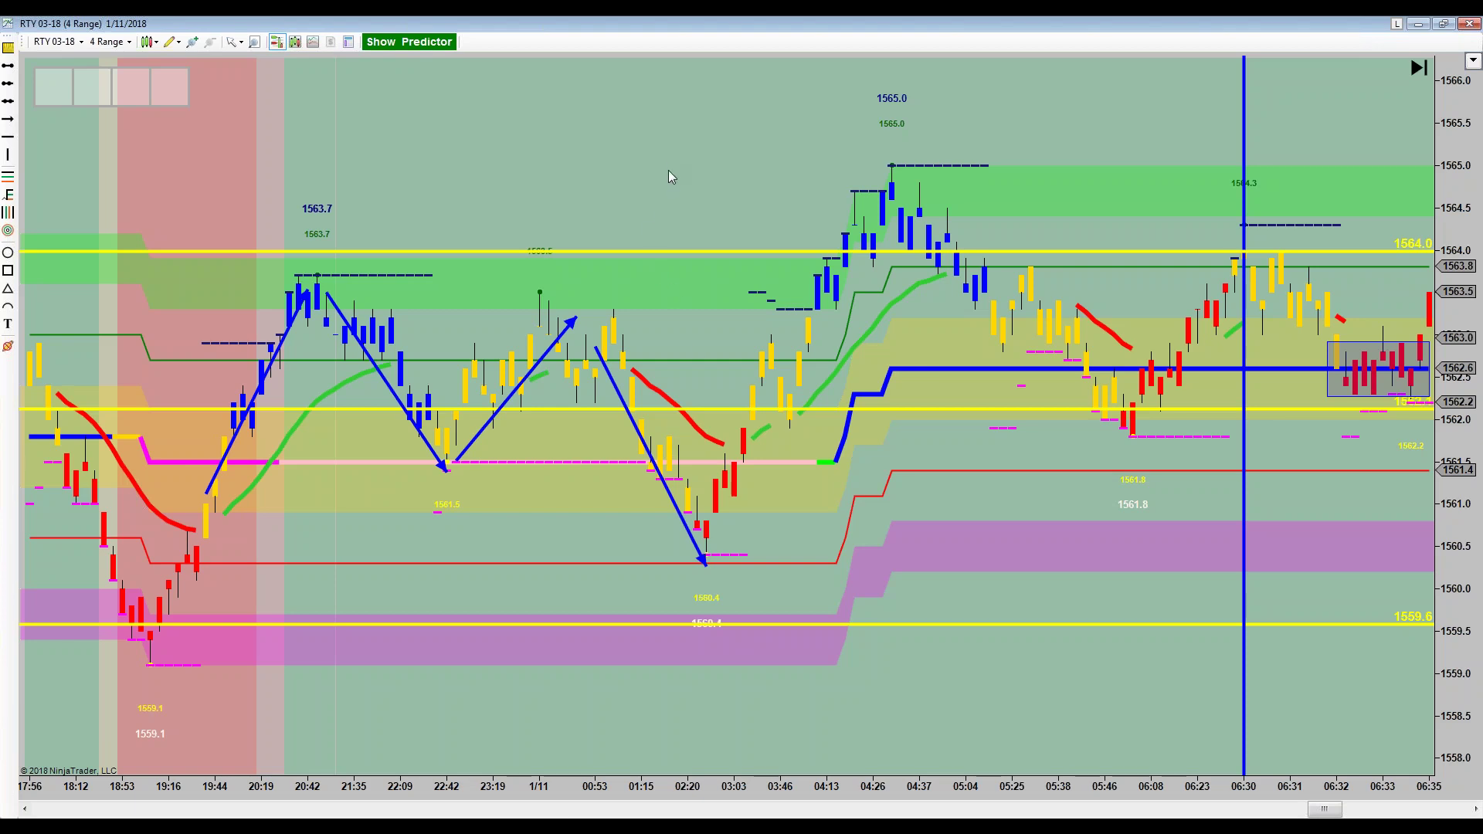
# - Draw an ellipse around the 06:35 breakout bar and a rectangle around the following pause, spanning about 1564.0 to 1564.8
pyautogui.moveTo(672, 170); pyautogui.dragTo(570, 198)
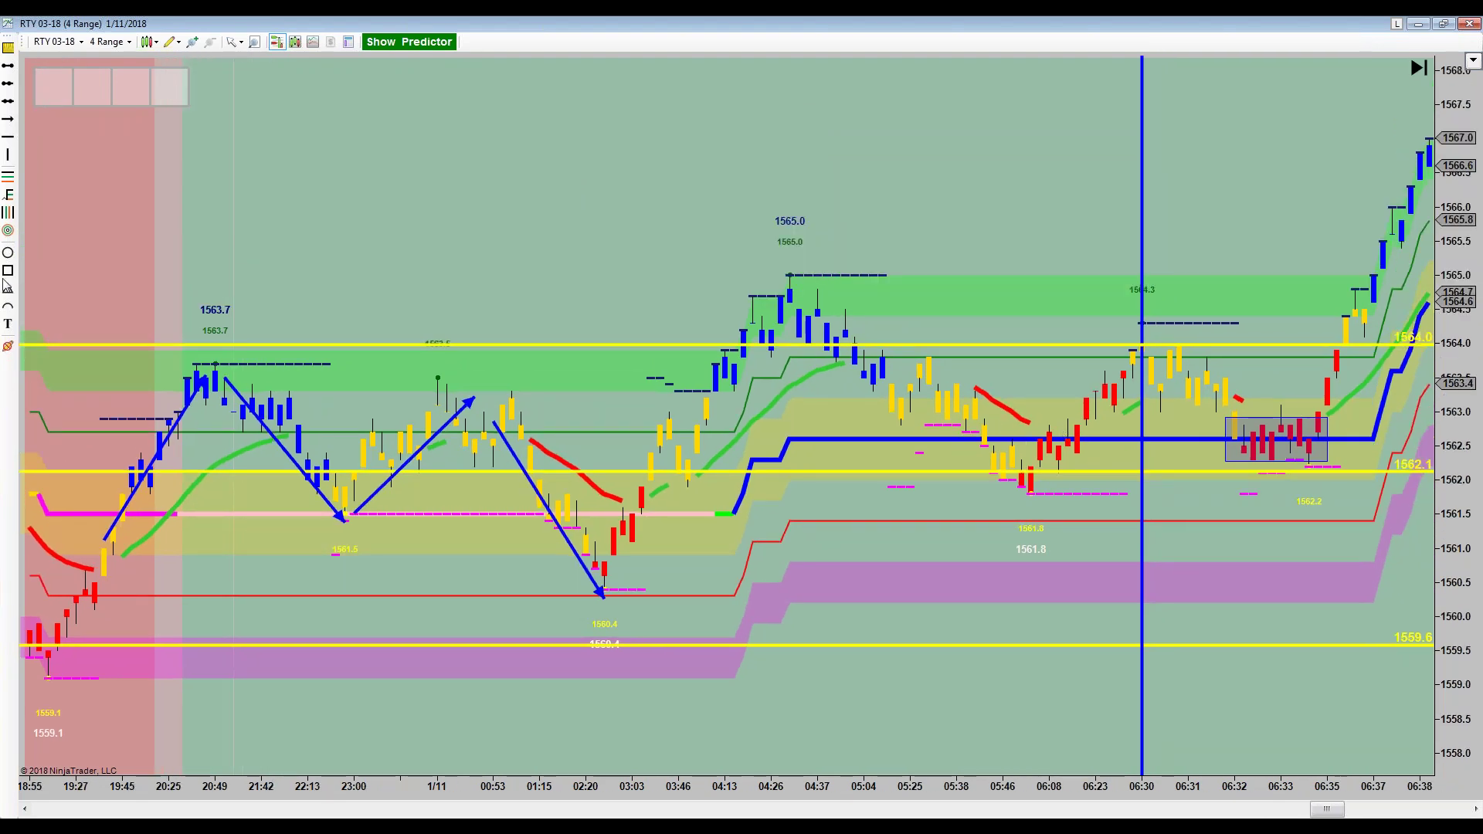
pyautogui.click(7, 253)
pyautogui.moveTo(1309, 402); pyautogui.dragTo(1327, 440)
pyautogui.click(8, 274)
pyautogui.moveTo(1318, 286); pyautogui.dragTo(1389, 360)
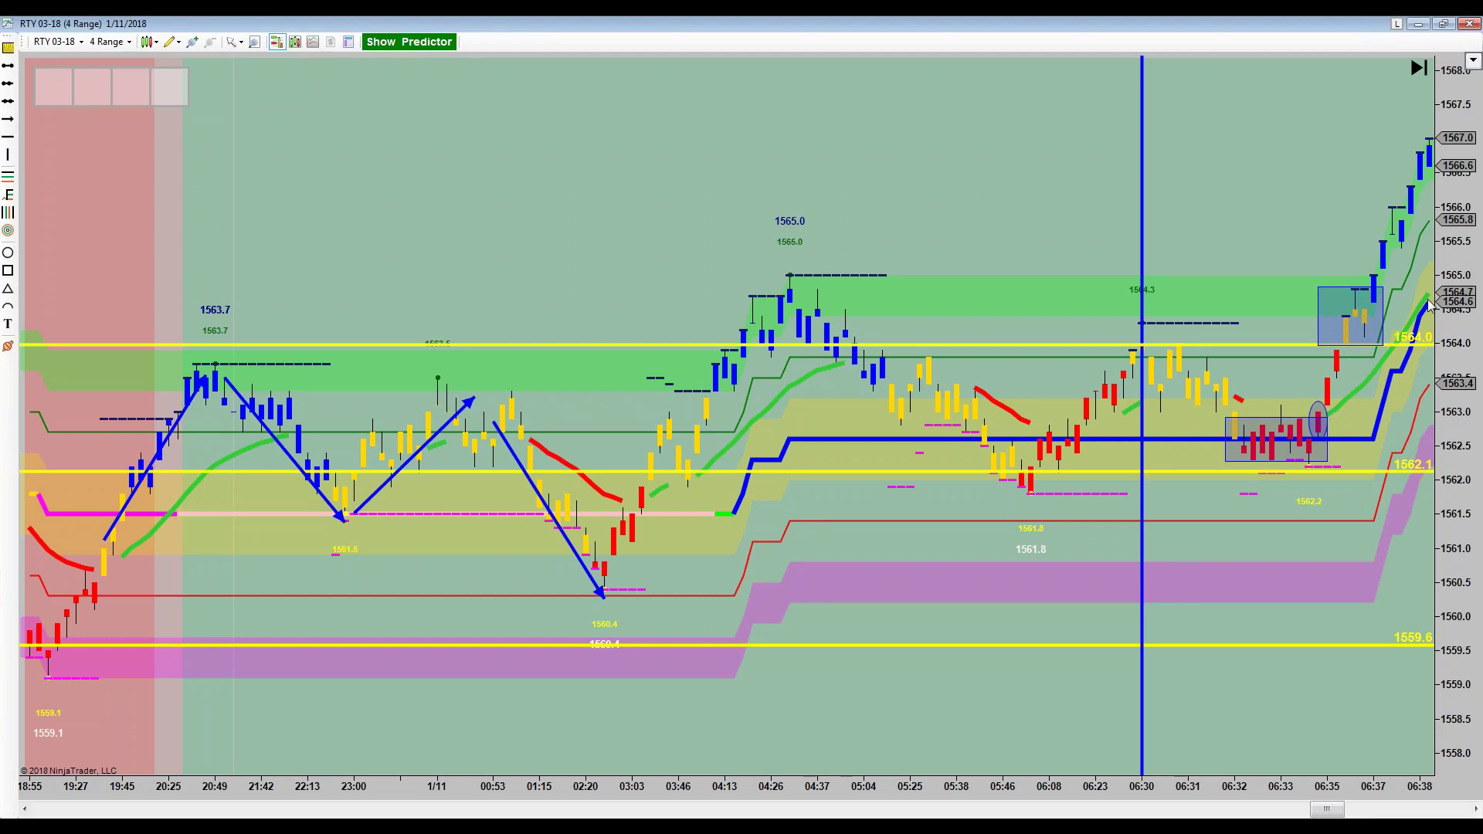
# - Place a sample 1-contract buy limit order at 1565.0 and a sell stop order at 1563.9
pyautogui.rightClick(1261, 280)
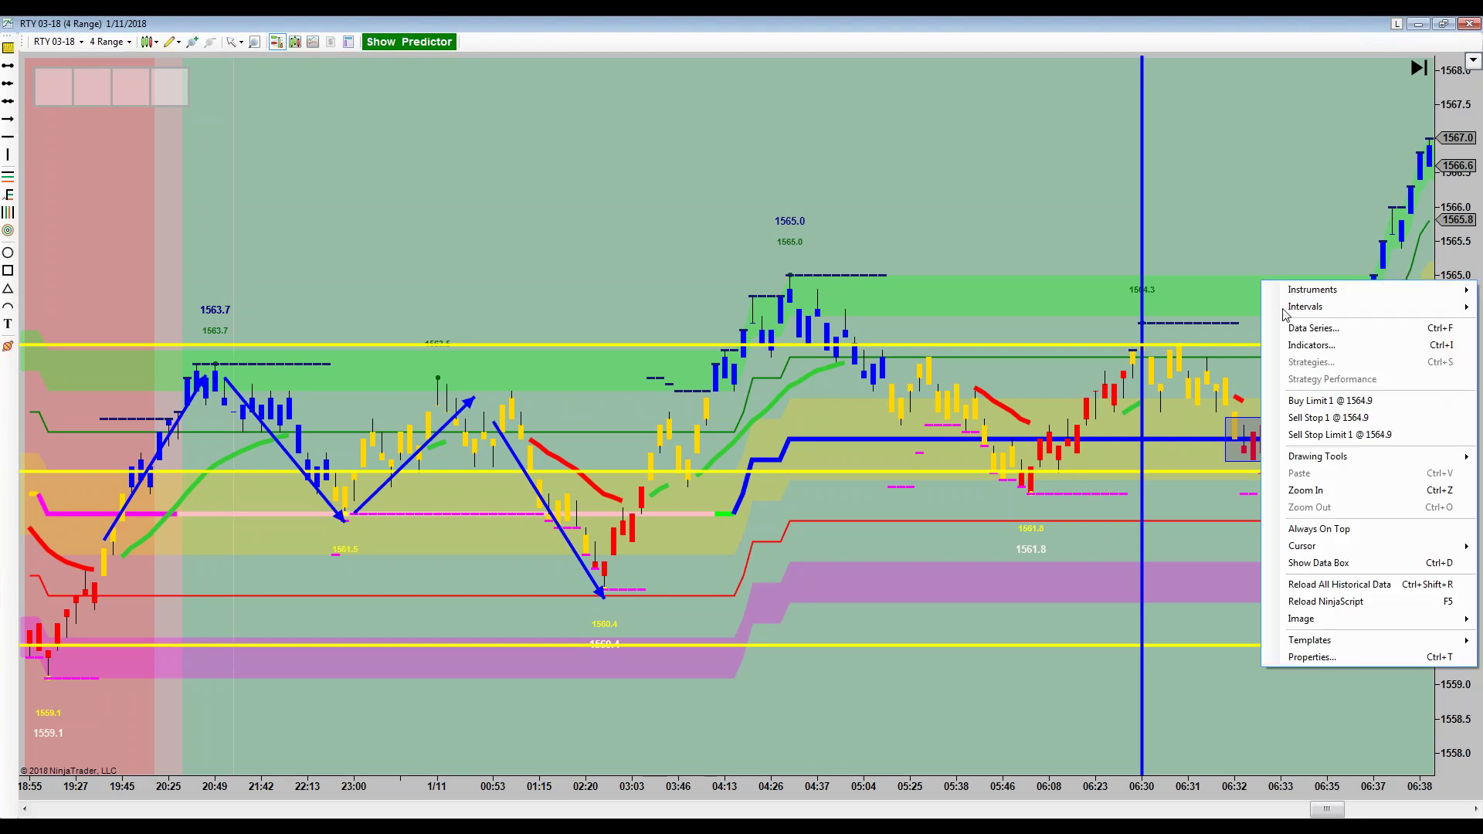
pyautogui.click(1307, 402)
pyautogui.moveTo(1078, 282); pyautogui.dragTo(1072, 276)
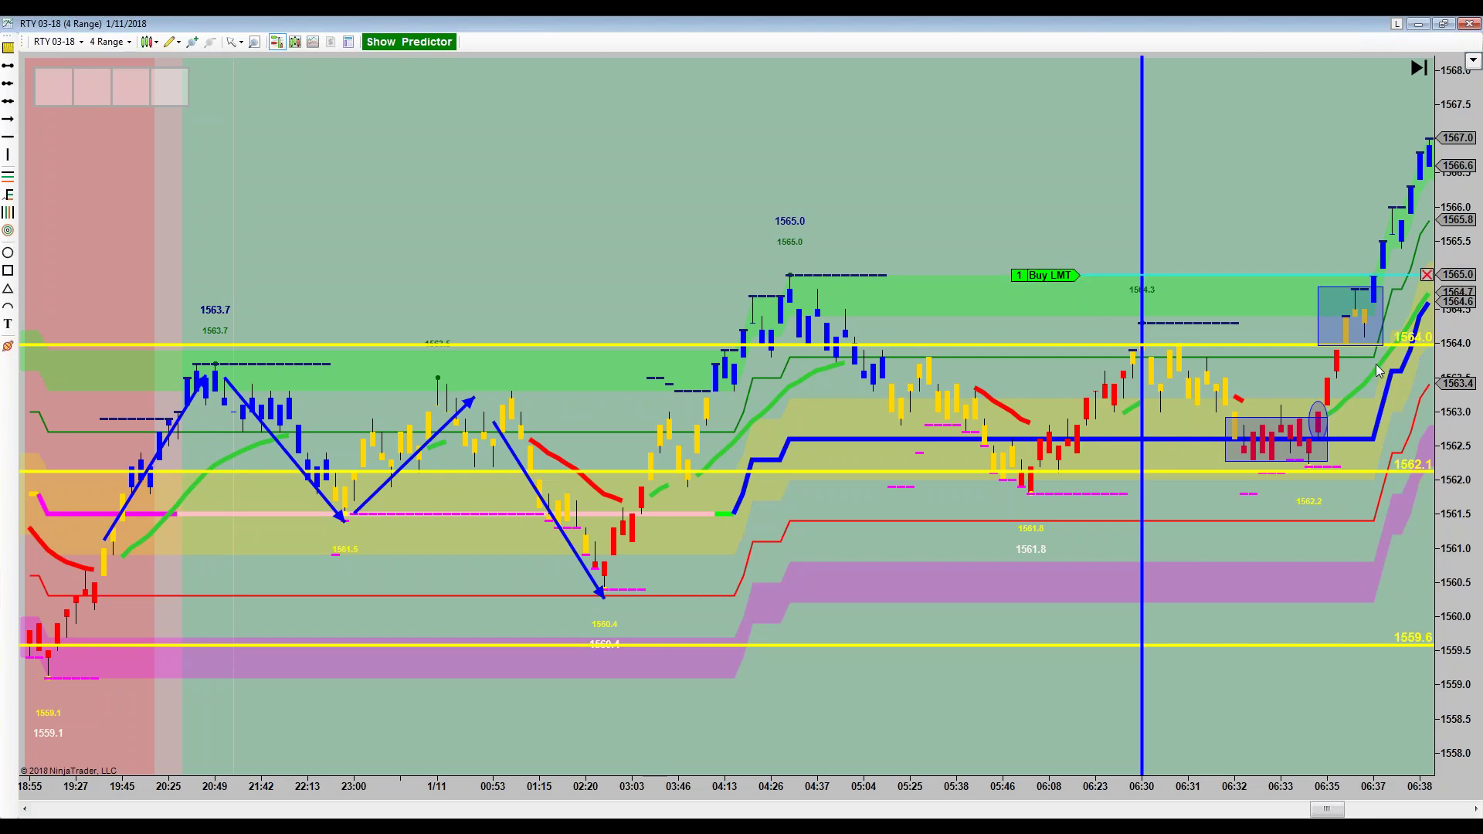
pyautogui.rightClick(1262, 361)
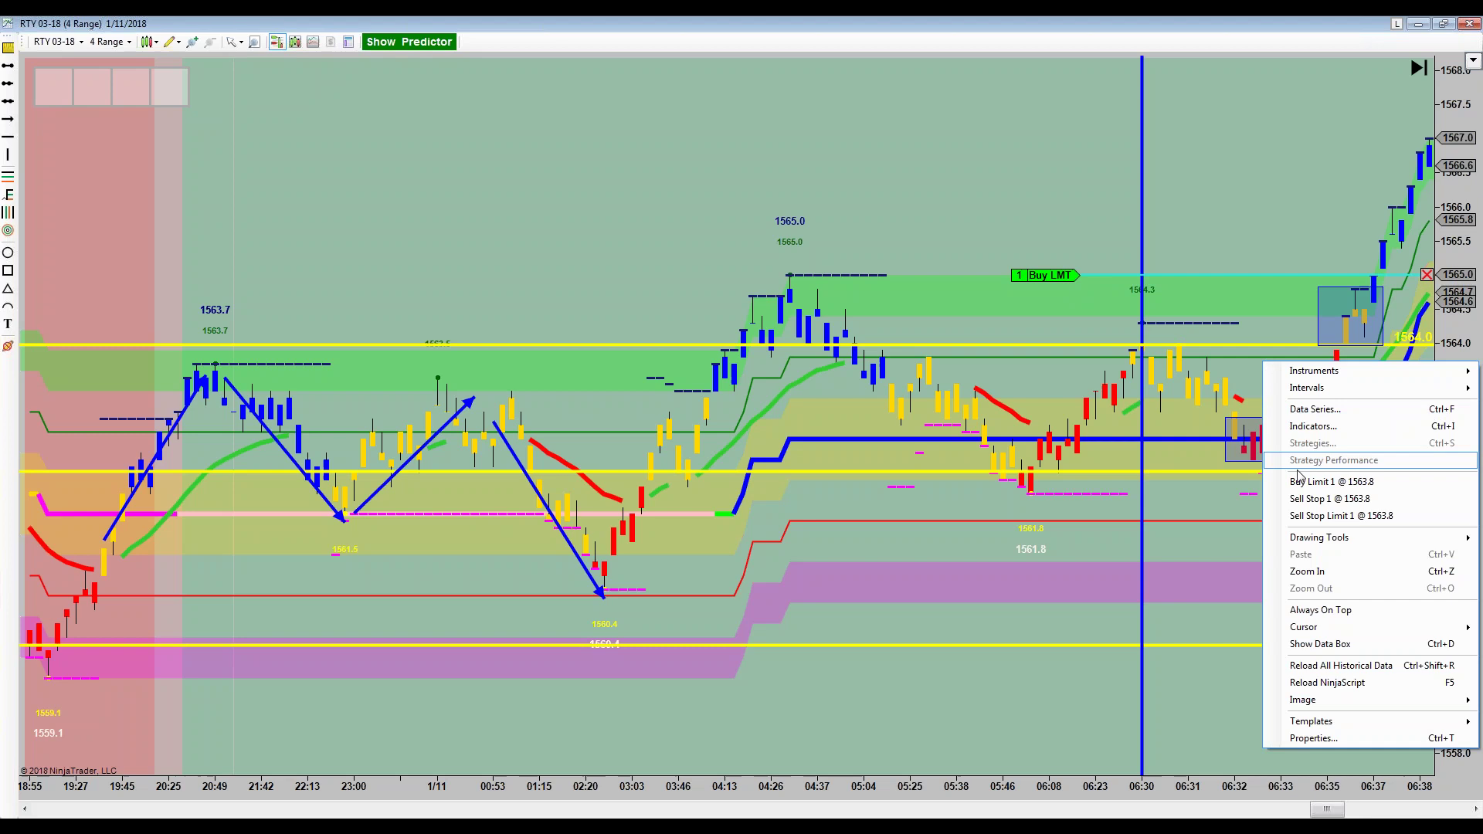
pyautogui.click(1301, 499)
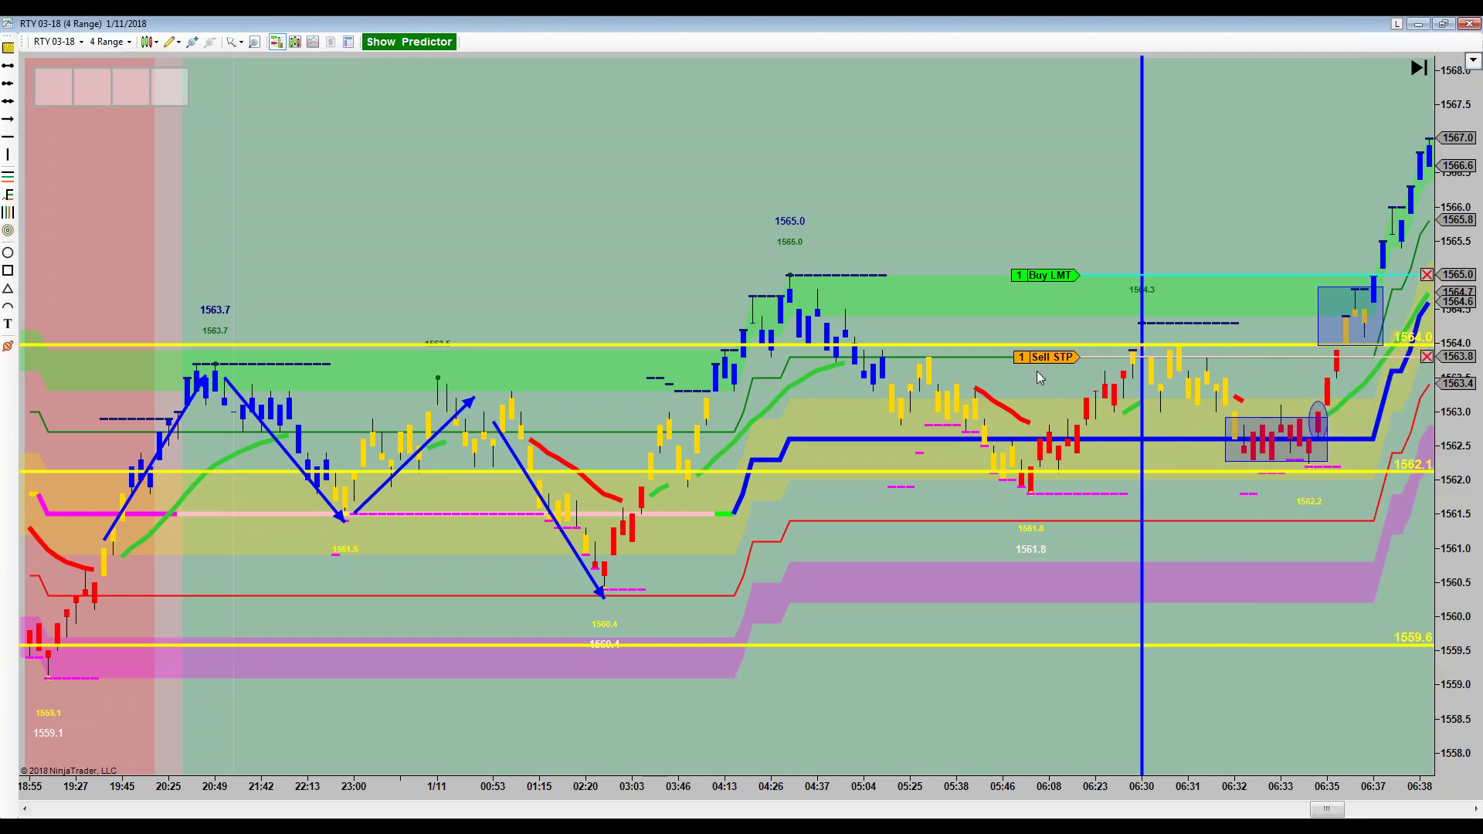
pyautogui.moveTo(1058, 362); pyautogui.dragTo(1055, 350)
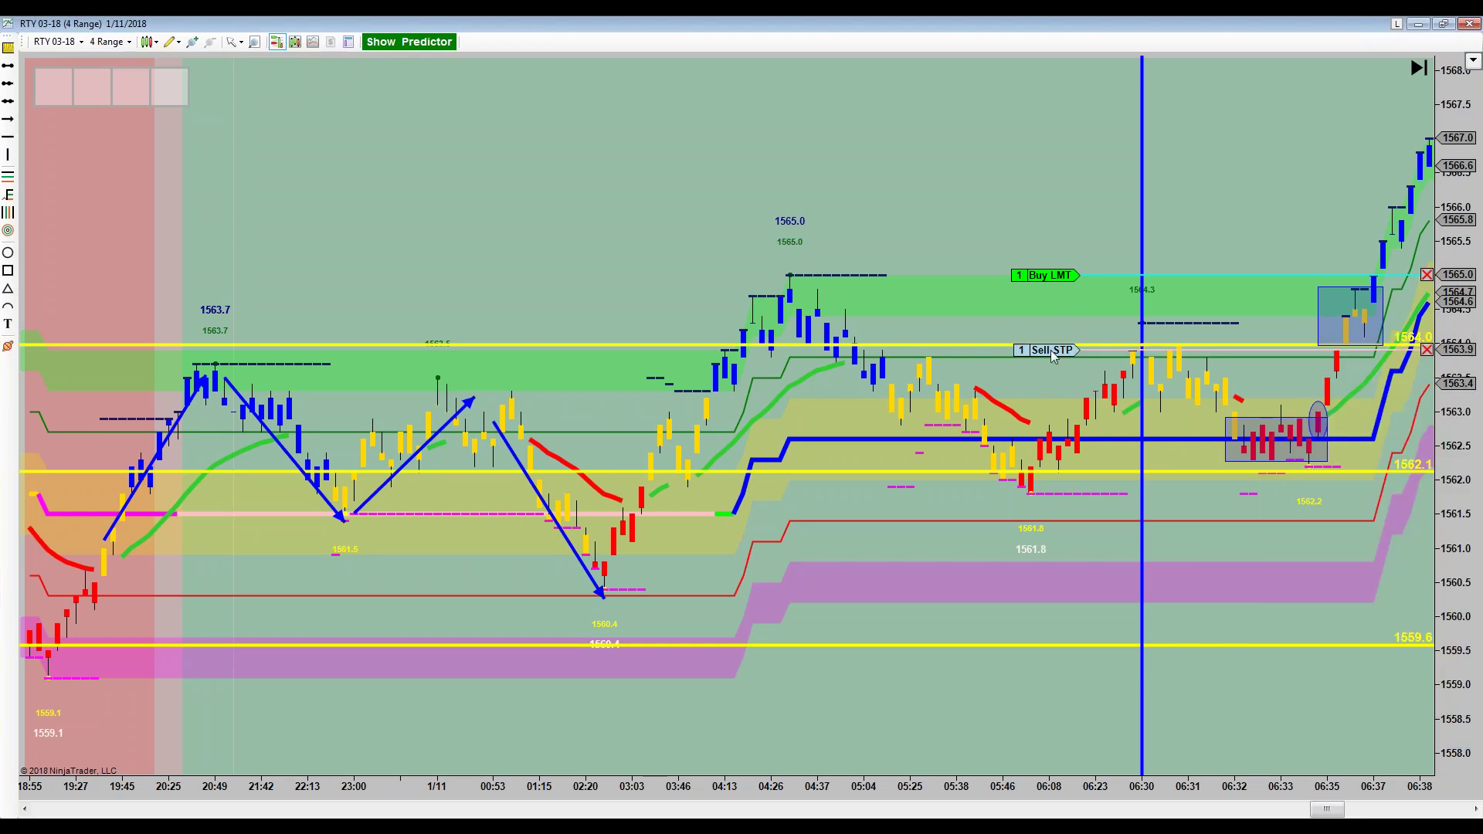
# - Examine the uptrend following the 06:35 breakout with the Cross Hair cursor, from the entry area through the 07:09 high
pyautogui.click(233, 48)
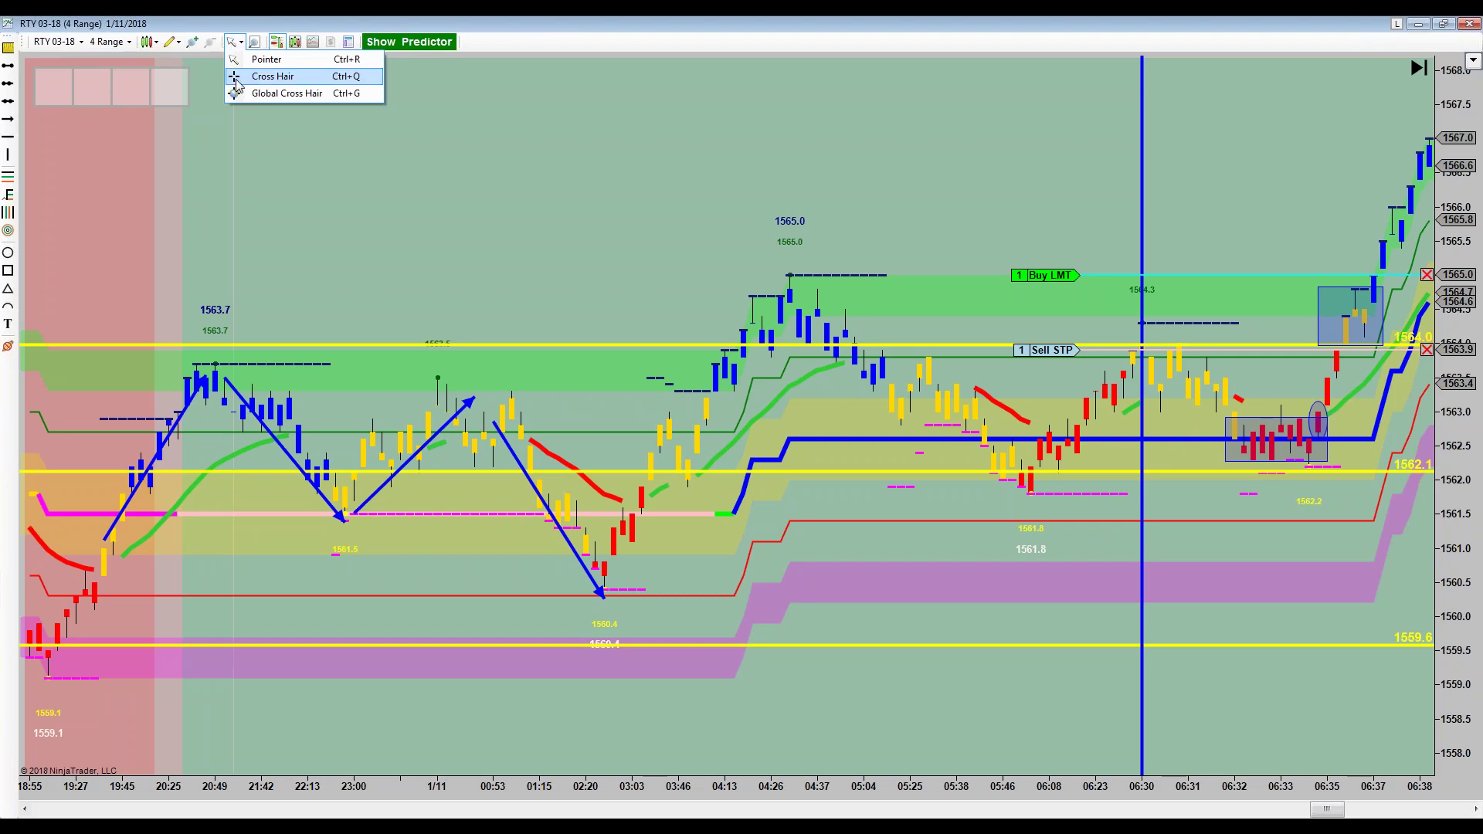
pyautogui.click(236, 77)
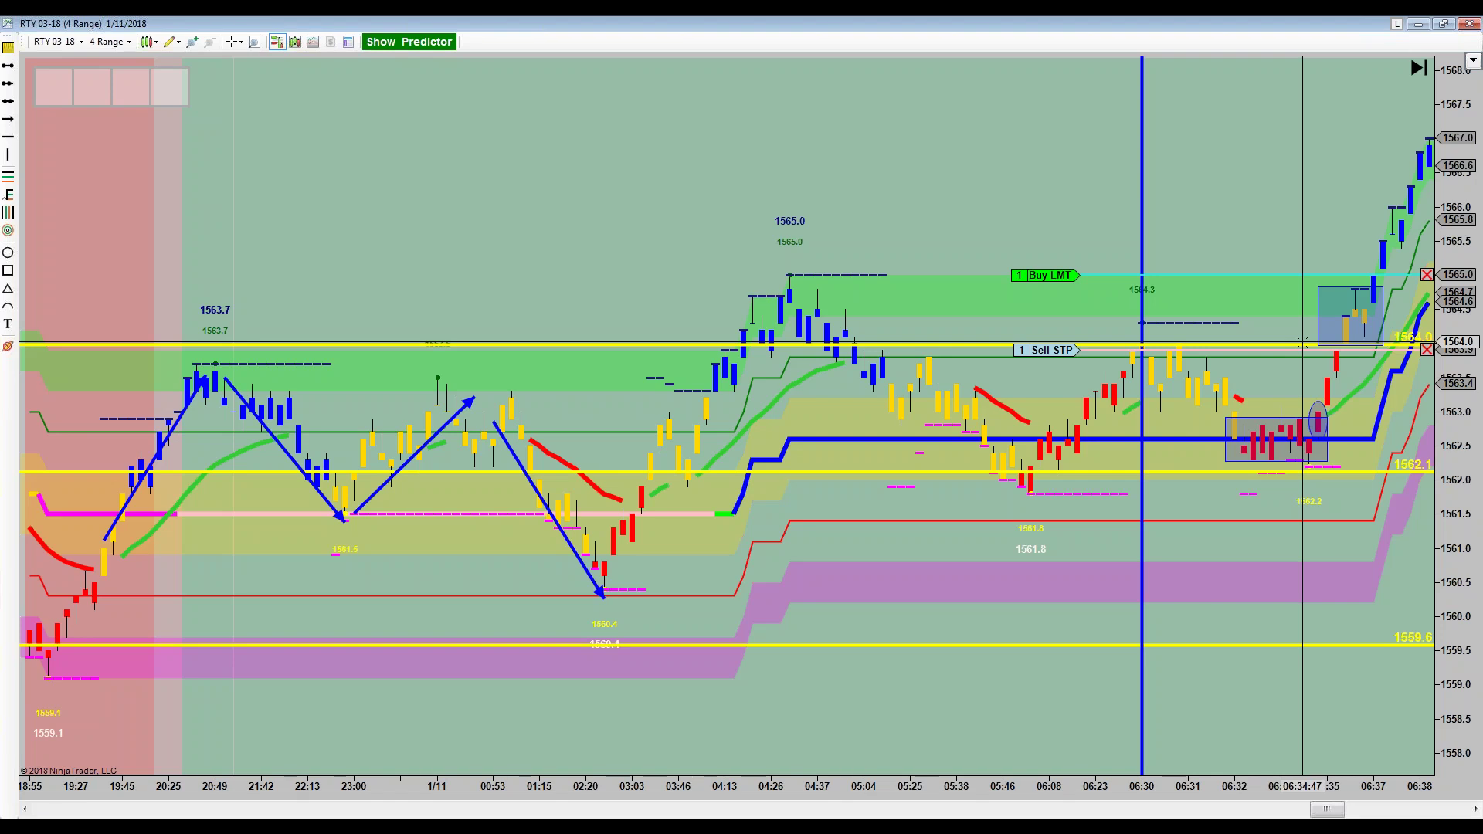
pyautogui.moveTo(1258, 183); pyautogui.dragTo(689, 364)
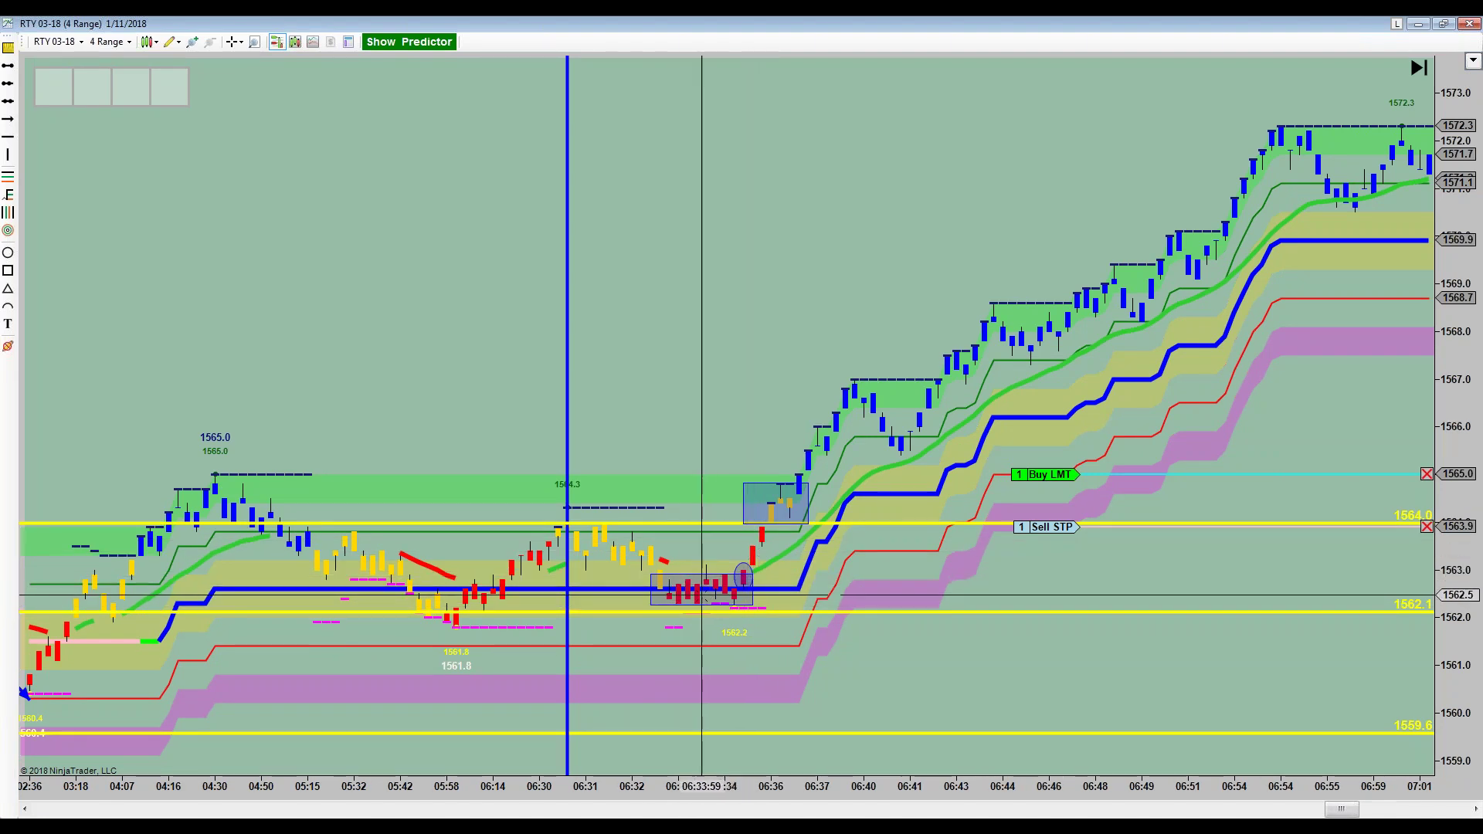
pyautogui.moveTo(715, 391); pyautogui.dragTo(1004, 394)
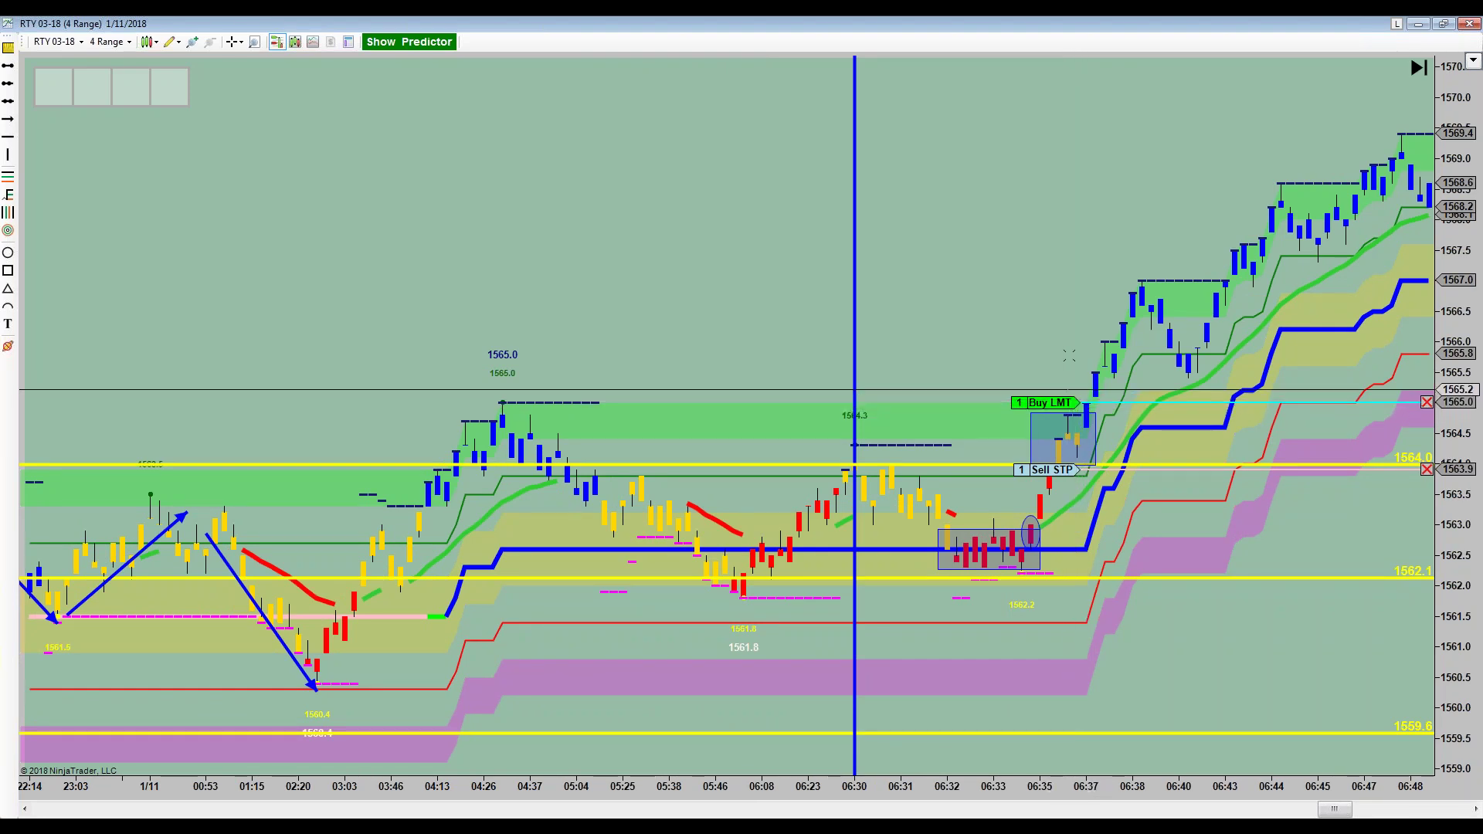
pyautogui.moveTo(1069, 355); pyautogui.dragTo(854, 342)
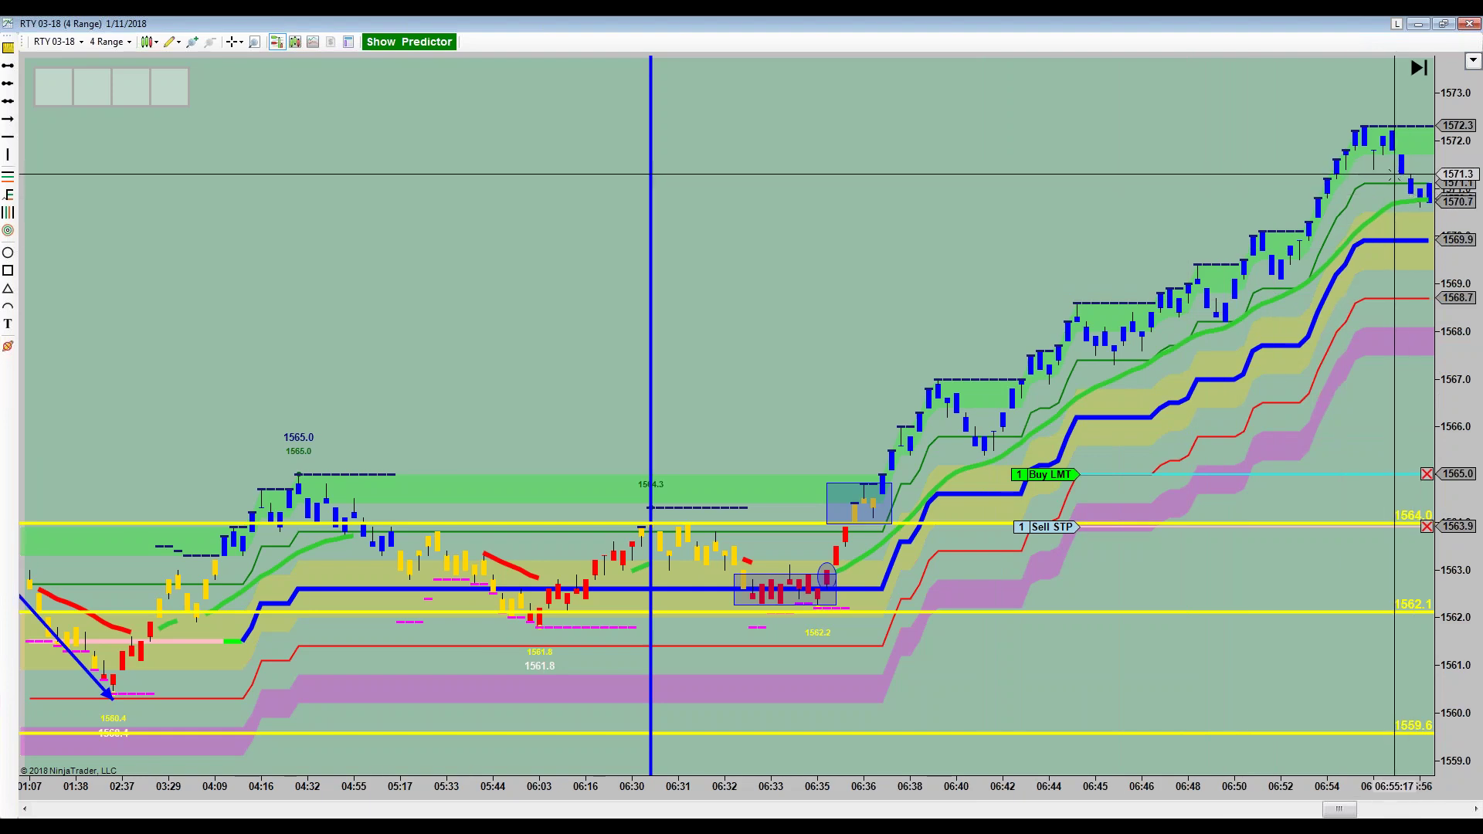
pyautogui.moveTo(1047, 176); pyautogui.dragTo(935, 217)
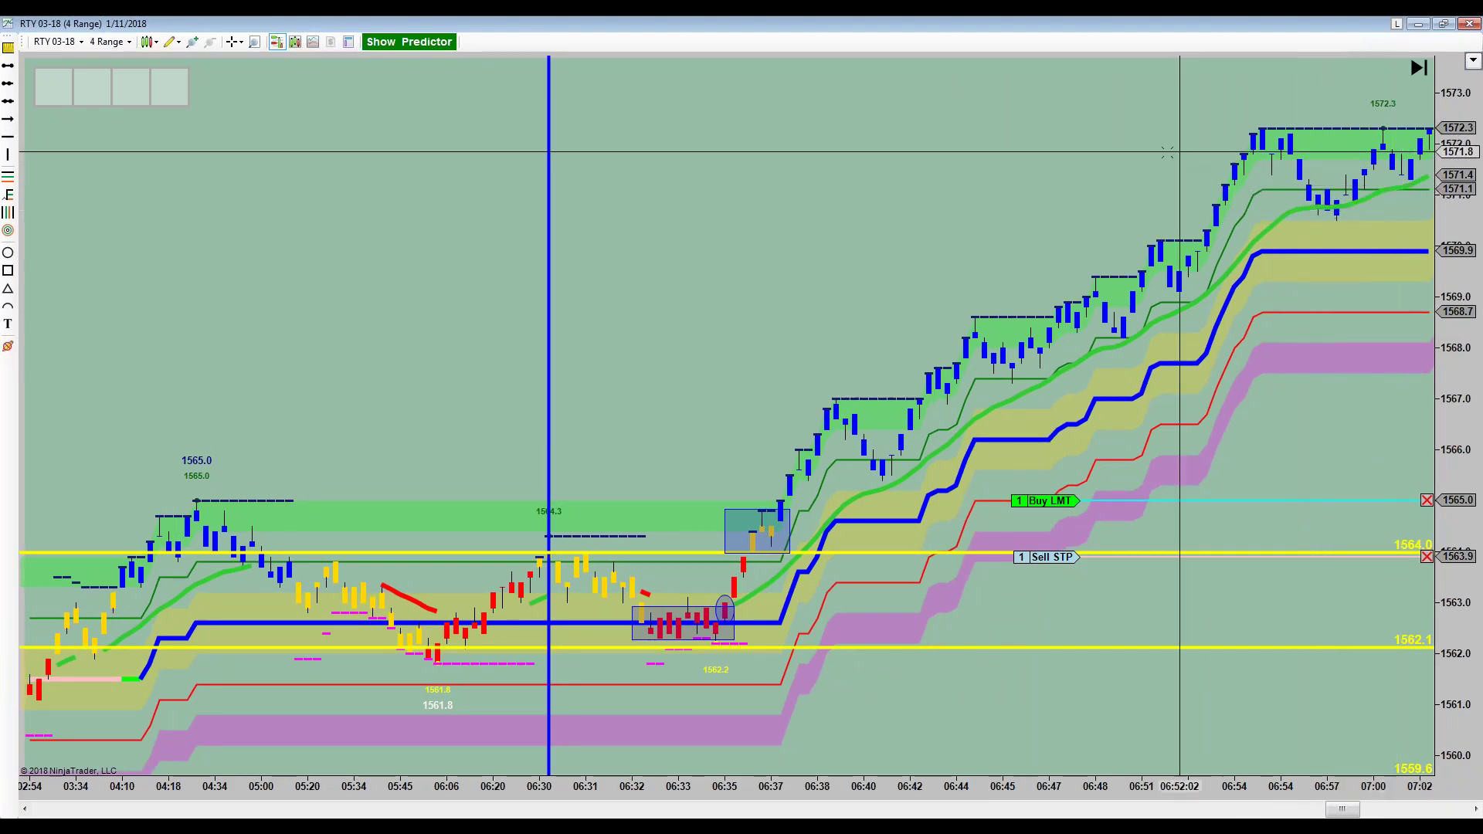
pyautogui.moveTo(1087, 157); pyautogui.dragTo(888, 214)
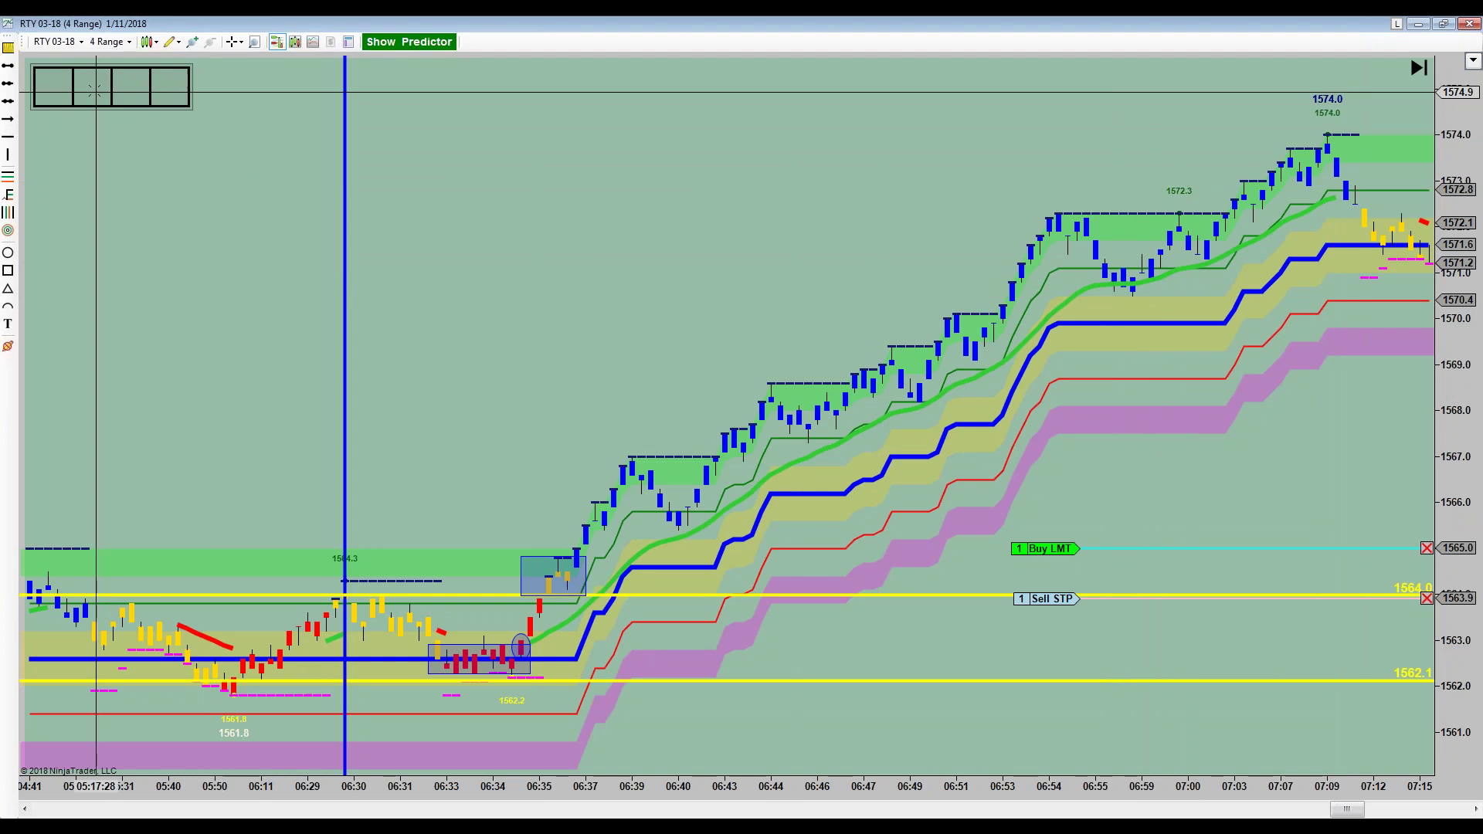
# - Start a text note in the open area above the 06:31 bars, with the first line "RTY Long = 65 ticks = $325"
pyautogui.click(8, 325)
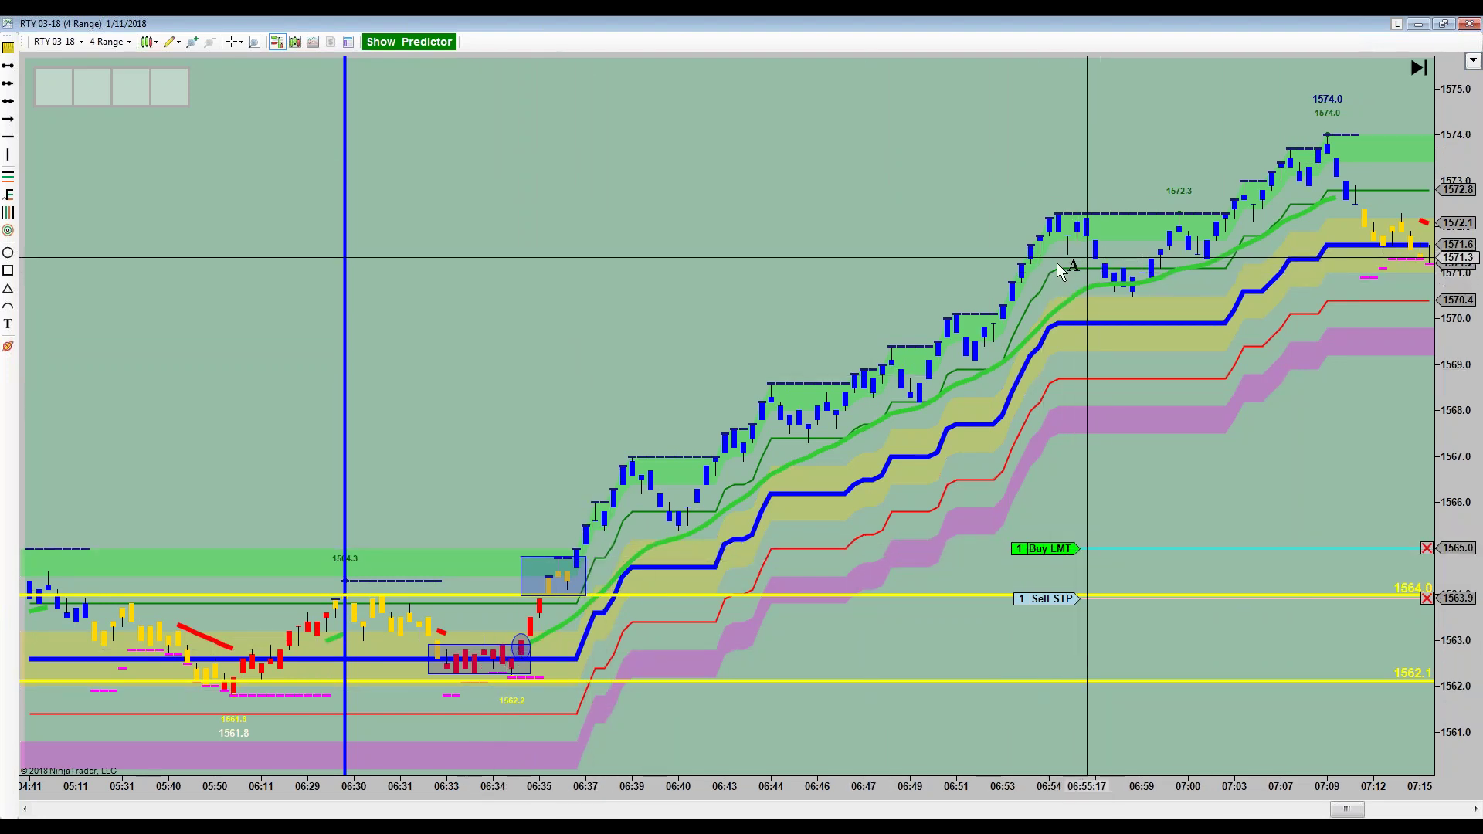
pyautogui.click(401, 175)
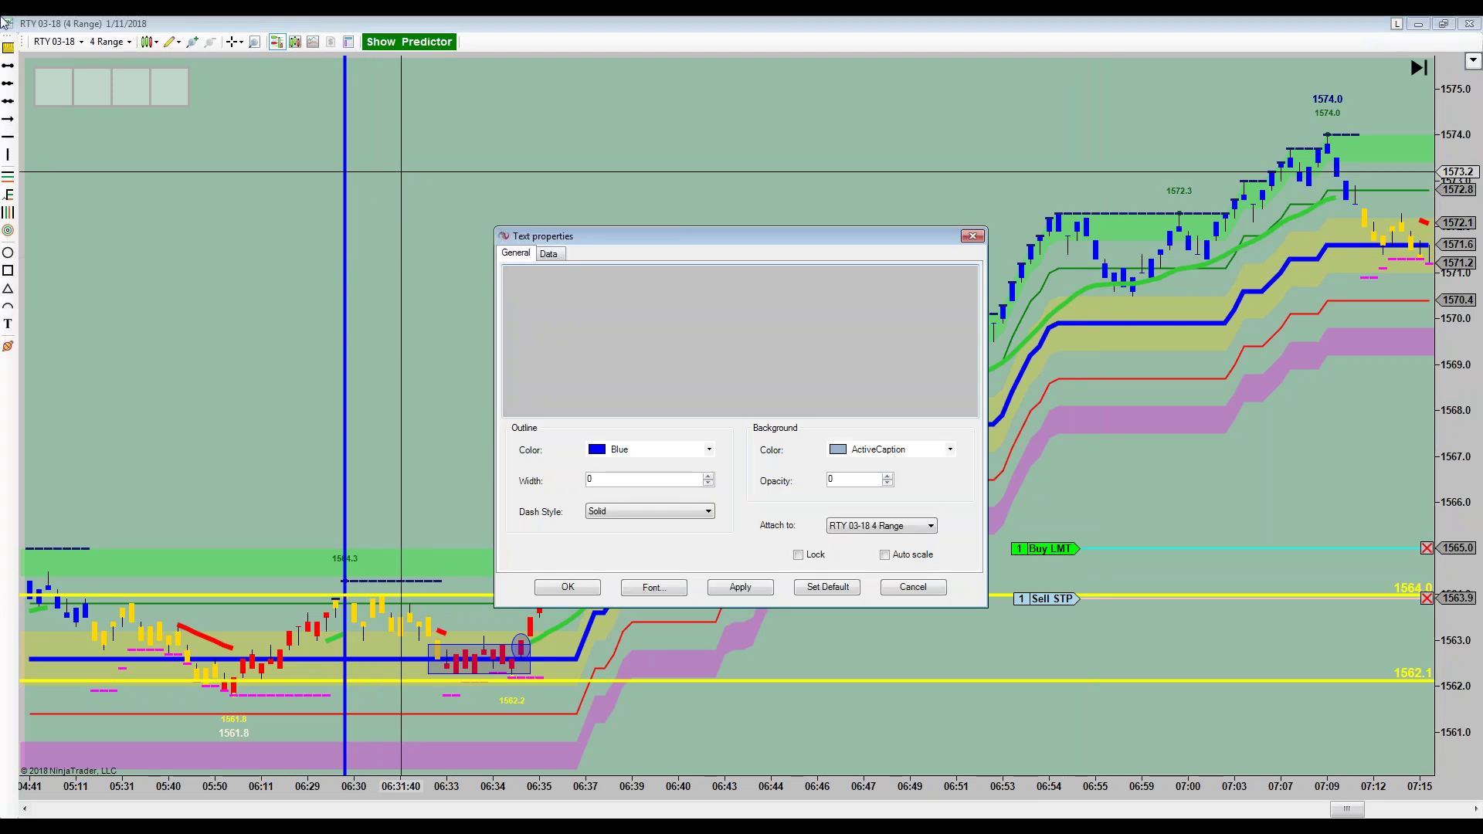
pyautogui.write('Loing')
pyautogui.press('BackSpace')
pyautogui.press('BackSpace')
pyautogui.press('BackSpace')
pyautogui.press('BackSpace')
pyautogui.write('RTY Longh')
pyautogui.press('BackSpace')
pyautogui.write('= 665')
pyautogui.press('BackSpace')
pyautogui.write('5 ticks =')
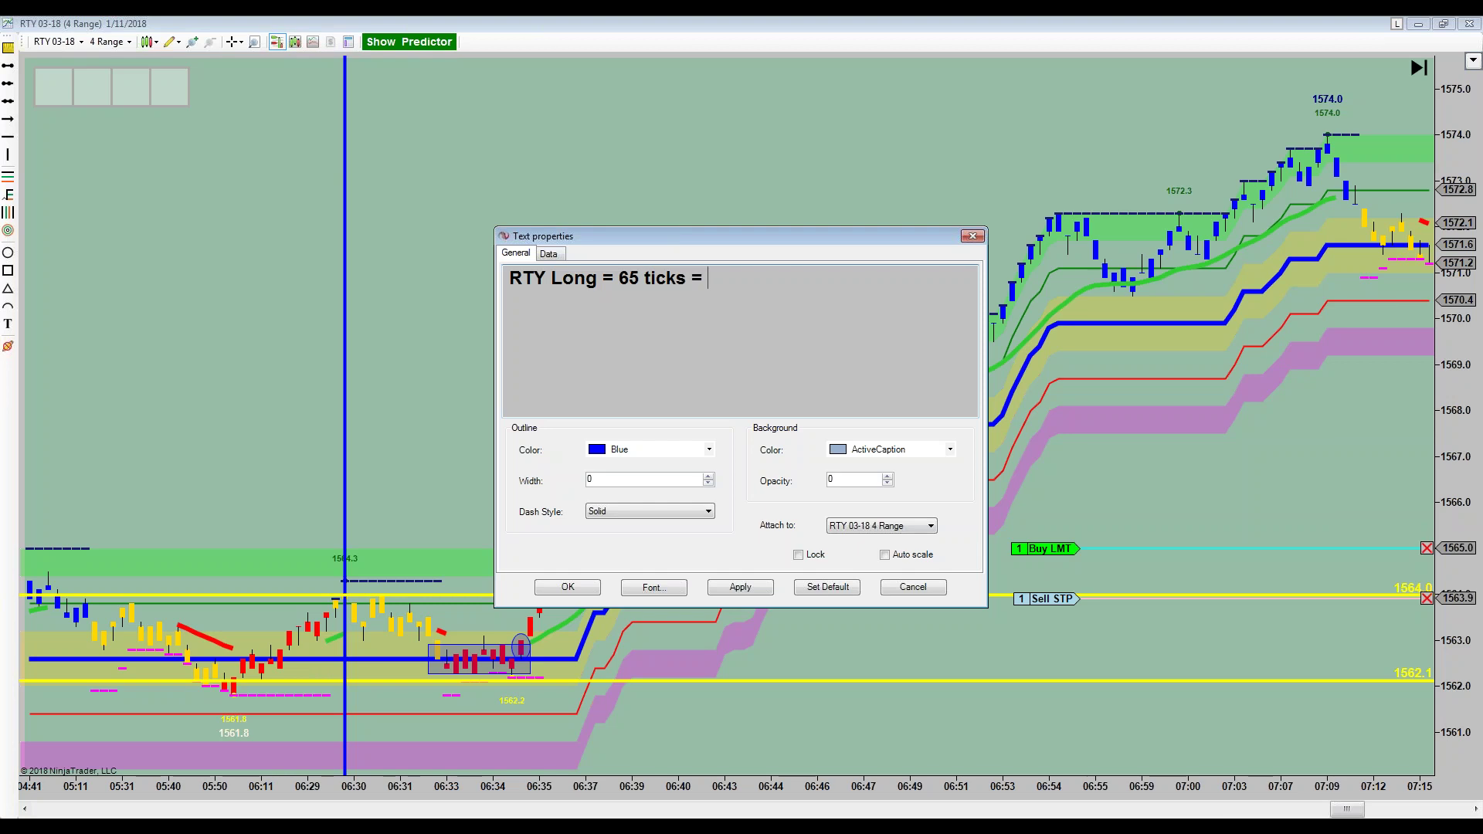
pyautogui.write('325')
# - Add the second line "RTY Long = 80 ticks = $400" to the note and place it on the chart
pyautogui.press('Return')
pyautogui.write('RTY Long =')
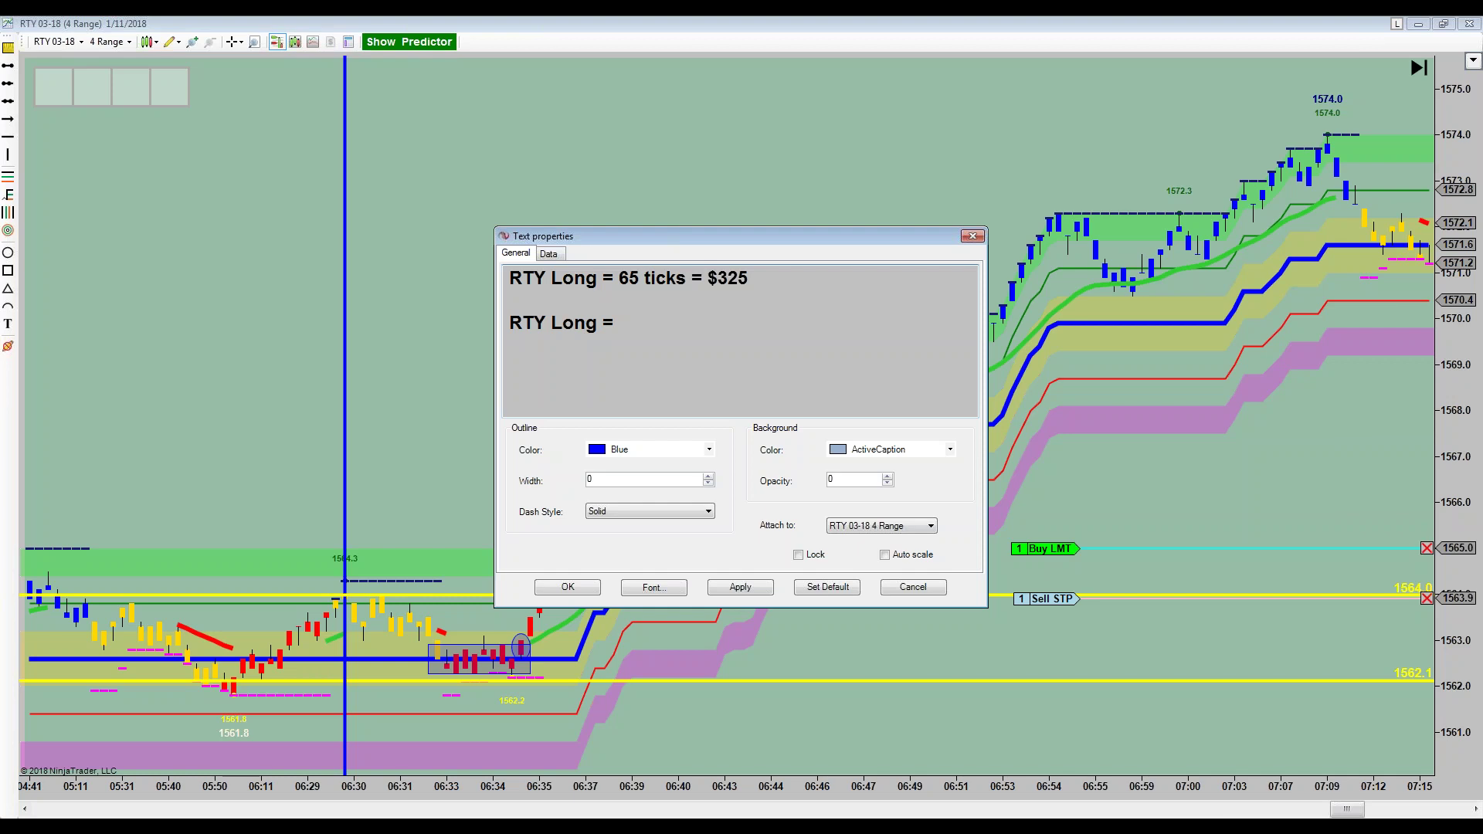
pyautogui.write('880')
pyautogui.write(' ticks')
pyautogui.press('BackSpace')
pyautogui.press('BackSpace')
pyautogui.press('BackSpace')
pyautogui.write('cks = $400')
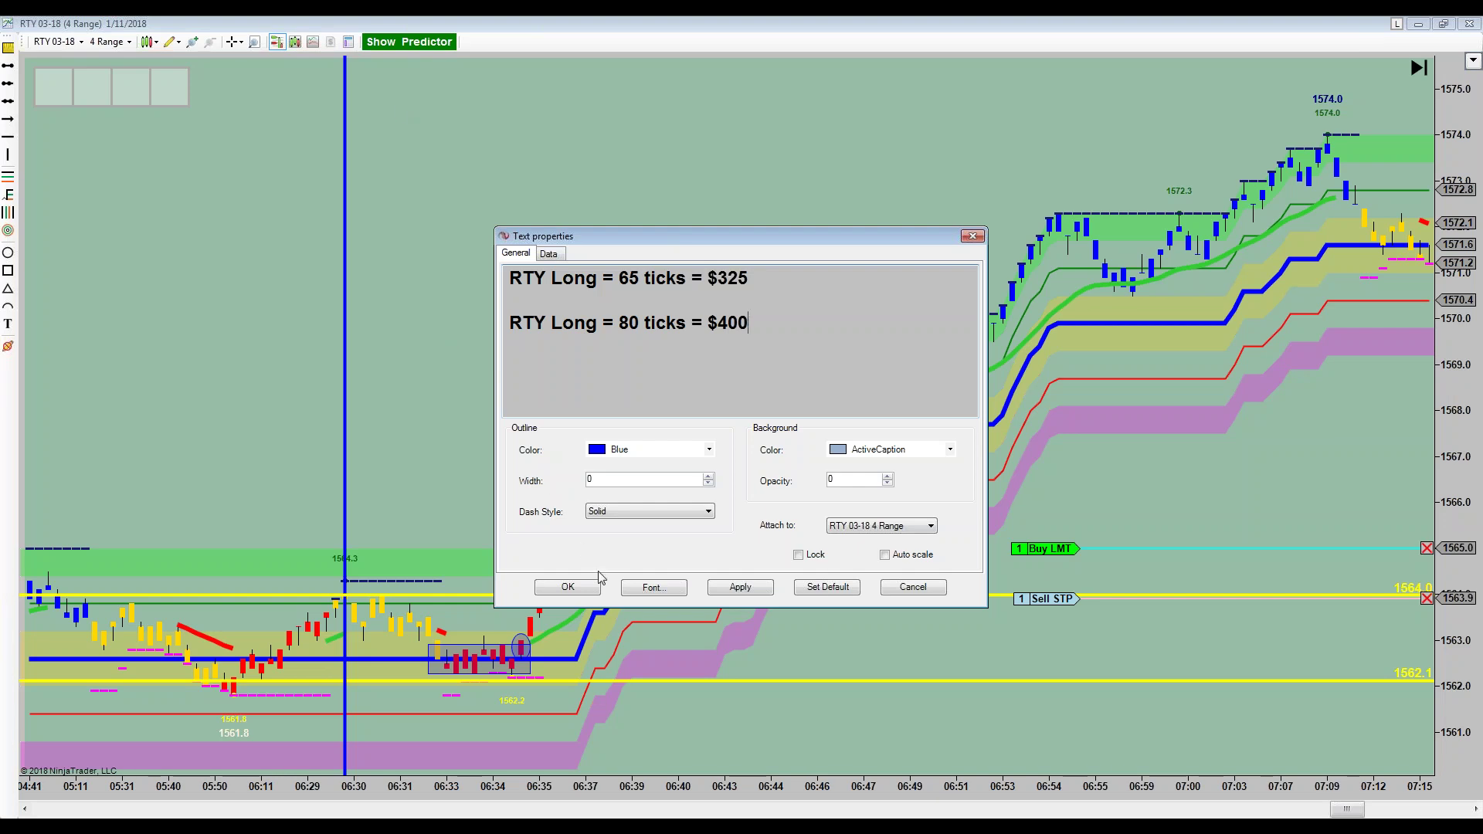
pyautogui.click(568, 588)
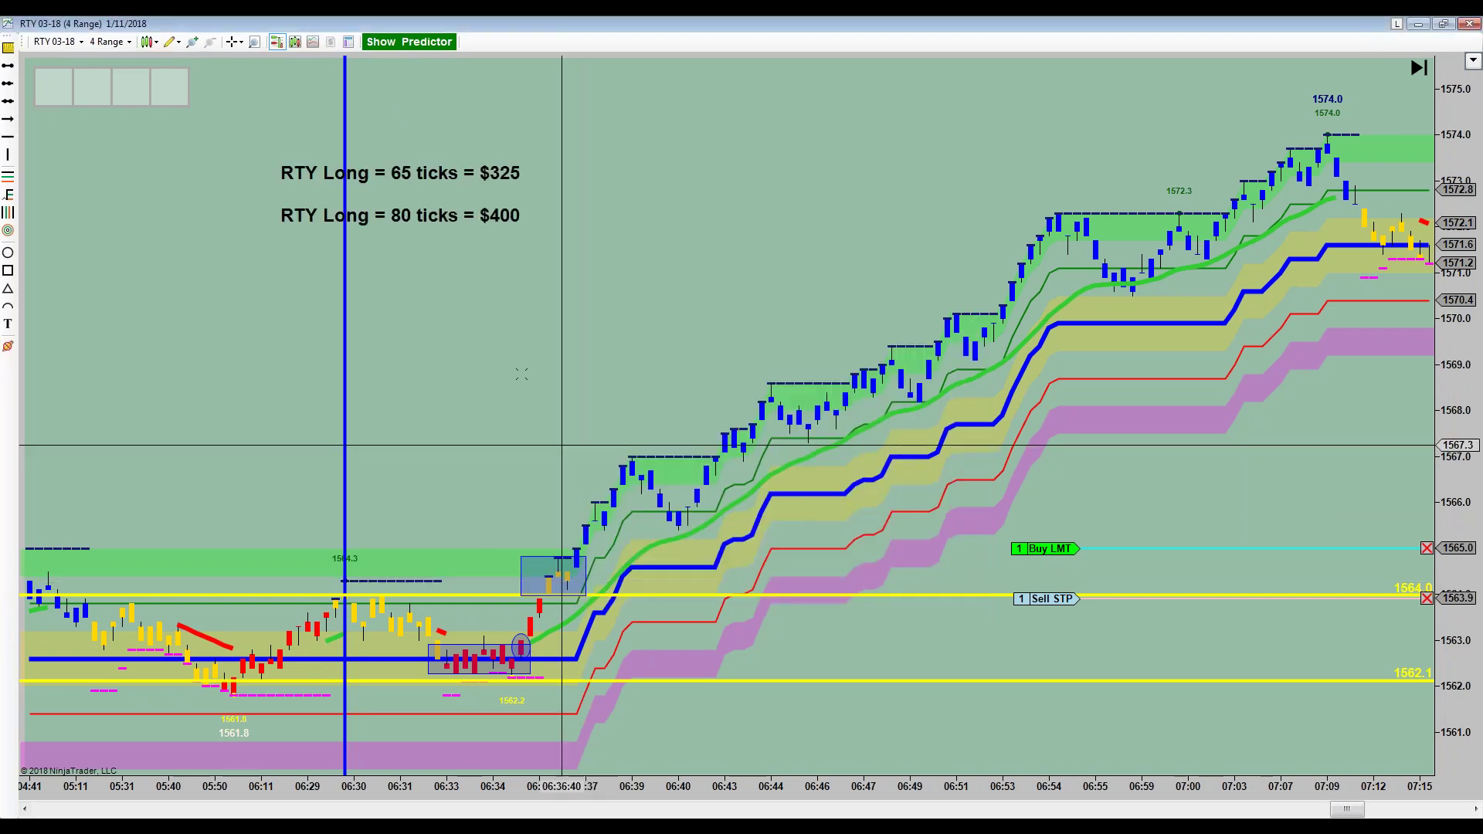
# - Move the trade note to the open area above the candles between about 06:42 and 06:51
pyautogui.moveTo(456, 205); pyautogui.dragTo(491, 203)
pyautogui.moveTo(902, 250)
pyautogui.mouseDown()
pyautogui.moveTo(923, 248)
pyautogui.moveTo(902, 247)
pyautogui.mouseUp()
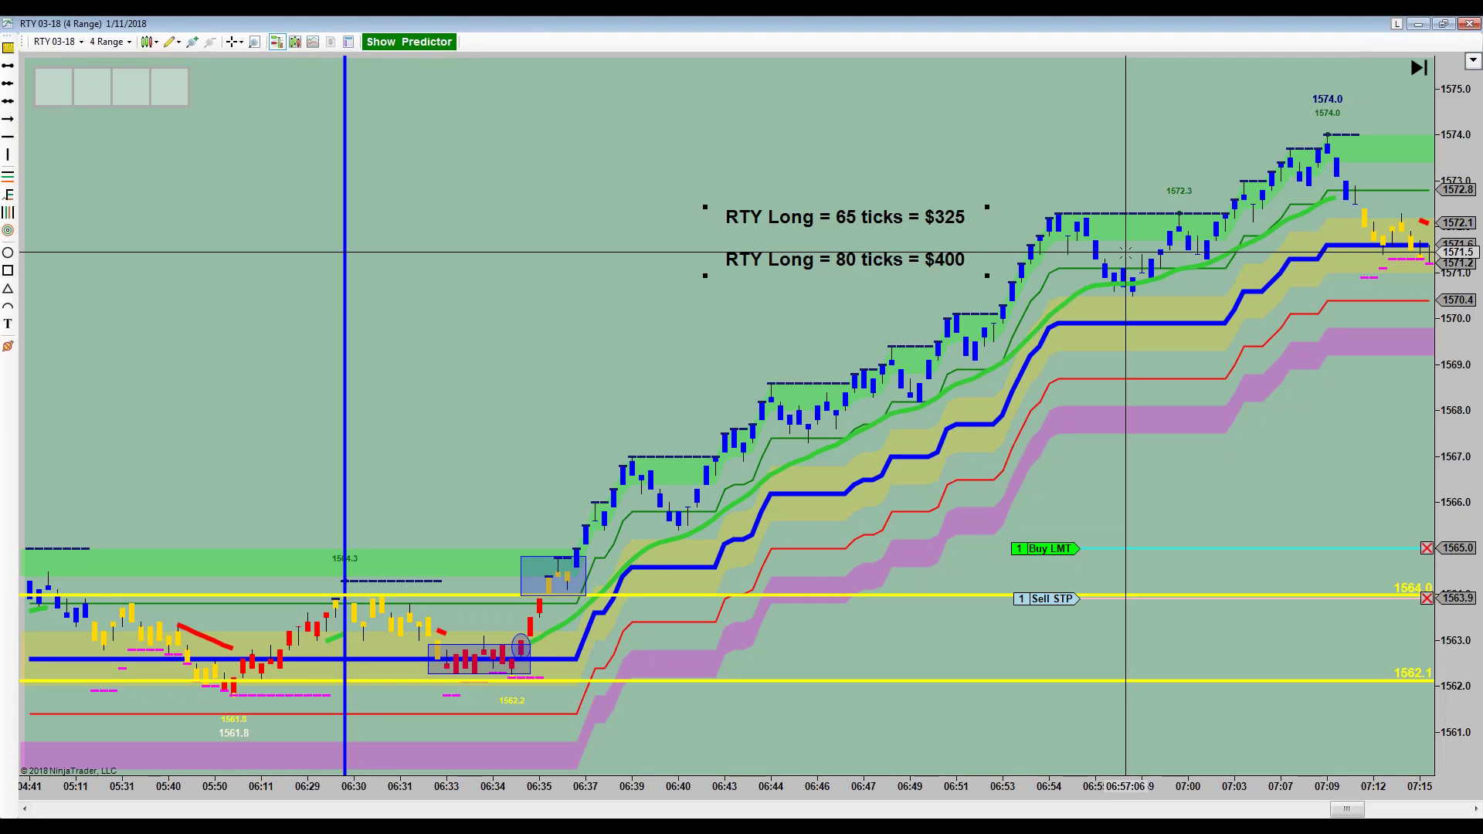
pyautogui.moveTo(901, 236); pyautogui.dragTo(873, 248)
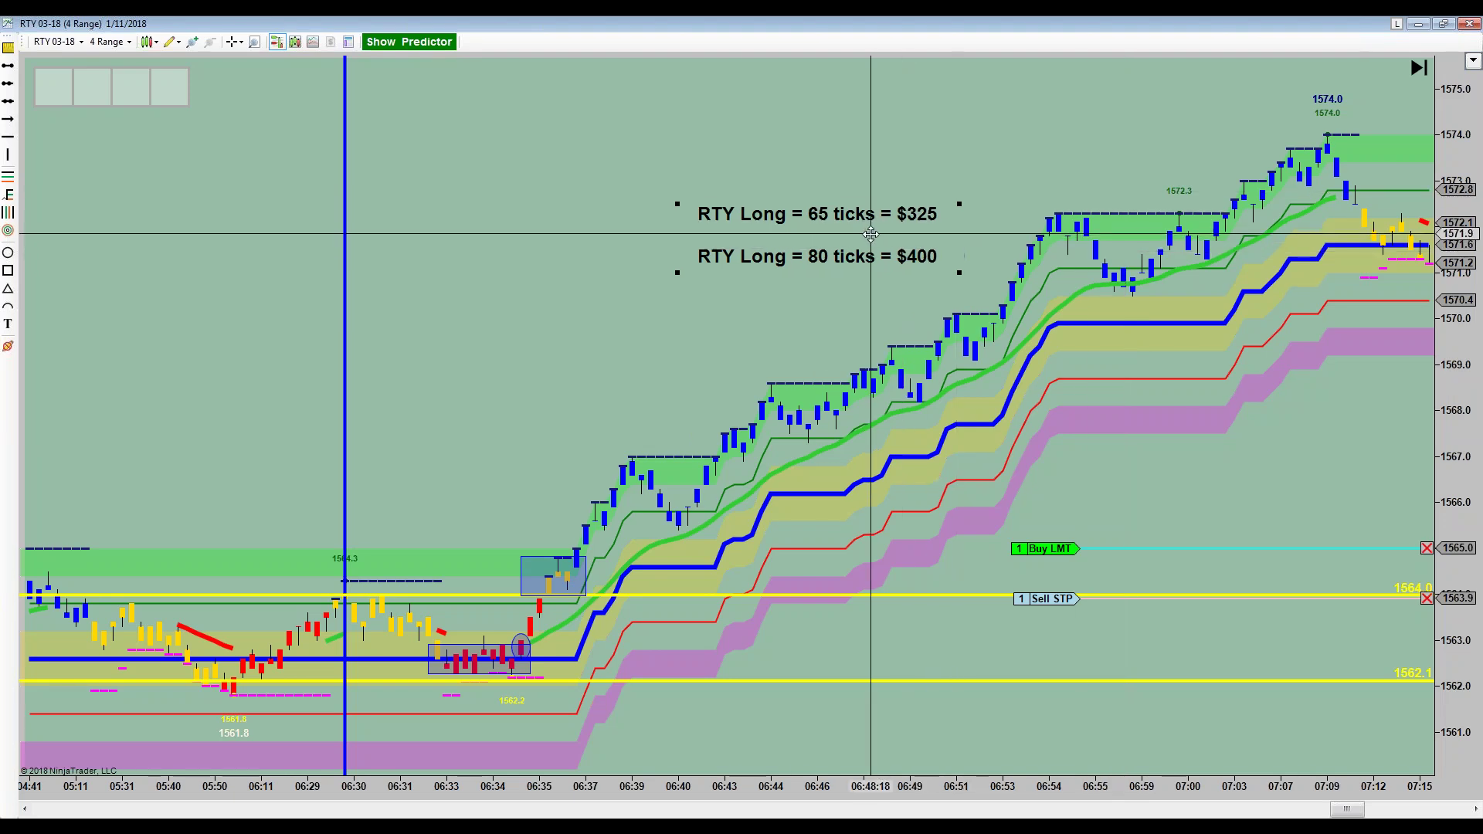
pyautogui.click(885, 220)
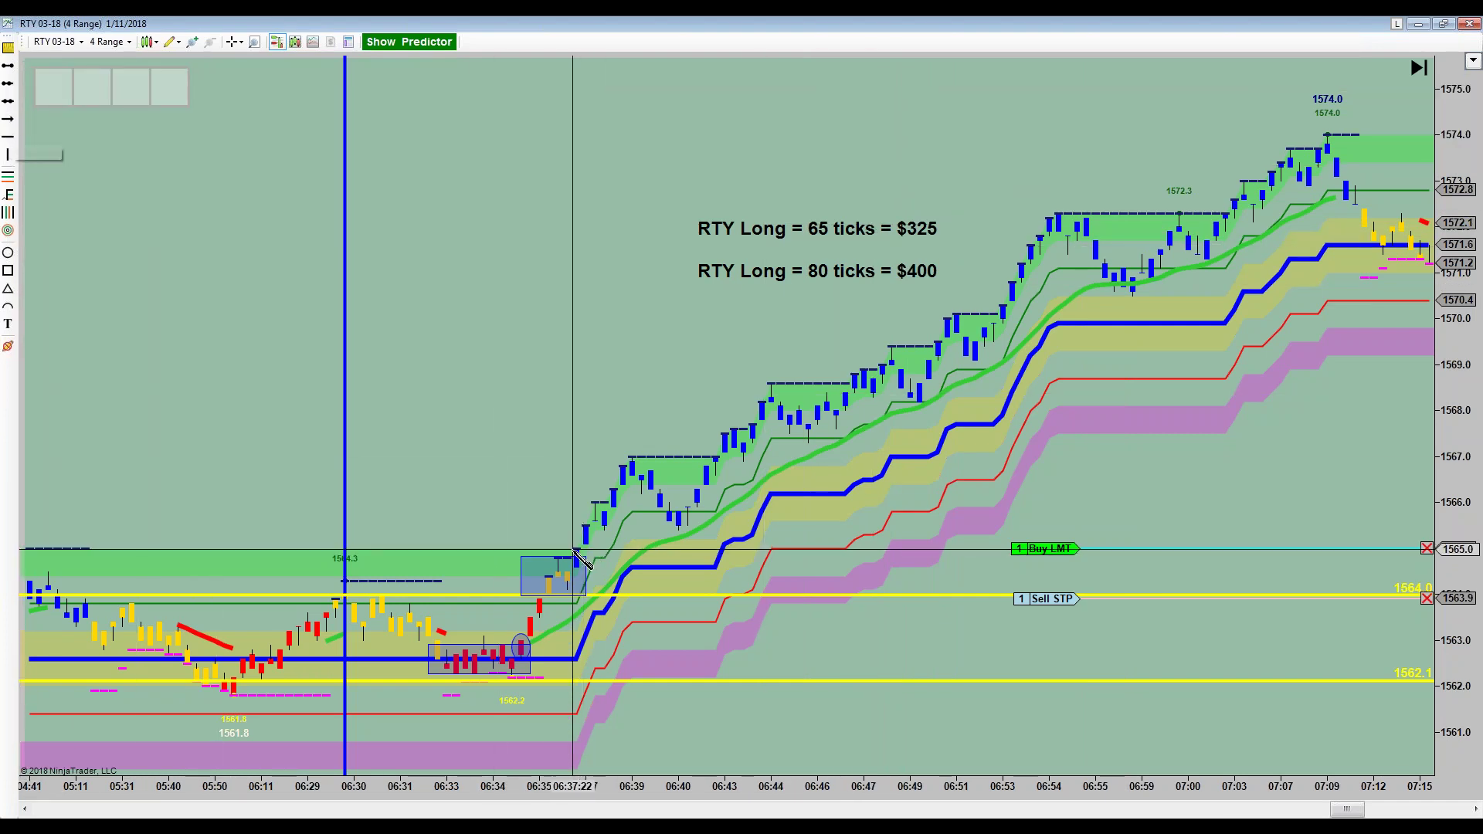
# - Draw arrows from the entries near 06:35 and 06:37 up to about 1572.8 and 1571.3, and shift the trade note down closer to them
pyautogui.click(532, 631)
pyautogui.click(1300, 213)
pyautogui.click(1348, 190)
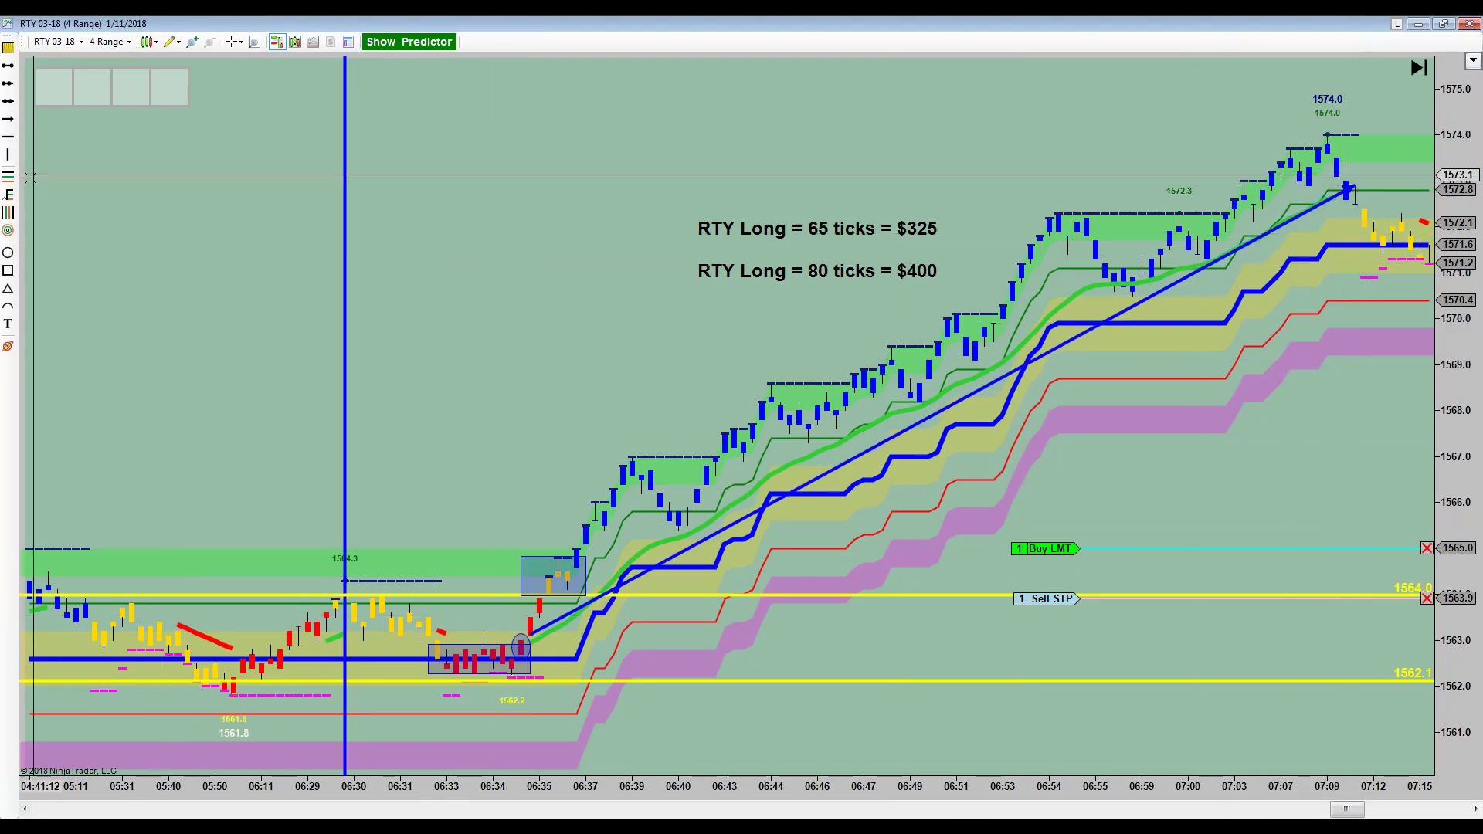
pyautogui.click(577, 547)
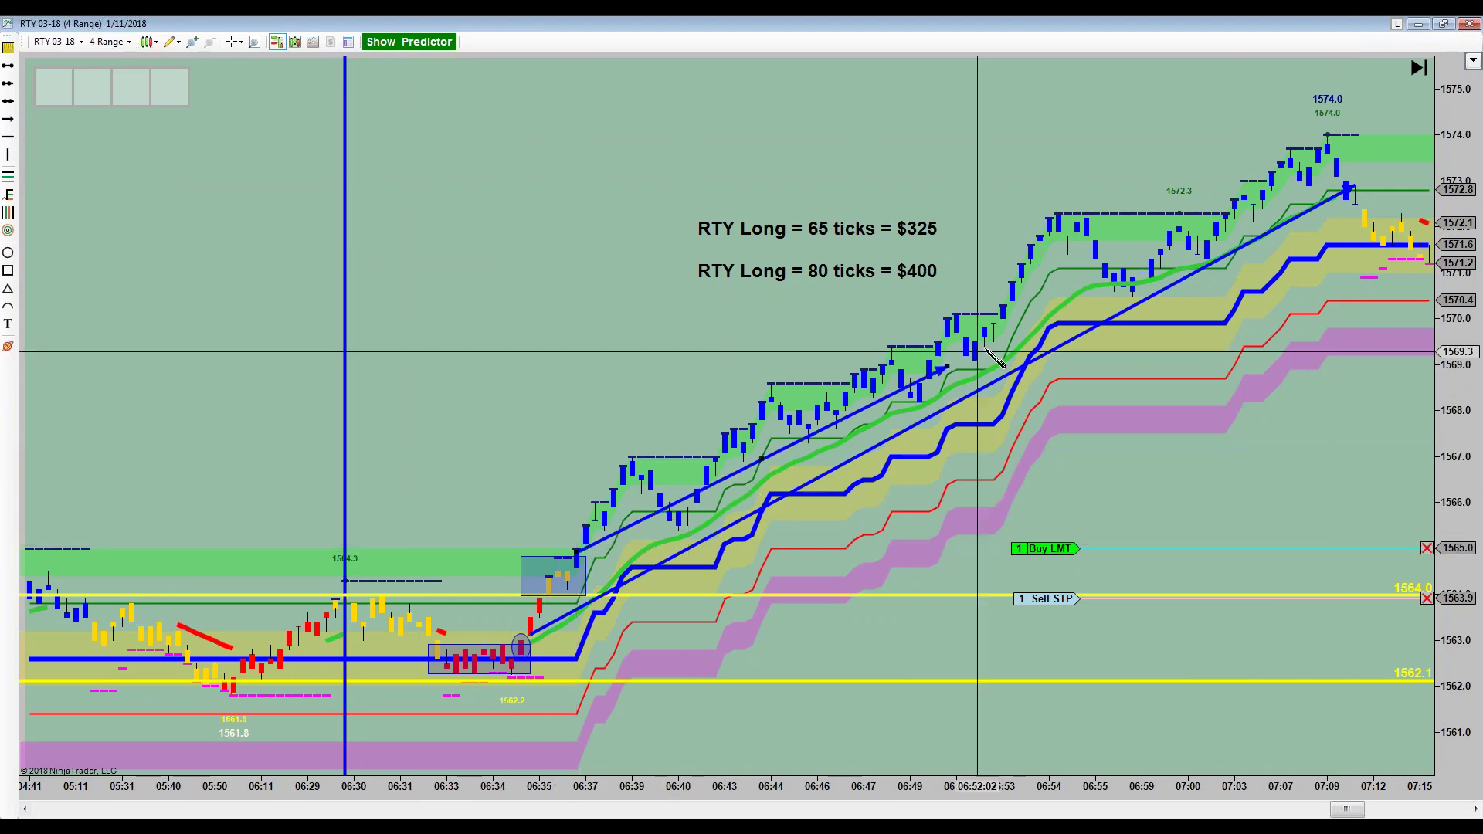
pyautogui.click(1101, 255)
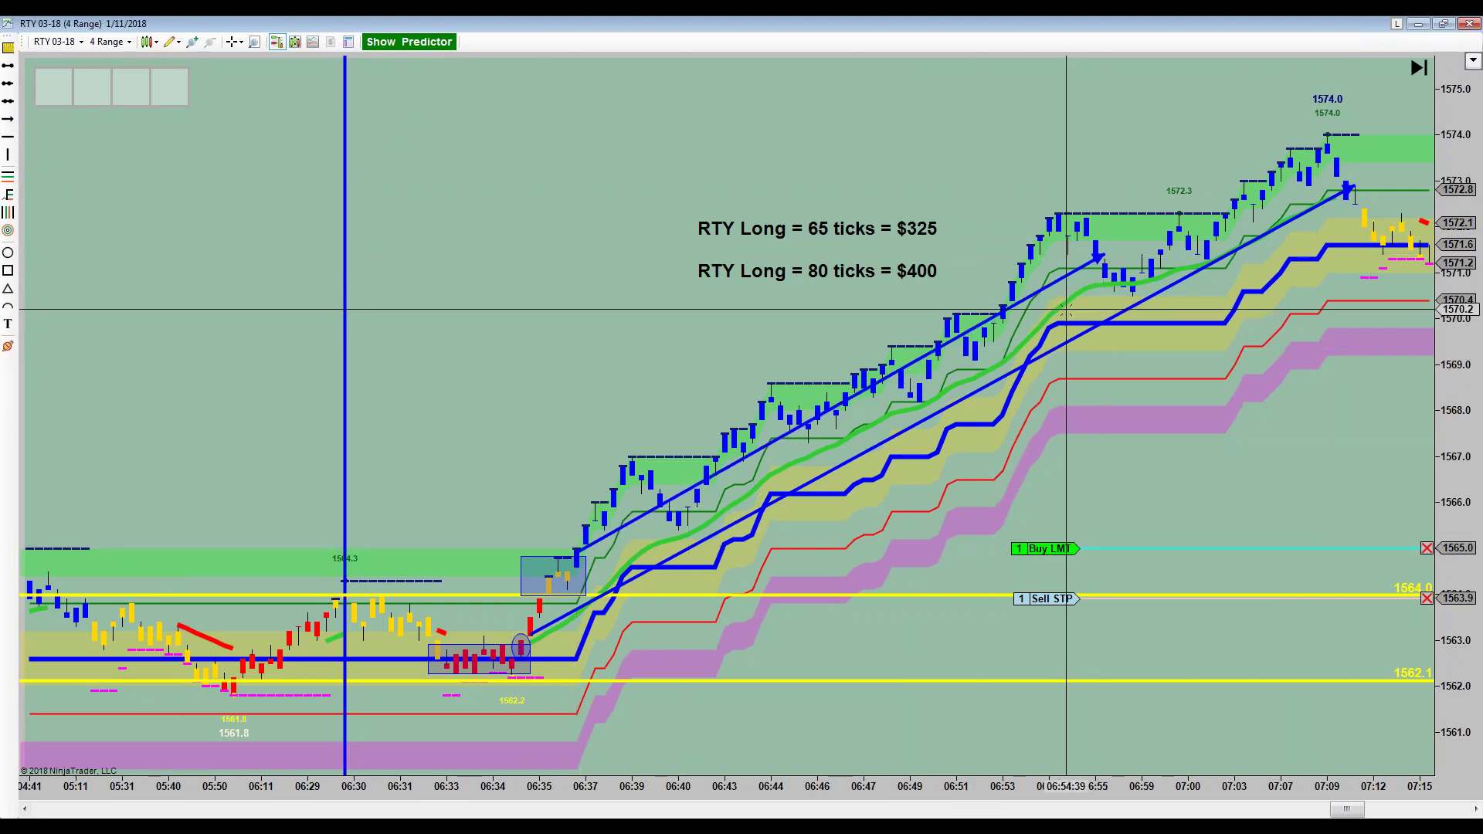
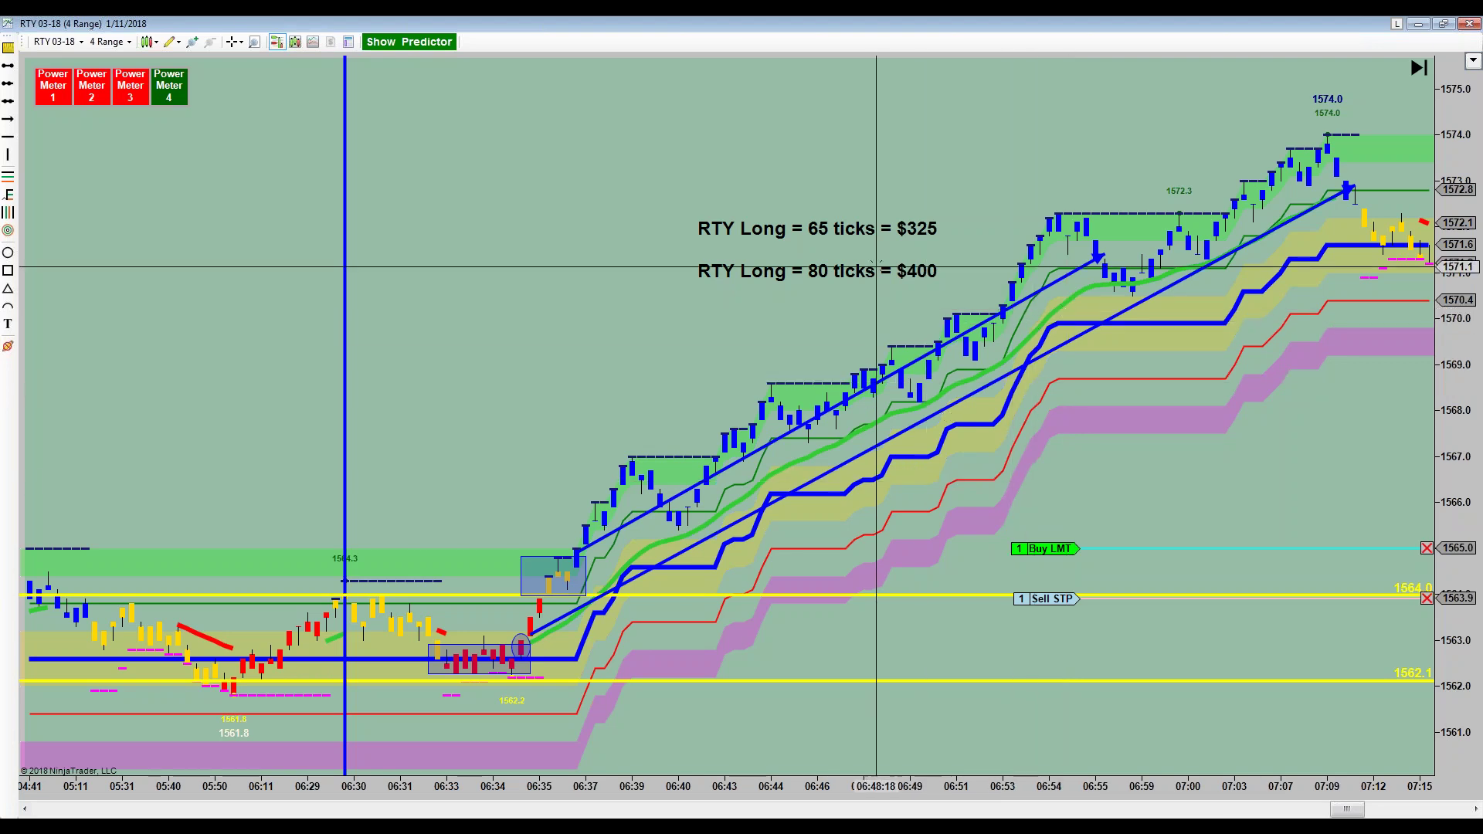
pyautogui.moveTo(875, 245); pyautogui.dragTo(818, 290)
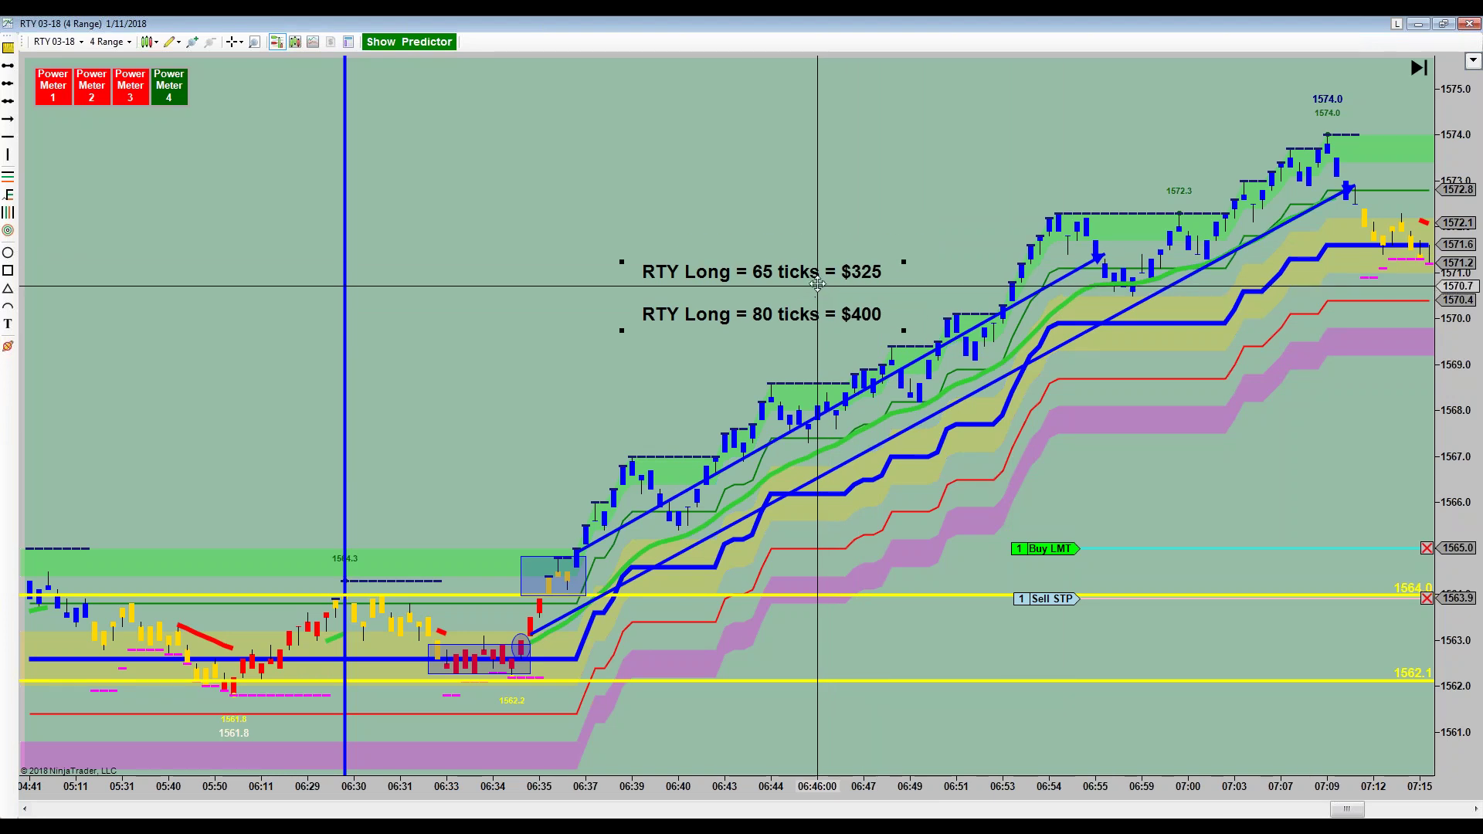
pyautogui.click(830, 175)
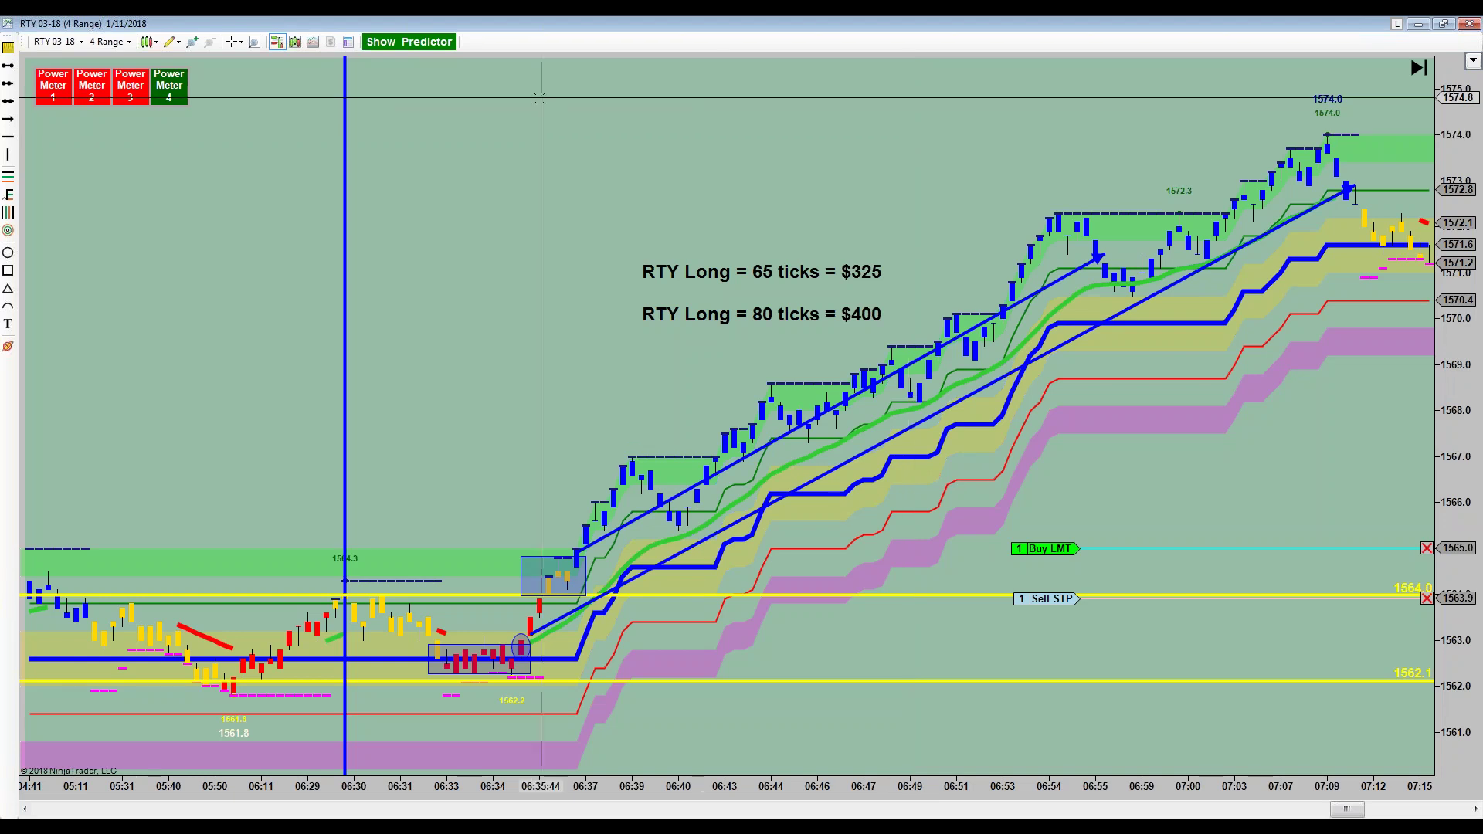
# - Lower the middle yellow level line to 1561.9 and cancel the sample sell stop and buy limit orders
pyautogui.moveTo(497, 104); pyautogui.dragTo(1129, 174)
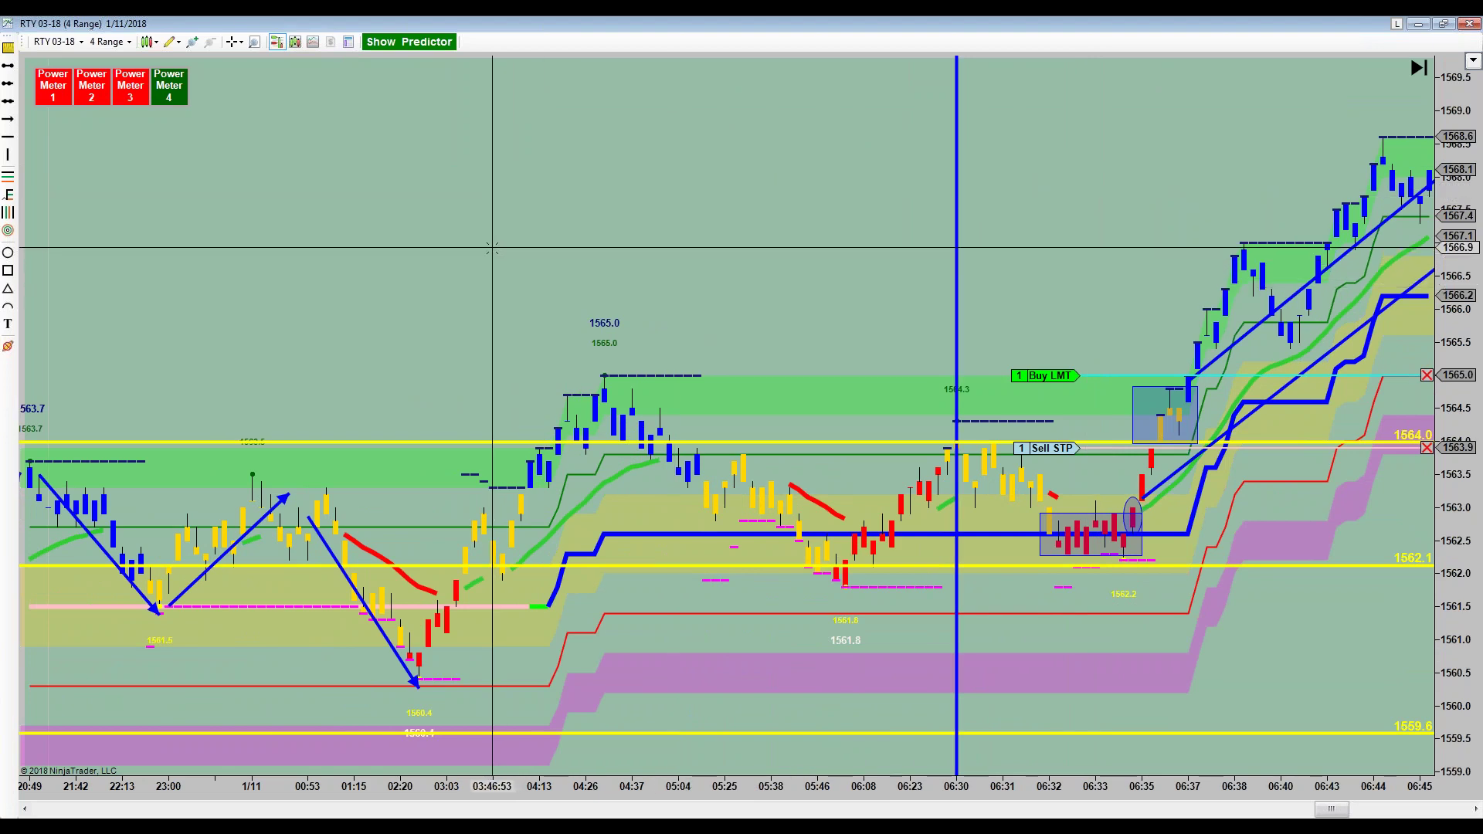
pyautogui.click(234, 41)
pyautogui.click(244, 56)
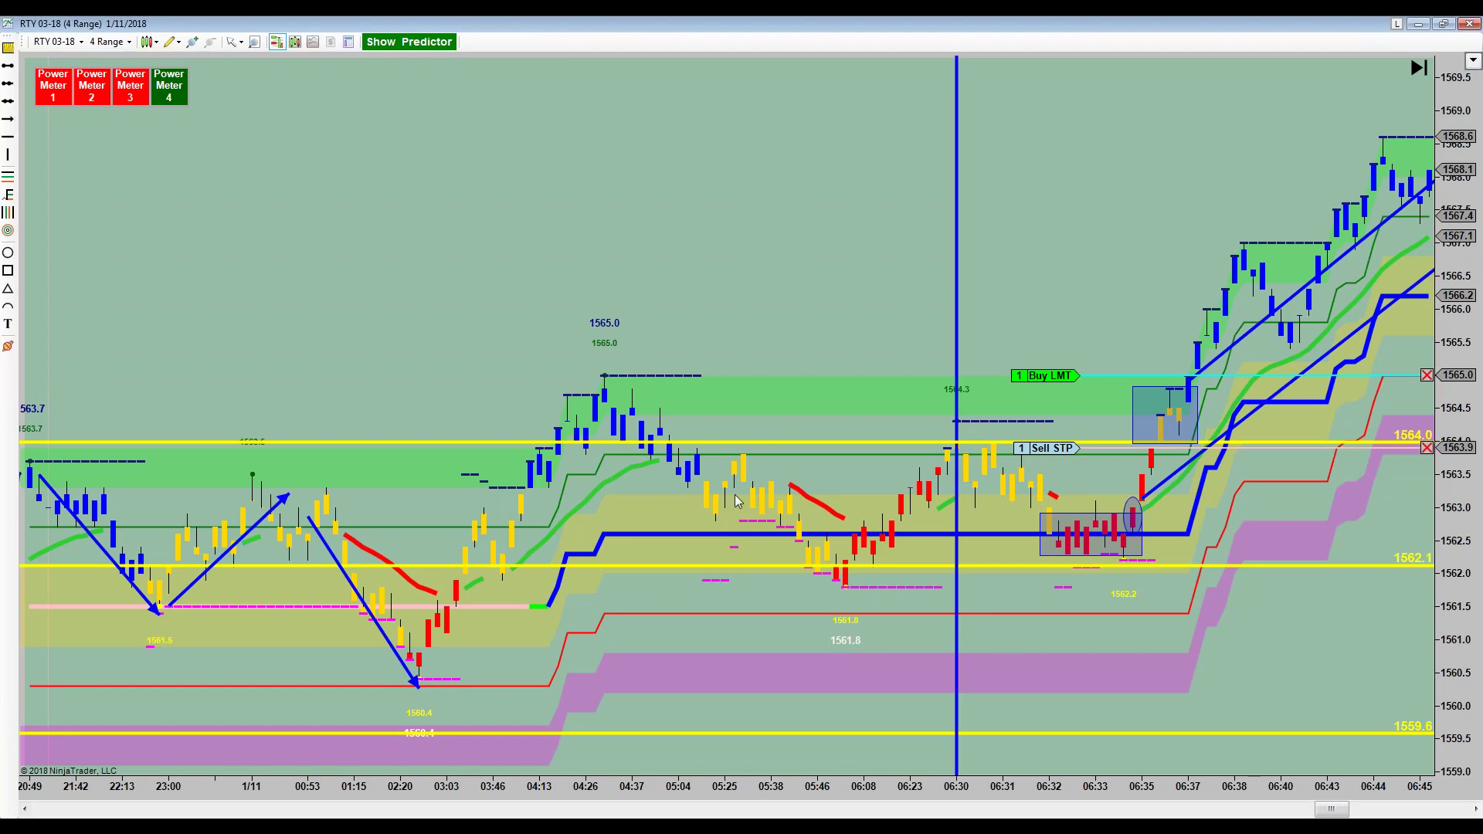
pyautogui.moveTo(717, 561)
pyautogui.mouseDown()
pyautogui.moveTo(698, 674)
pyautogui.moveTo(735, 512)
pyautogui.moveTo(737, 378)
pyautogui.moveTo(729, 581)
pyautogui.mouseUp()
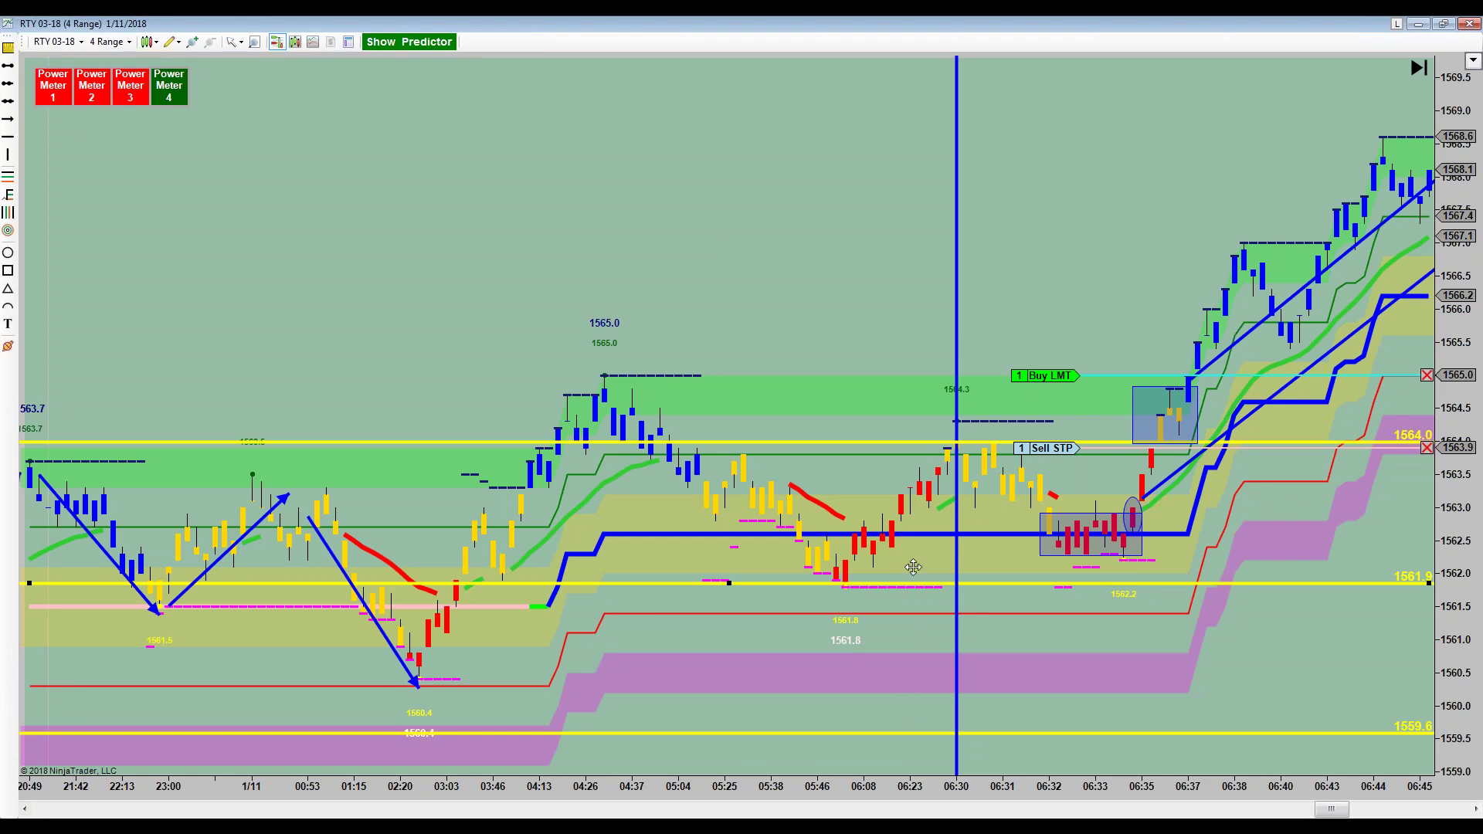
pyautogui.click(1427, 449)
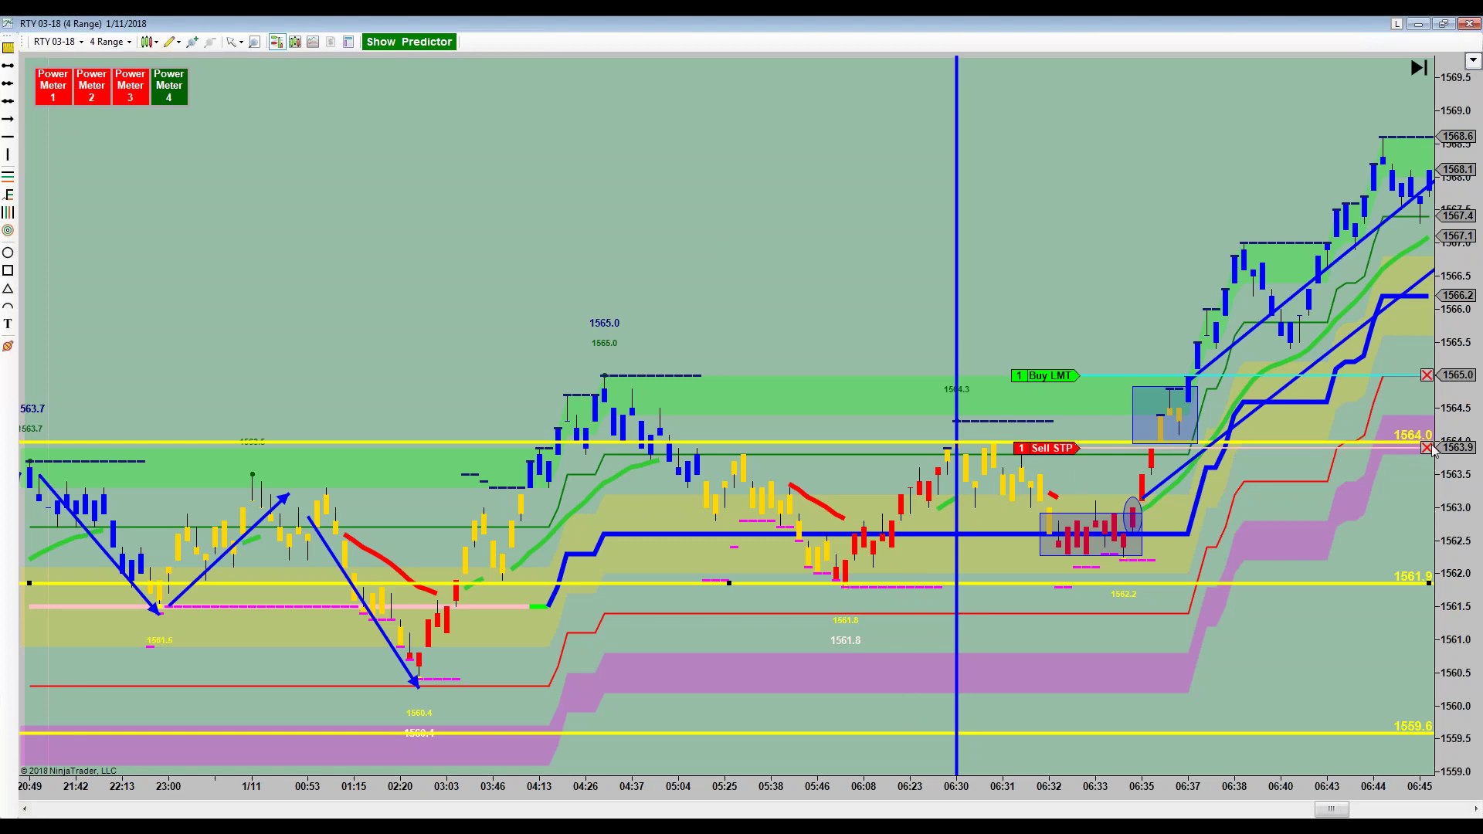
pyautogui.click(1428, 376)
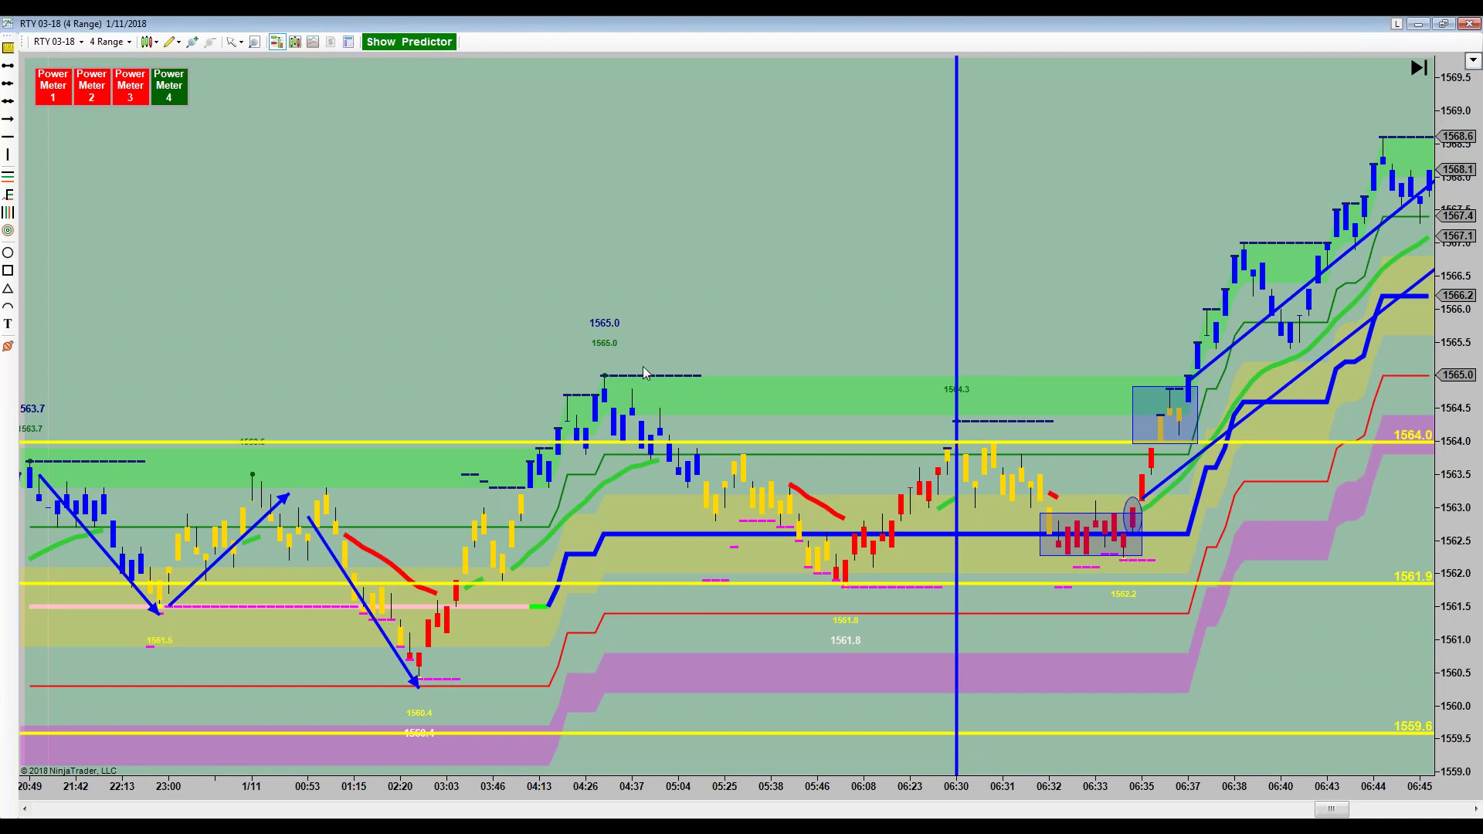
pyautogui.moveTo(901, 207); pyautogui.dragTo(318, 290)
pyautogui.scroll(-6, 545, 275)
pyautogui.scroll(-3, 380, 331)
pyautogui.scroll(2, 371, 338)
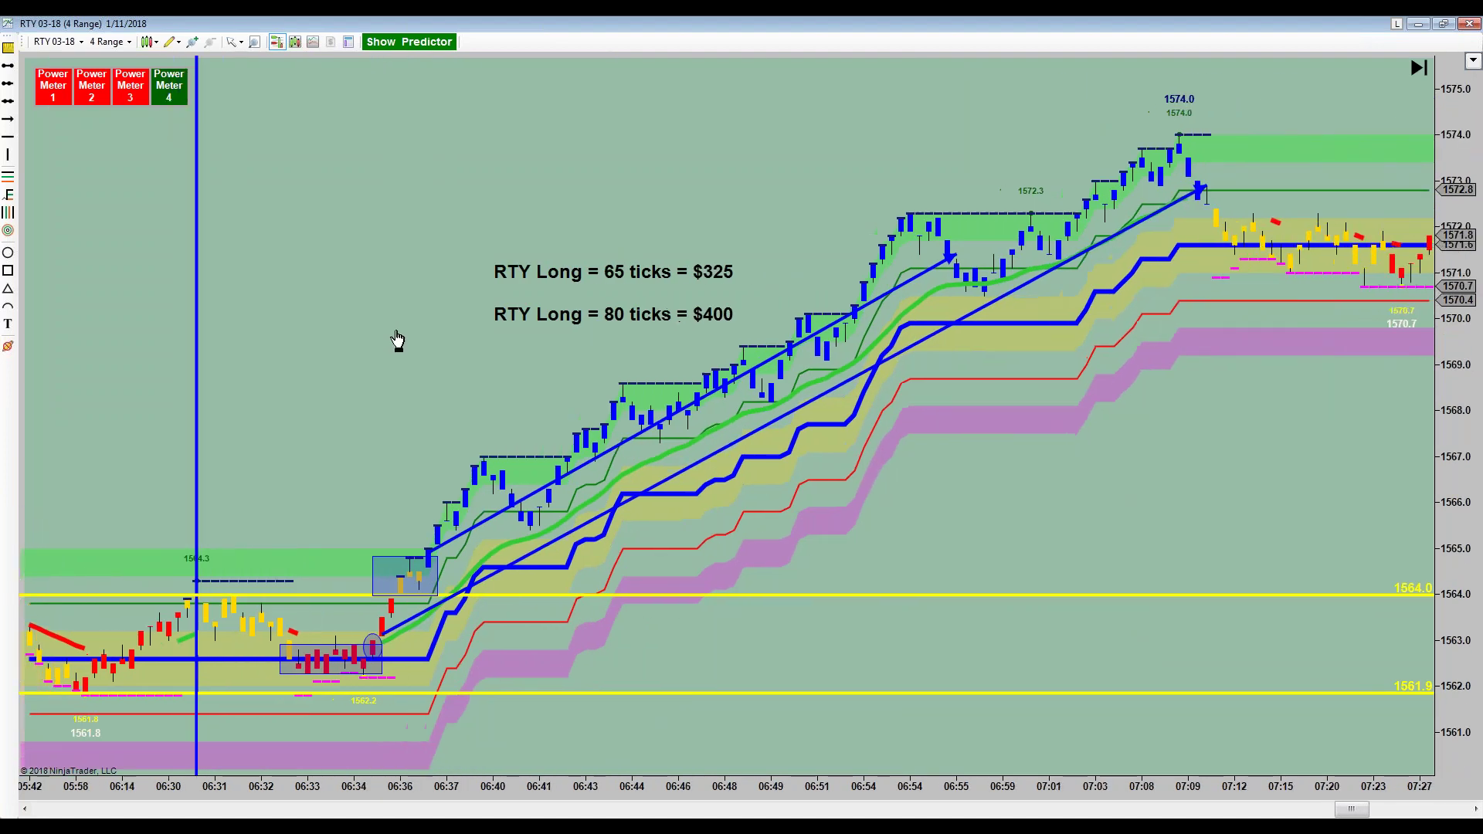
pyautogui.scroll(9, 397, 340)
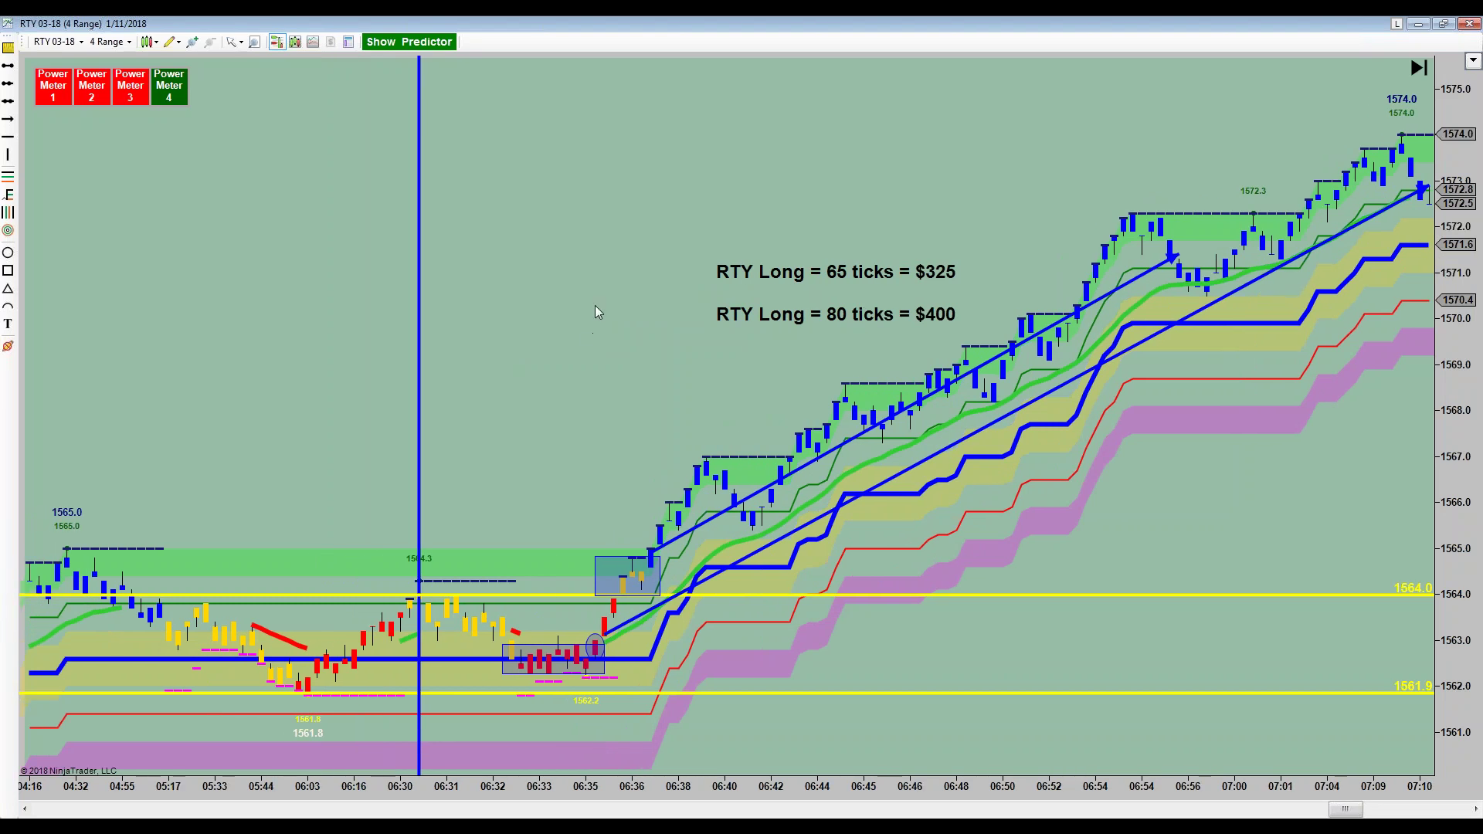